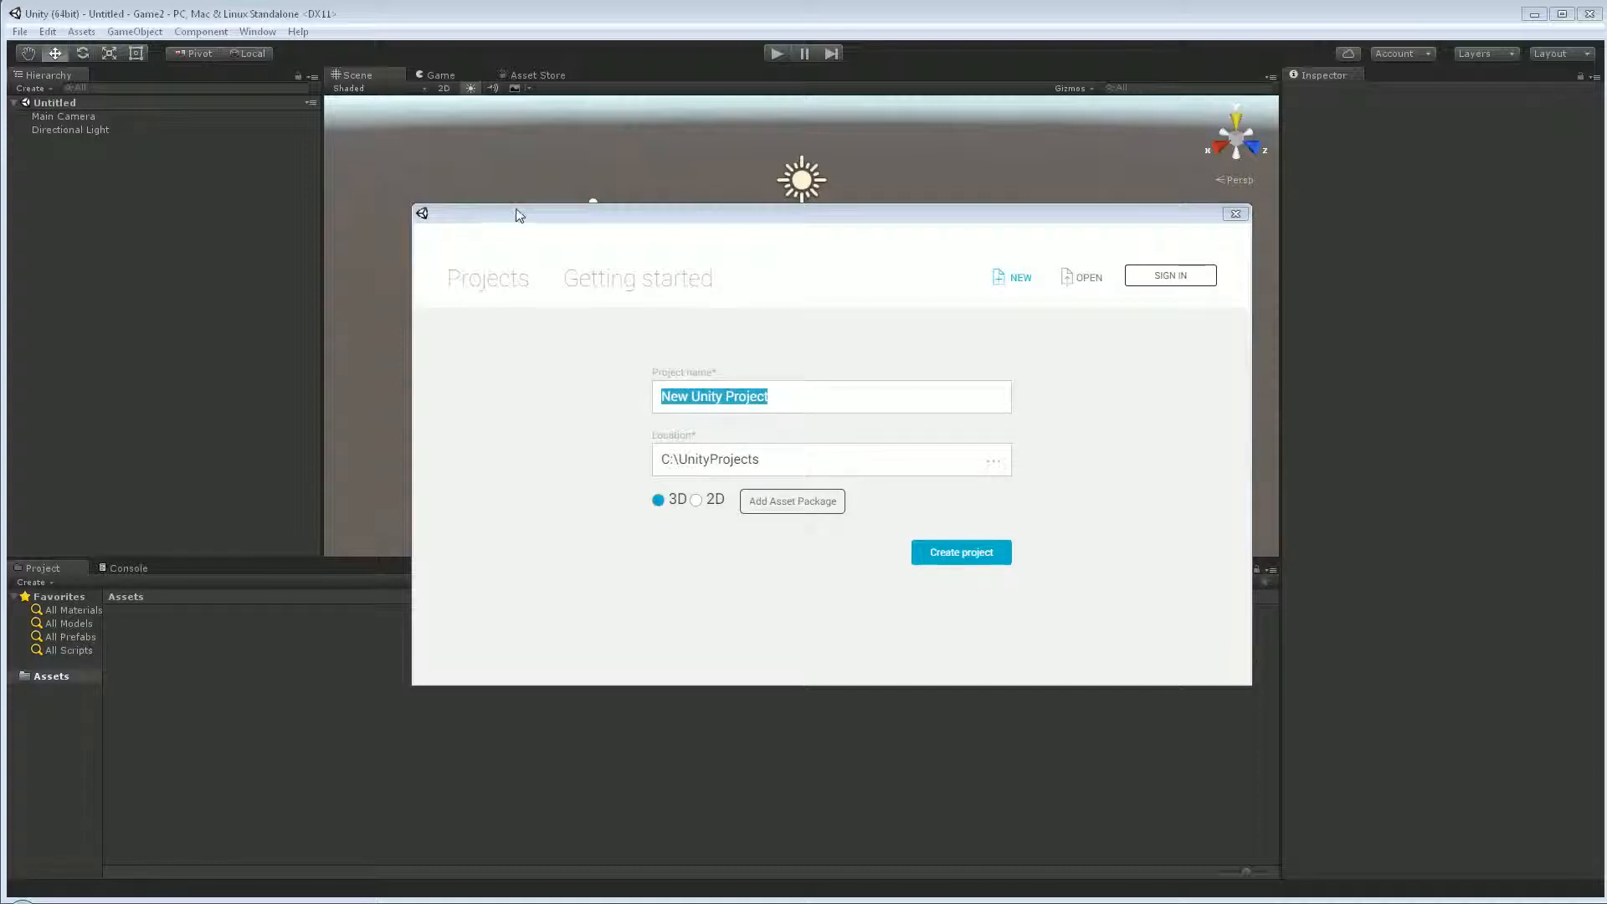
# Step: Name the new project Introduction
pyautogui.click(517, 215)
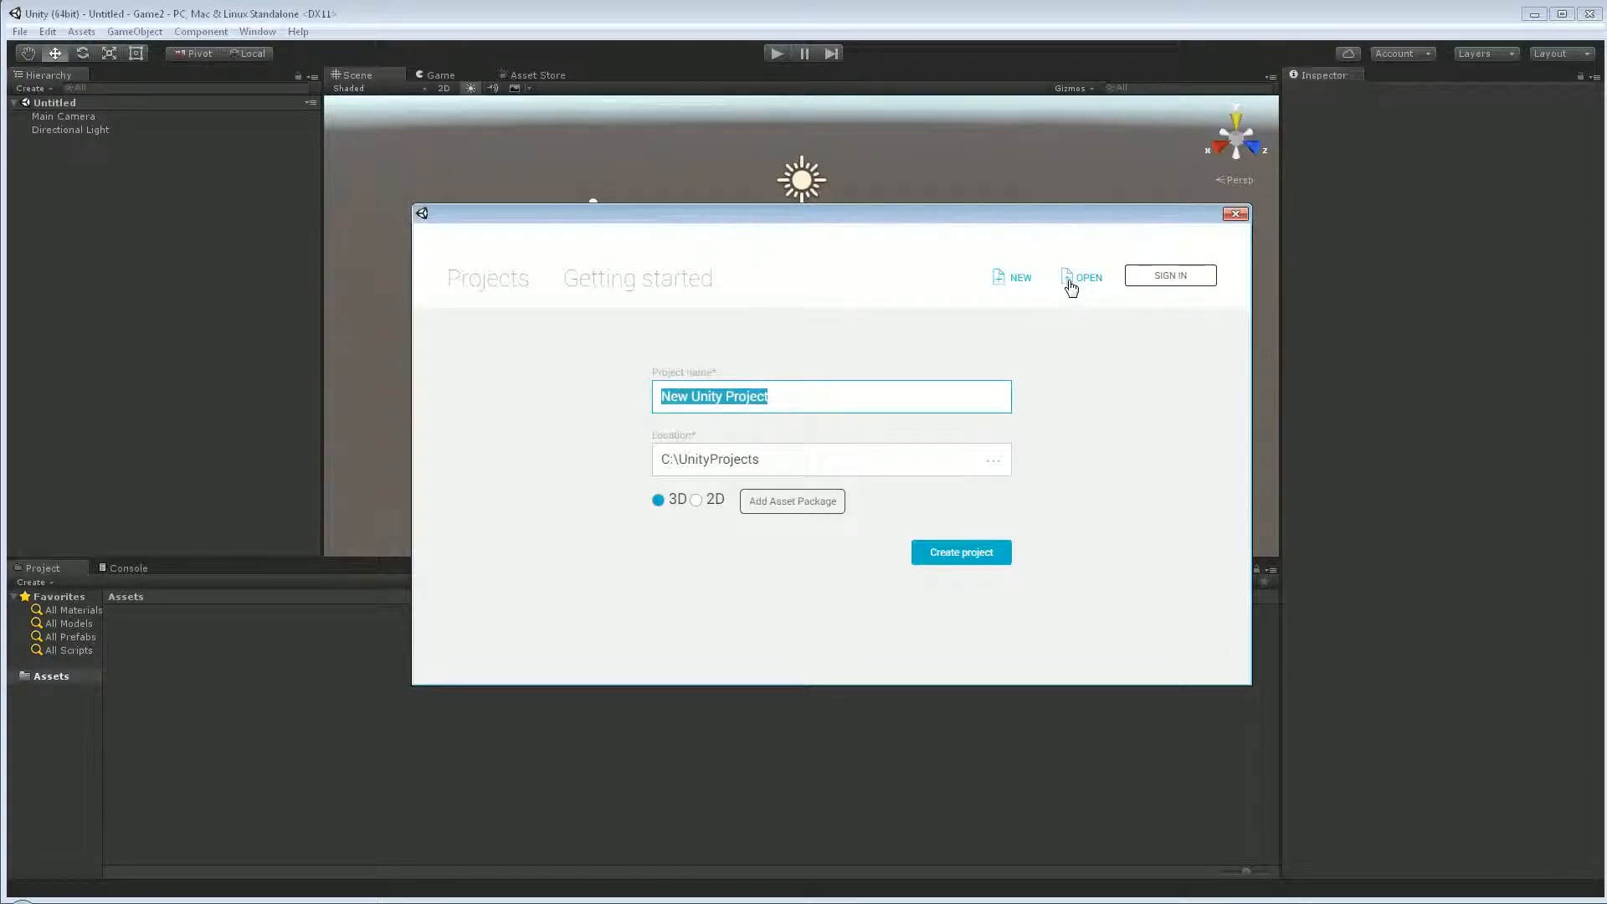
pyautogui.click(731, 394)
pyautogui.hotkey('ctrl', 'a')
pyautogui.press('BackSpace')
pyautogui.write('Introduction')
pyautogui.click(740, 454)
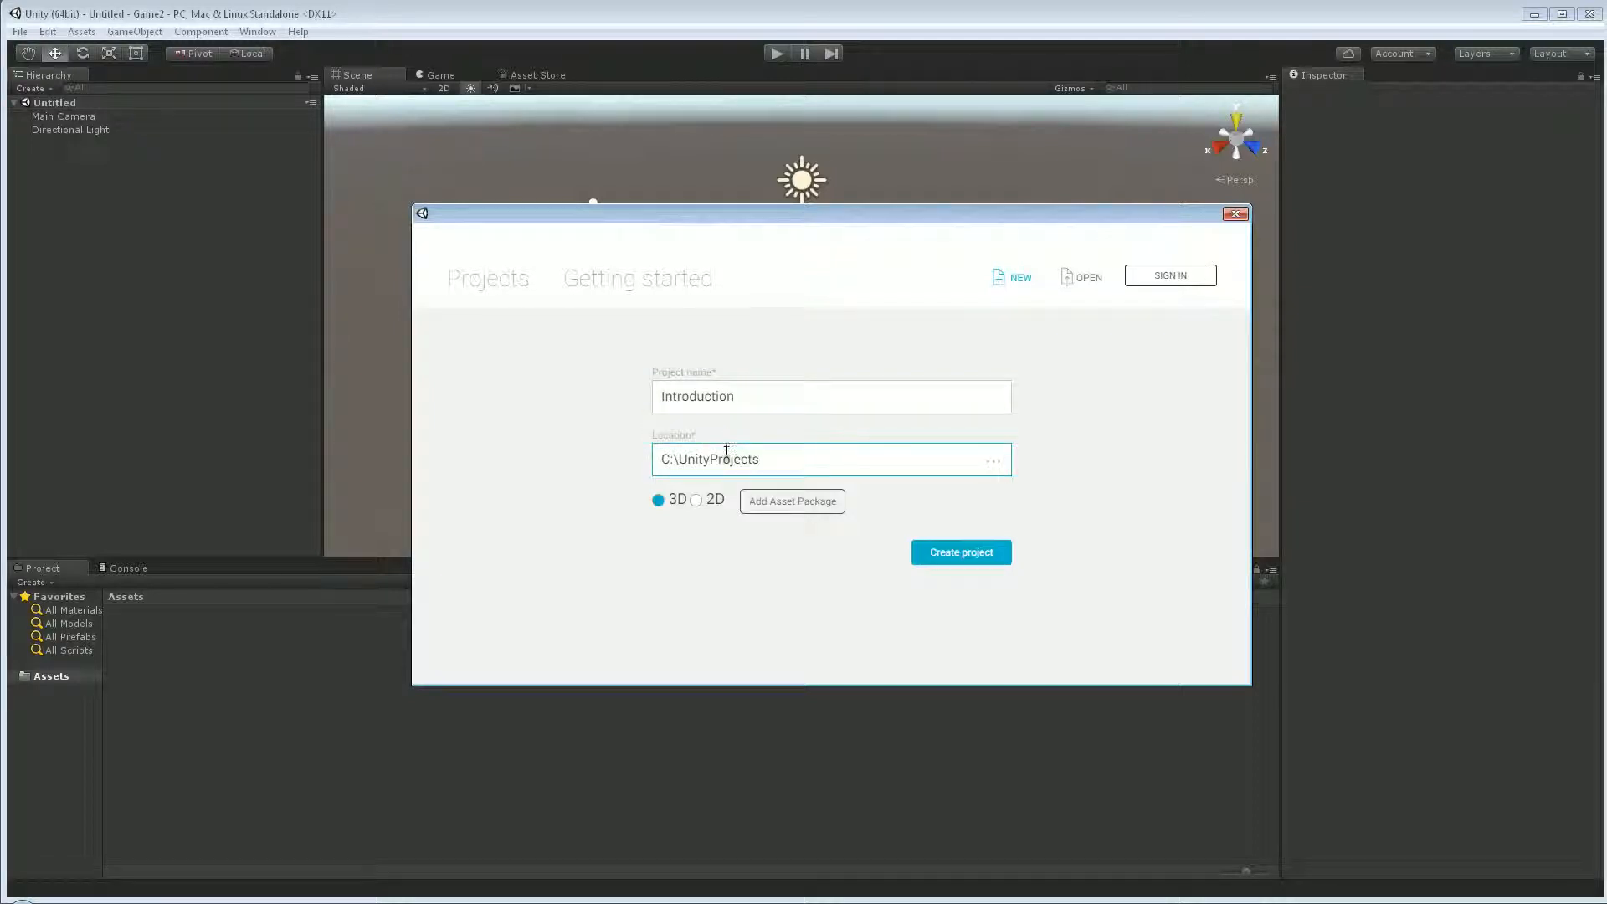
# Step: Create the project as 3D in the location C:\UnityProjects
pyautogui.click(757, 459)
pyautogui.moveTo(760, 459); pyautogui.dragTo(677, 458)
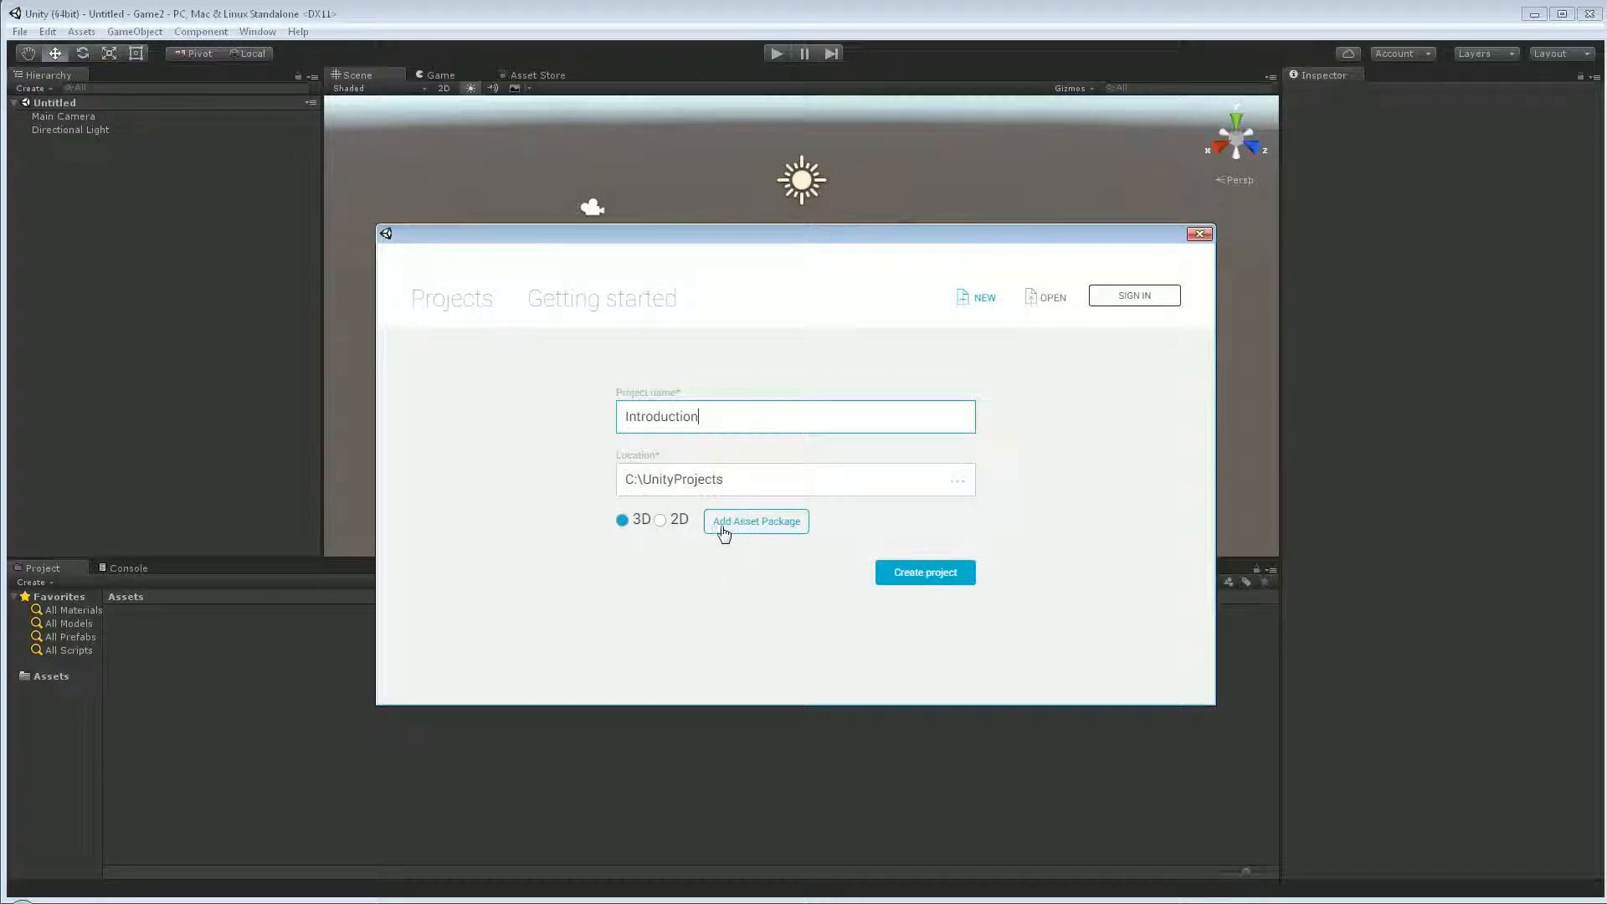
pyautogui.click(621, 521)
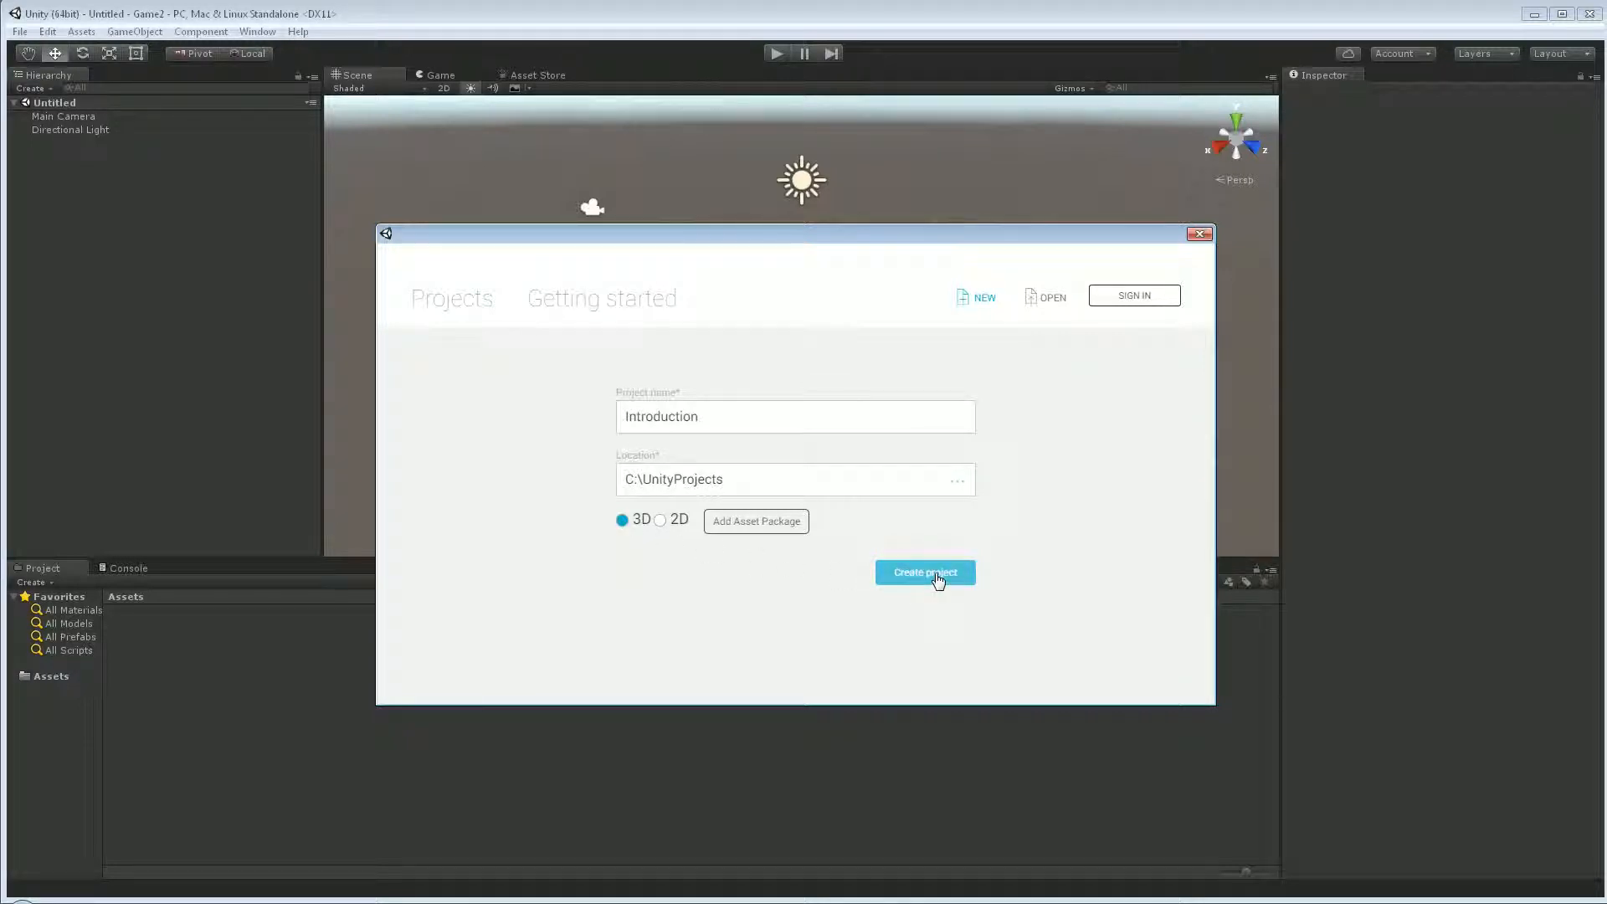
pyautogui.click(936, 574)
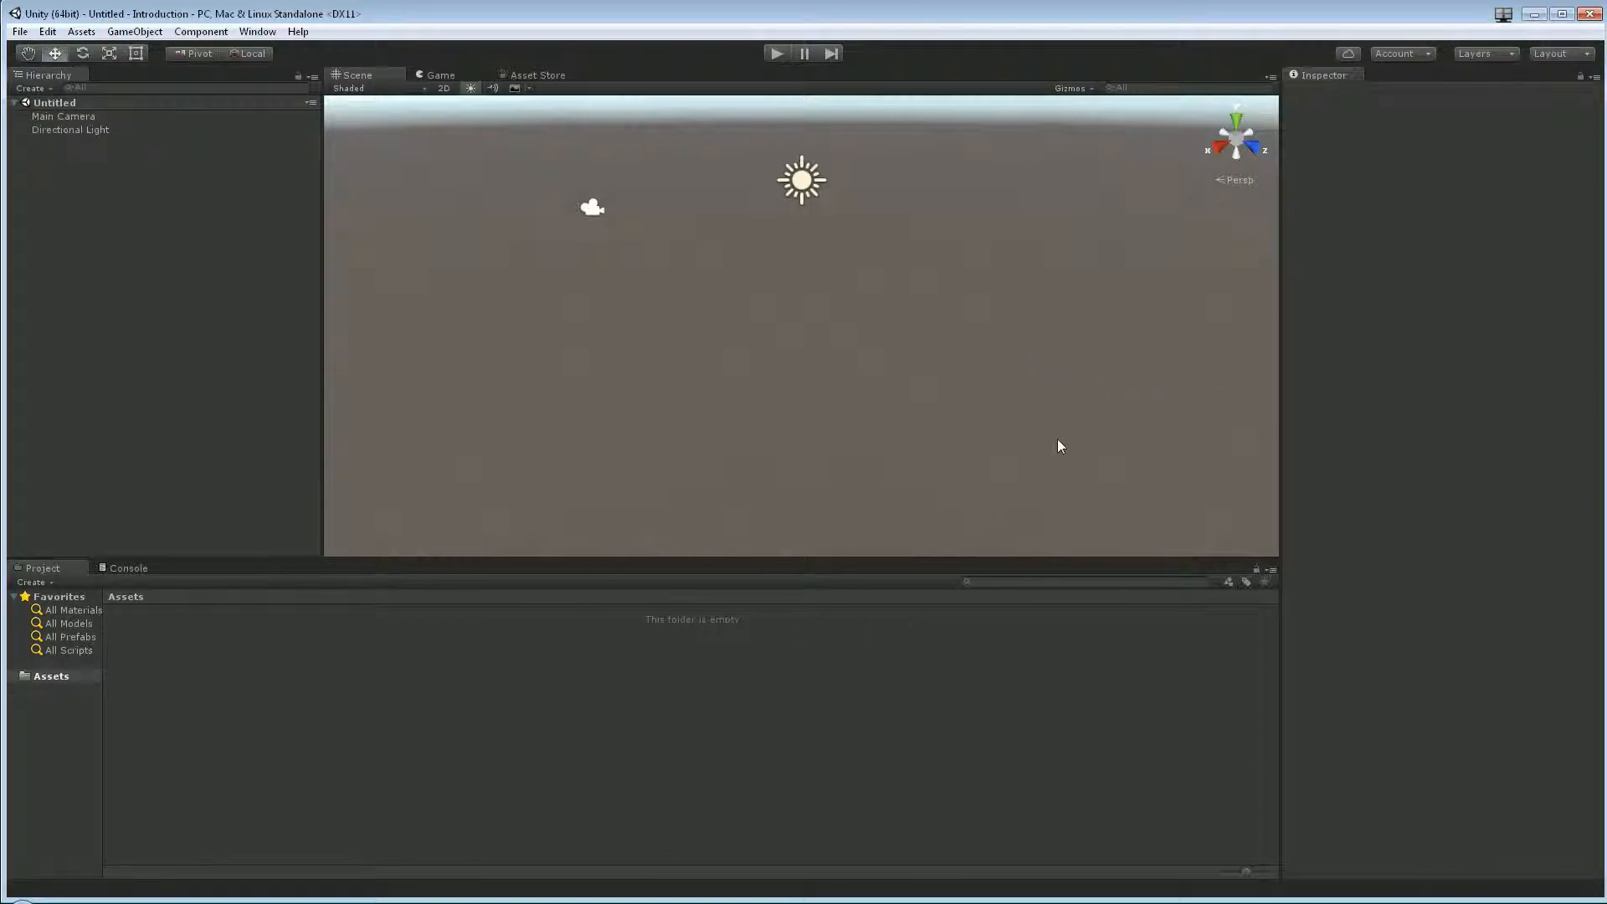
# Step: Switch the editor to the Default window layout
pyautogui.moveTo(939, 504); pyautogui.dragTo(951, 435, button='right')
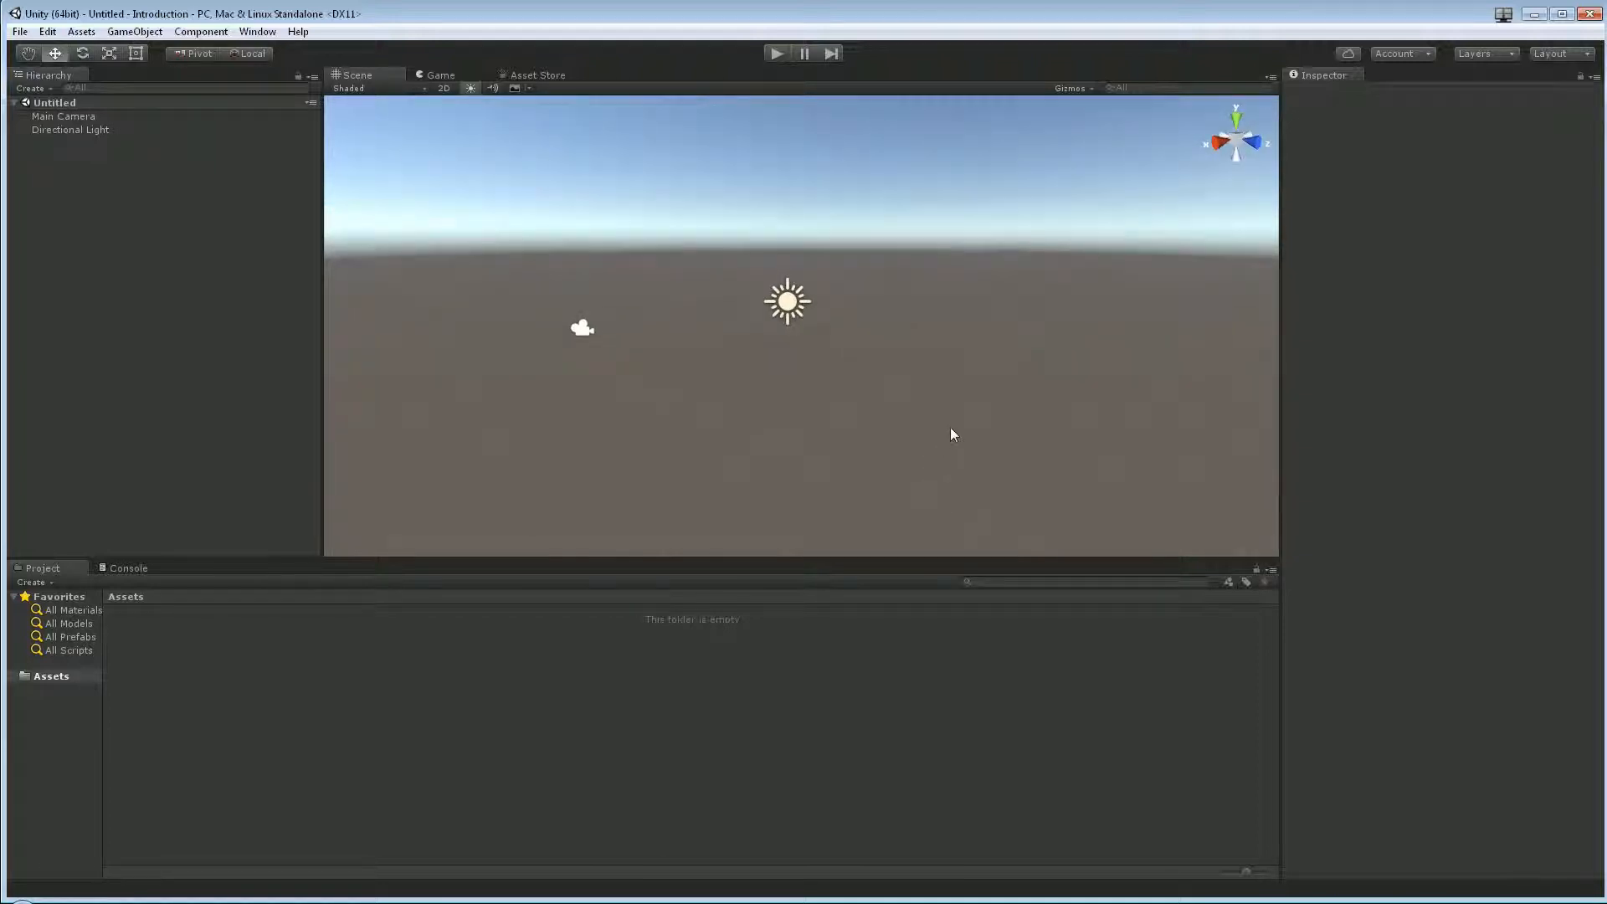
pyautogui.click(1561, 53)
pyautogui.click(1585, 109)
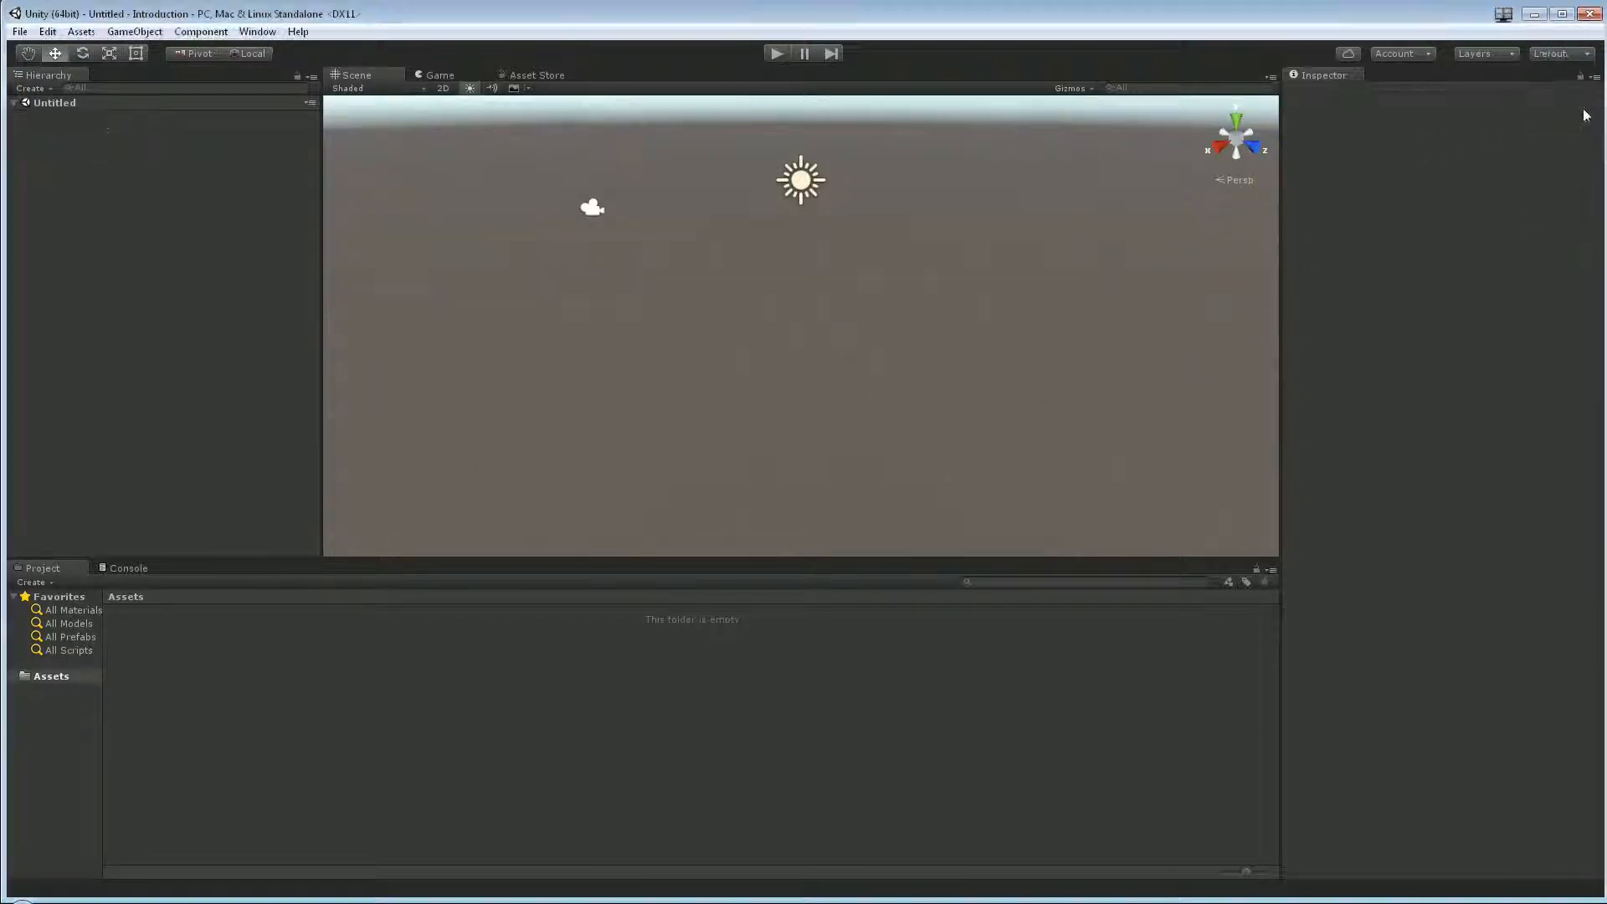
pyautogui.moveTo(837, 360); pyautogui.dragTo(839, 339, button='right')
pyautogui.click(1562, 52)
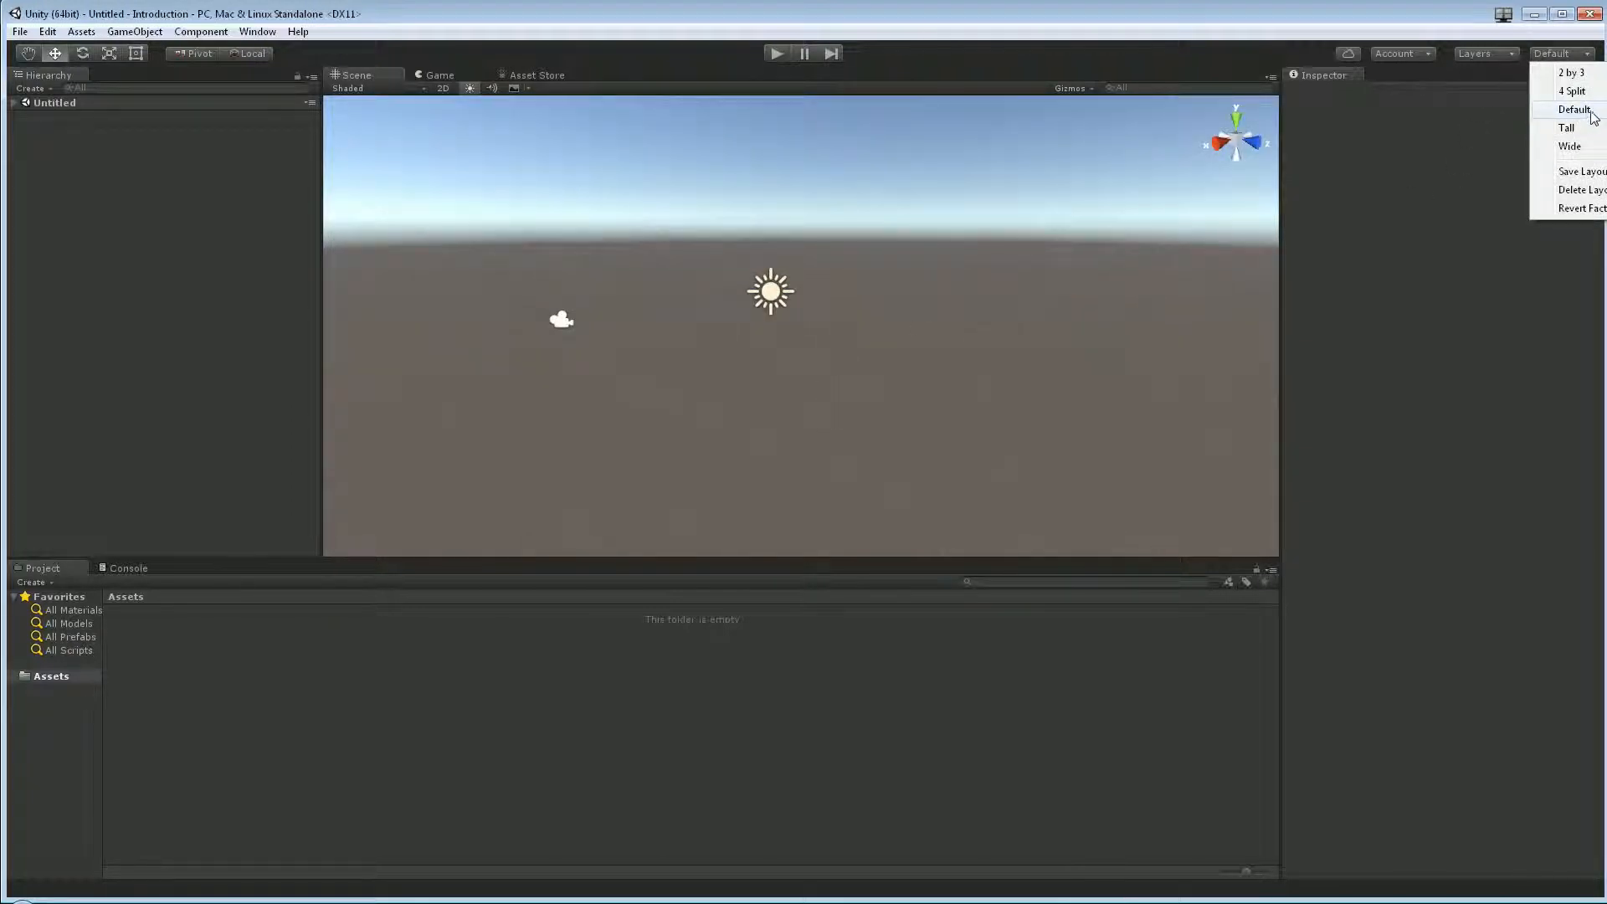
pyautogui.click(1575, 113)
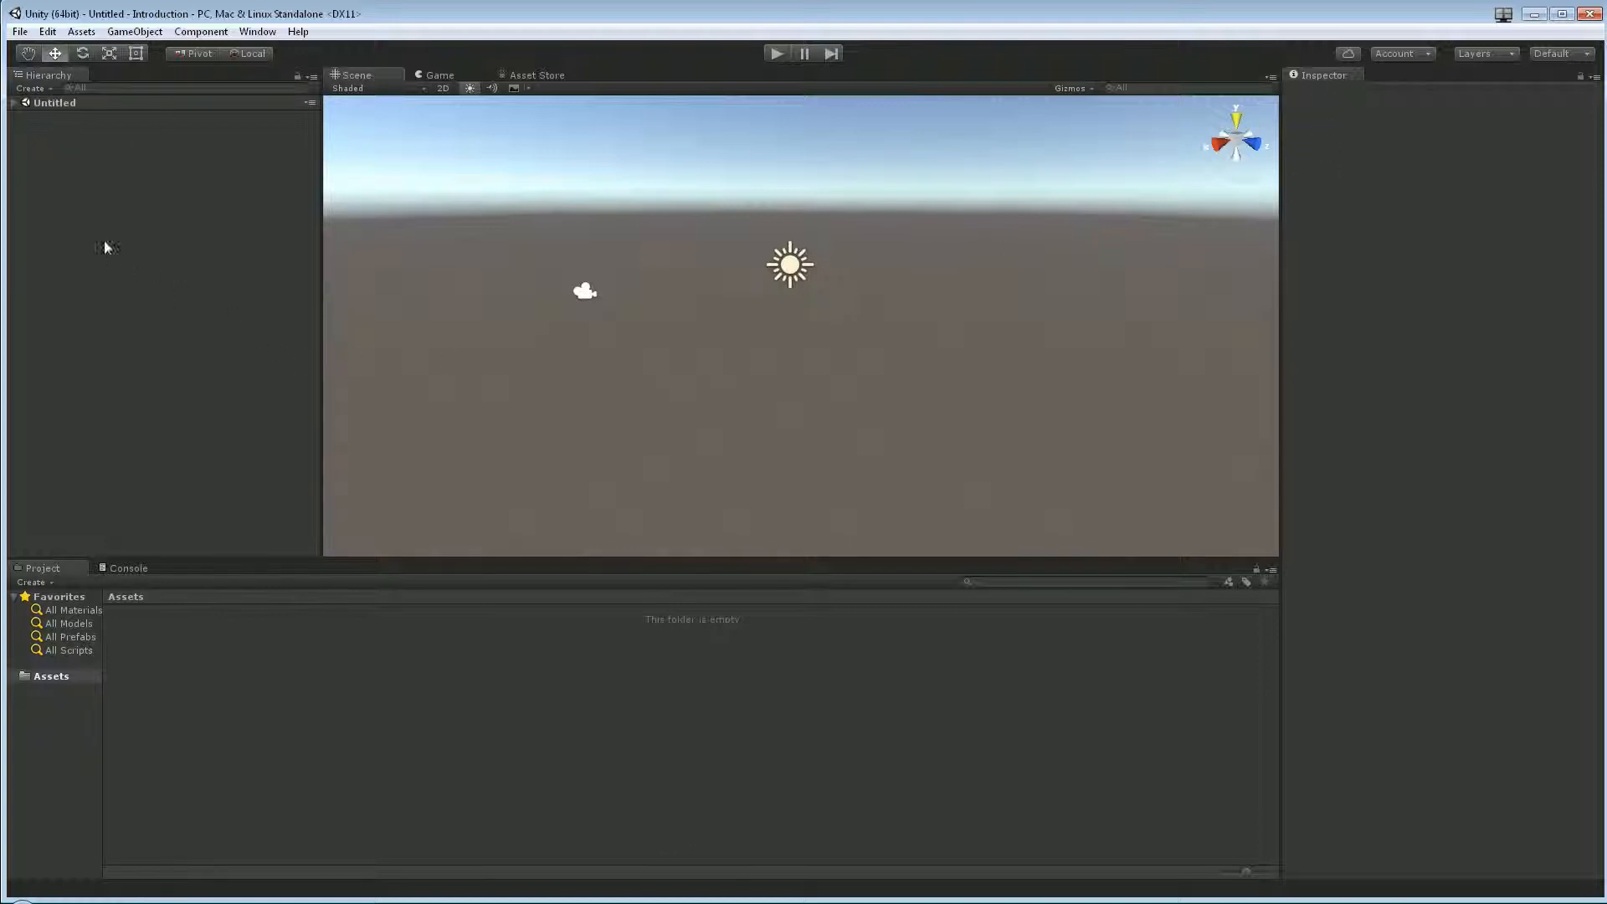
# Step: Expand the Untitled scene and inspect the properties of its Main Camera and Directional Light
pyautogui.click(13, 102)
pyautogui.click(69, 115)
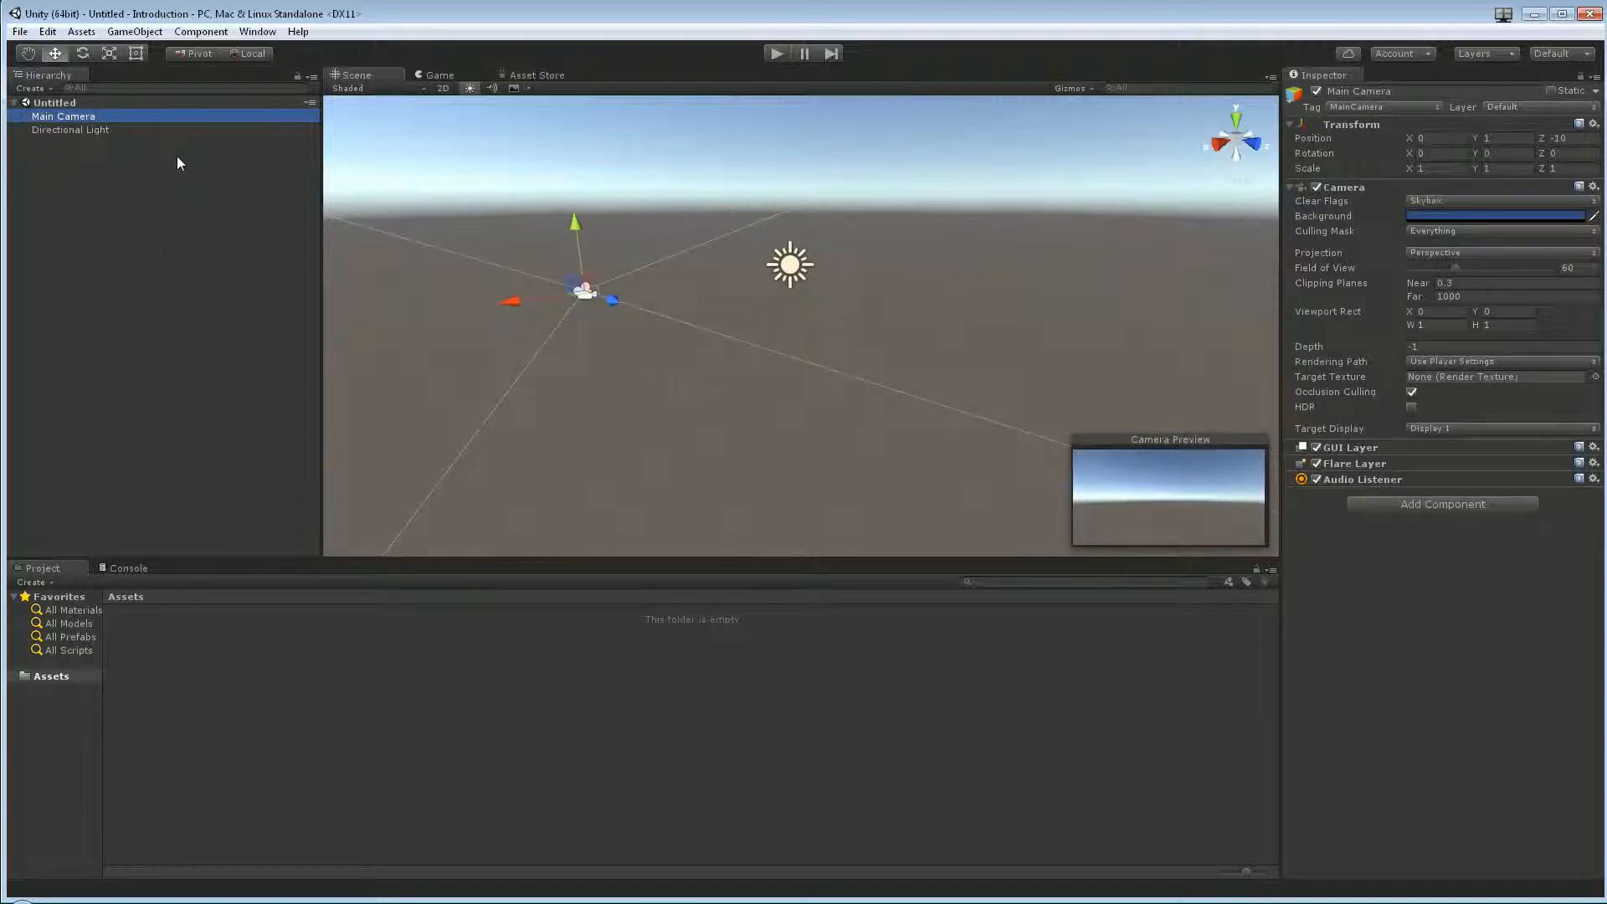
pyautogui.click(63, 131)
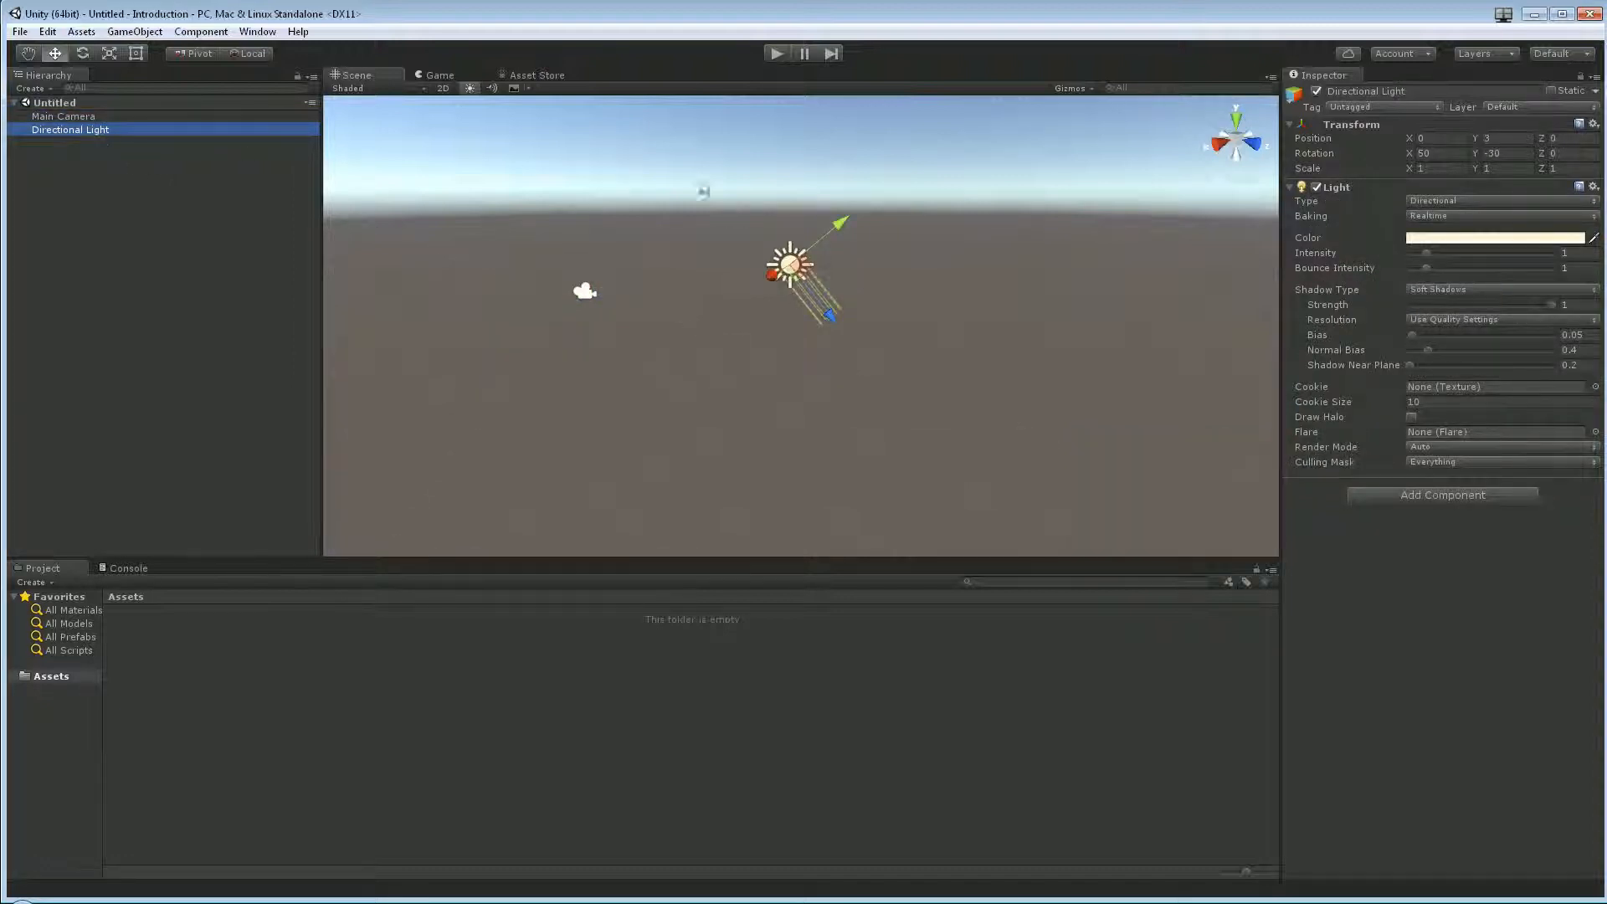
pyautogui.keyDown('alt'); pyautogui.moveTo(703, 187); pyautogui.dragTo(987, 251); pyautogui.keyUp('alt')
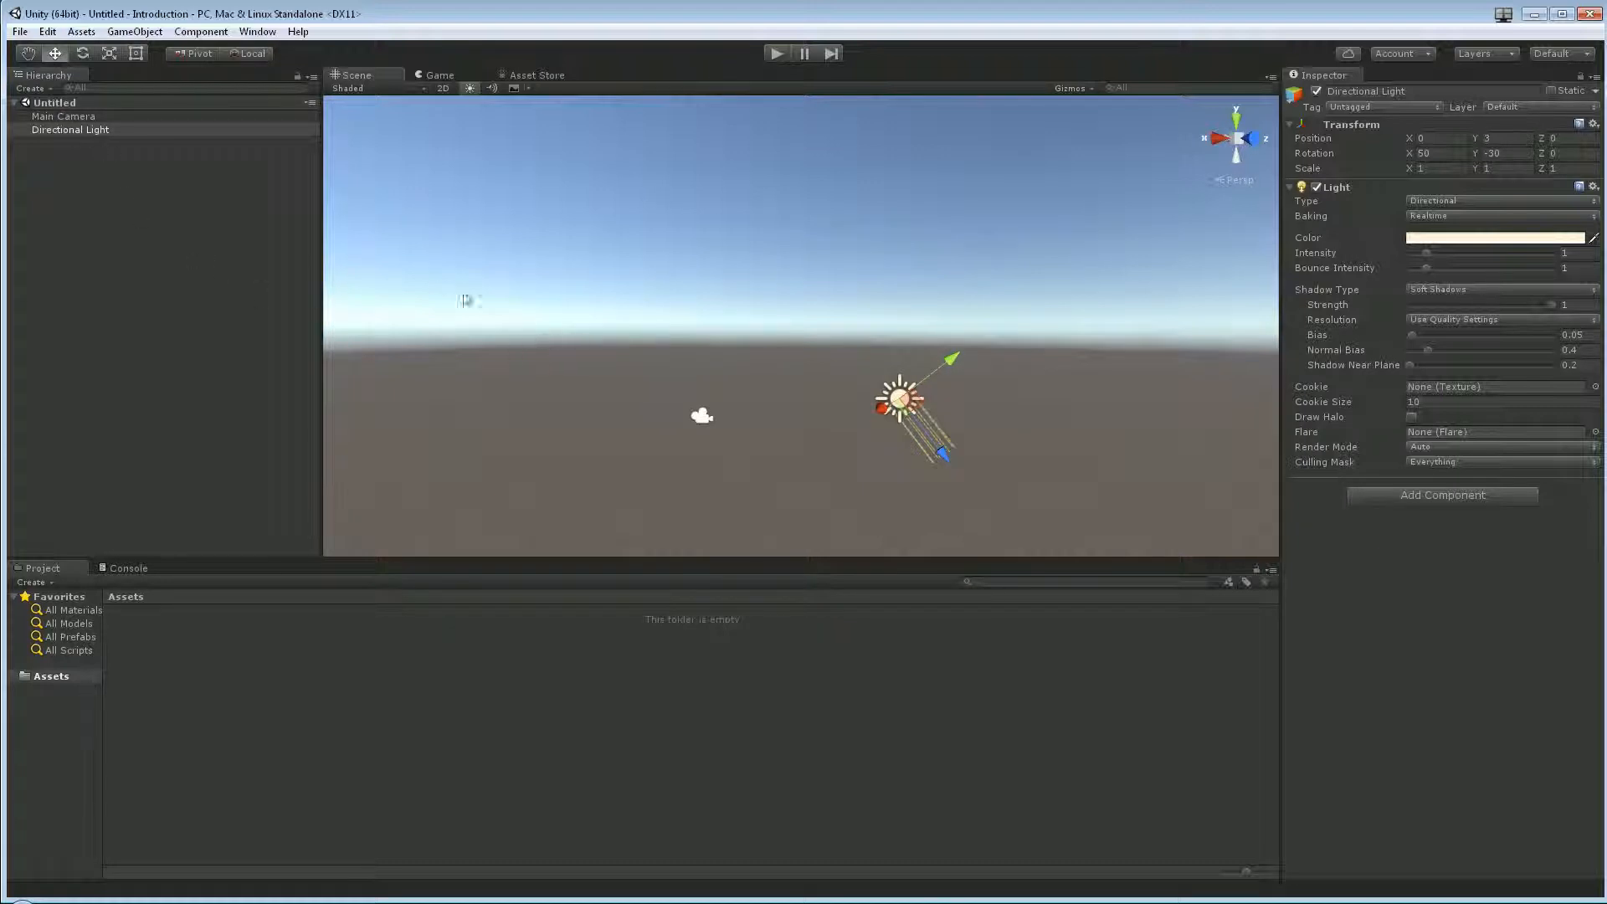
pyautogui.click(75, 116)
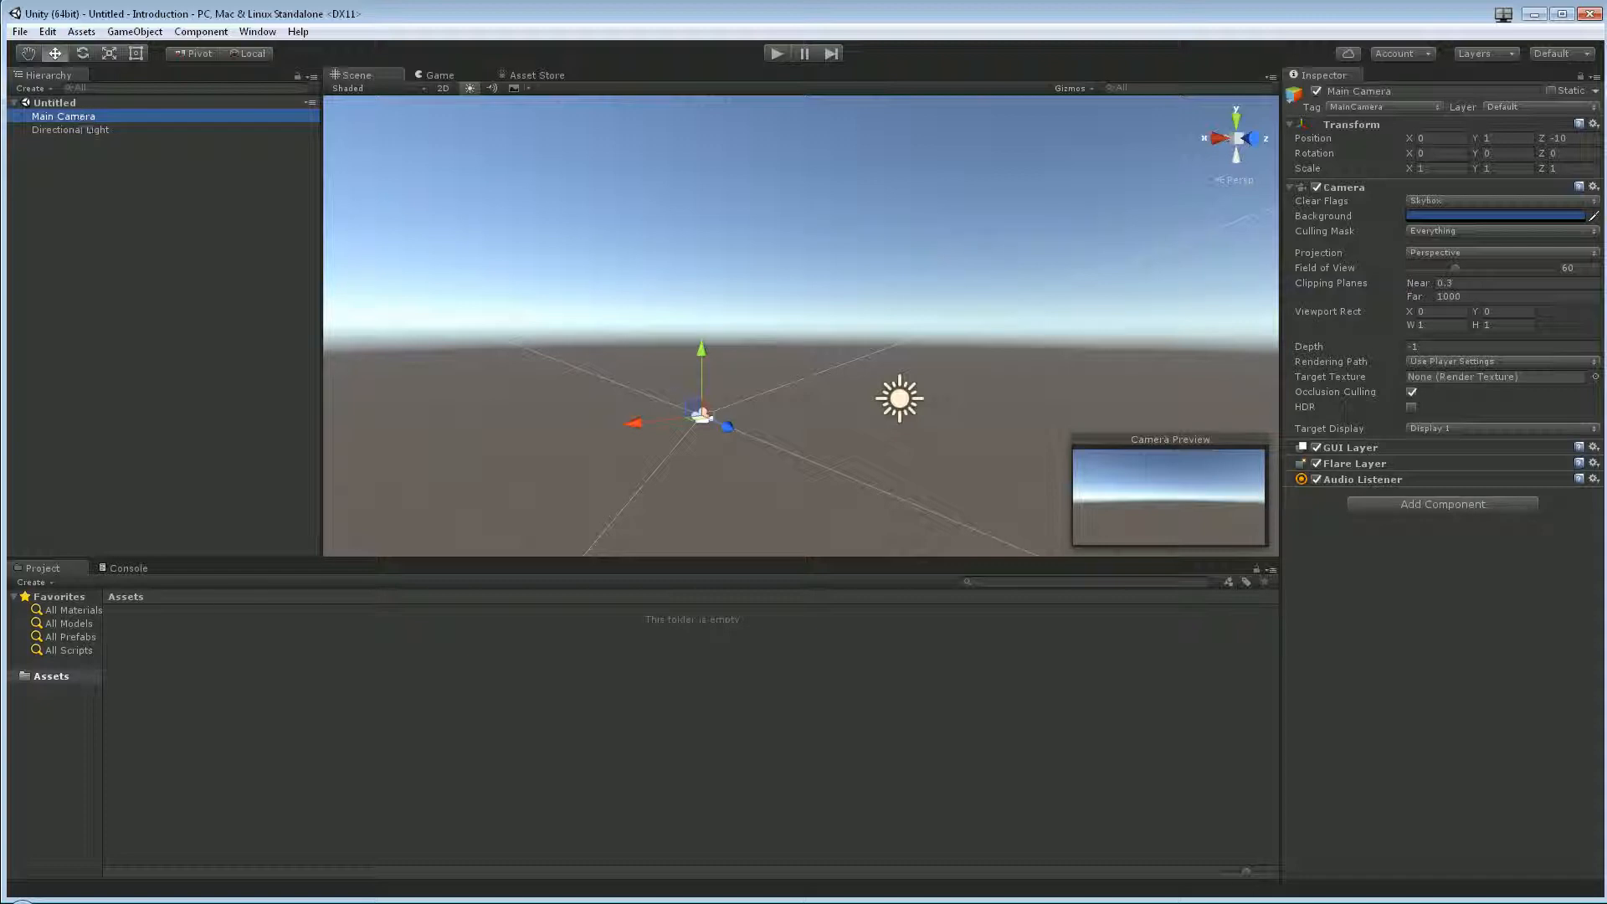
pyautogui.click(90, 131)
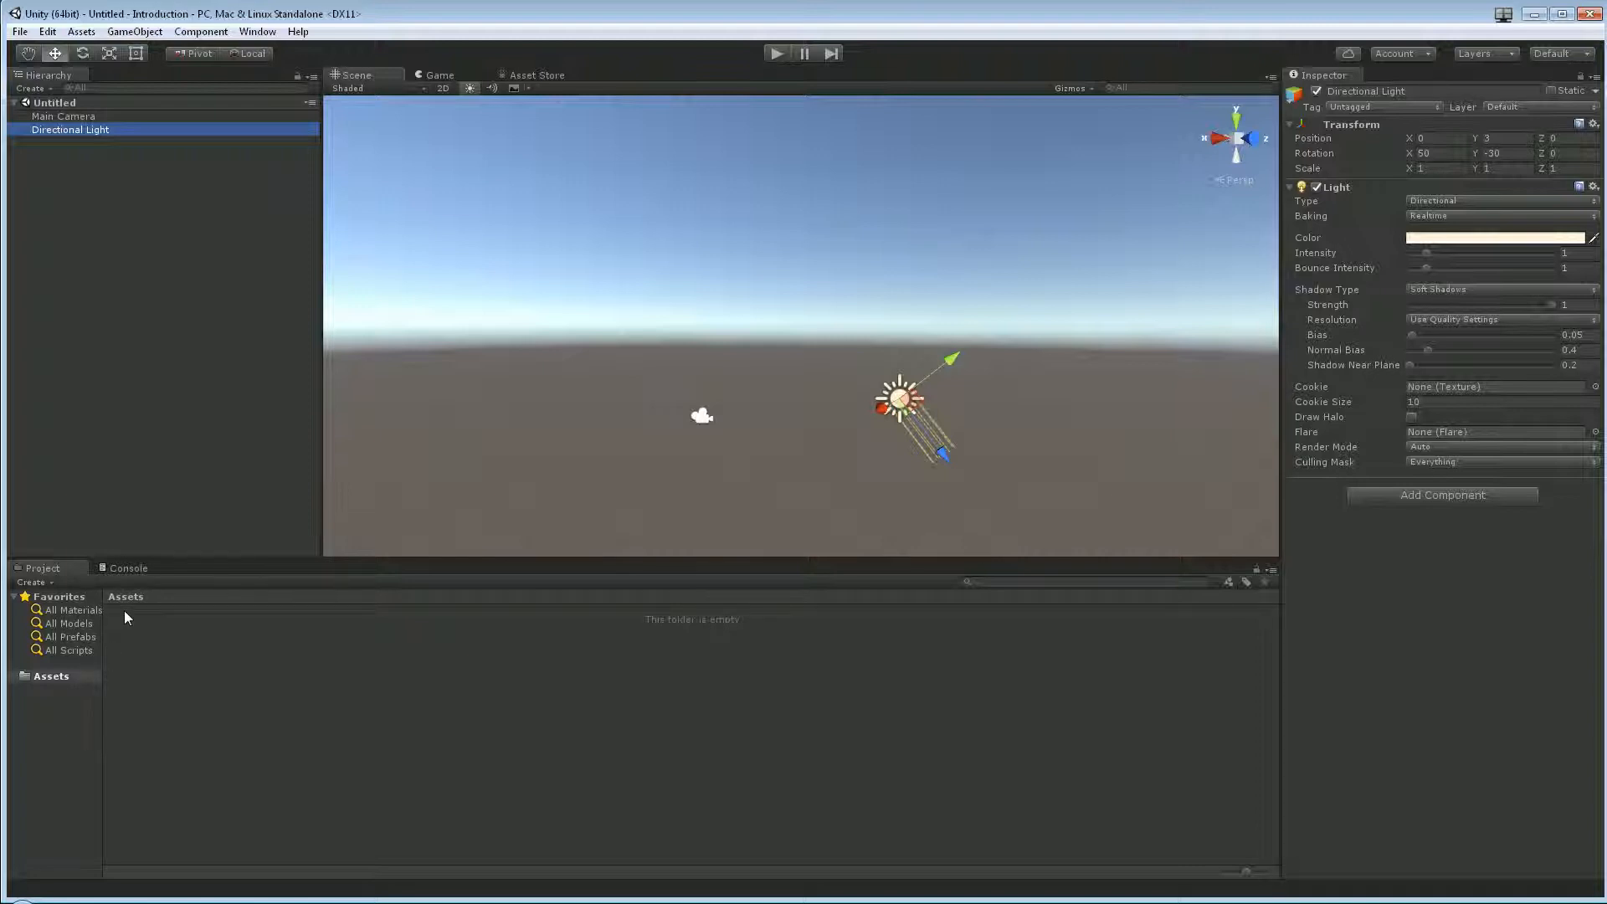
# Step: Widen the project's folder column and show the Assets folder's location in Windows Explorer
pyautogui.moveTo(105, 614); pyautogui.dragTo(206, 626)
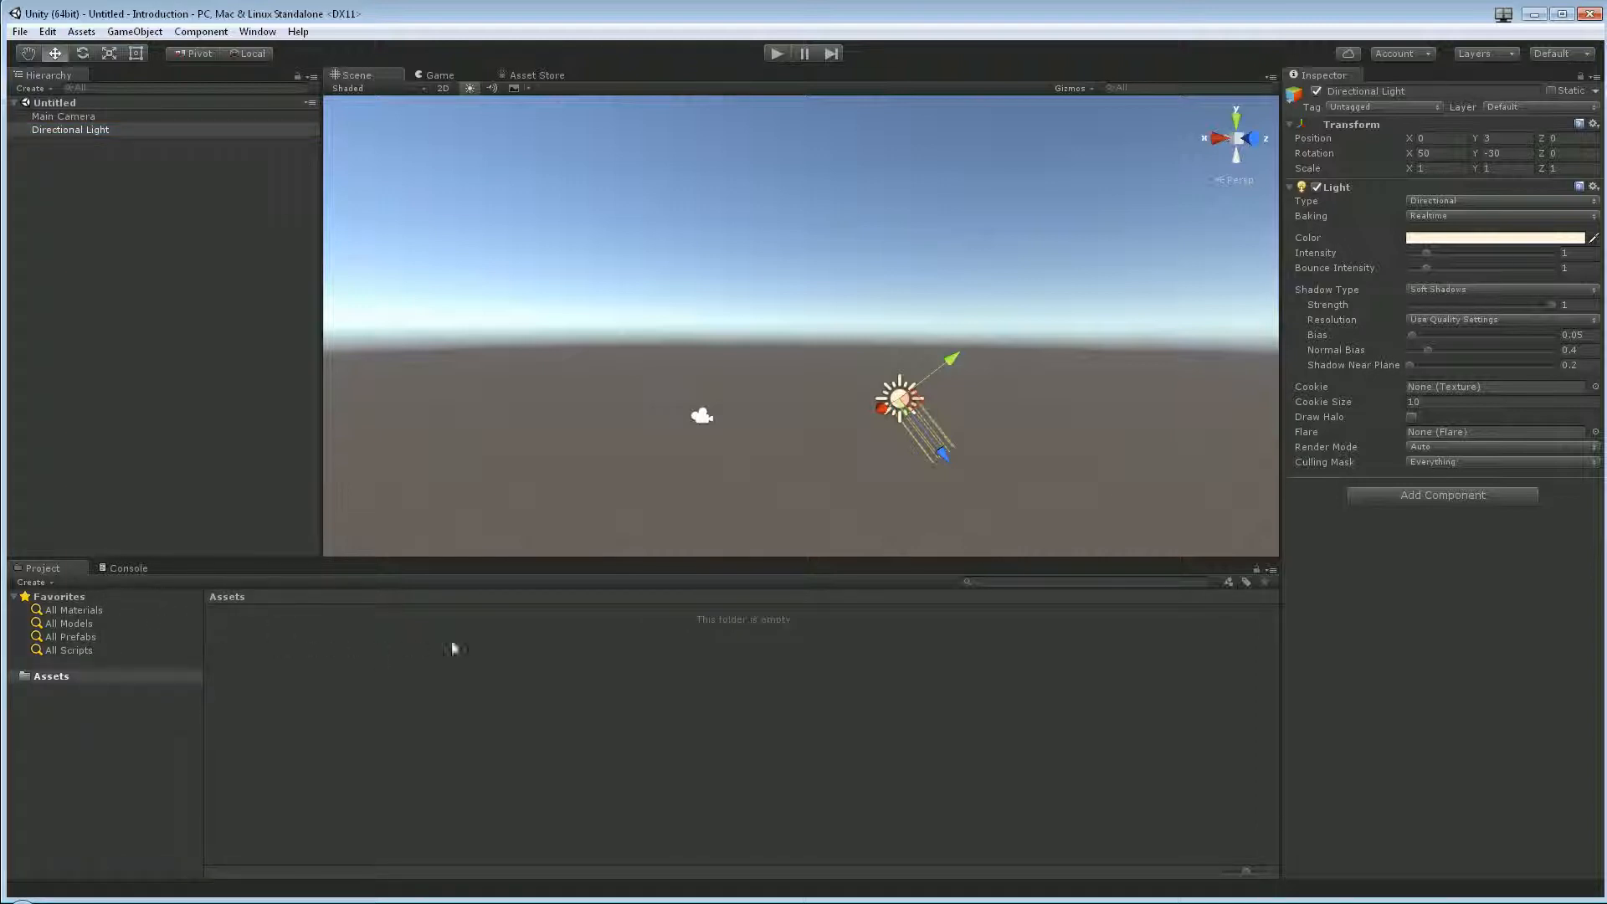
pyautogui.rightClick(731, 629)
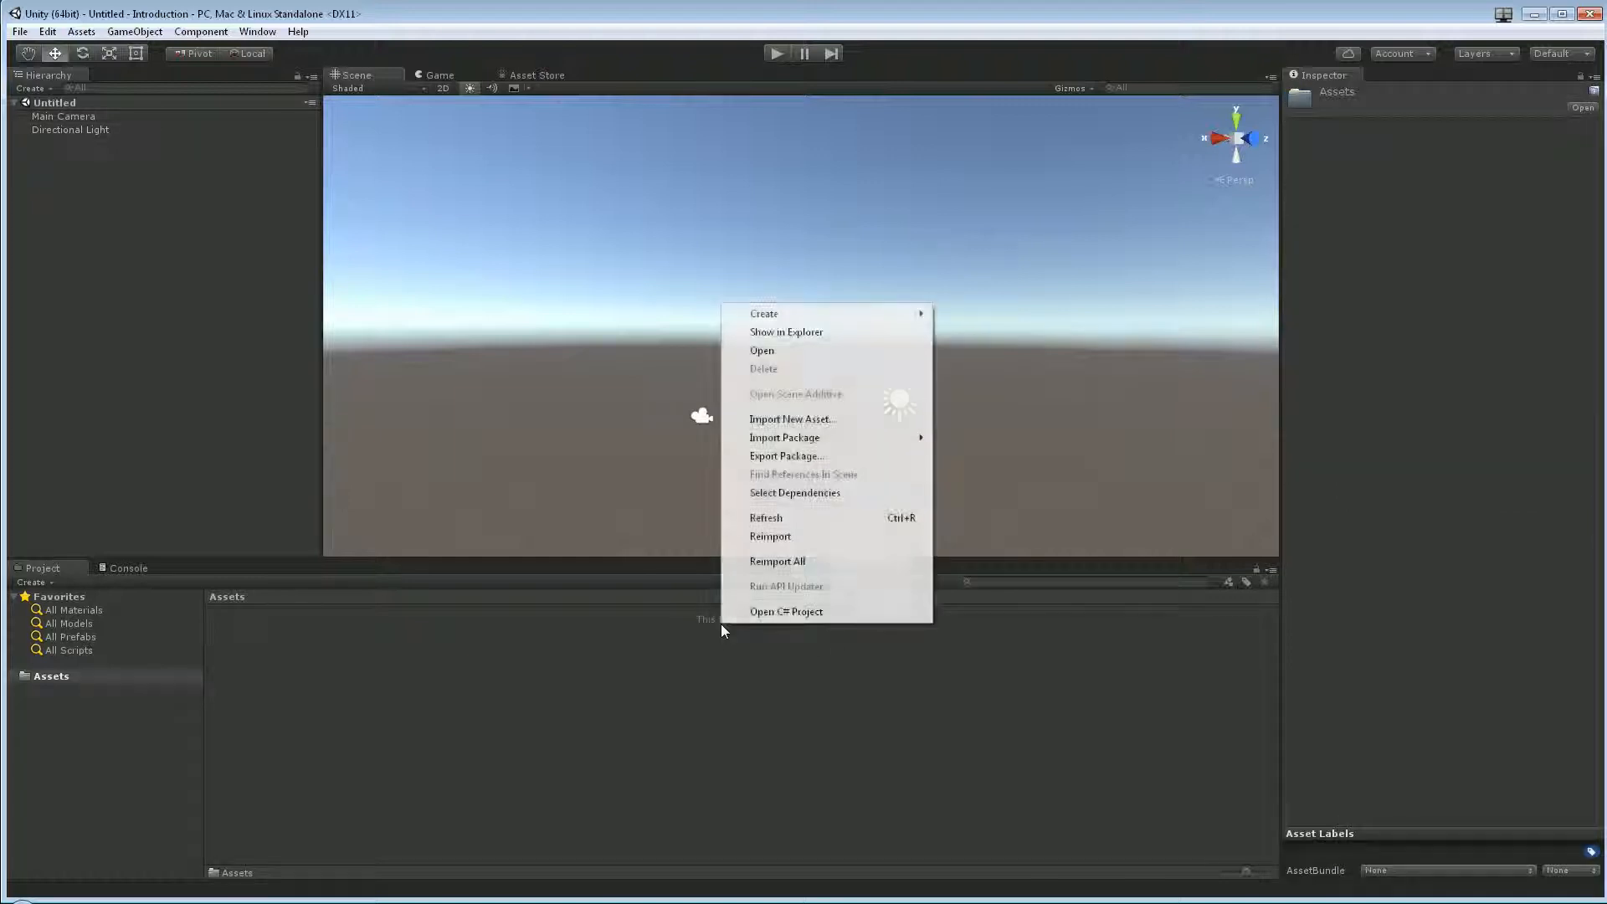
pyautogui.click(806, 333)
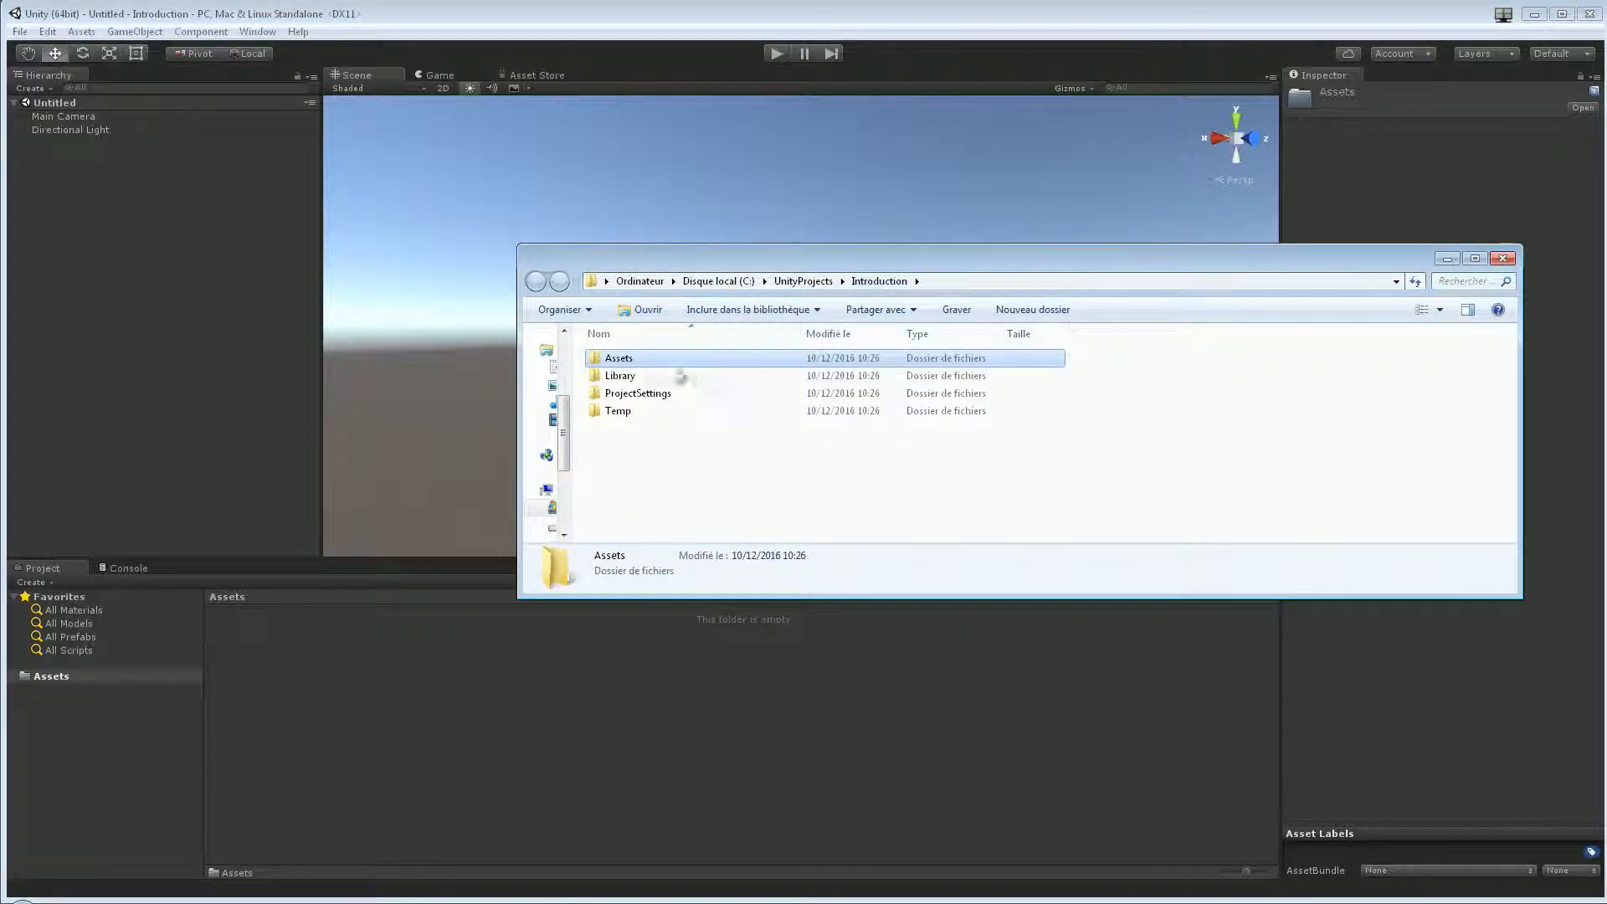
# Step: Examine the Introduction project's folders, open Assets, and compare its contents with the assets shown in Unity
pyautogui.moveTo(689, 453); pyautogui.dragTo(643, 351)
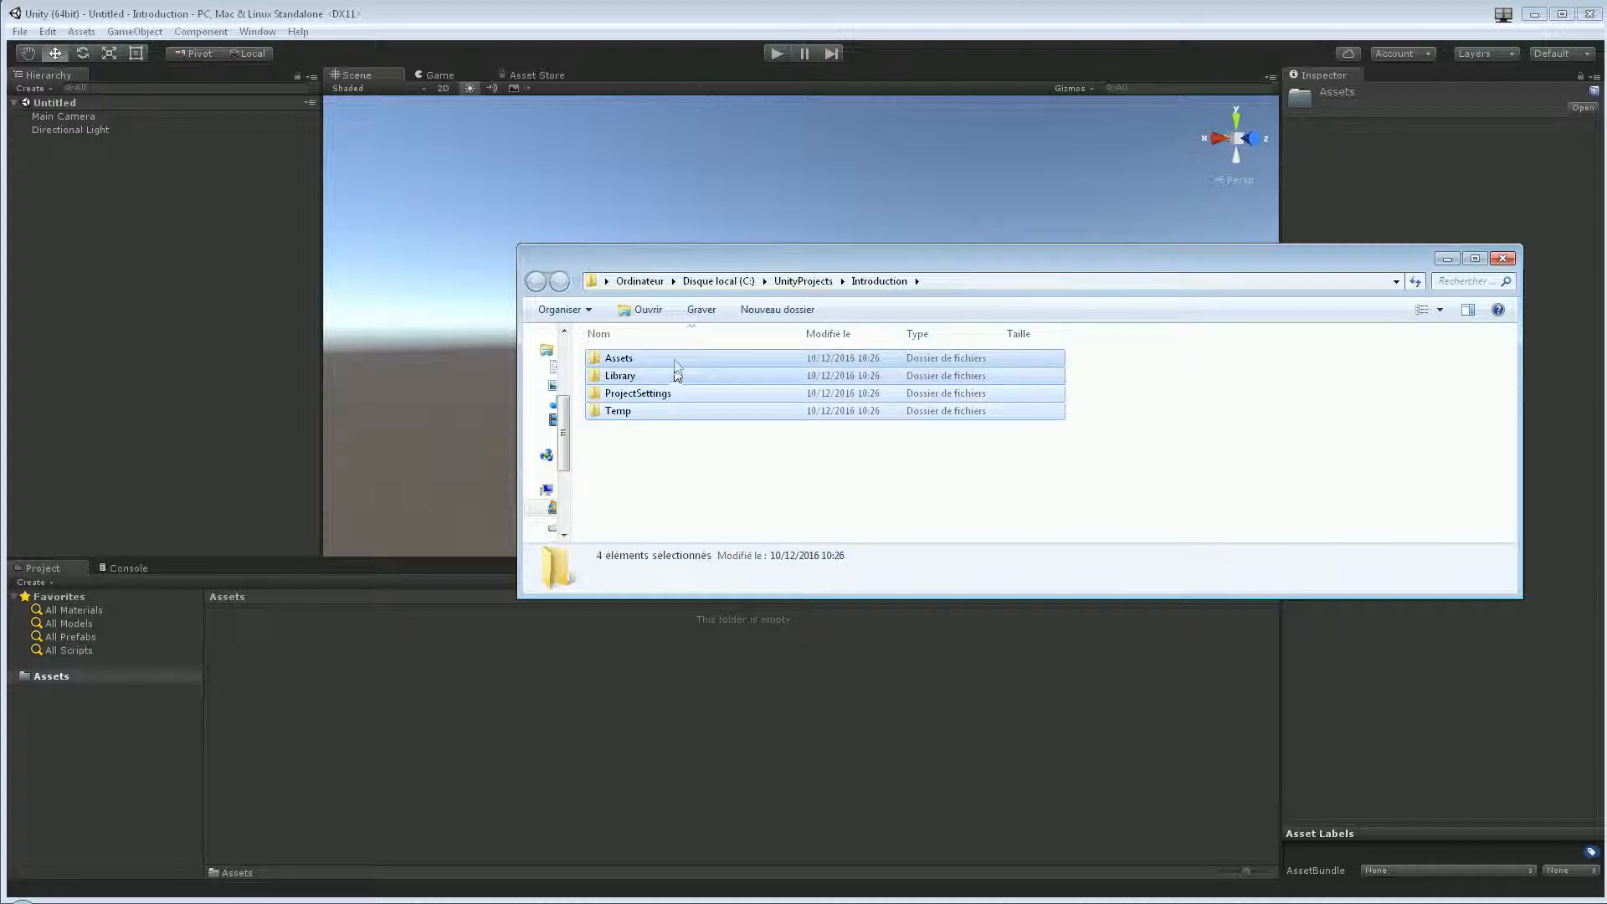
pyautogui.click(667, 374)
pyautogui.click(660, 361)
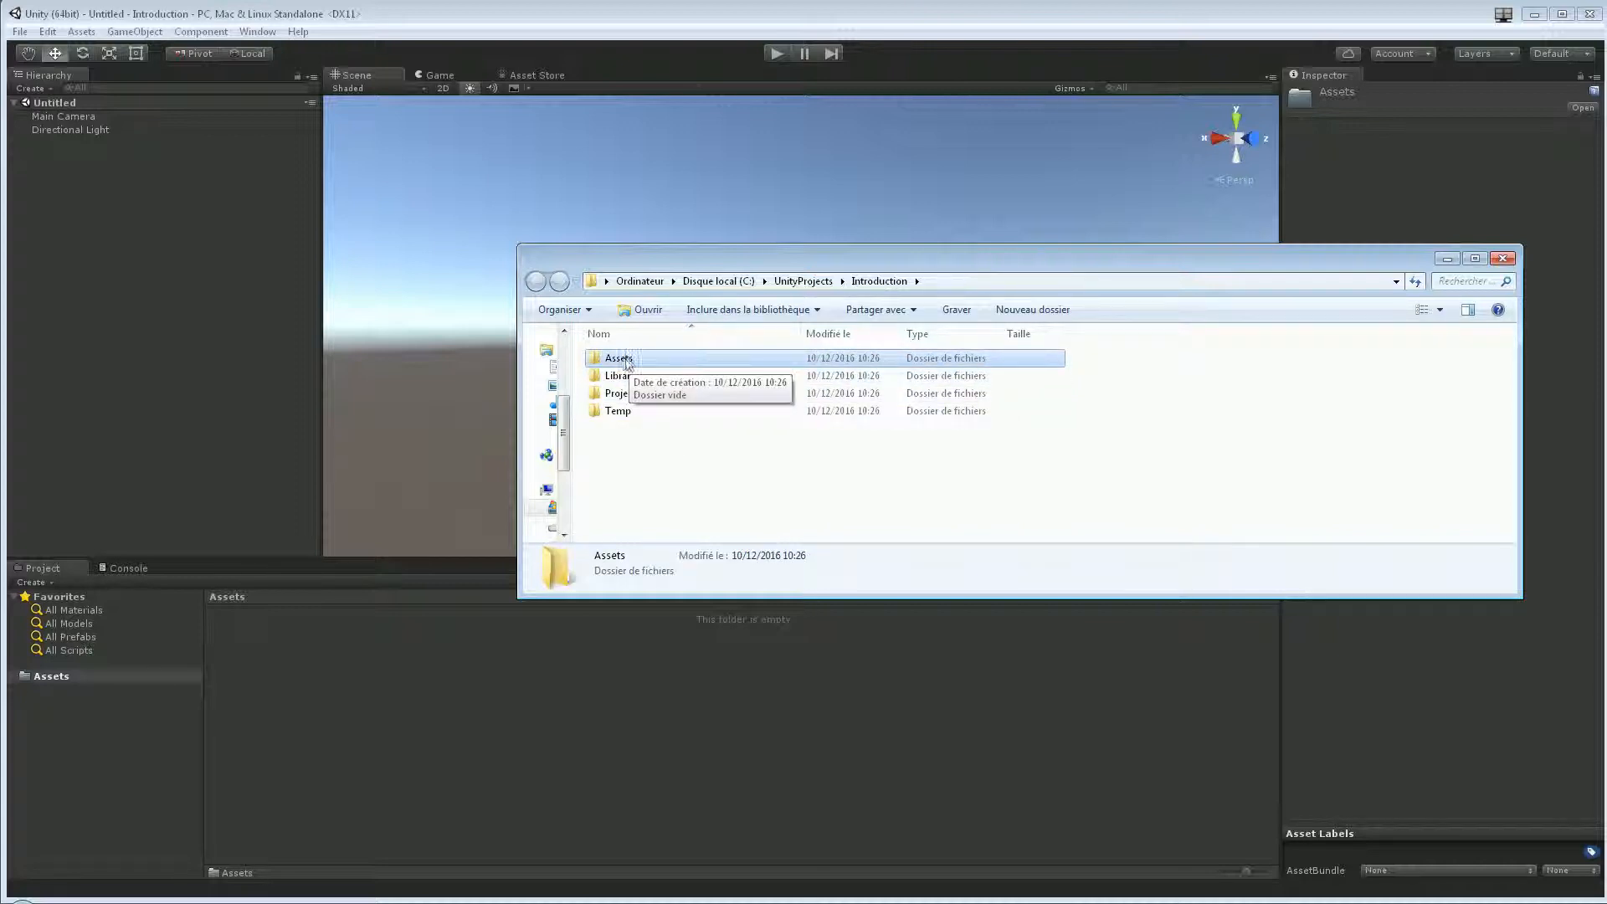
pyautogui.doubleClick(624, 360)
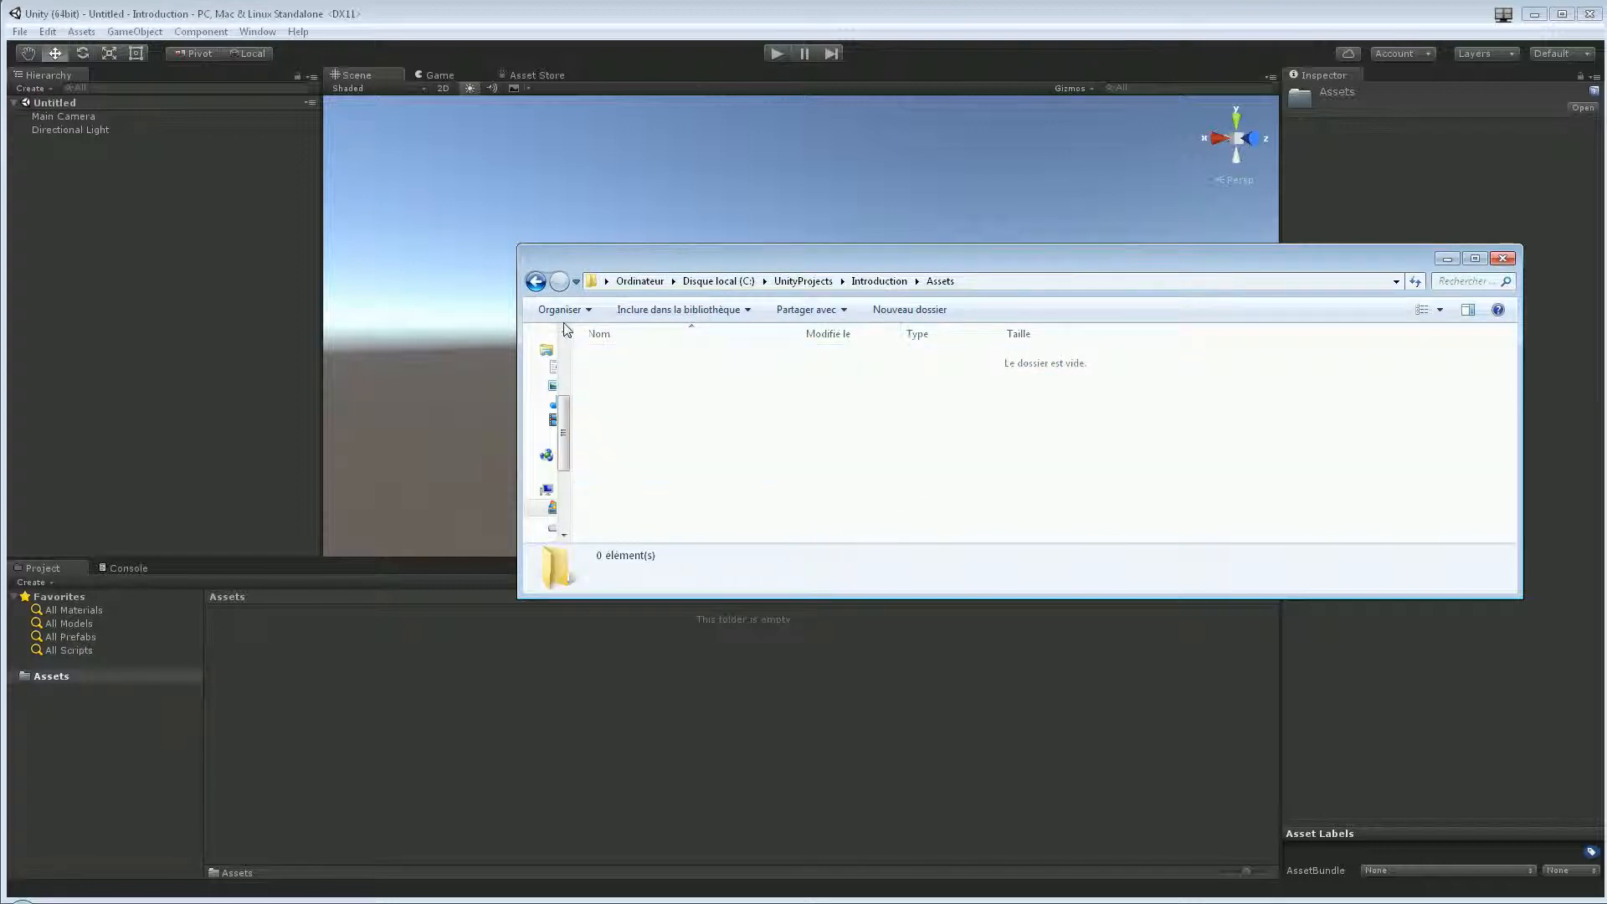
pyautogui.moveTo(900, 441); pyautogui.dragTo(375, 703)
pyautogui.click(58, 569)
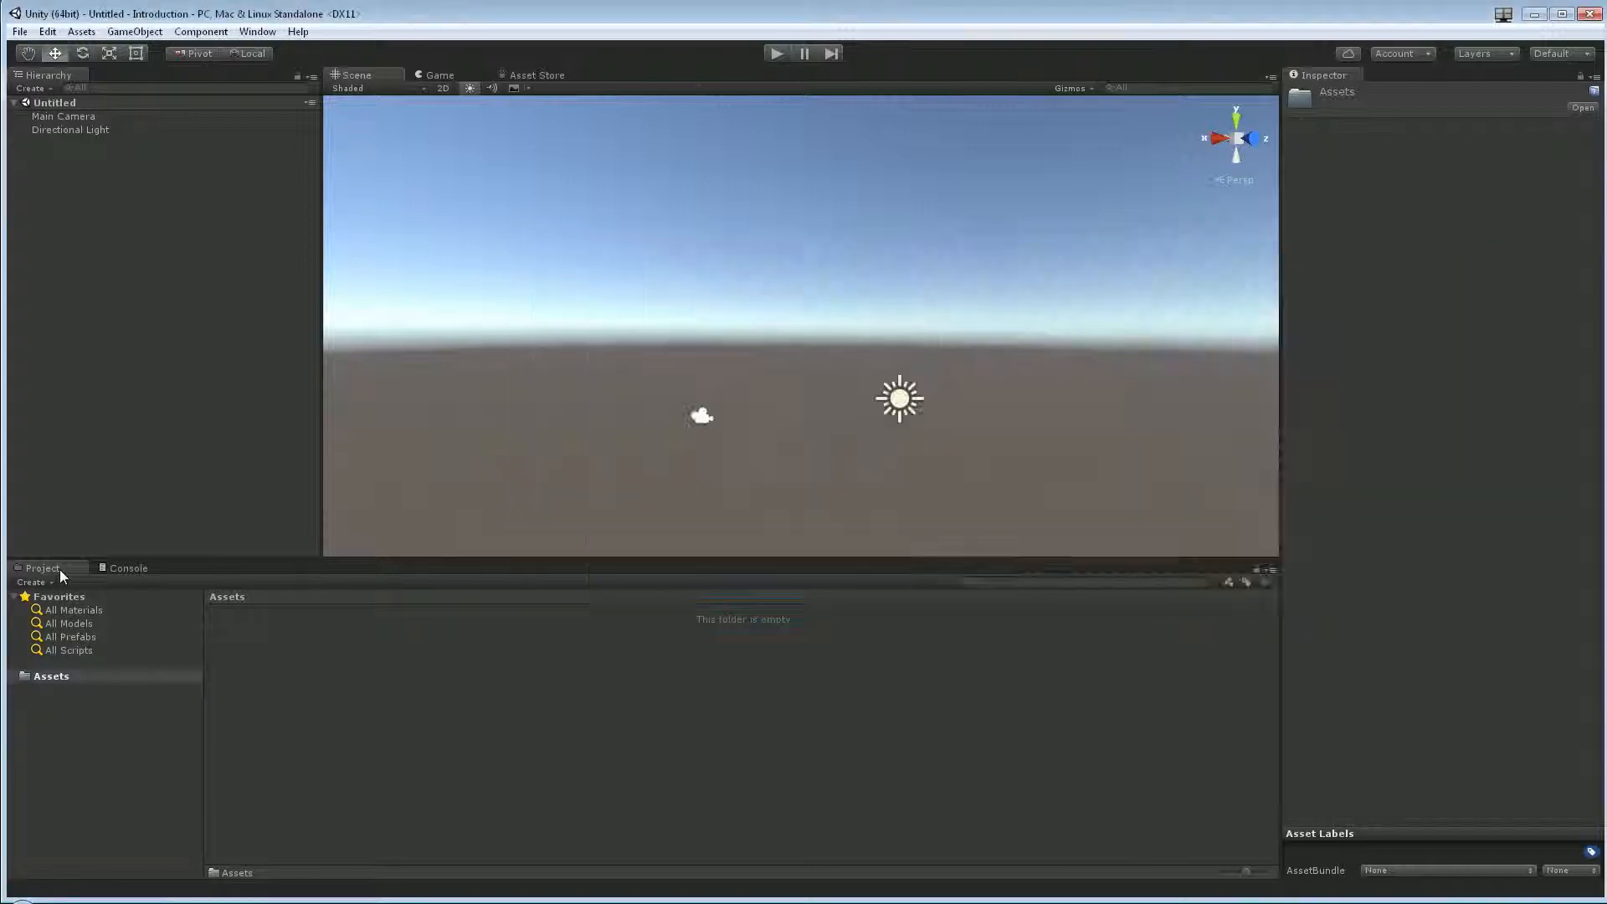
pyautogui.hotkey('alt', 'Tab')
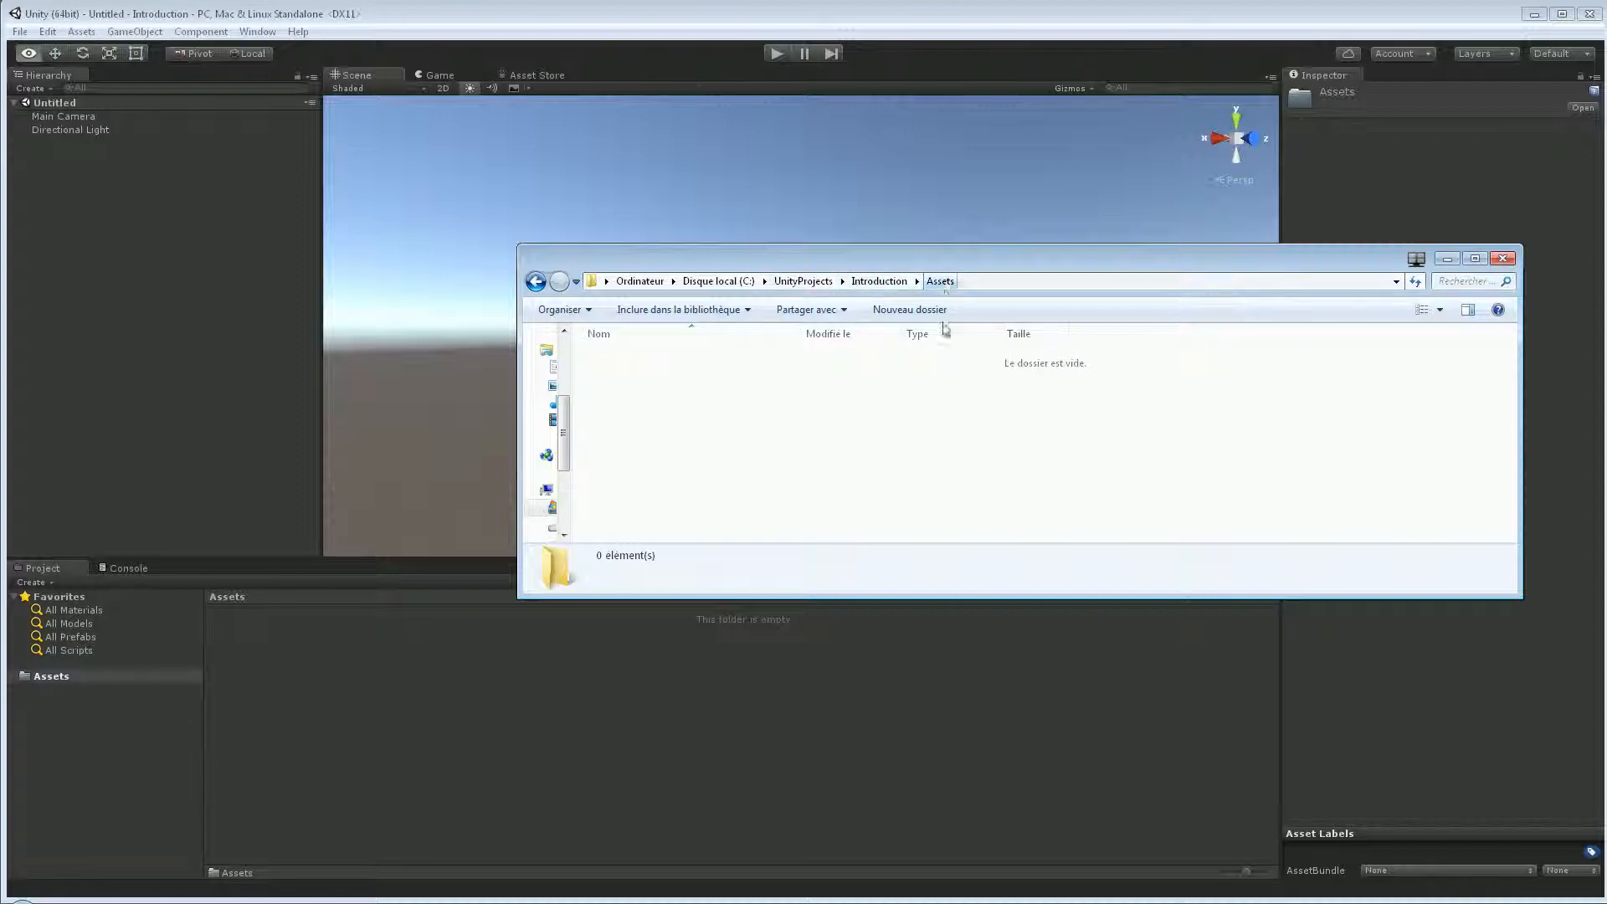
pyautogui.click(649, 758)
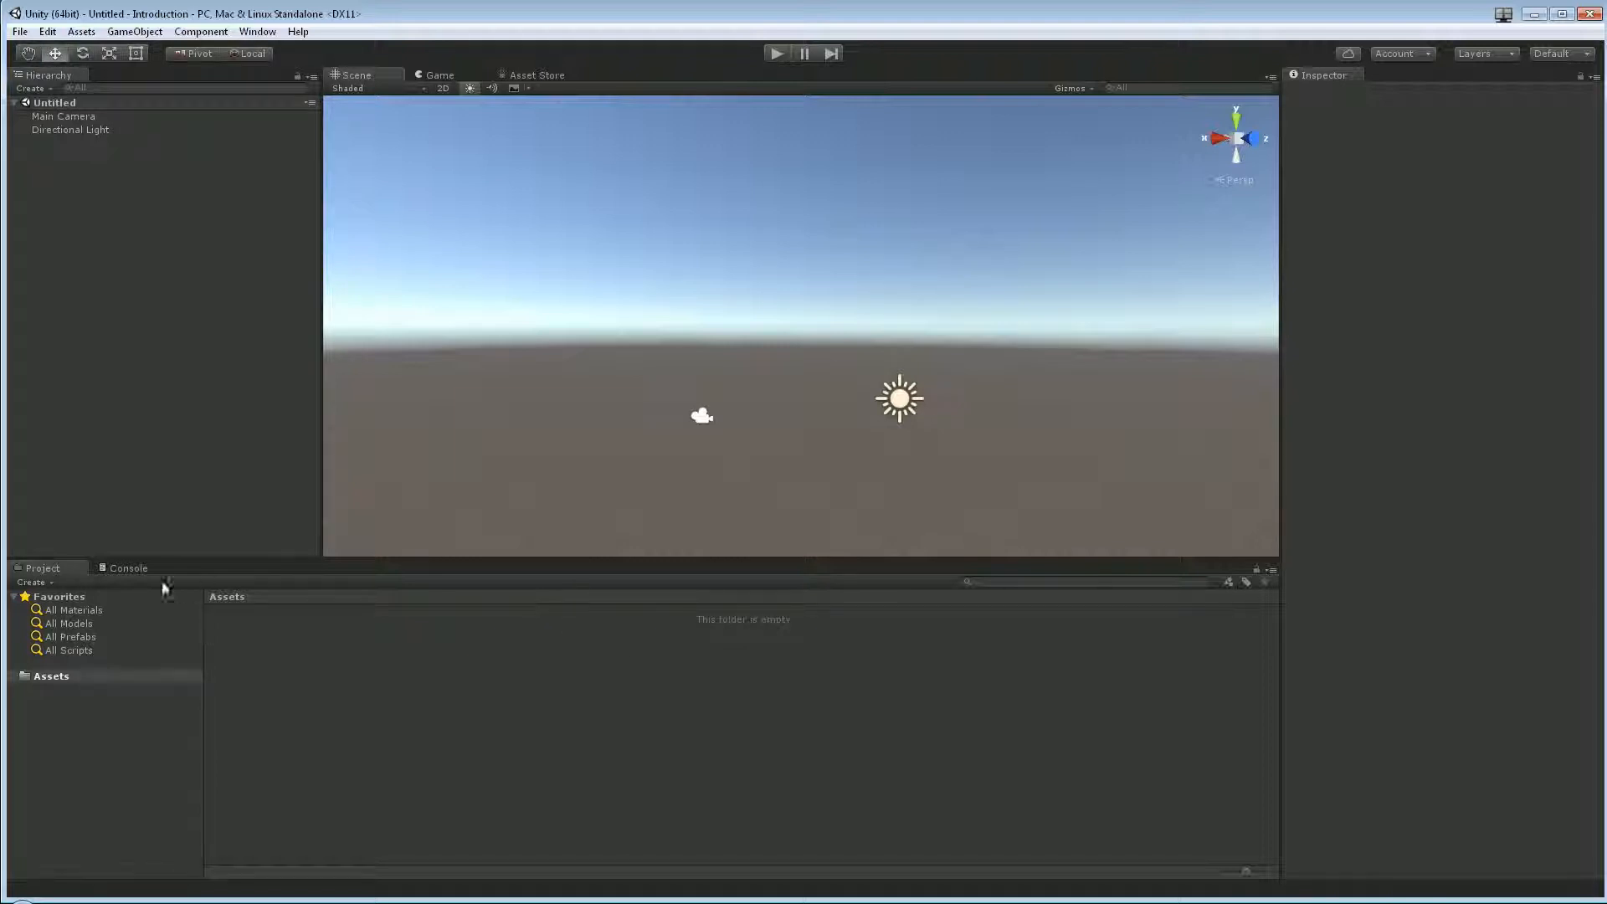
# Step: View the Console, select the Directional Light in the scene, and return to the project's assets
pyautogui.click(128, 566)
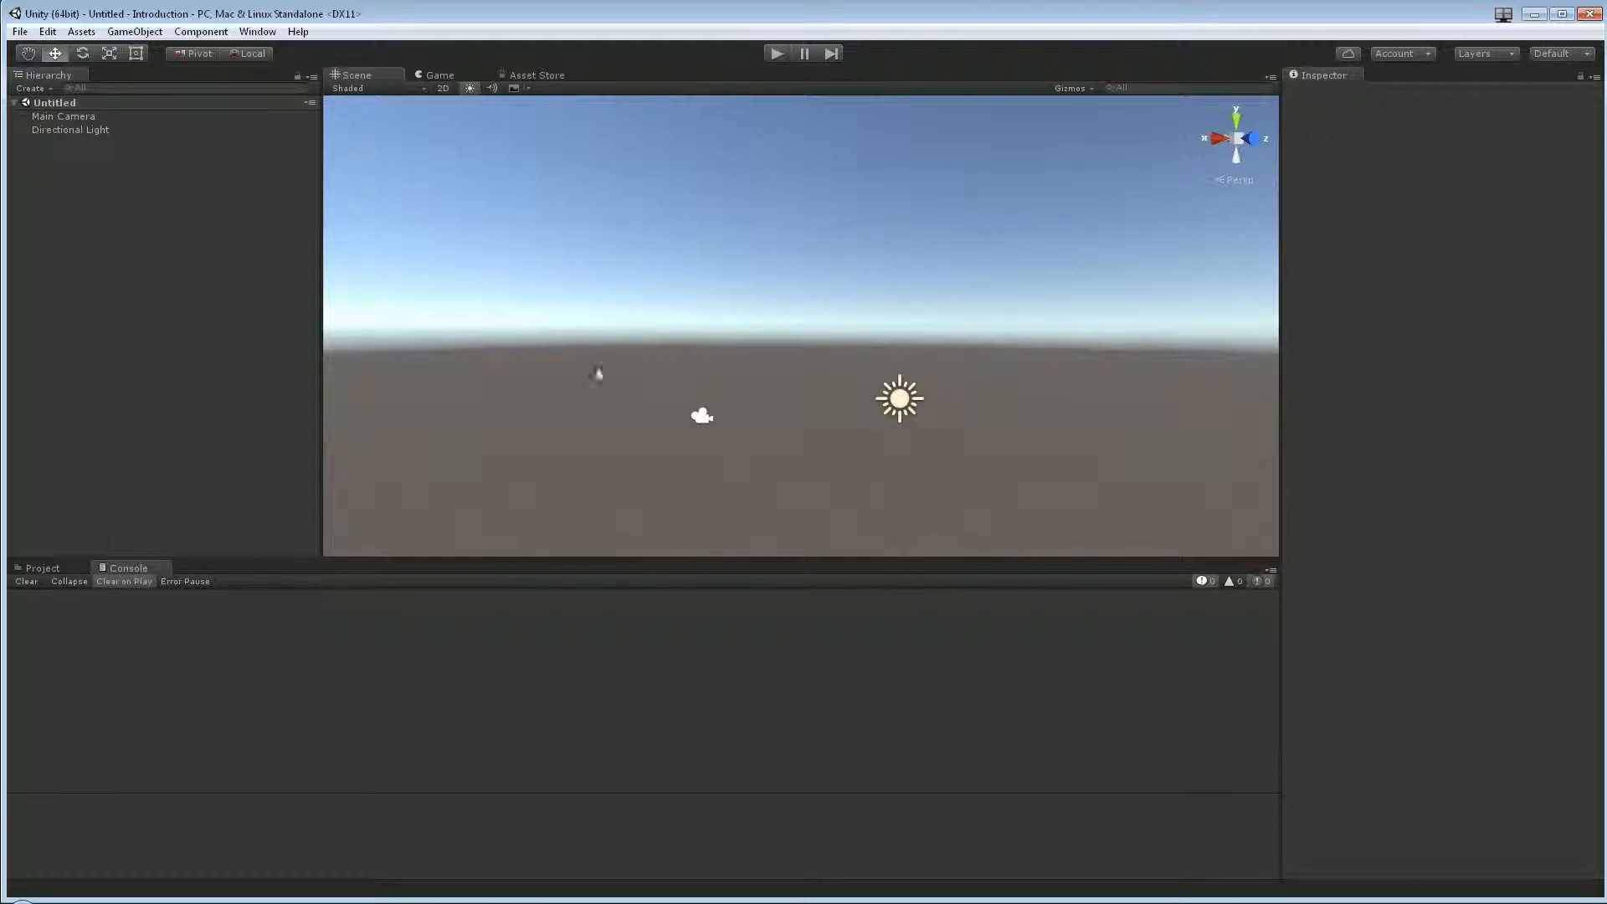
pyautogui.click(897, 400)
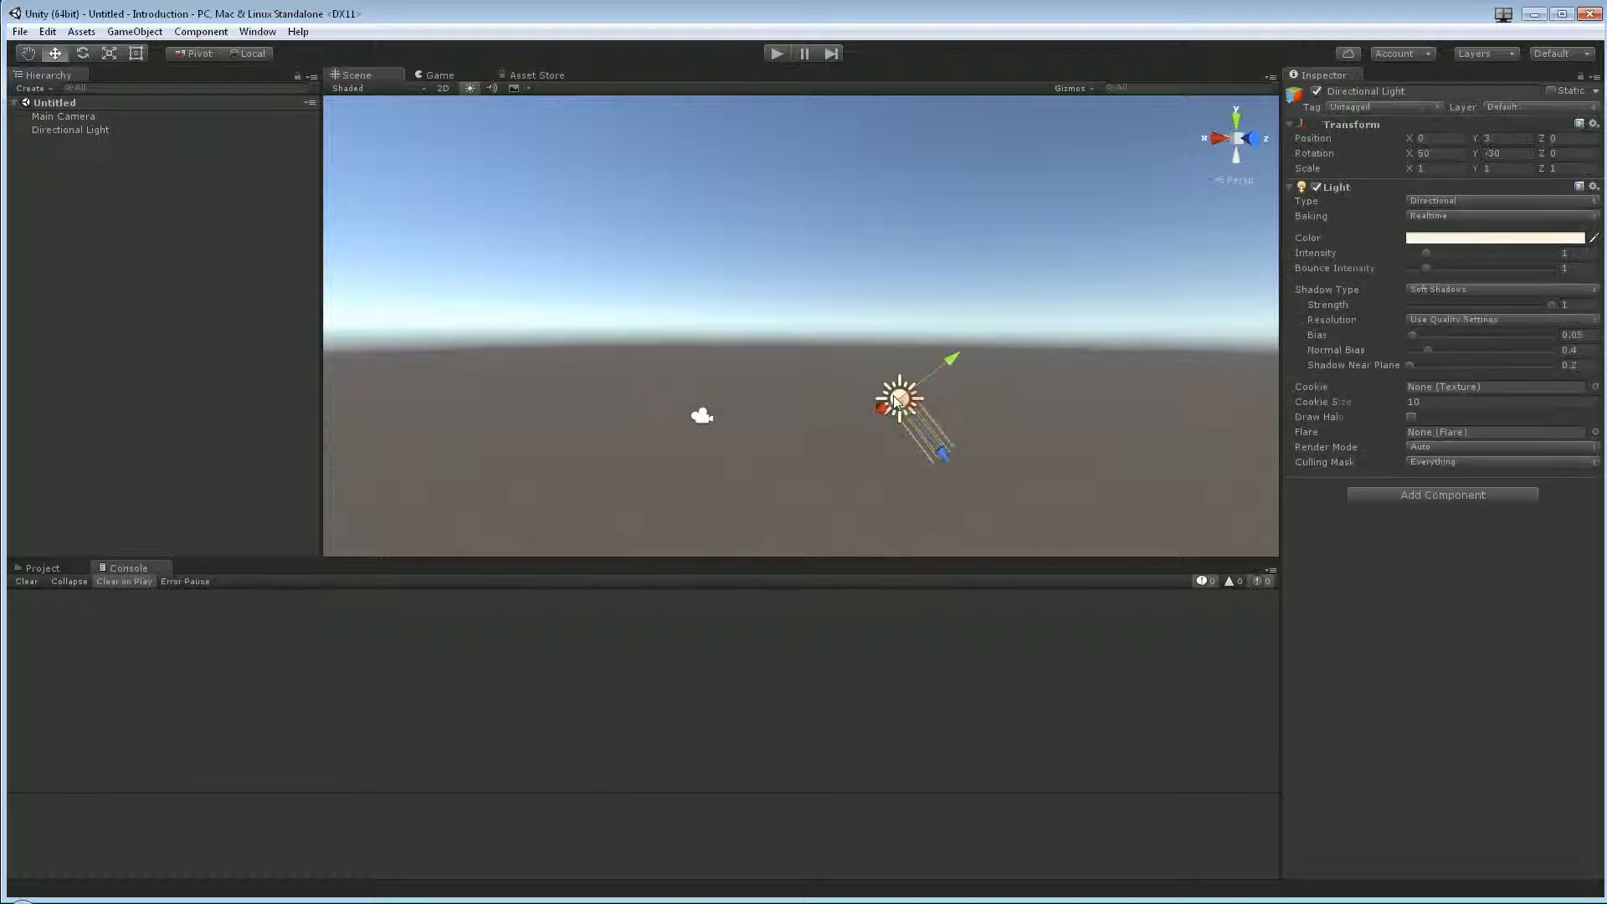
pyautogui.click(67, 569)
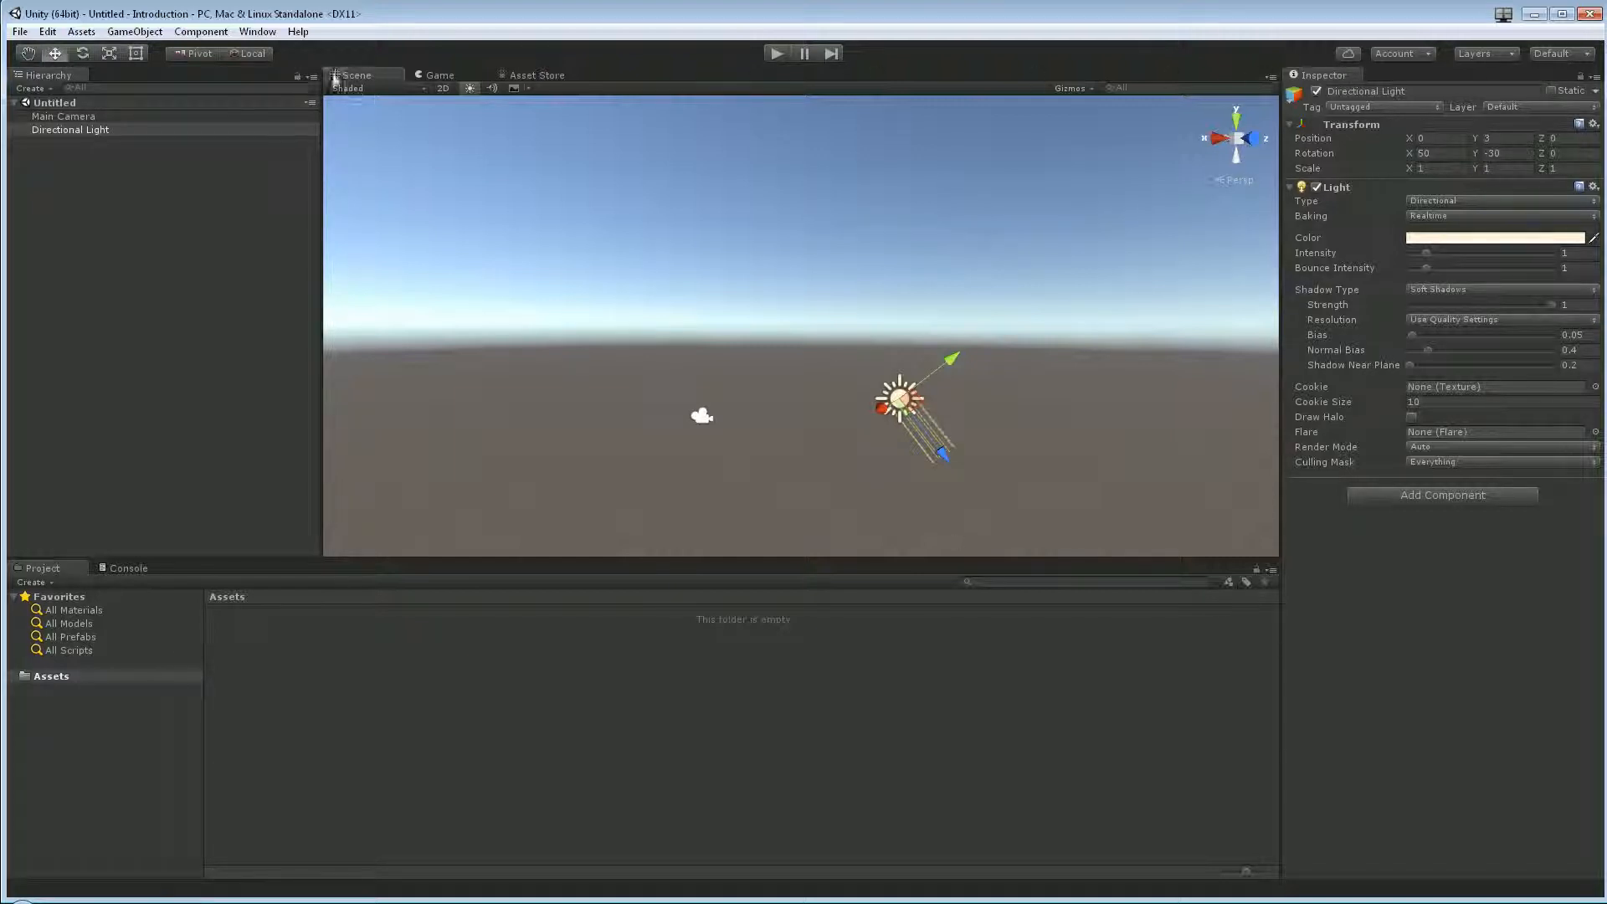
# Step: Compare the Game view with the Scene view and explore the scene around the camera and light
pyautogui.click(423, 75)
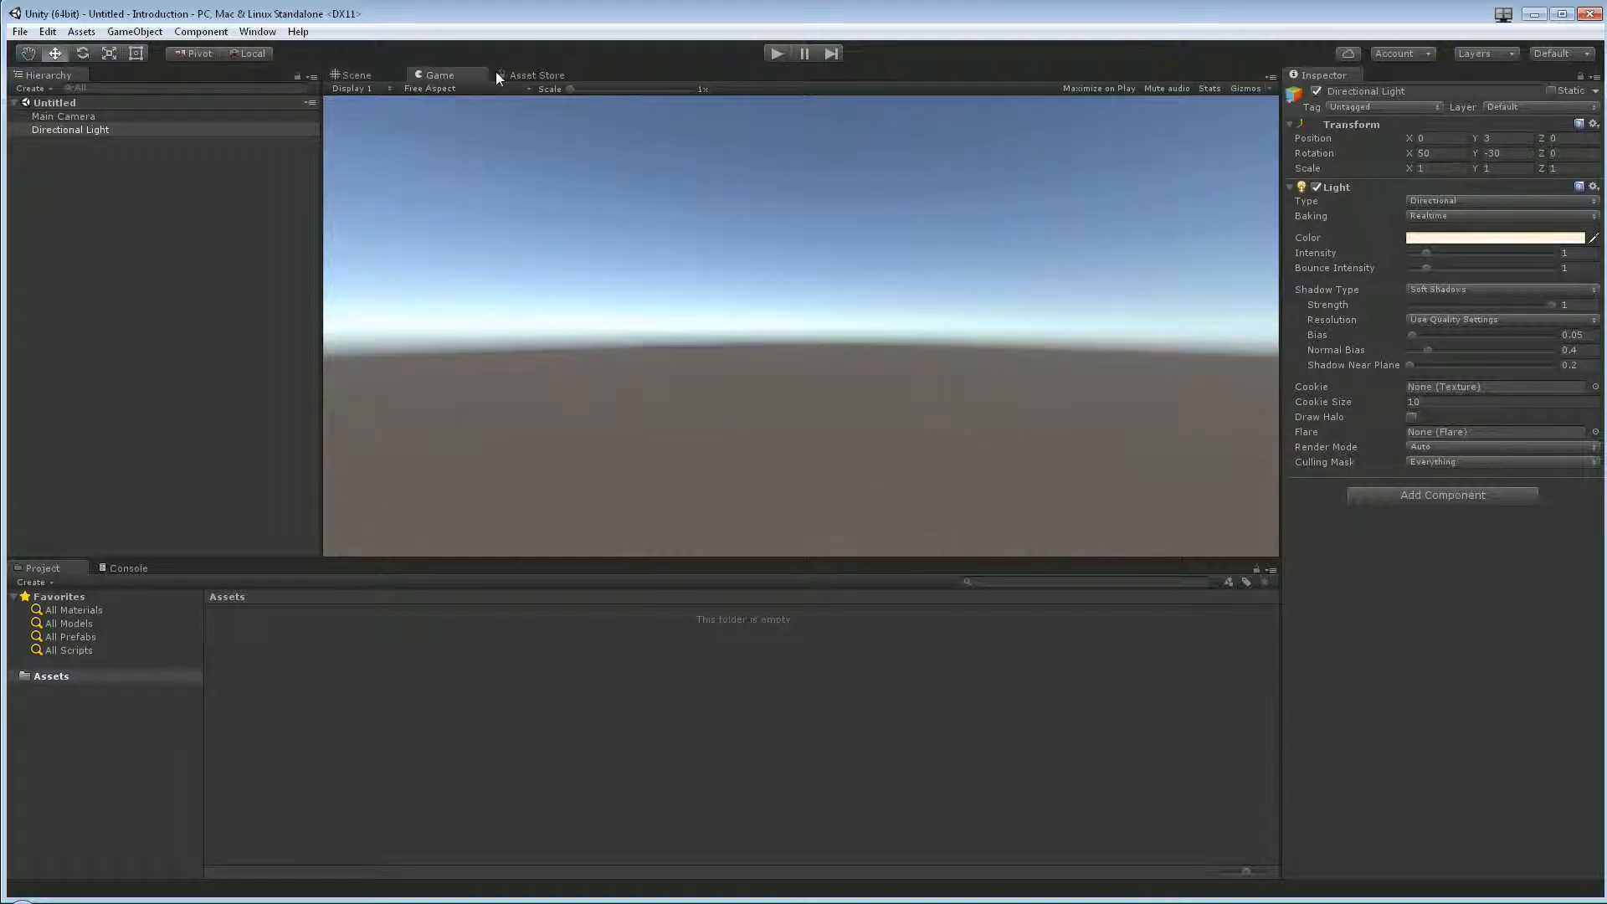
pyautogui.click(380, 74)
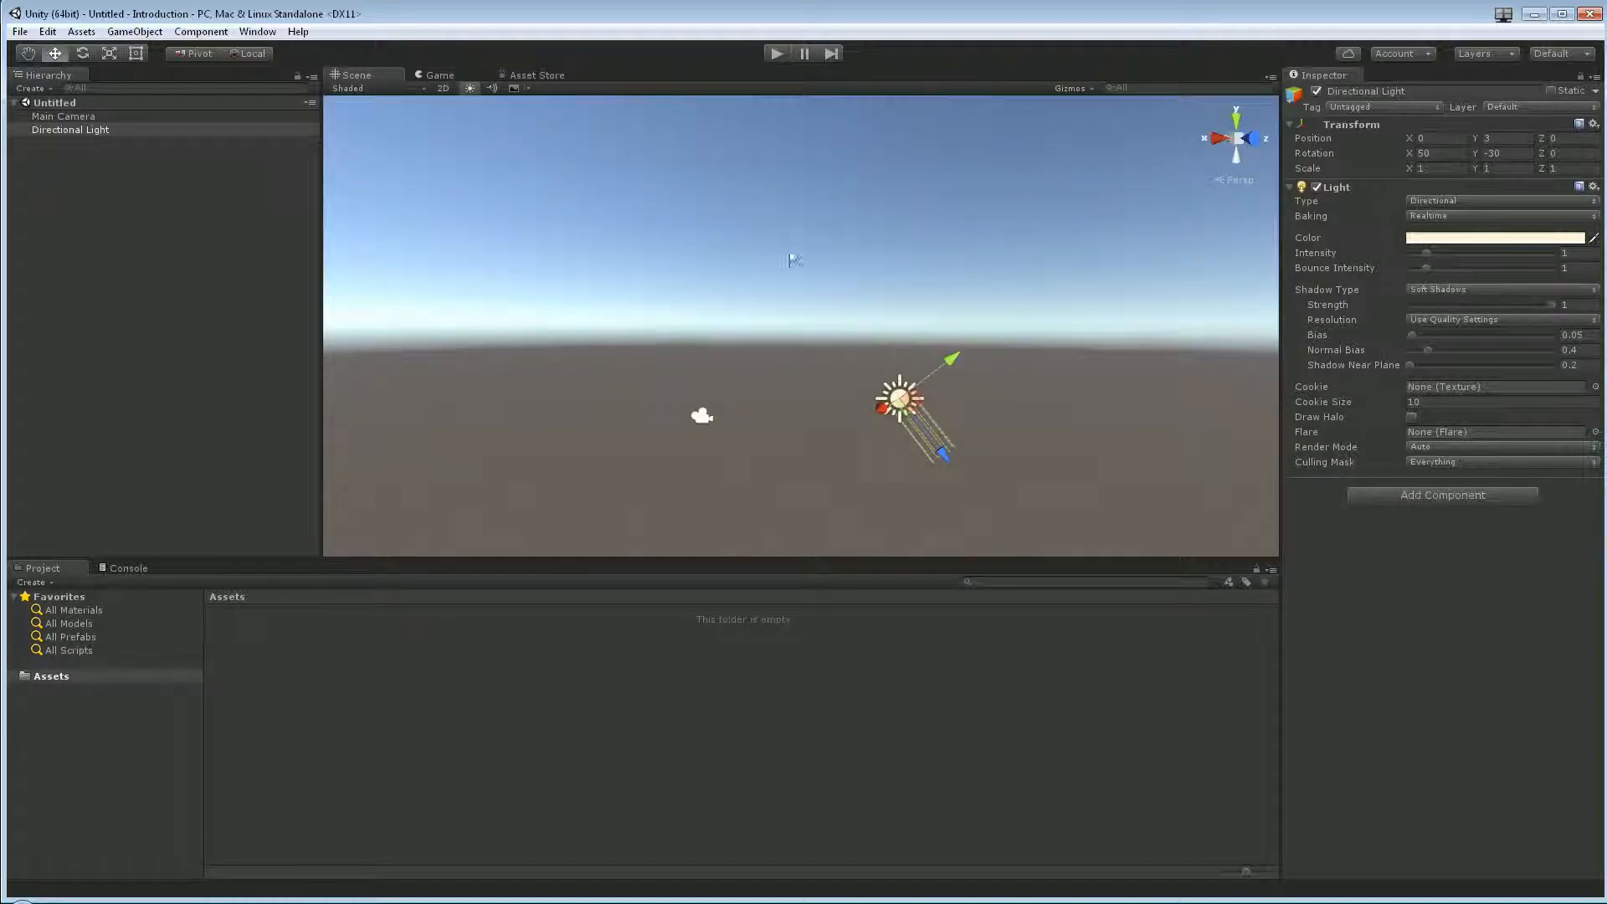
pyautogui.moveTo(851, 273); pyautogui.dragTo(898, 346, button='right')
pyautogui.scroll(3, 770, 323)
pyautogui.moveTo(791, 310); pyautogui.dragTo(774, 247, button='right')
pyautogui.moveTo(787, 289); pyautogui.dragTo(827, 400, button='middle')
pyautogui.keyDown('alt'); pyautogui.moveTo(827, 400); pyautogui.dragTo(749, 358); pyautogui.keyUp('alt')
pyautogui.keyDown('alt'); pyautogui.moveTo(1014, 339); pyautogui.dragTo(1080, 318); pyautogui.keyUp('alt')
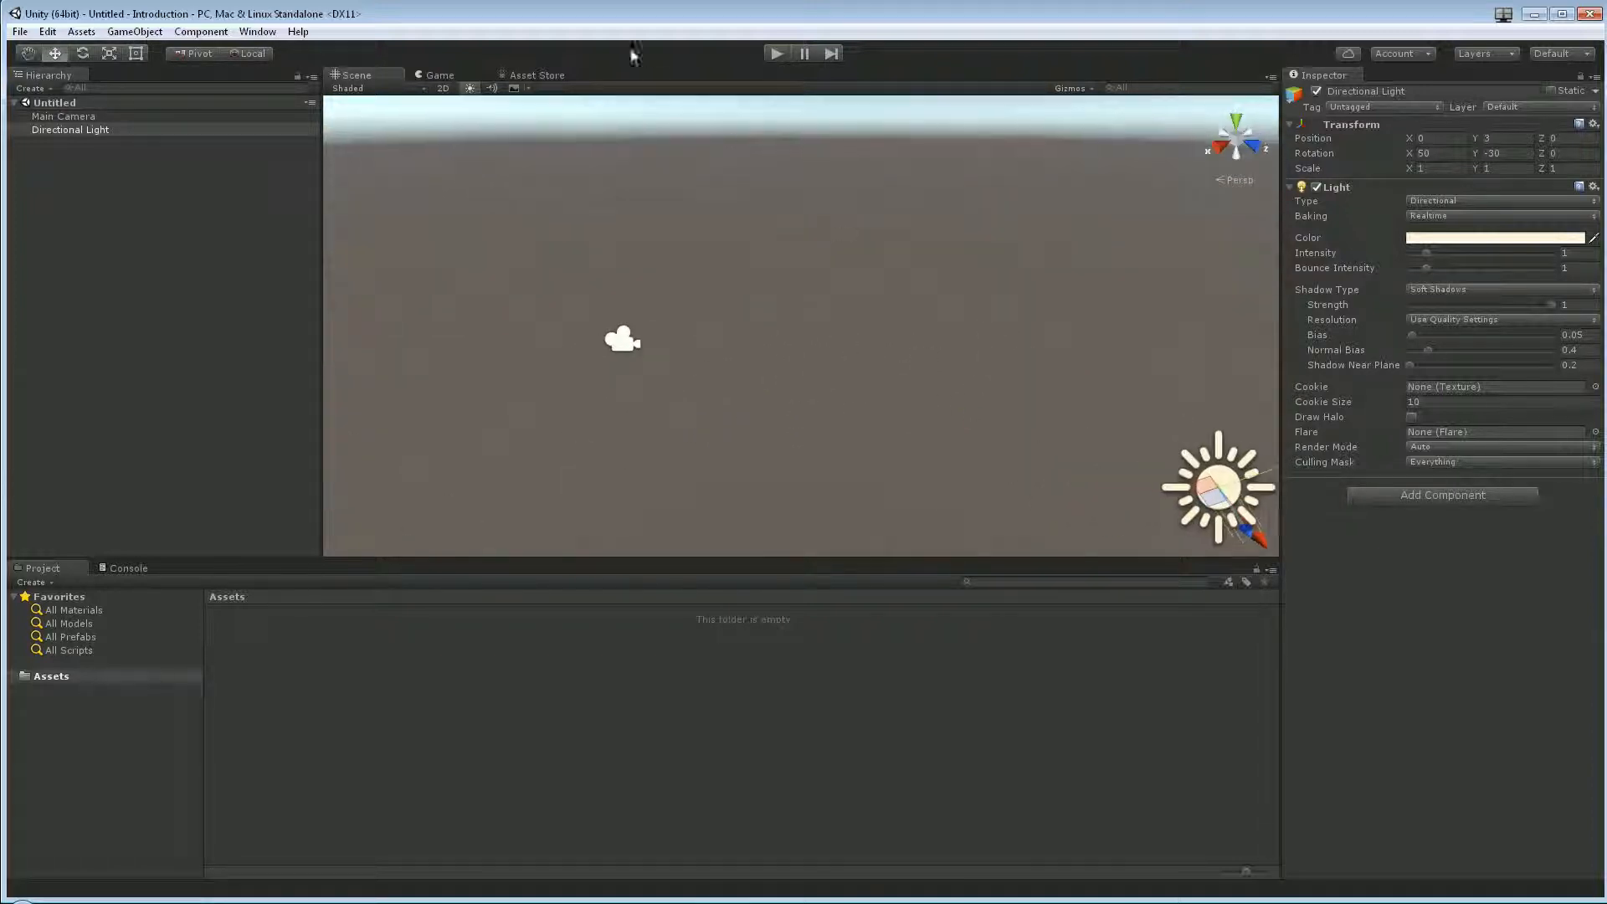
# Step: Display the Game view and inspect the Main Camera that renders it
pyautogui.click(434, 75)
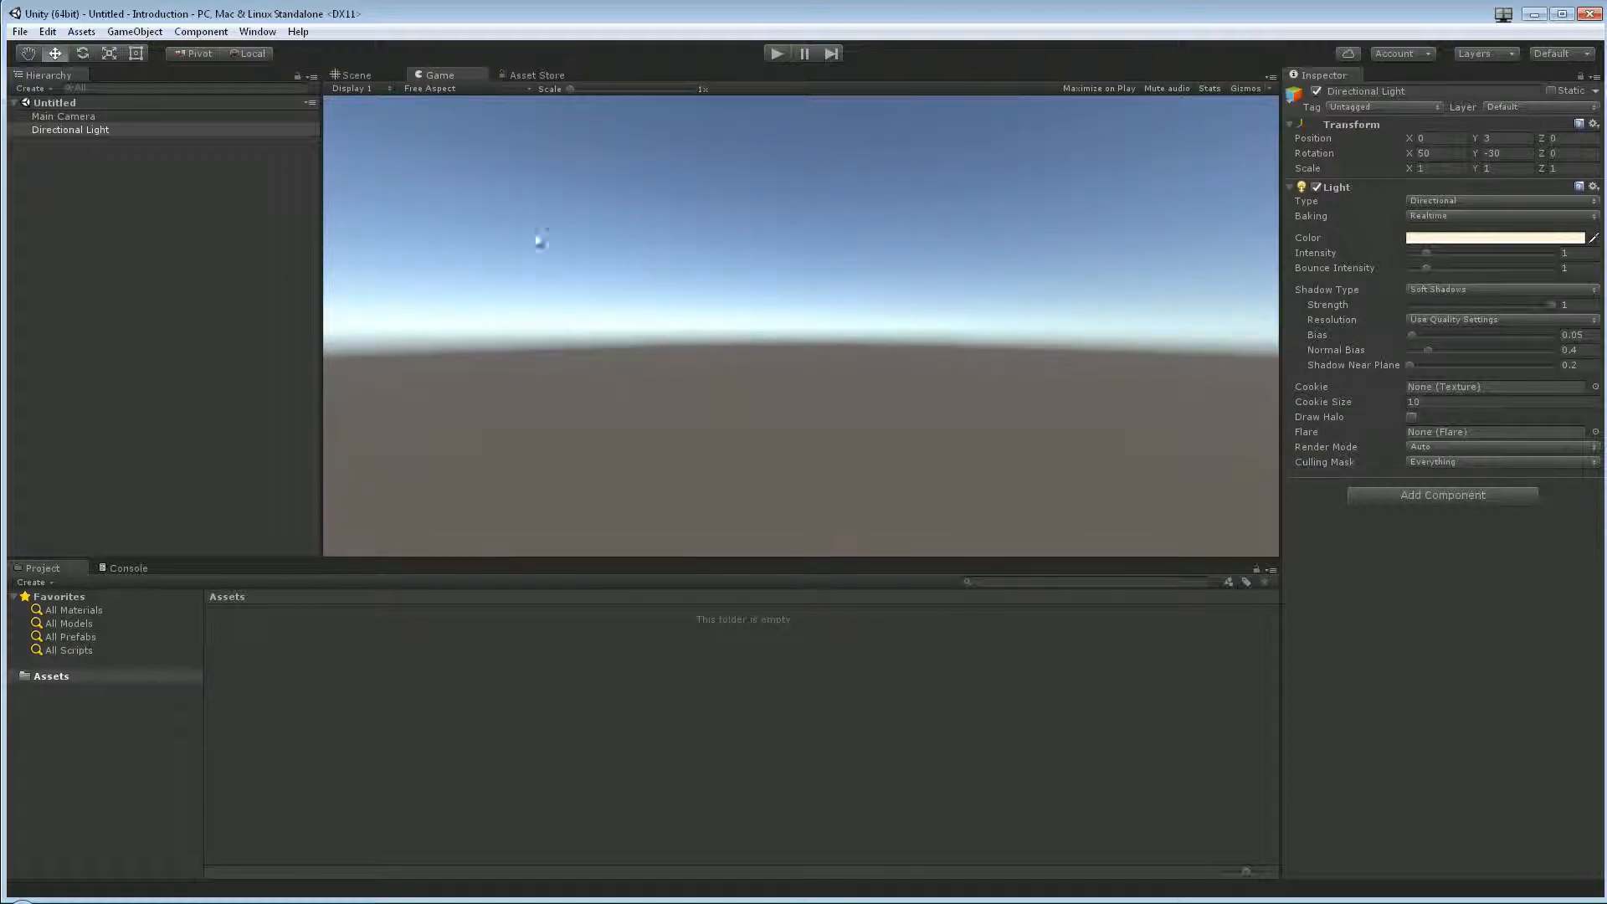
pyautogui.click(48, 117)
pyautogui.click(678, 364)
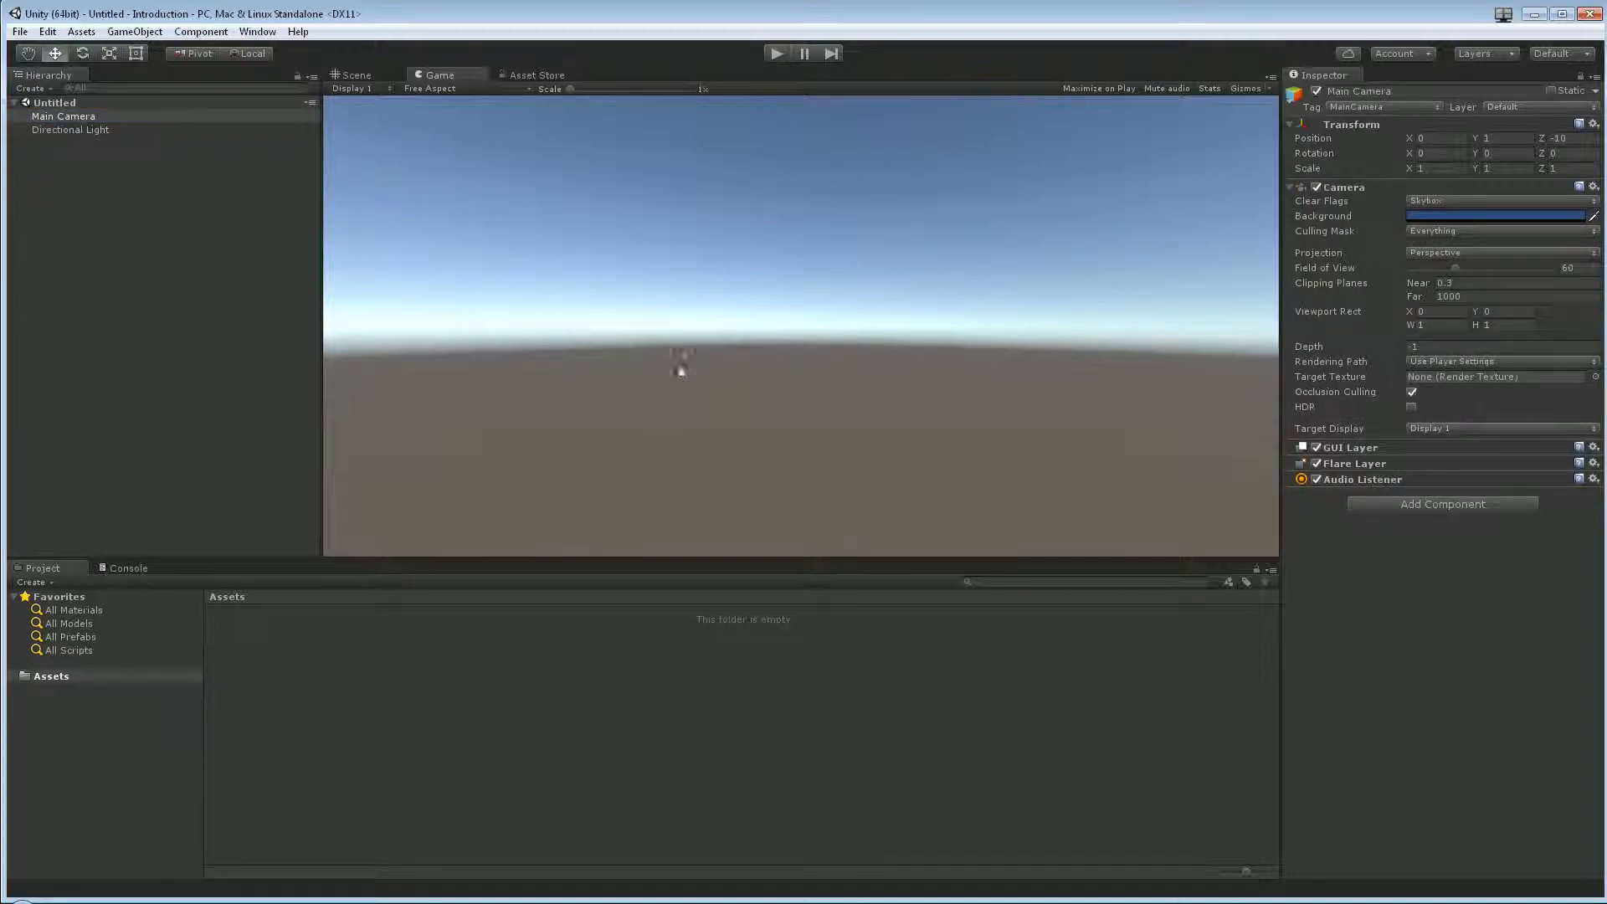
# Step: Look at the Asset Store, and return to the Scene view with the Move tool active on the Main Camera
pyautogui.click(533, 75)
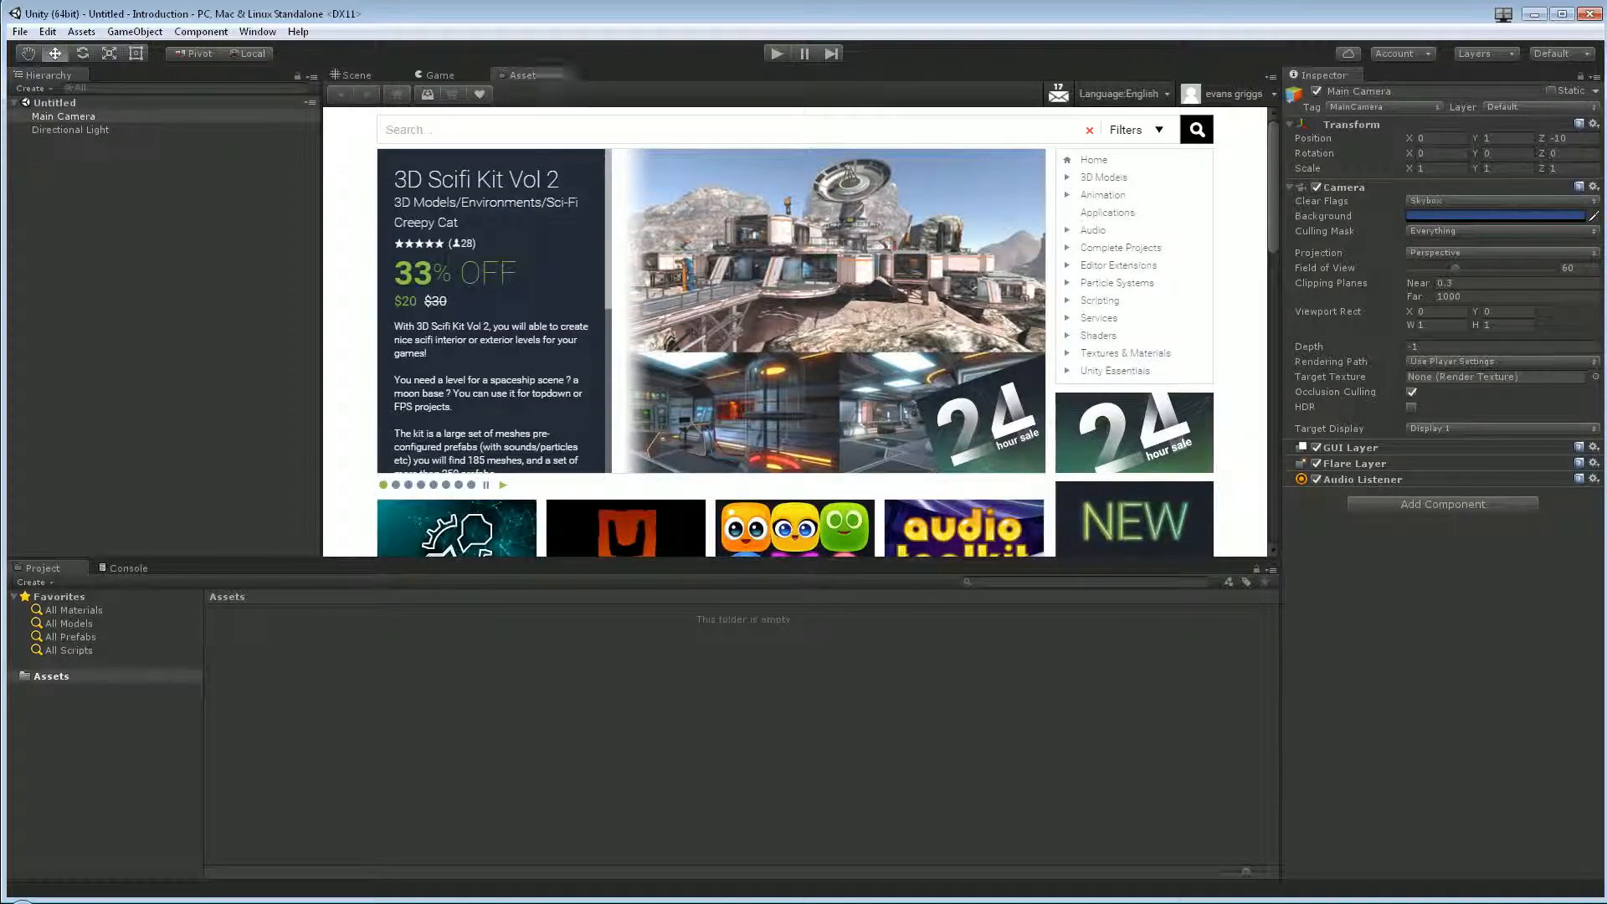
pyautogui.rightClick(556, 76)
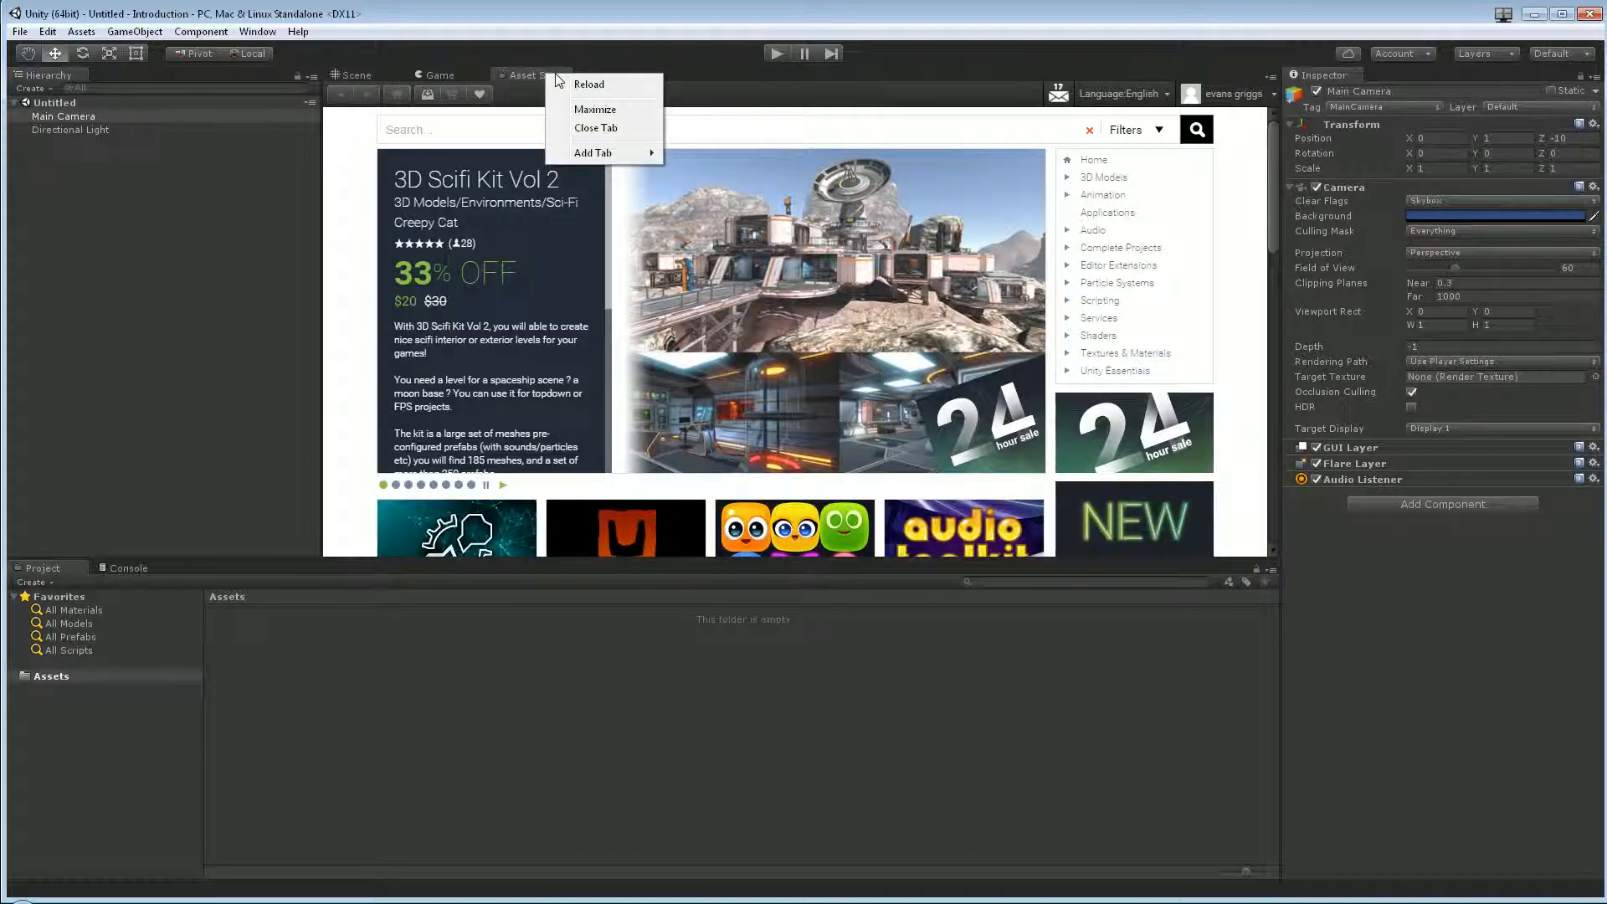
pyautogui.click(368, 77)
pyautogui.press('q')
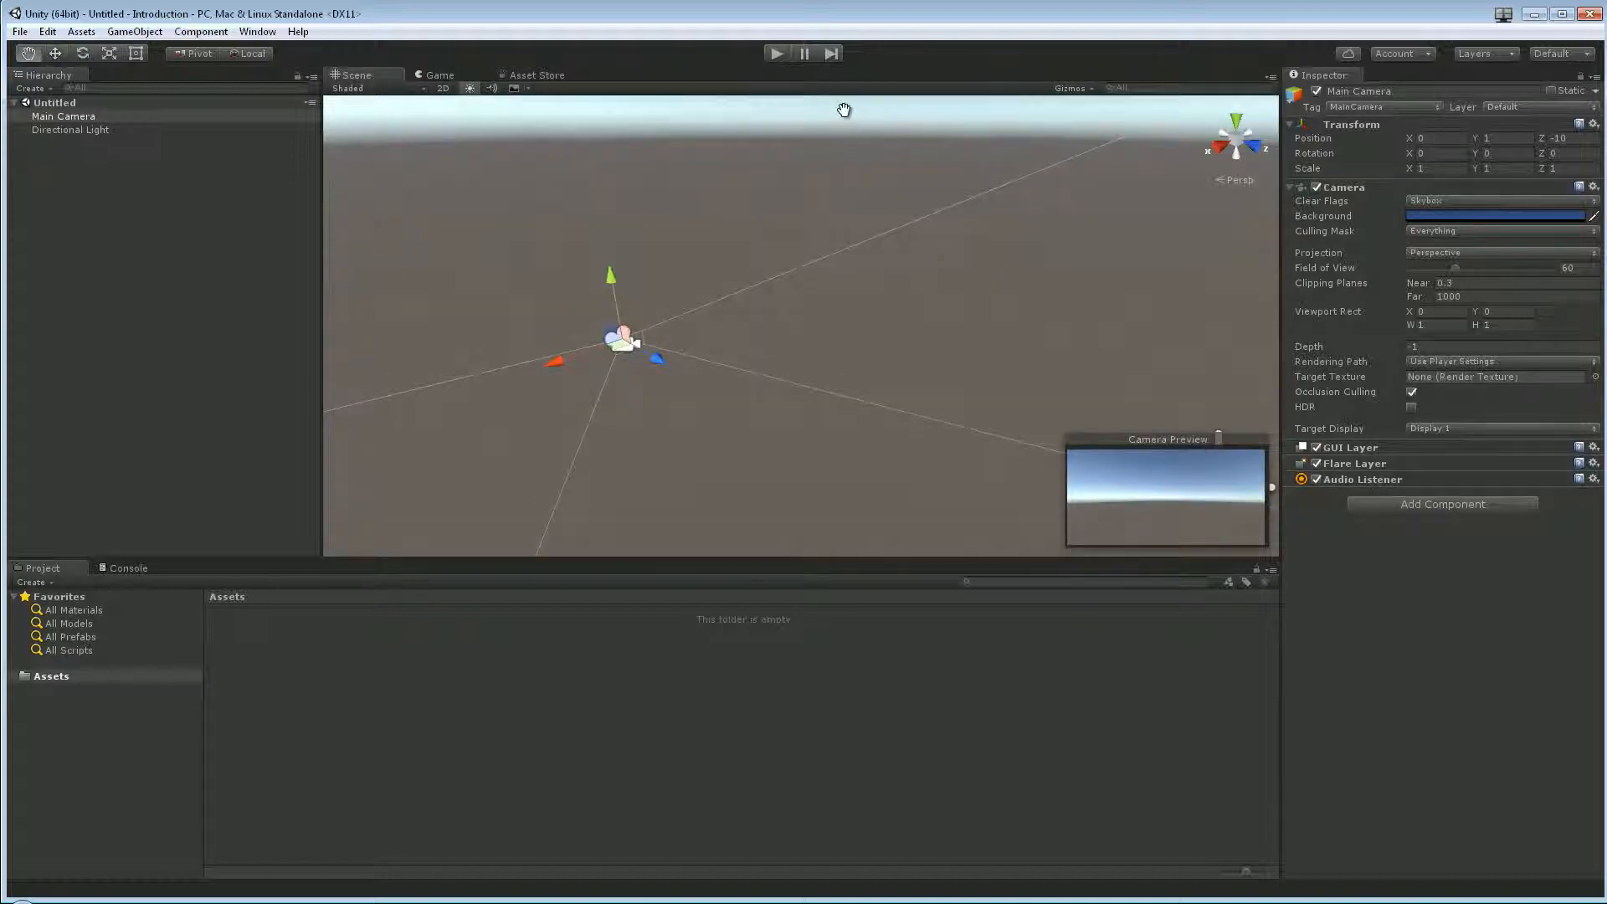
pyautogui.press('w')
pyautogui.moveTo(765, 335); pyautogui.dragTo(764, 304, button='right')
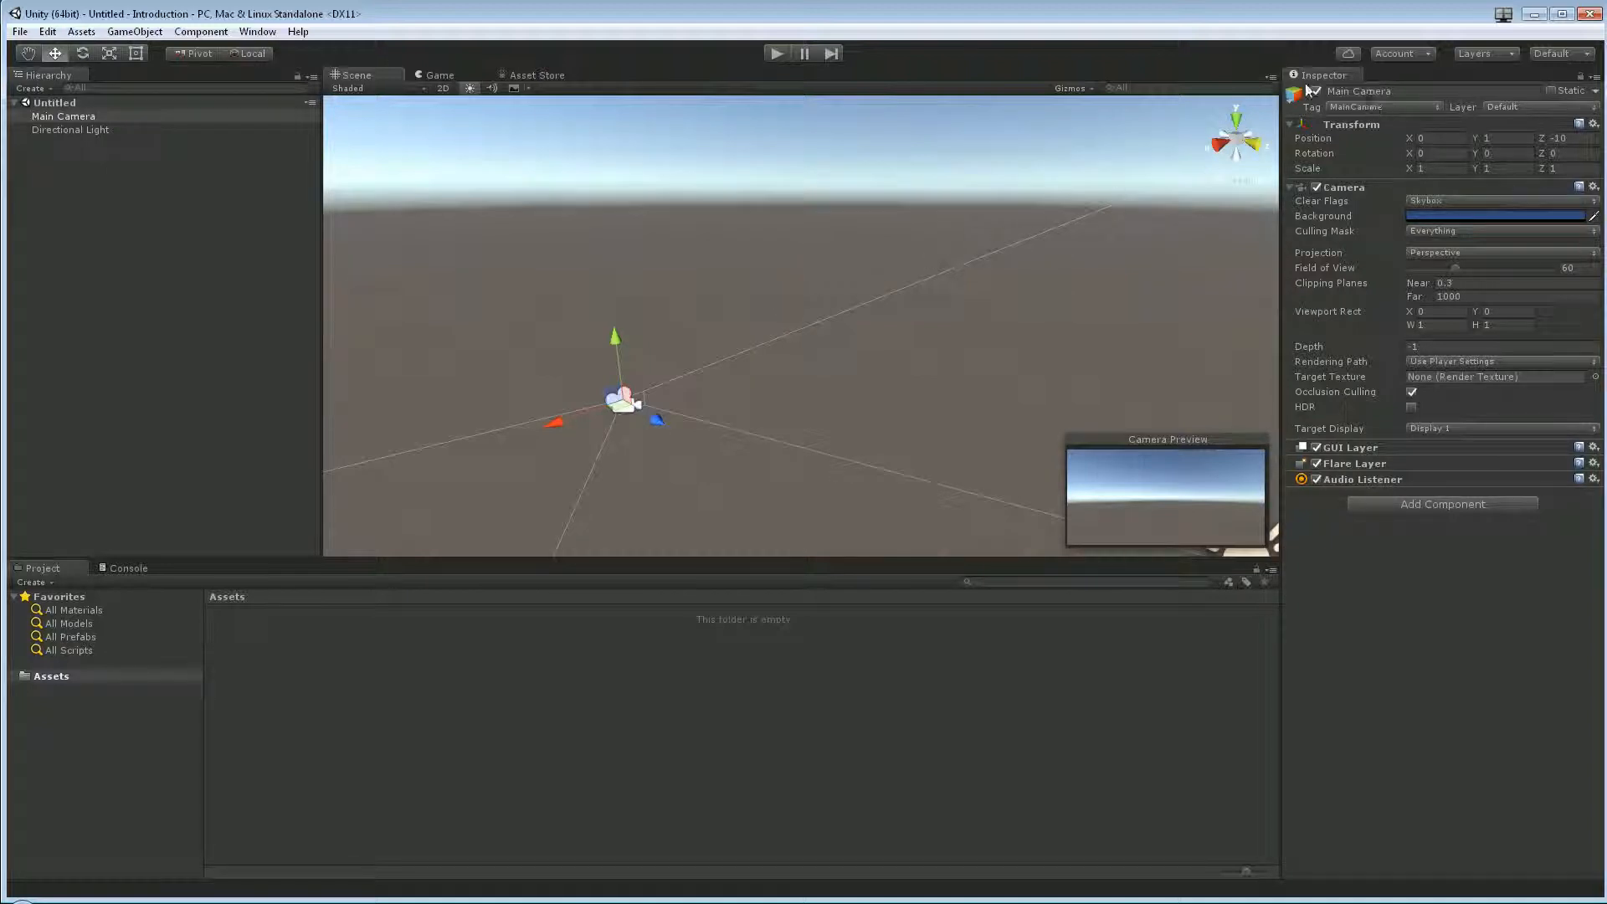
# Step: Switch the editor to the Tall layout and widen the Scene view
pyautogui.click(1559, 54)
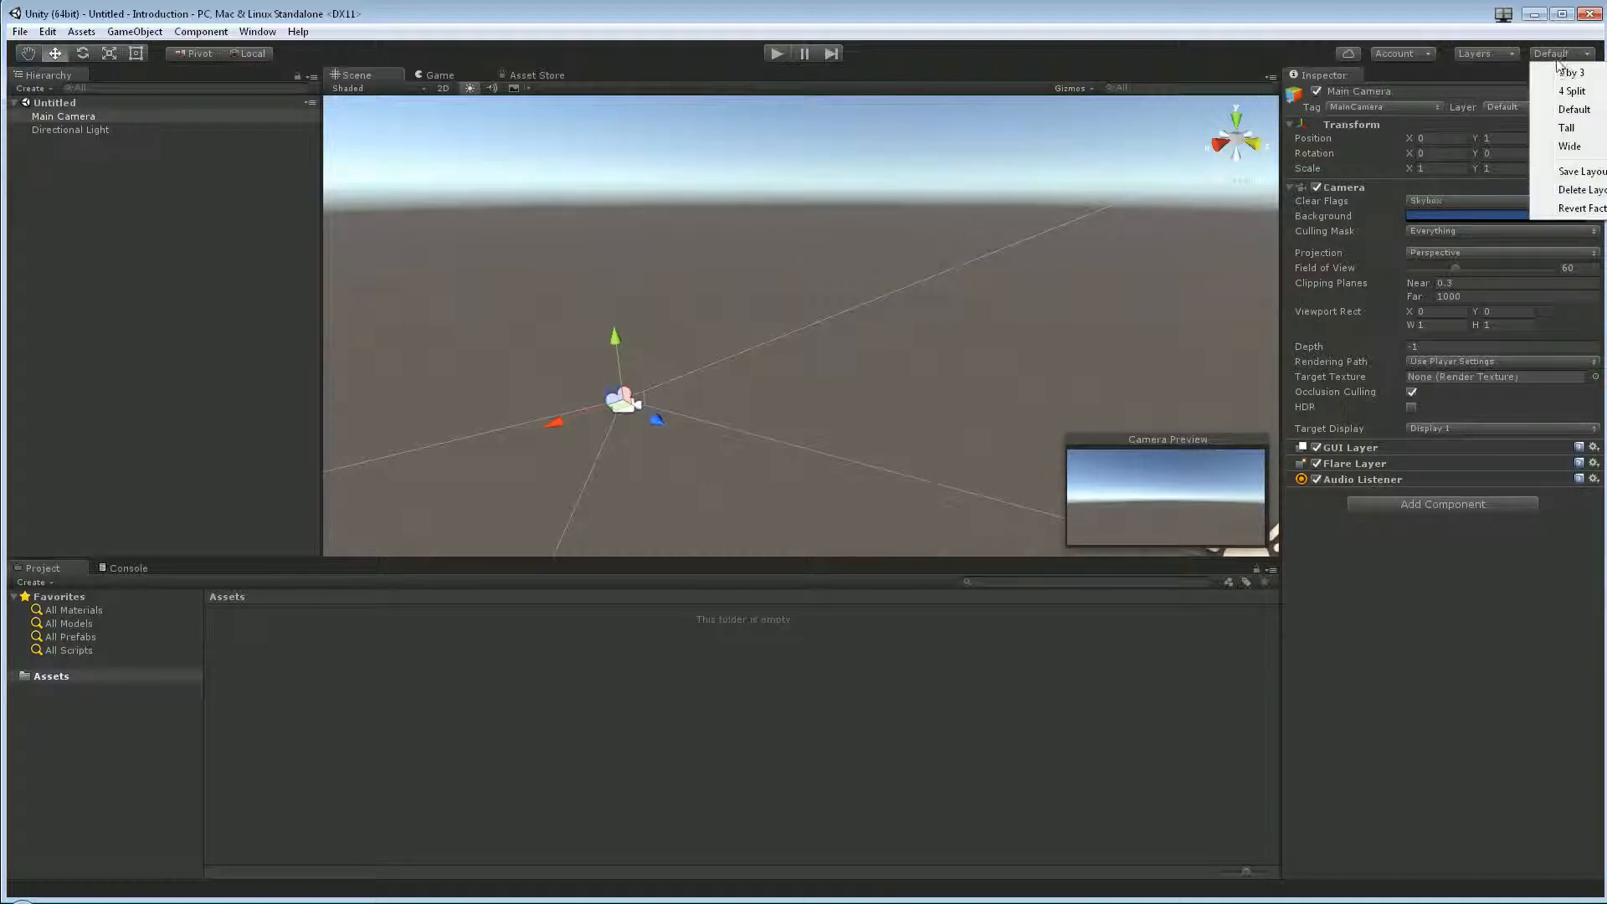
pyautogui.click(1586, 130)
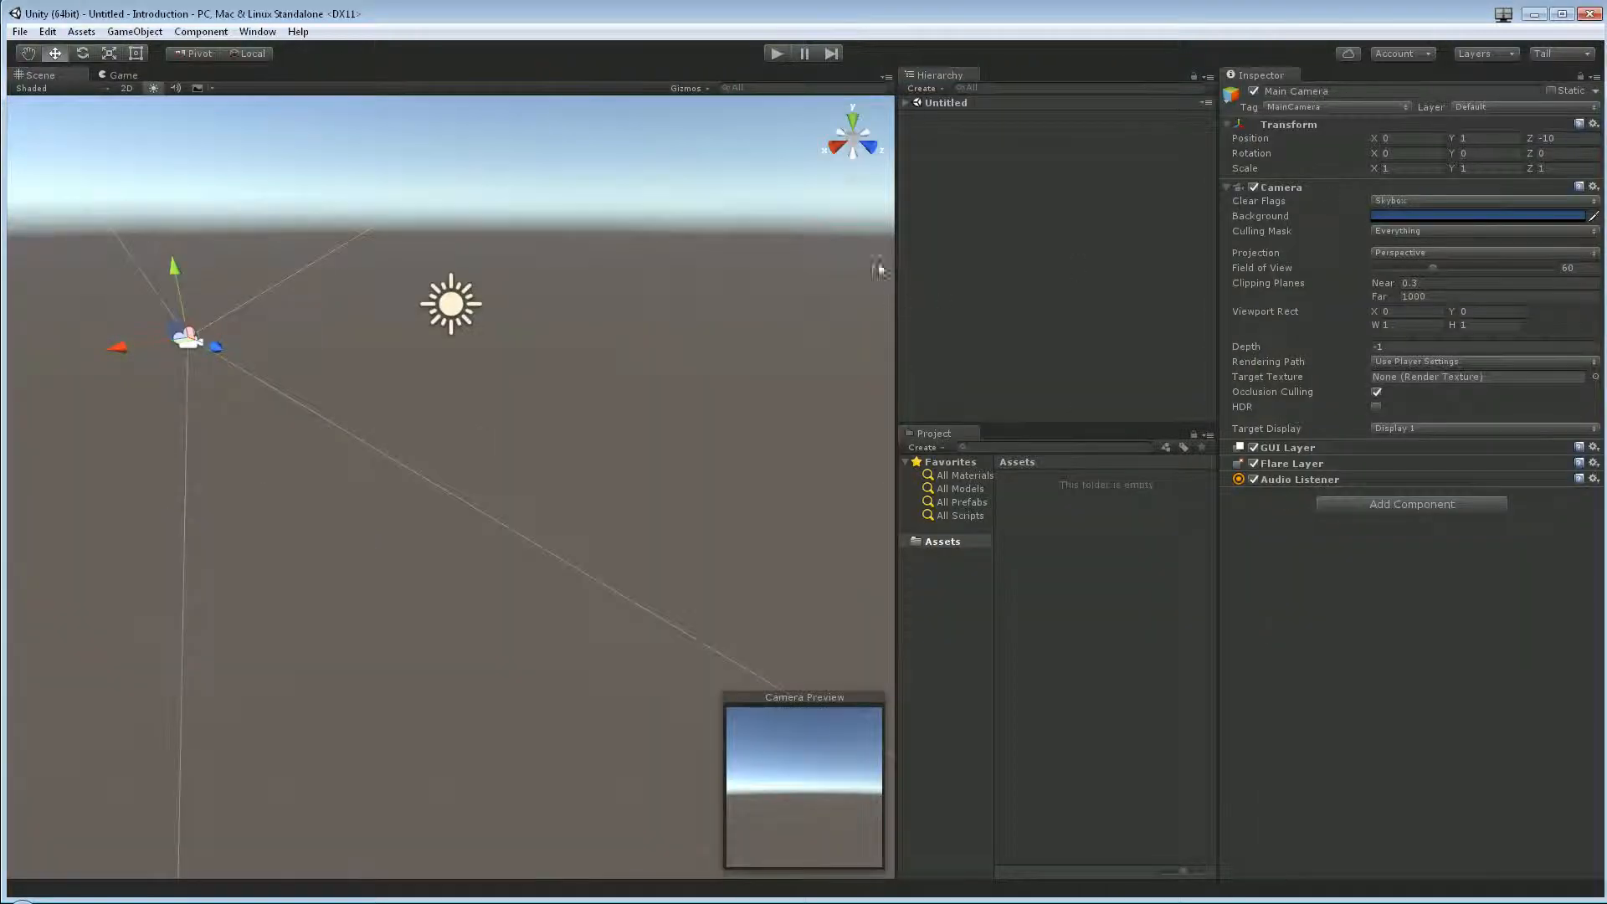
pyautogui.moveTo(894, 248); pyautogui.dragTo(1046, 267)
pyautogui.moveTo(837, 322); pyautogui.dragTo(812, 284, button='right')
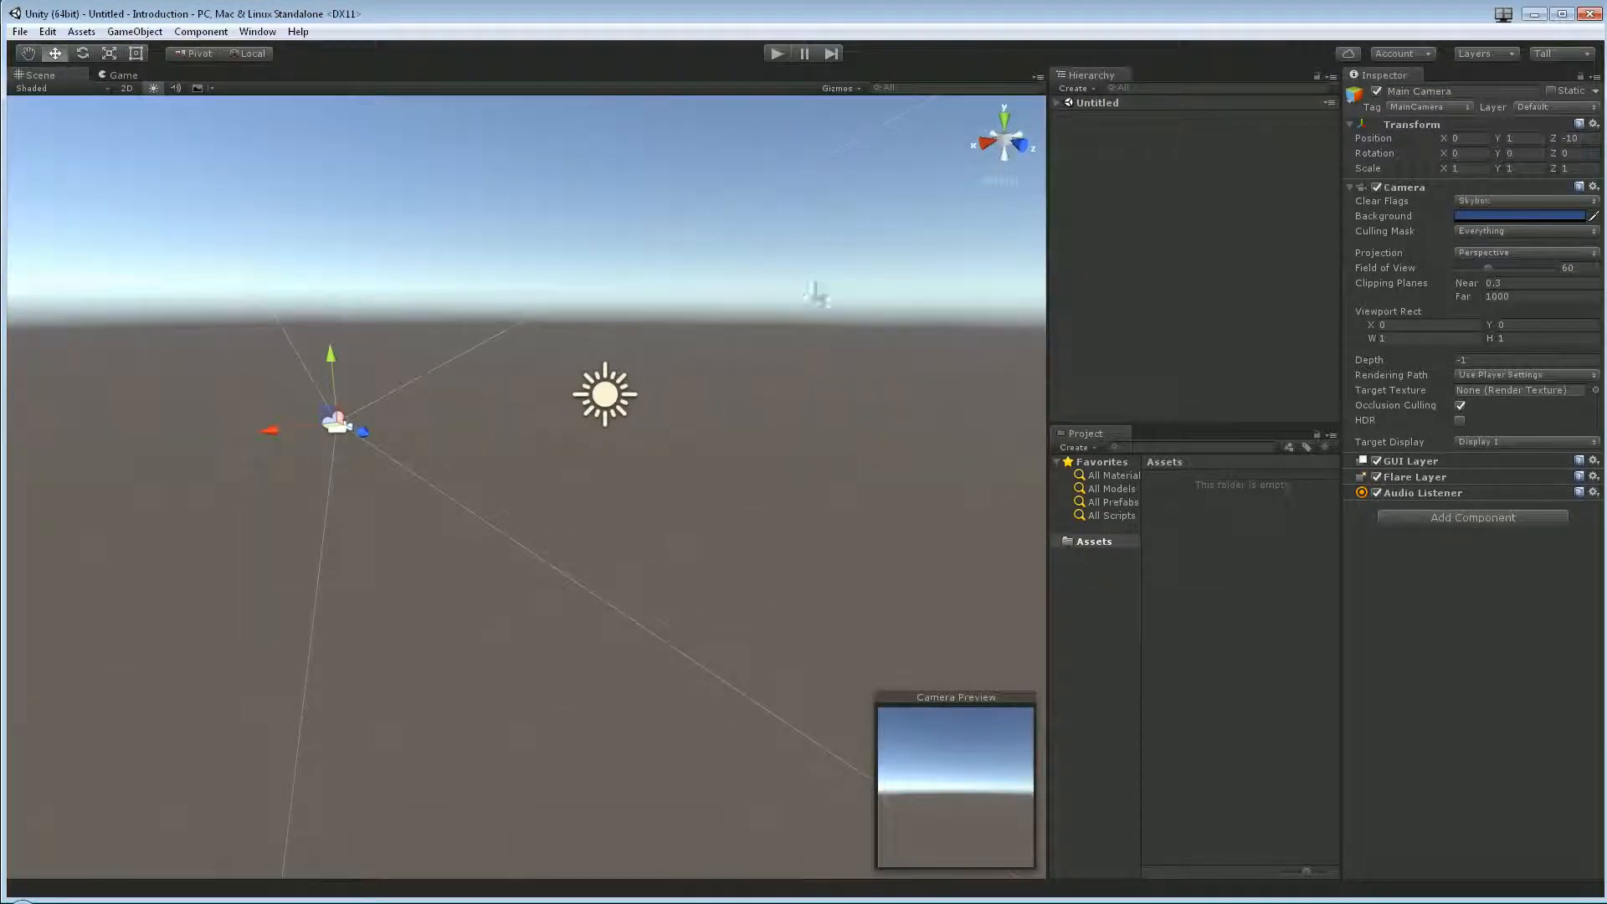
pyautogui.click(1557, 50)
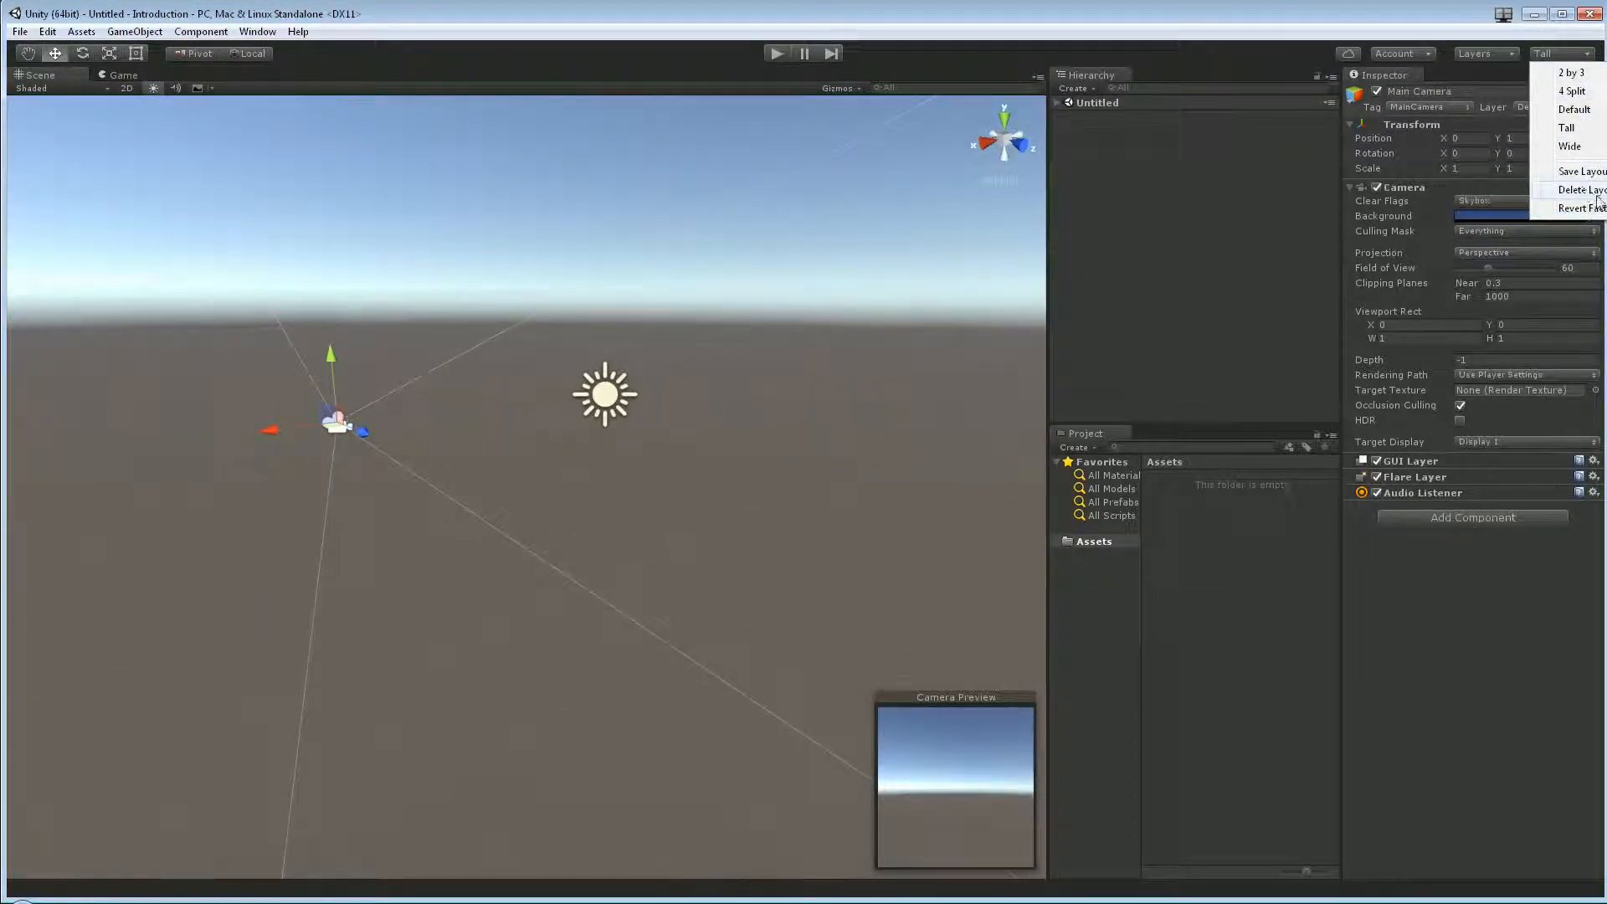
pyautogui.click(1341, 666)
# Step: Create a new folder with its default name in the project's Assets folder
pyautogui.press('q')
pyautogui.click(1093, 540)
pyautogui.press('w')
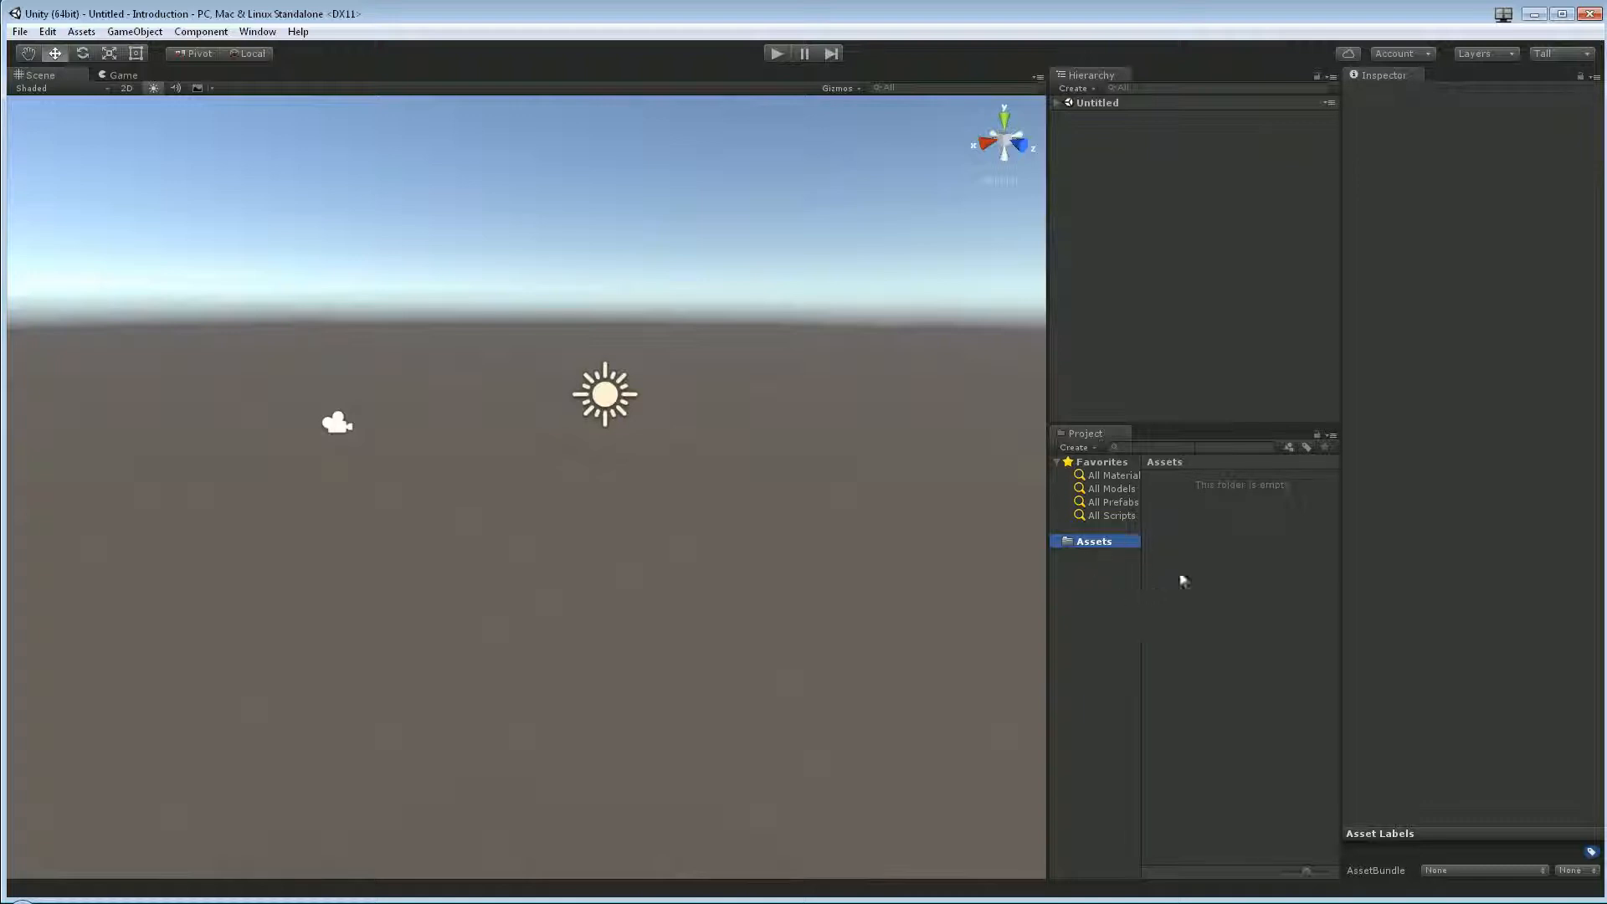
pyautogui.rightClick(1210, 488)
pyautogui.moveTo(1276, 500)
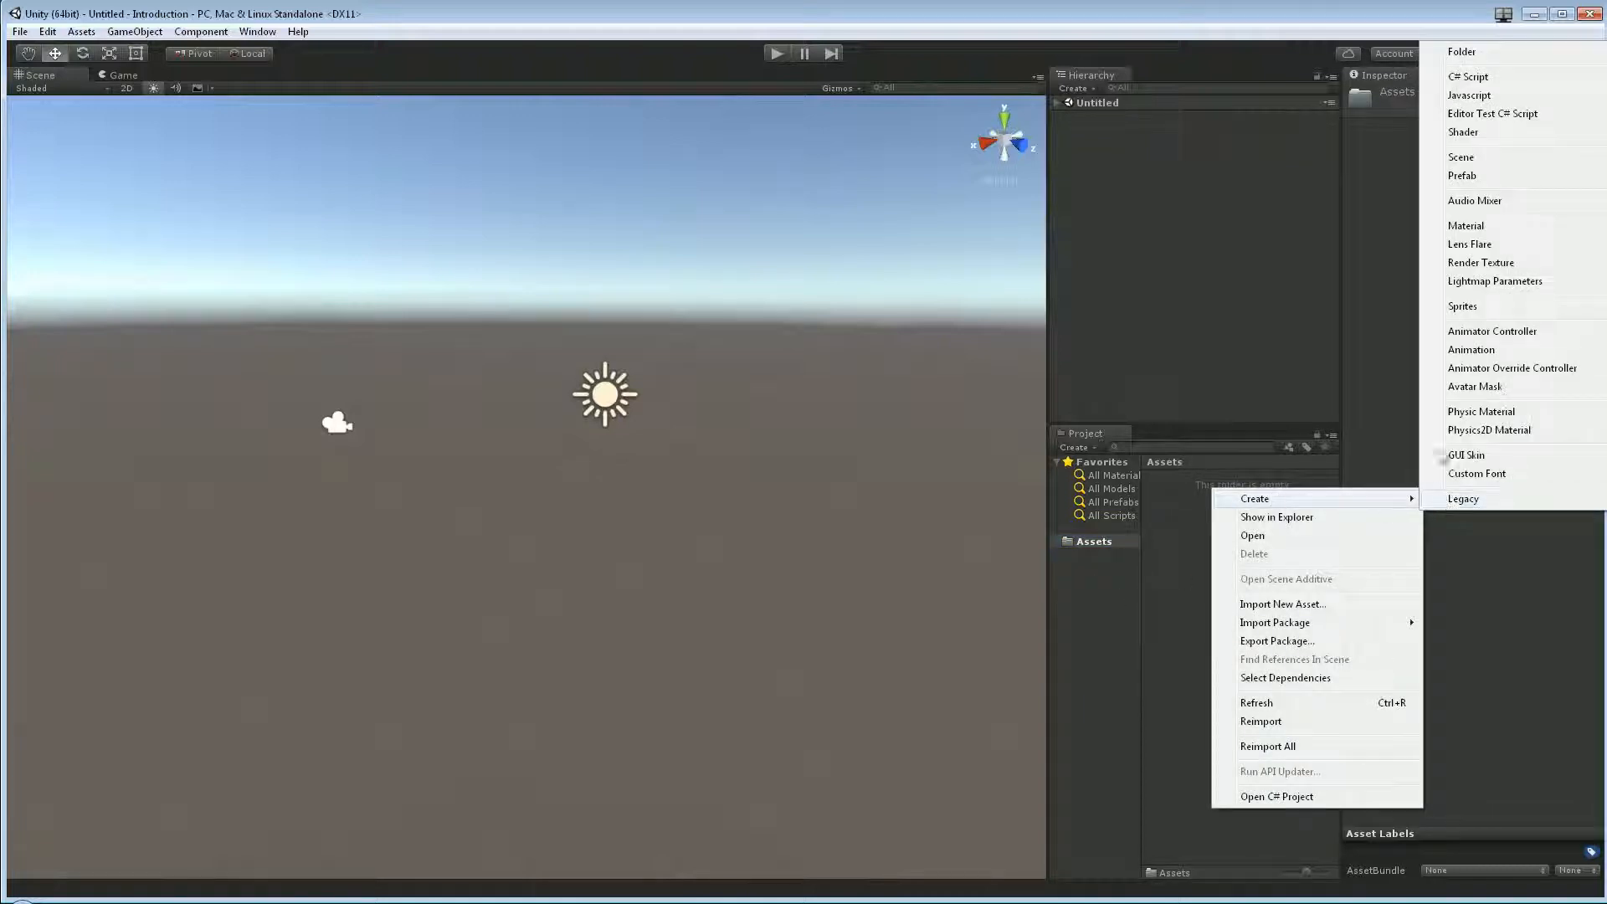
pyautogui.click(1502, 56)
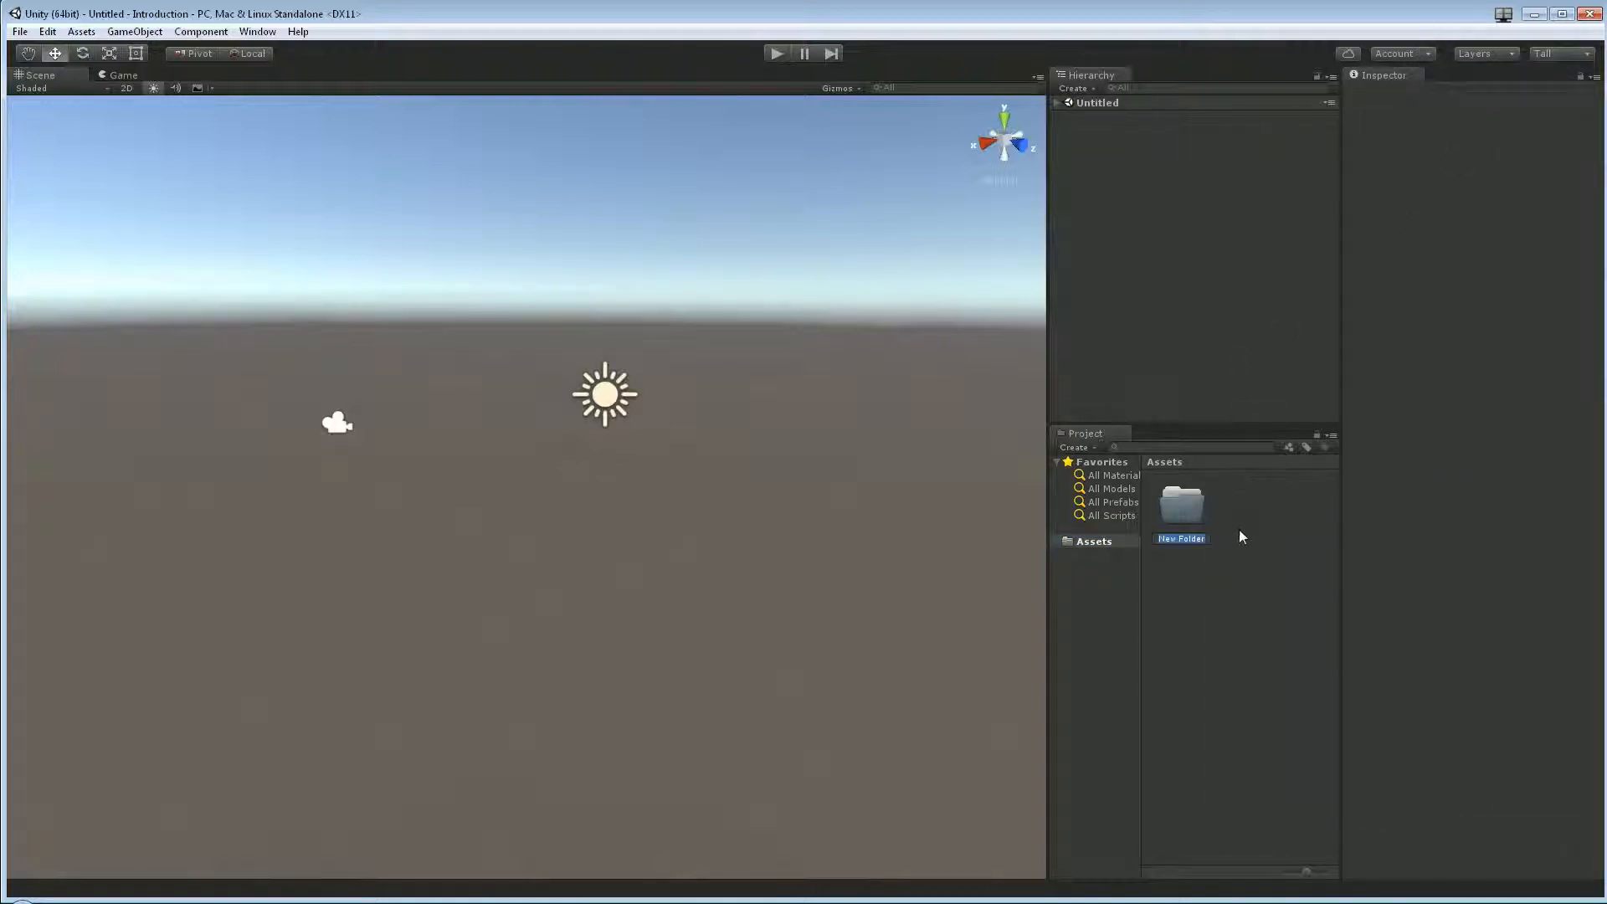
# Step: Open the new folder and compare its contents with those of the parent Assets folder
pyautogui.doubleClick(1191, 507)
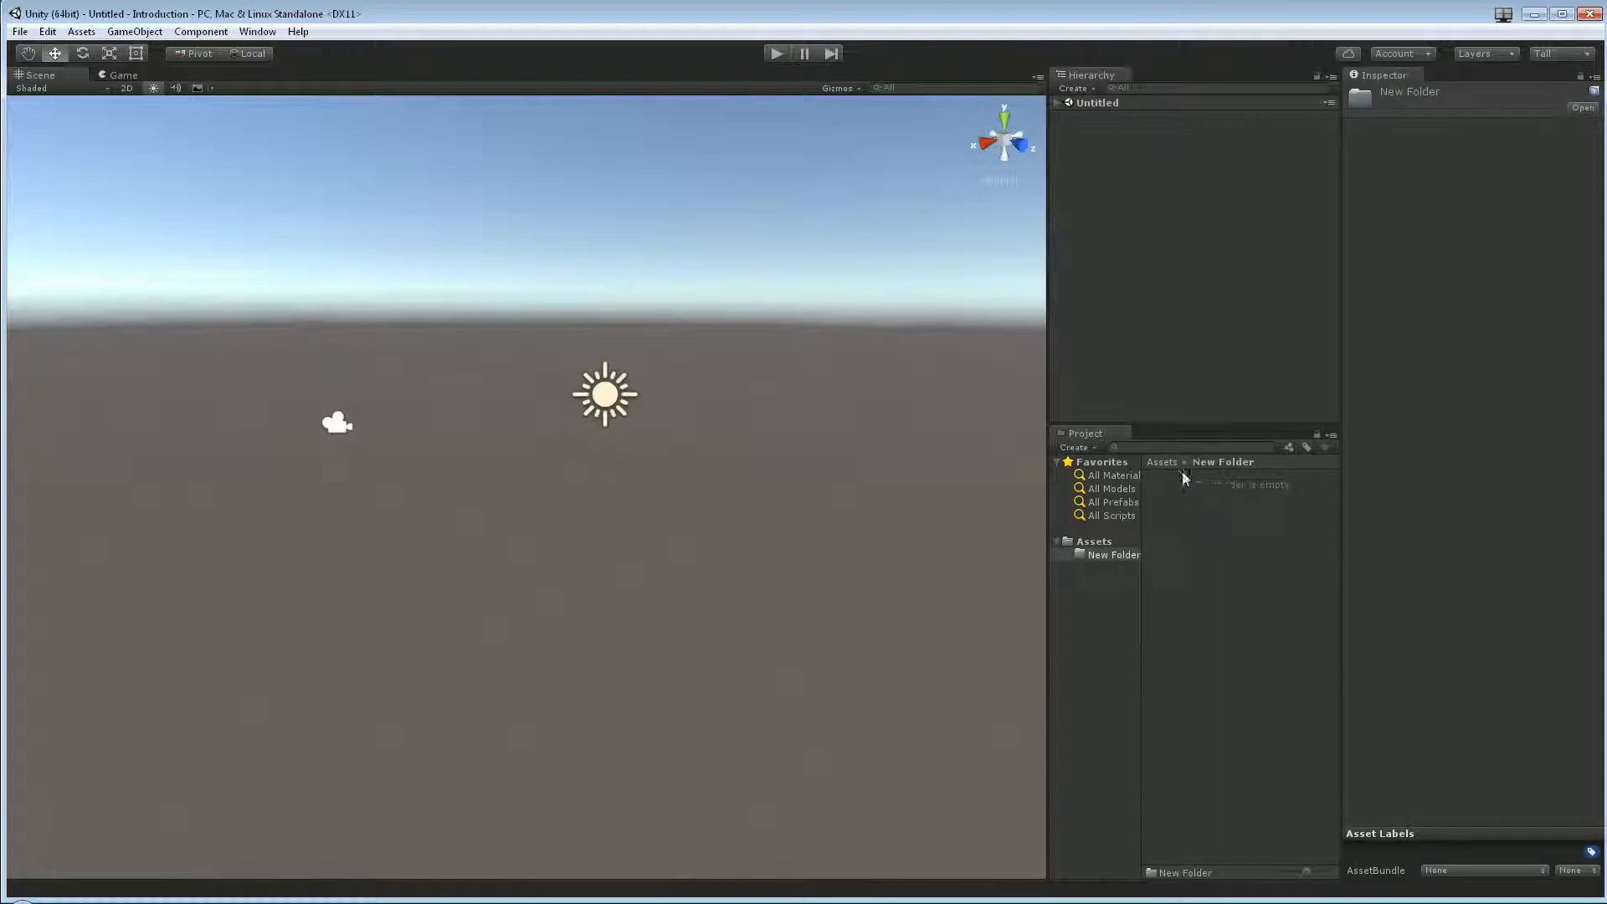
pyautogui.click(1087, 542)
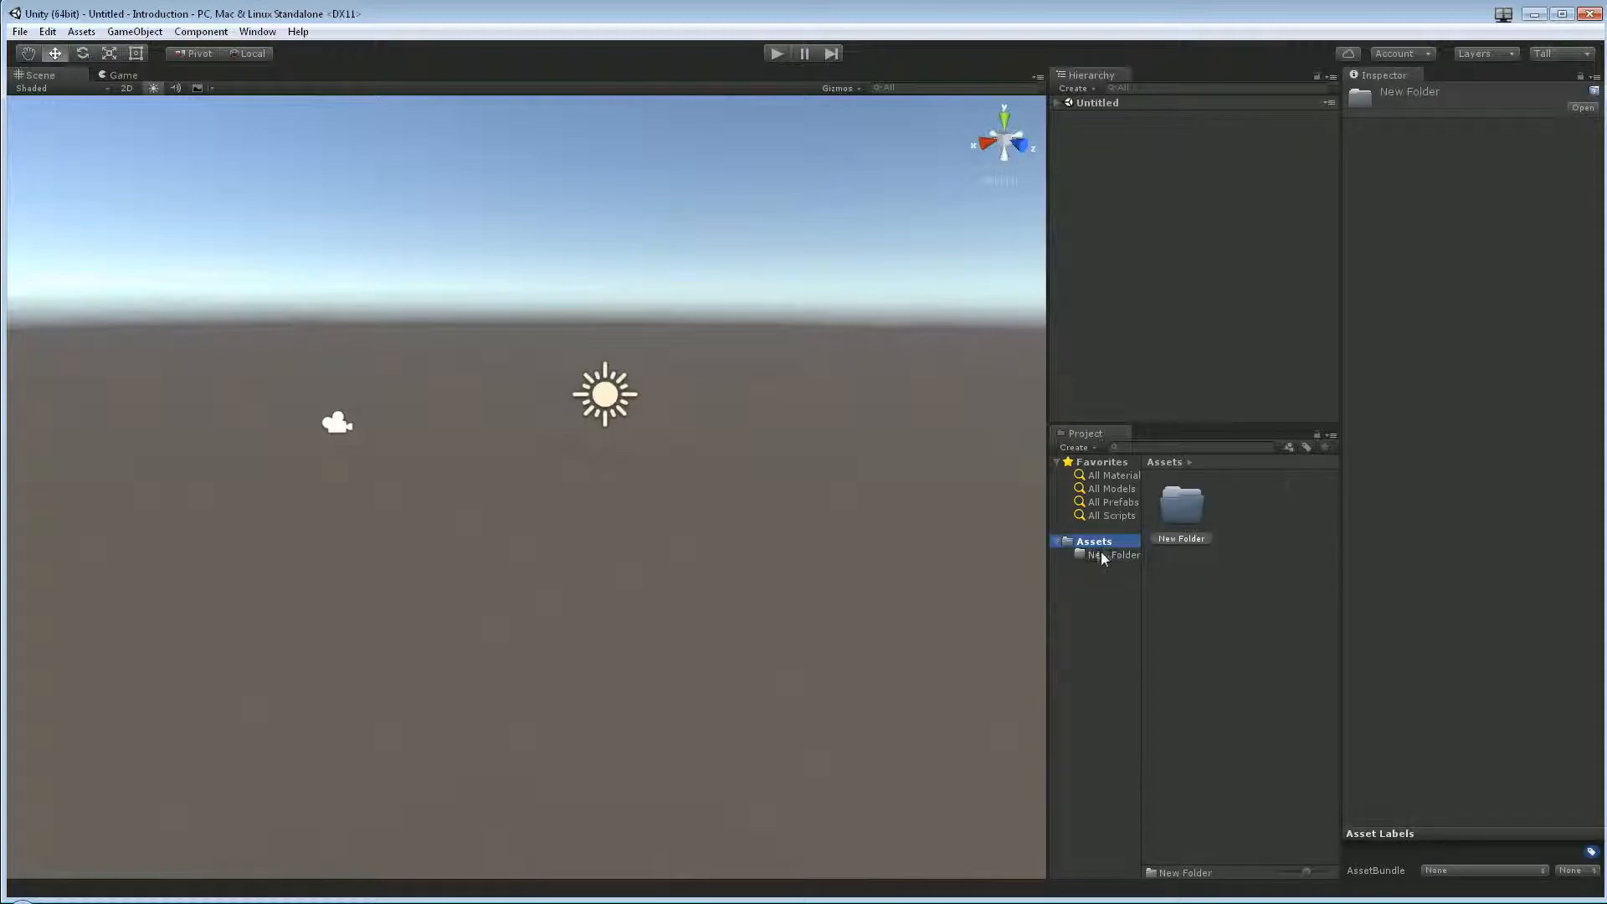
pyautogui.click(1098, 555)
pyautogui.click(1085, 543)
pyautogui.click(1118, 557)
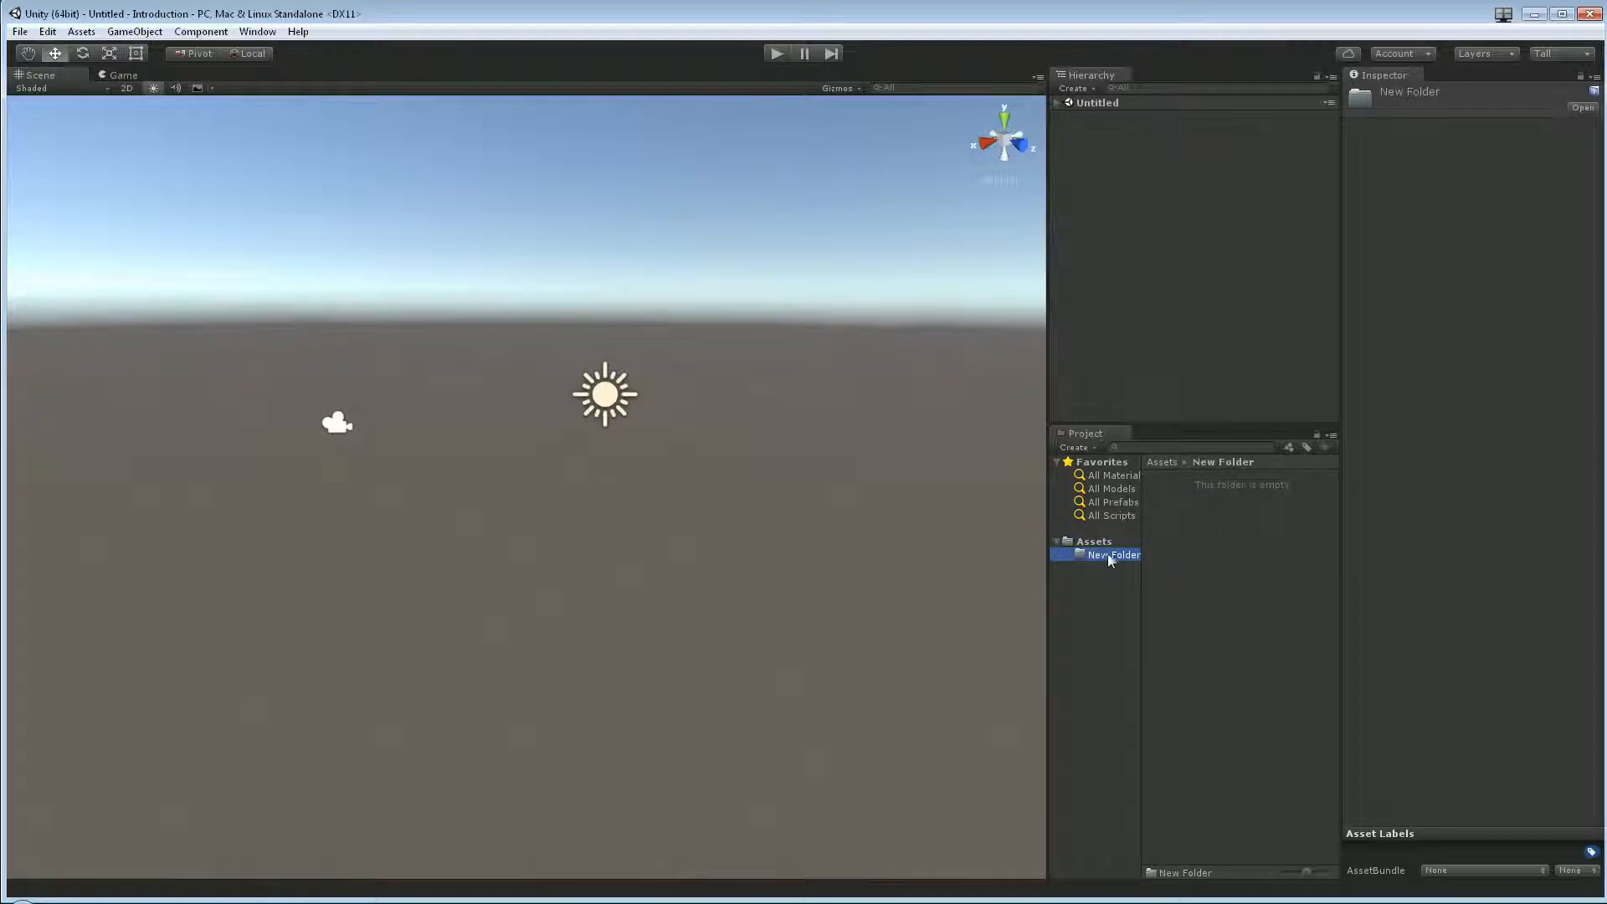
pyautogui.click(1178, 490)
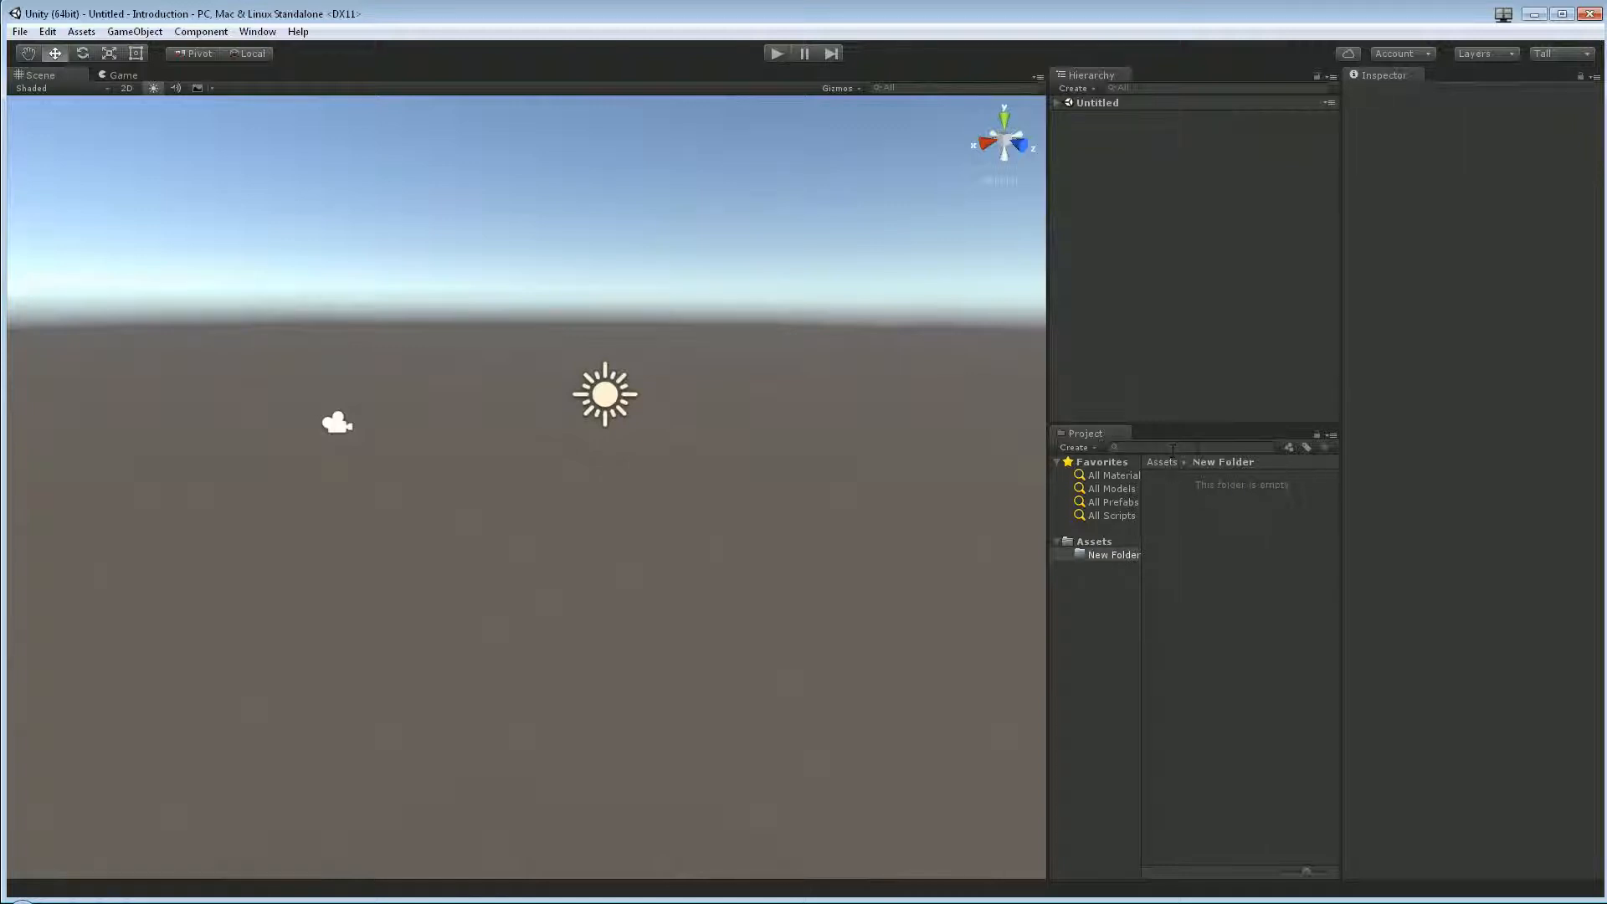
# Step: Switch the Project window to One Column Layout and expand the Untitled scene in the Hierarchy
pyautogui.click(1331, 436)
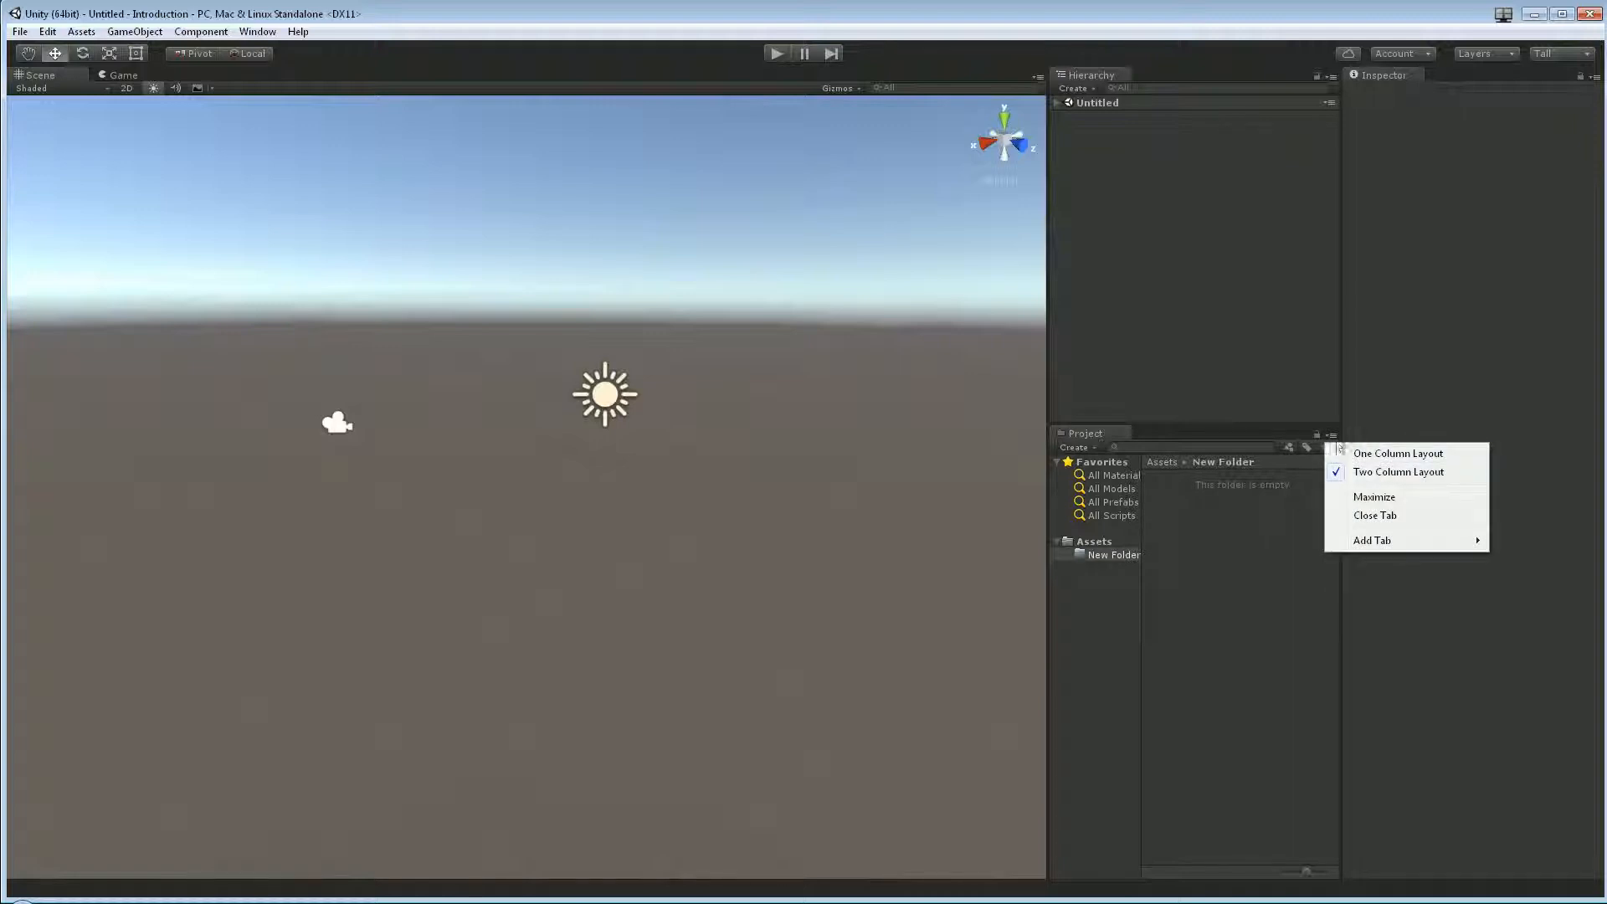
pyautogui.click(1382, 457)
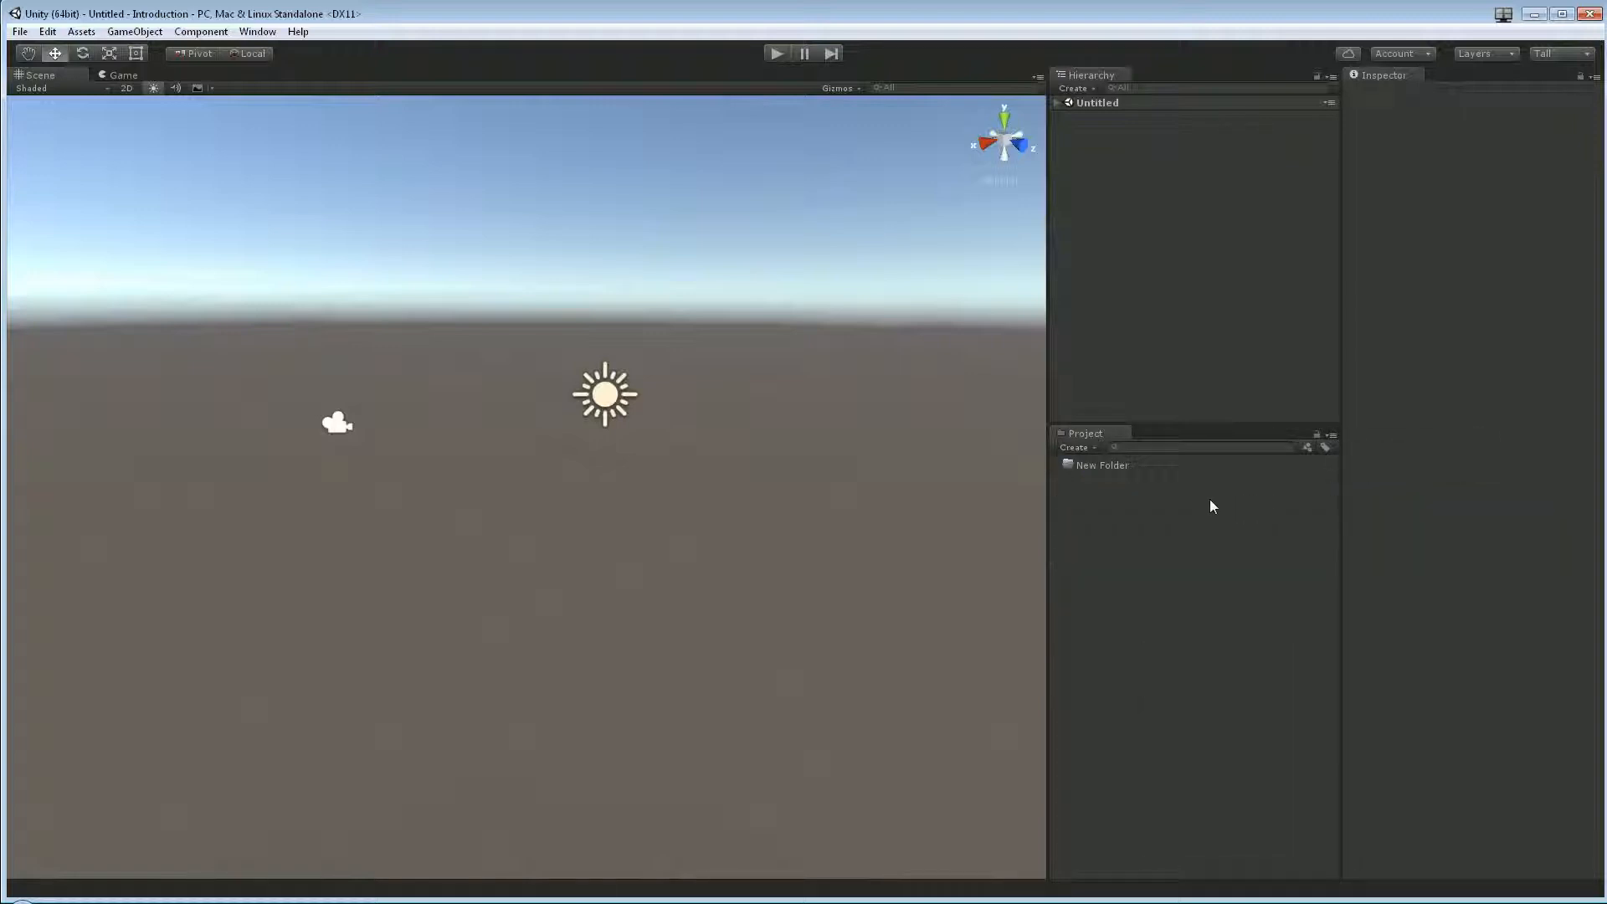
pyautogui.click(1090, 471)
pyautogui.click(1128, 482)
pyautogui.press('q')
pyautogui.press('w')
pyautogui.click(1057, 102)
# Step: Switch to the Windows Explorer folder Échantillons d'images, select all its images and move the window clear of the Project window
pyautogui.click(1335, 902)
pyautogui.click(1335, 859)
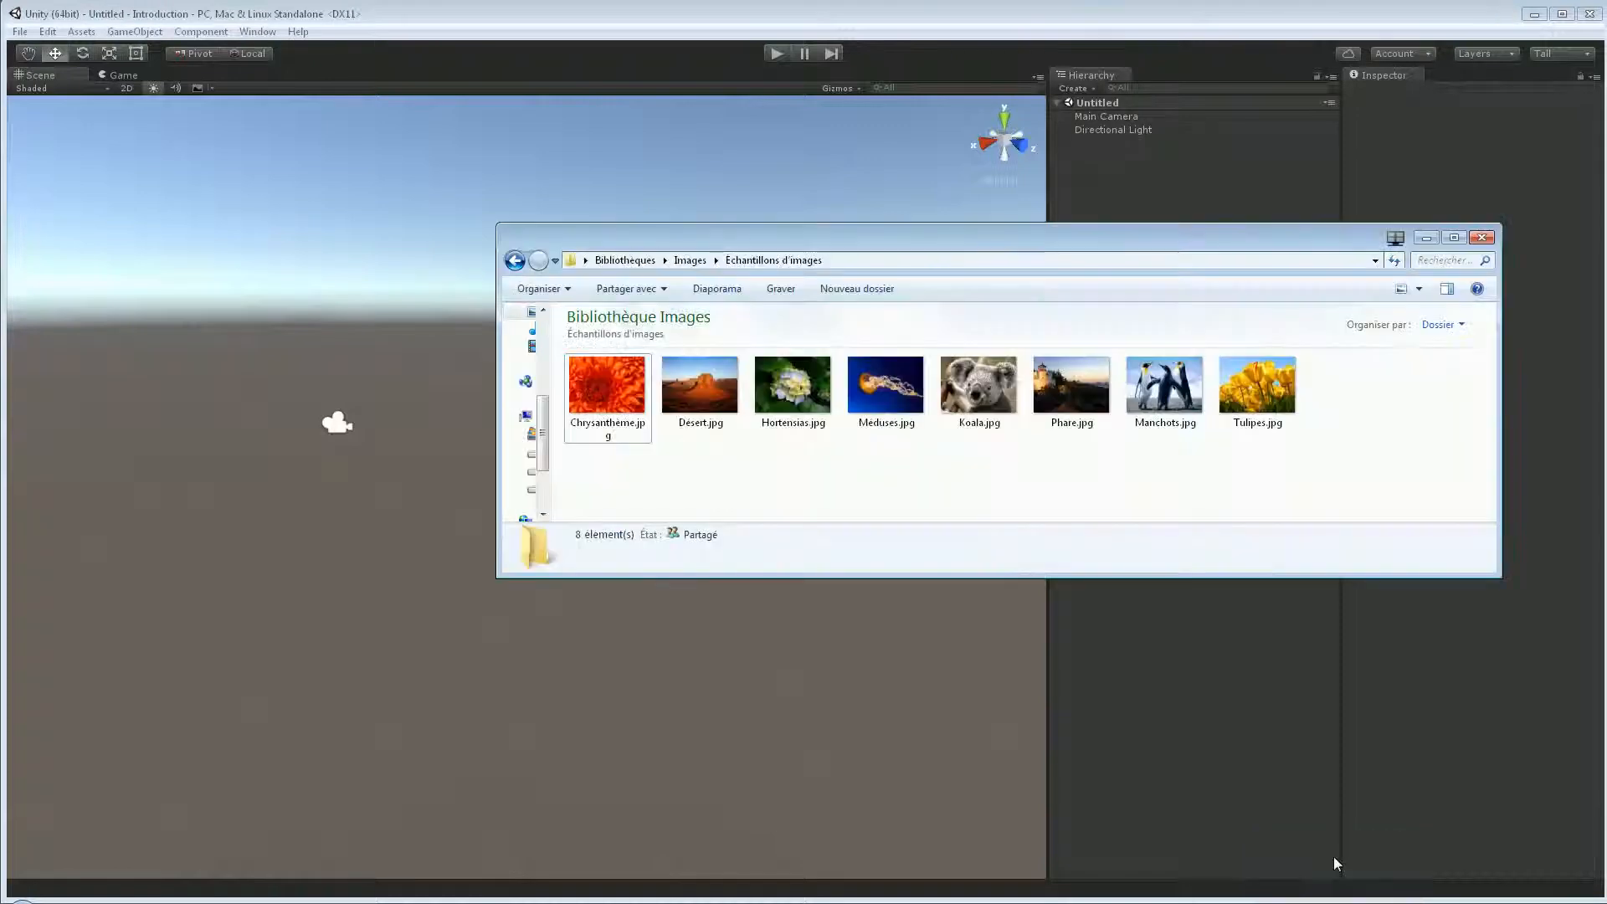
pyautogui.hotkey('ctrl', 'a')
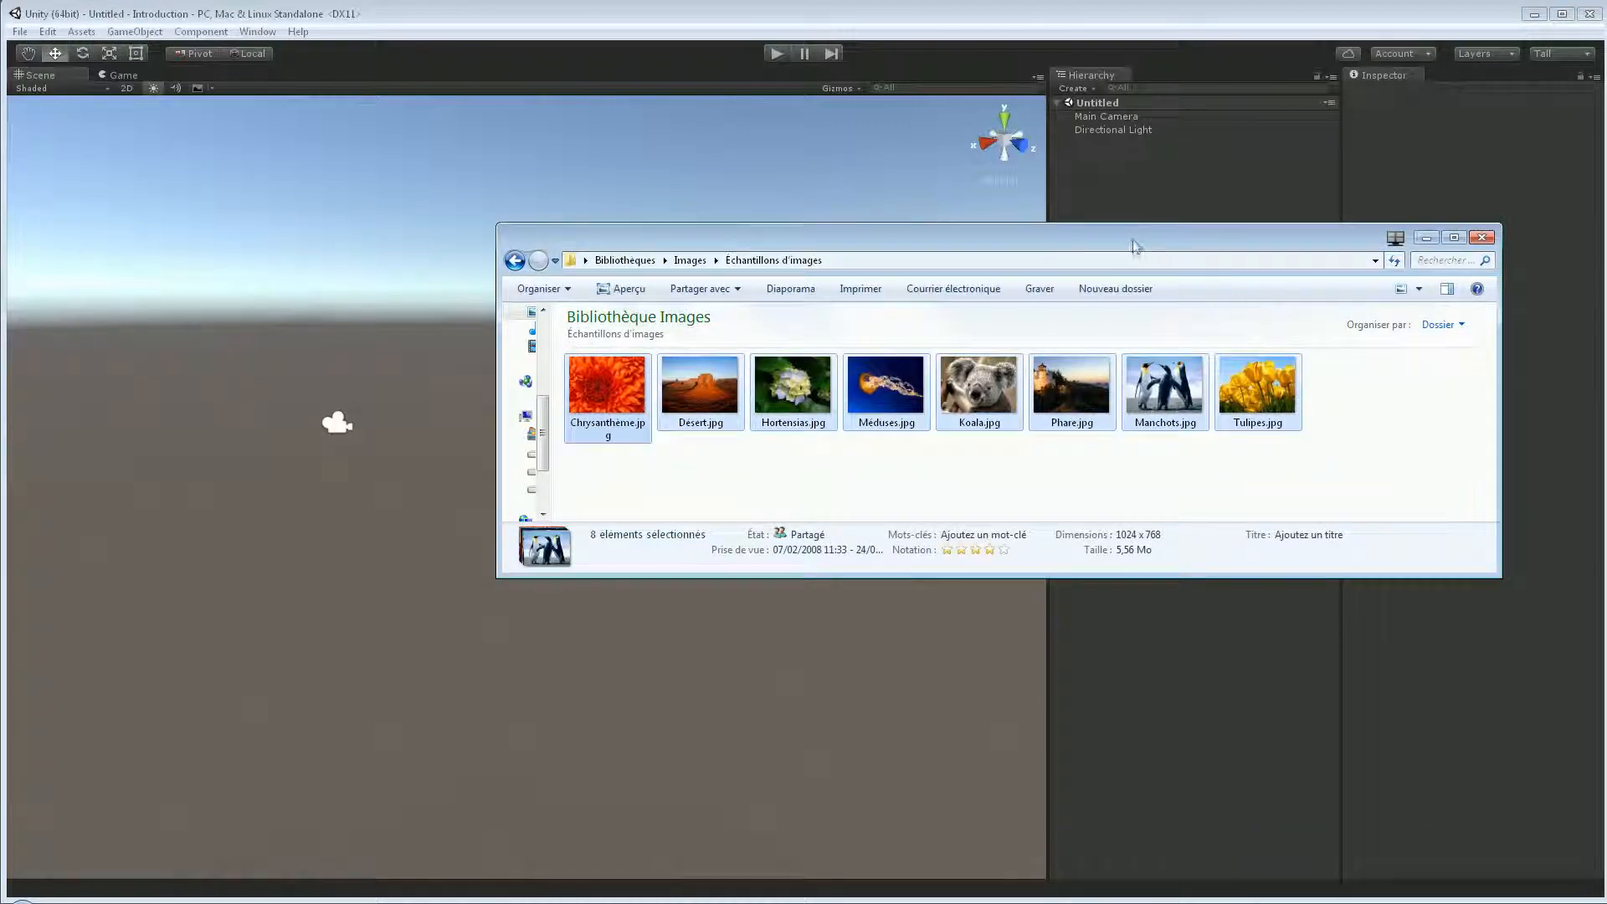
pyautogui.moveTo(1130, 243); pyautogui.dragTo(839, 243)
pyautogui.moveTo(1212, 368); pyautogui.dragTo(847, 366)
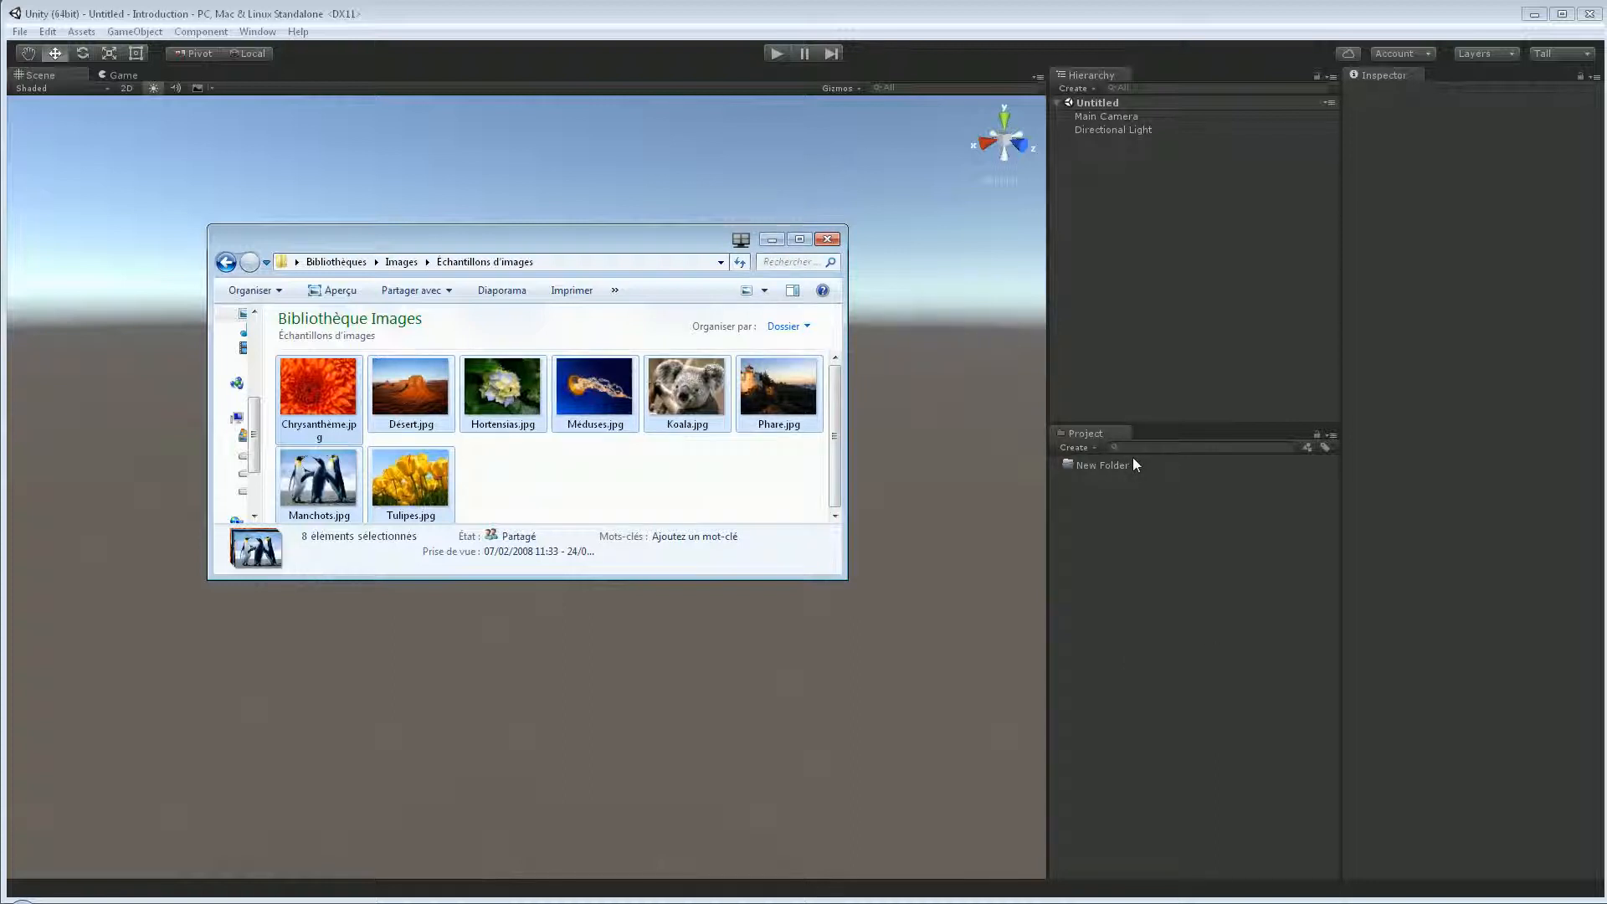
# Step: Show the project in Windows Explorer and examine the folder and meta file stored in its Assets folder
pyautogui.rightClick(1147, 504)
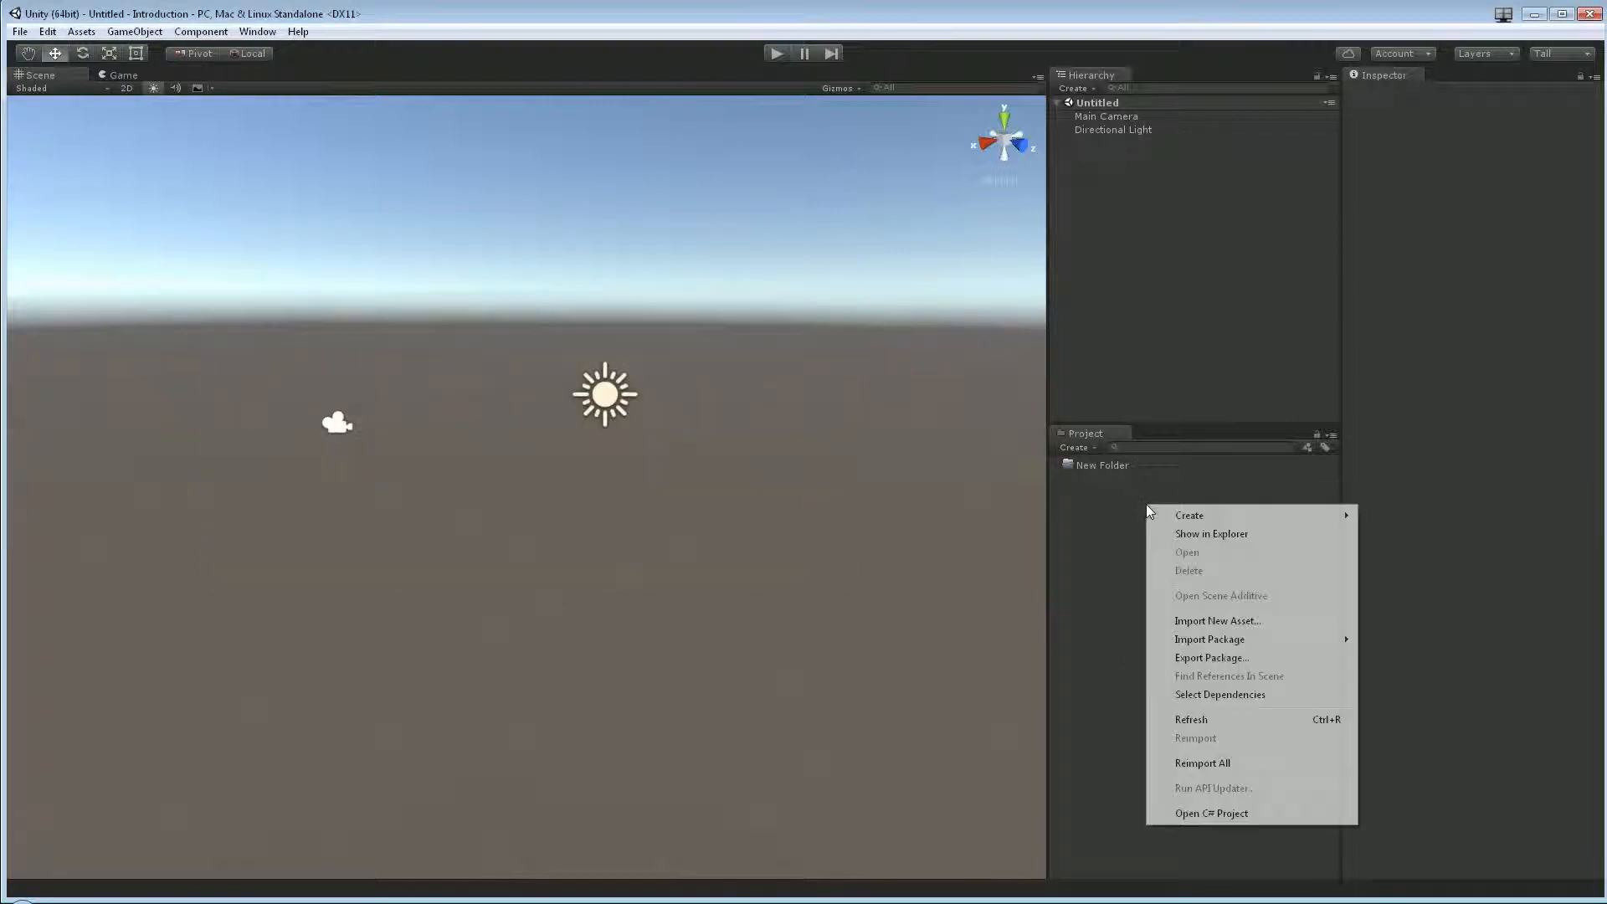
pyautogui.click(1205, 535)
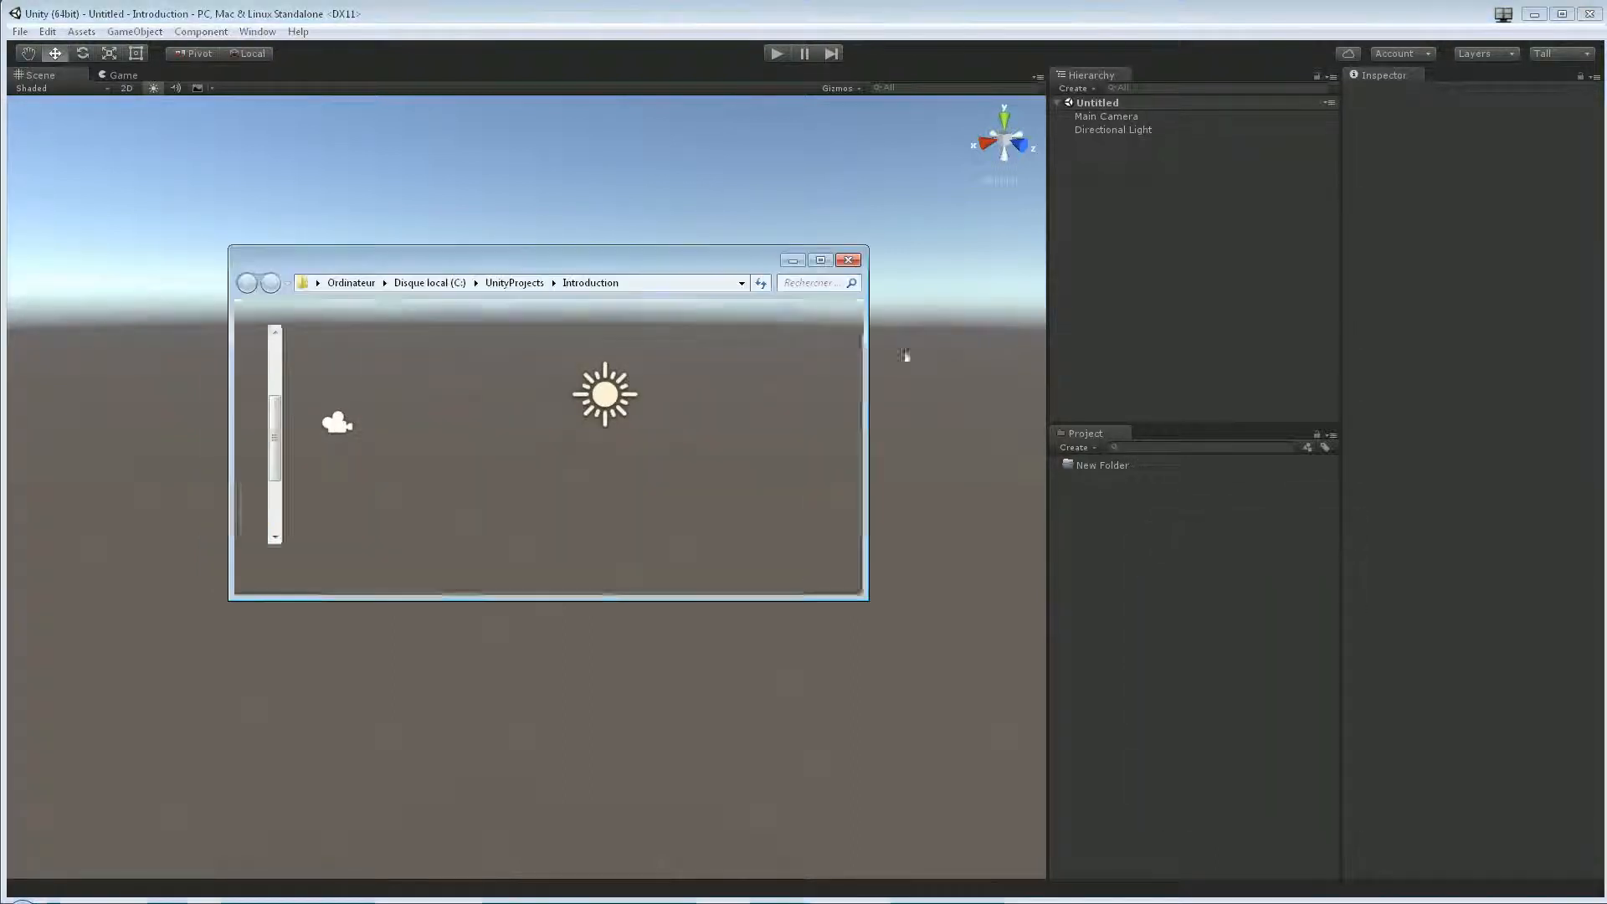
pyautogui.doubleClick(342, 363)
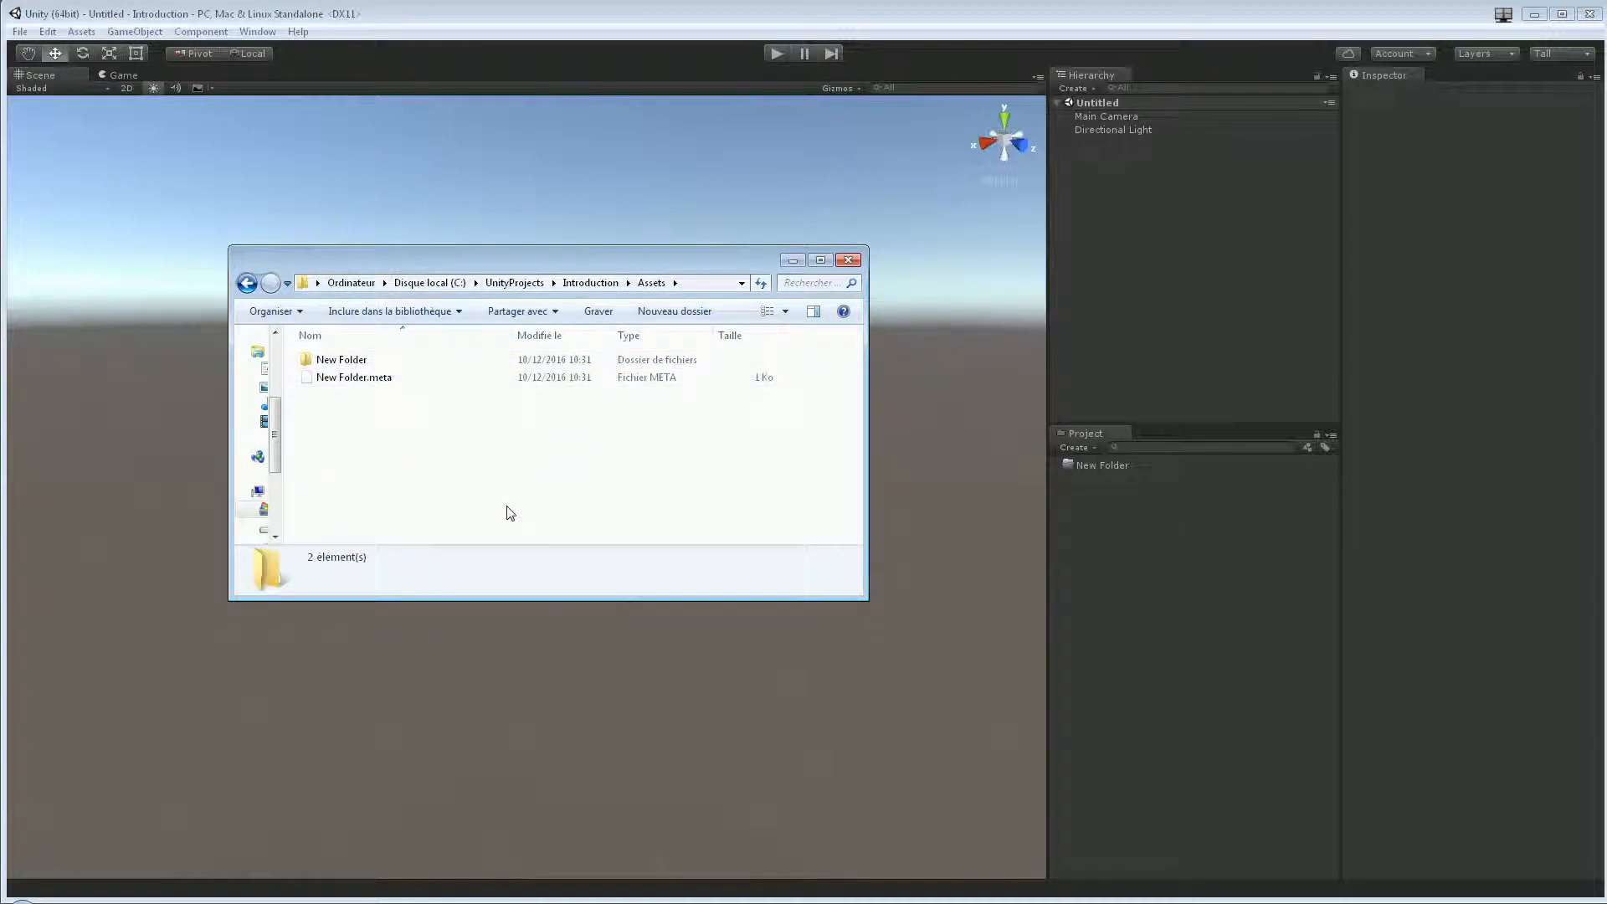
pyautogui.moveTo(485, 492); pyautogui.dragTo(309, 351)
pyautogui.click(473, 493)
# Step: Import all the selected sample images from Windows Explorer into the Unity project's assets
pyautogui.hotkey('alt', 'Tab')
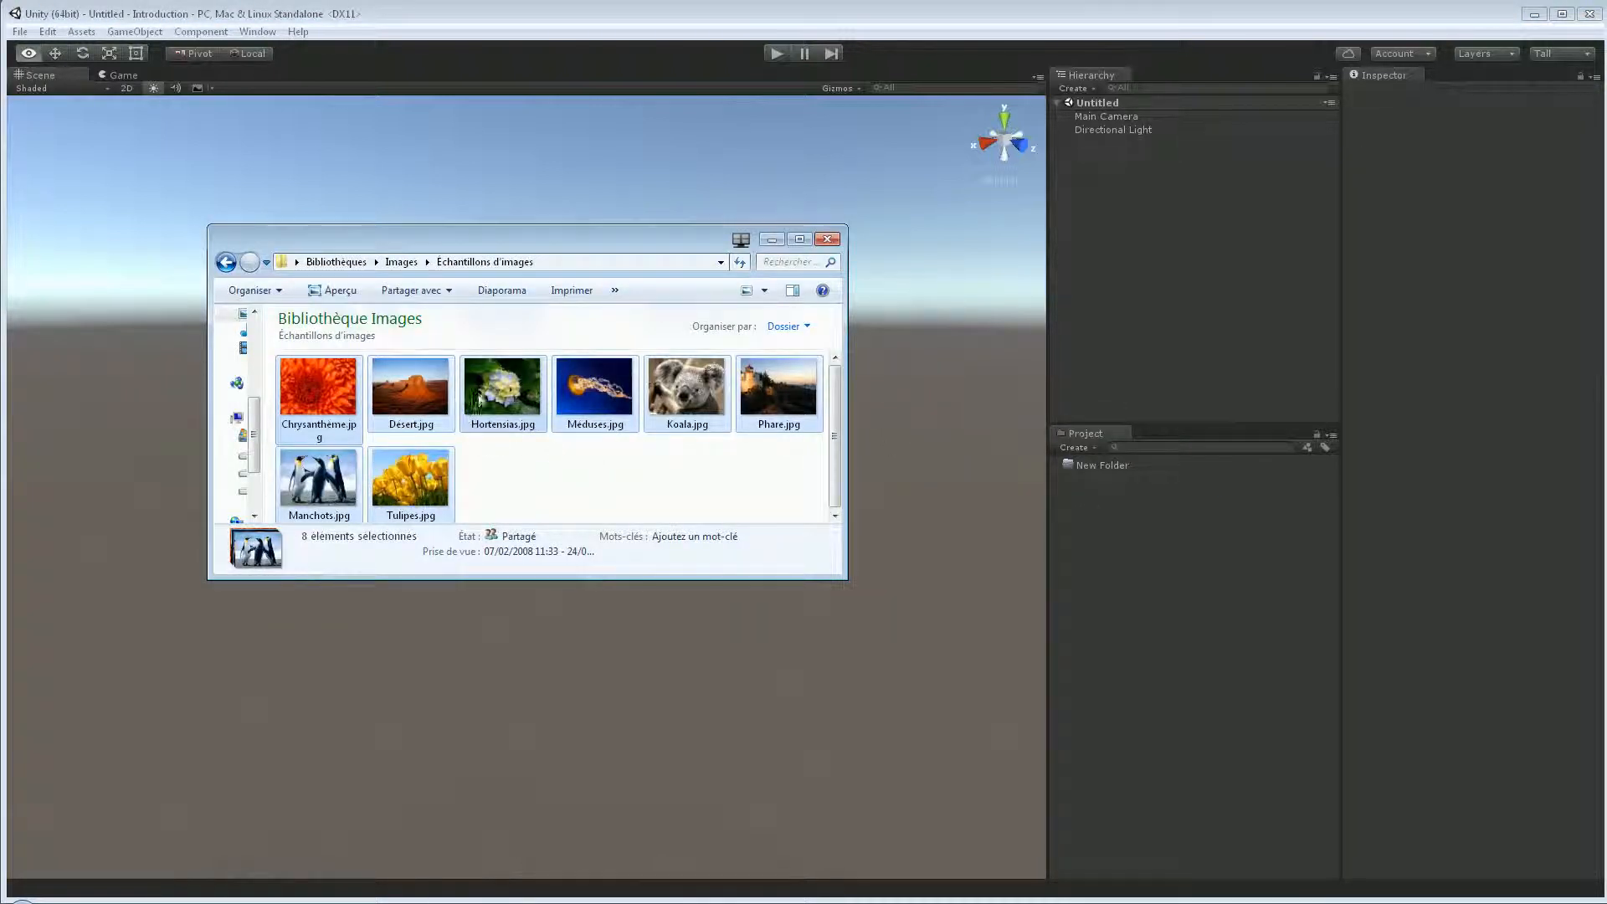
pyautogui.moveTo(481, 400); pyautogui.dragTo(1113, 507)
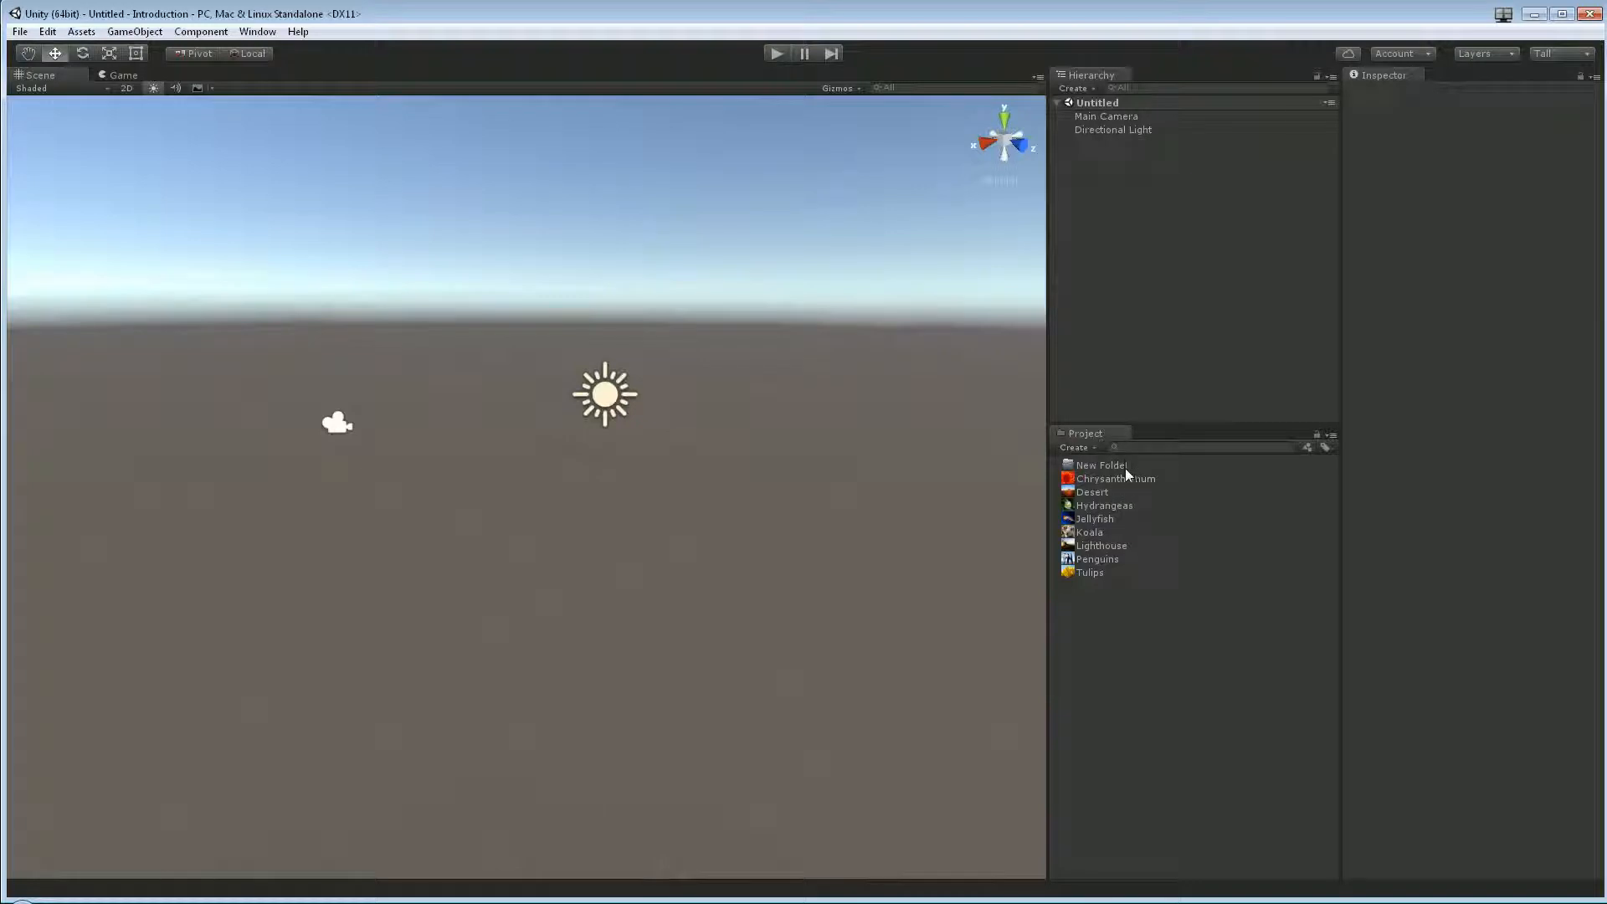
# Step: Inspect the Chrysanthemum texture's import settings and set its Max Size to 1024
pyautogui.click(1125, 478)
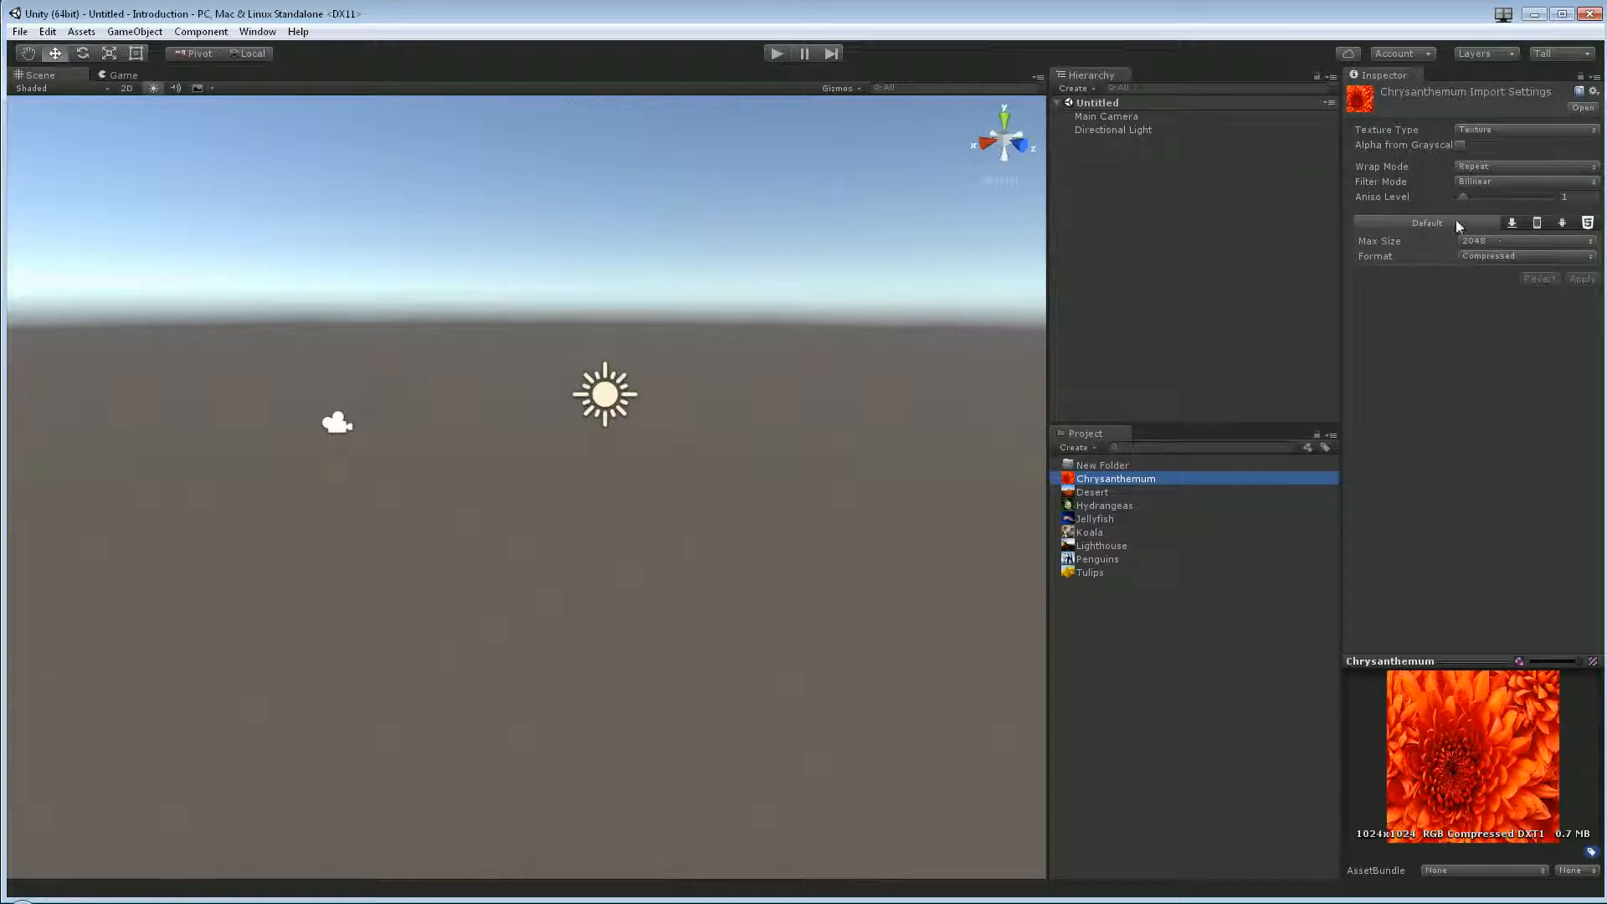
pyautogui.click(1420, 242)
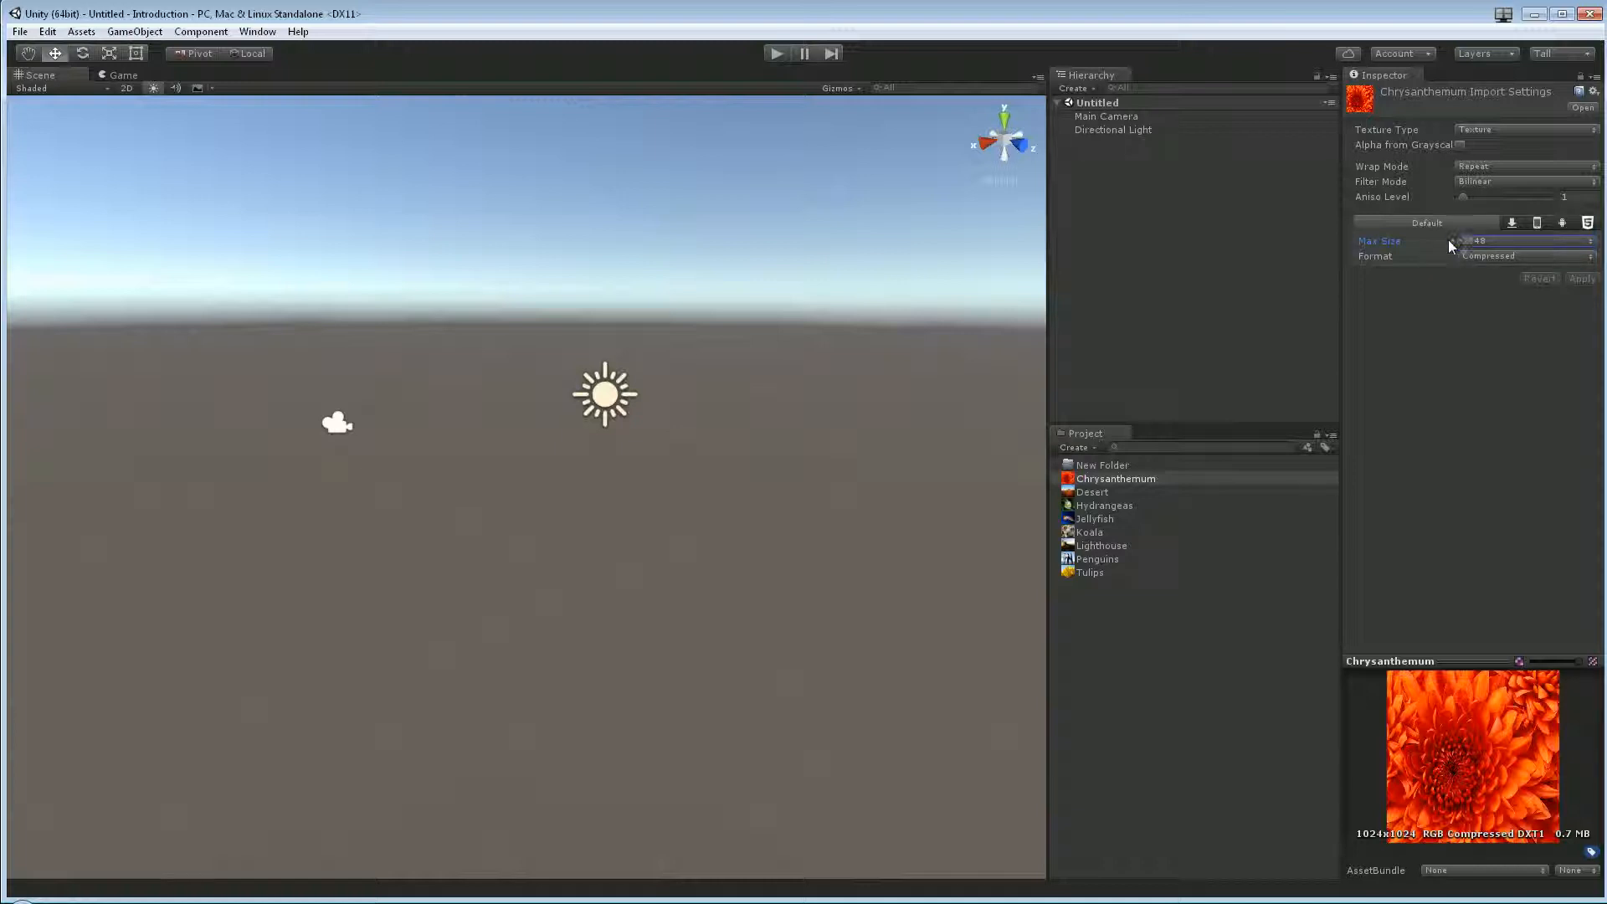
pyautogui.click(1489, 242)
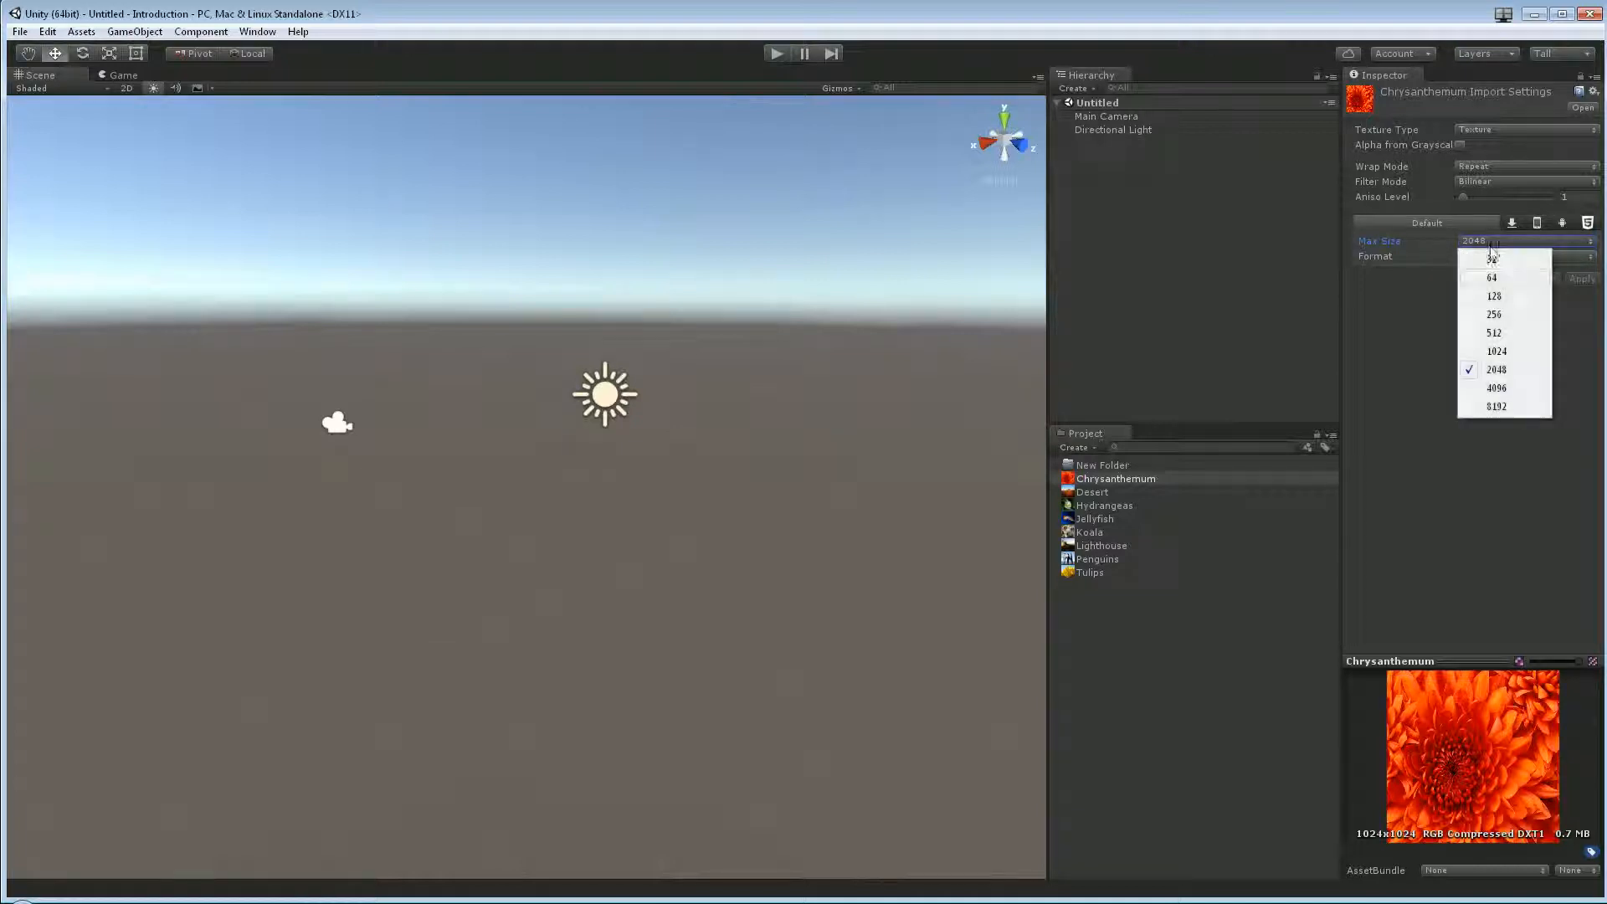
pyautogui.click(1509, 371)
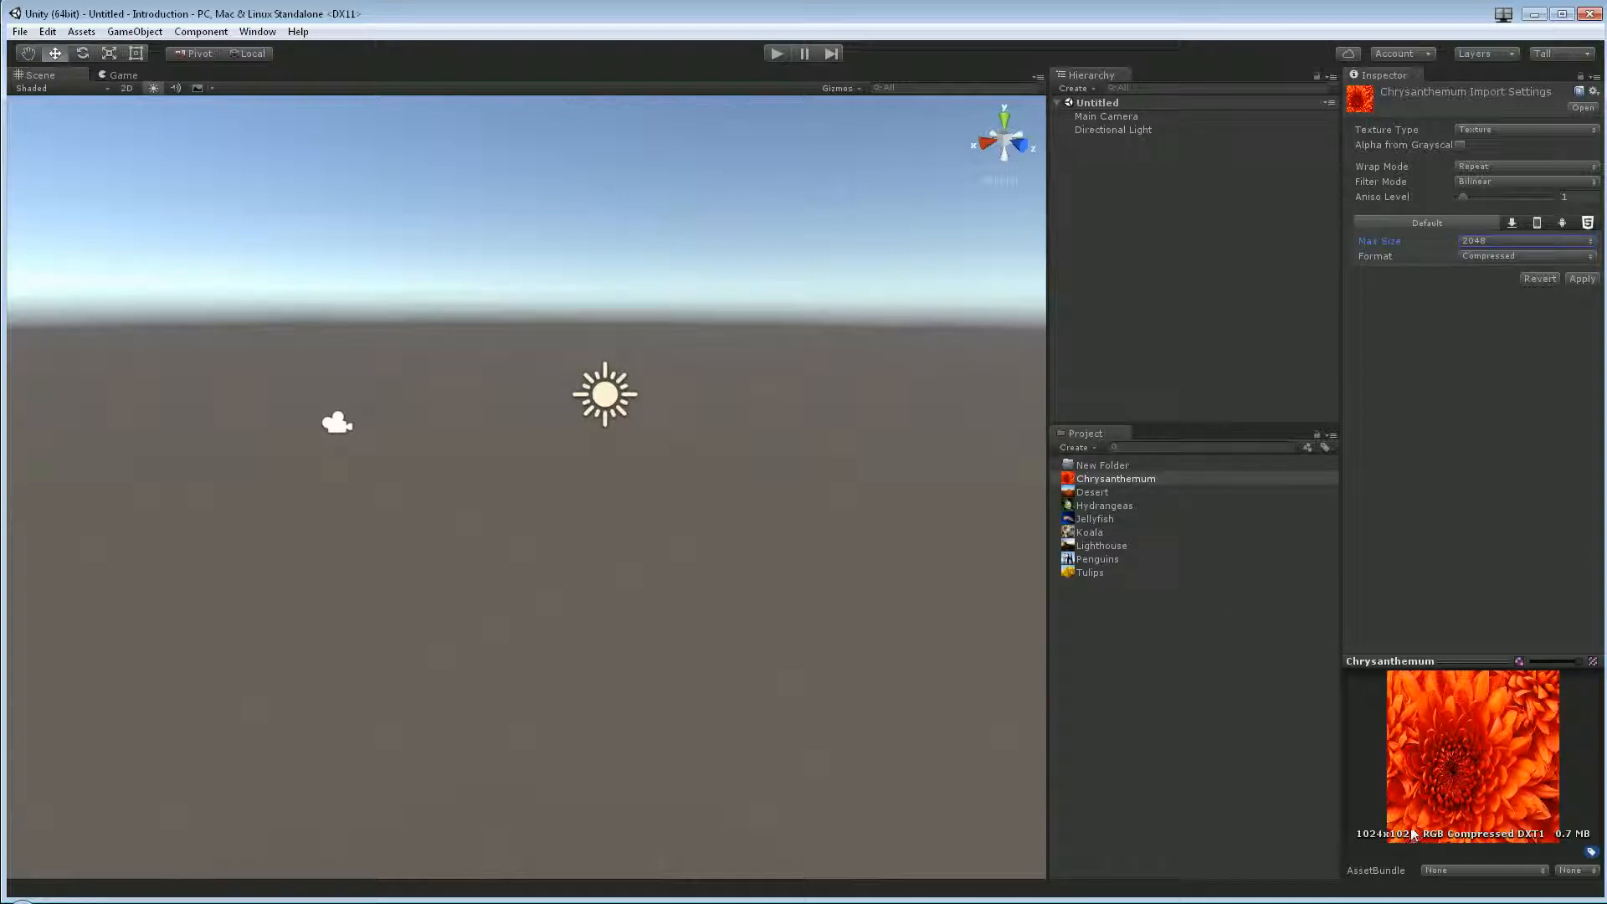
pyautogui.click(1508, 242)
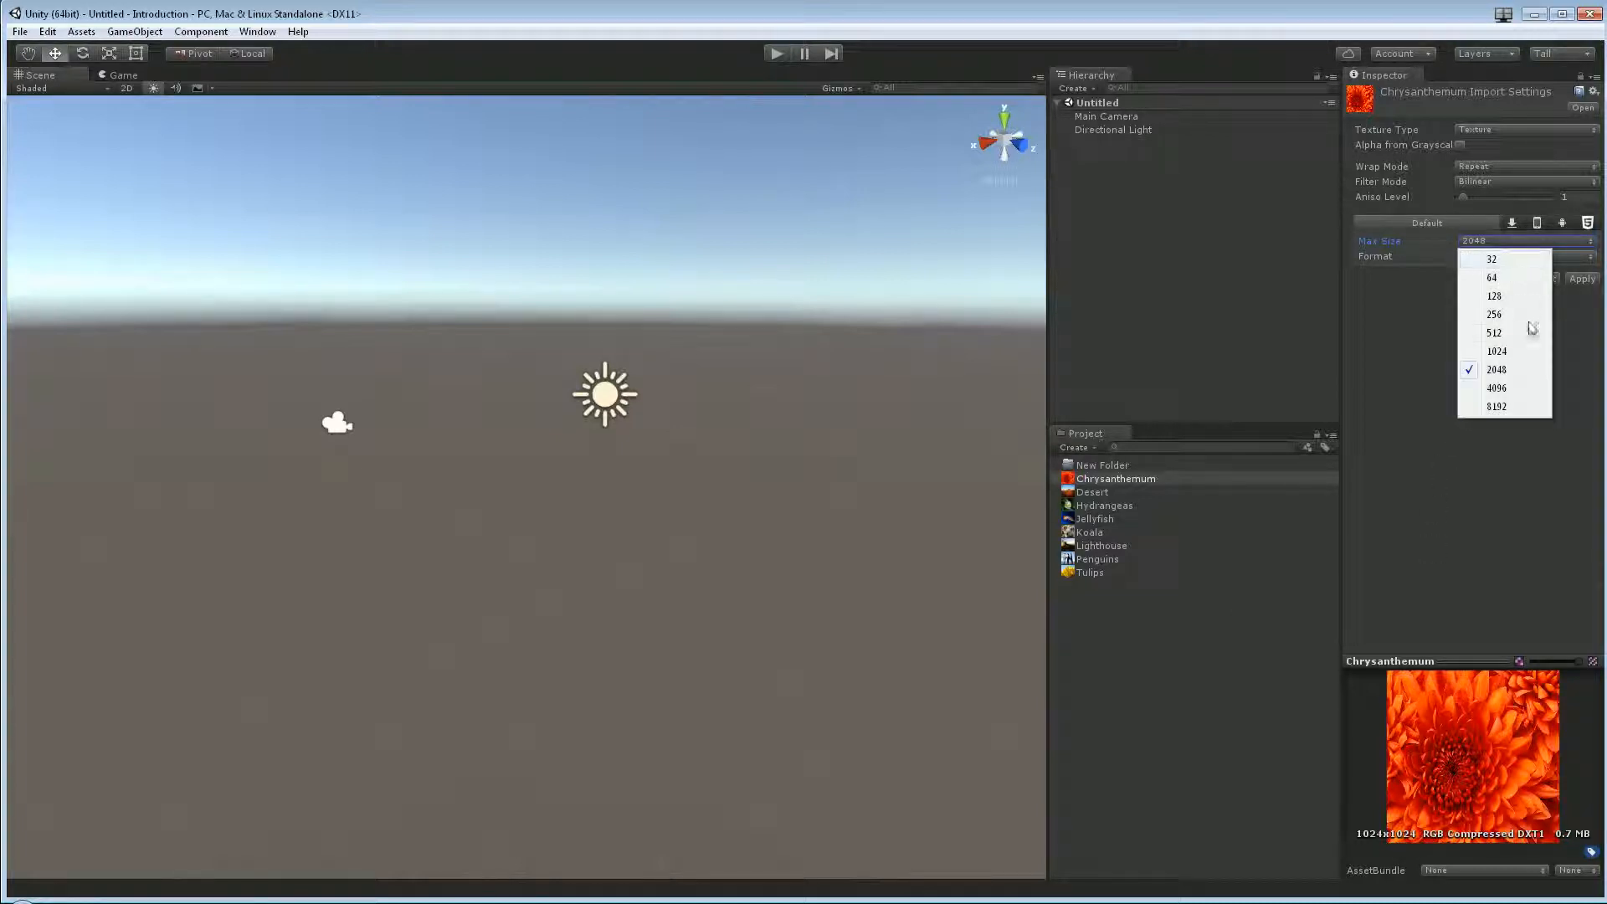
pyautogui.click(1532, 354)
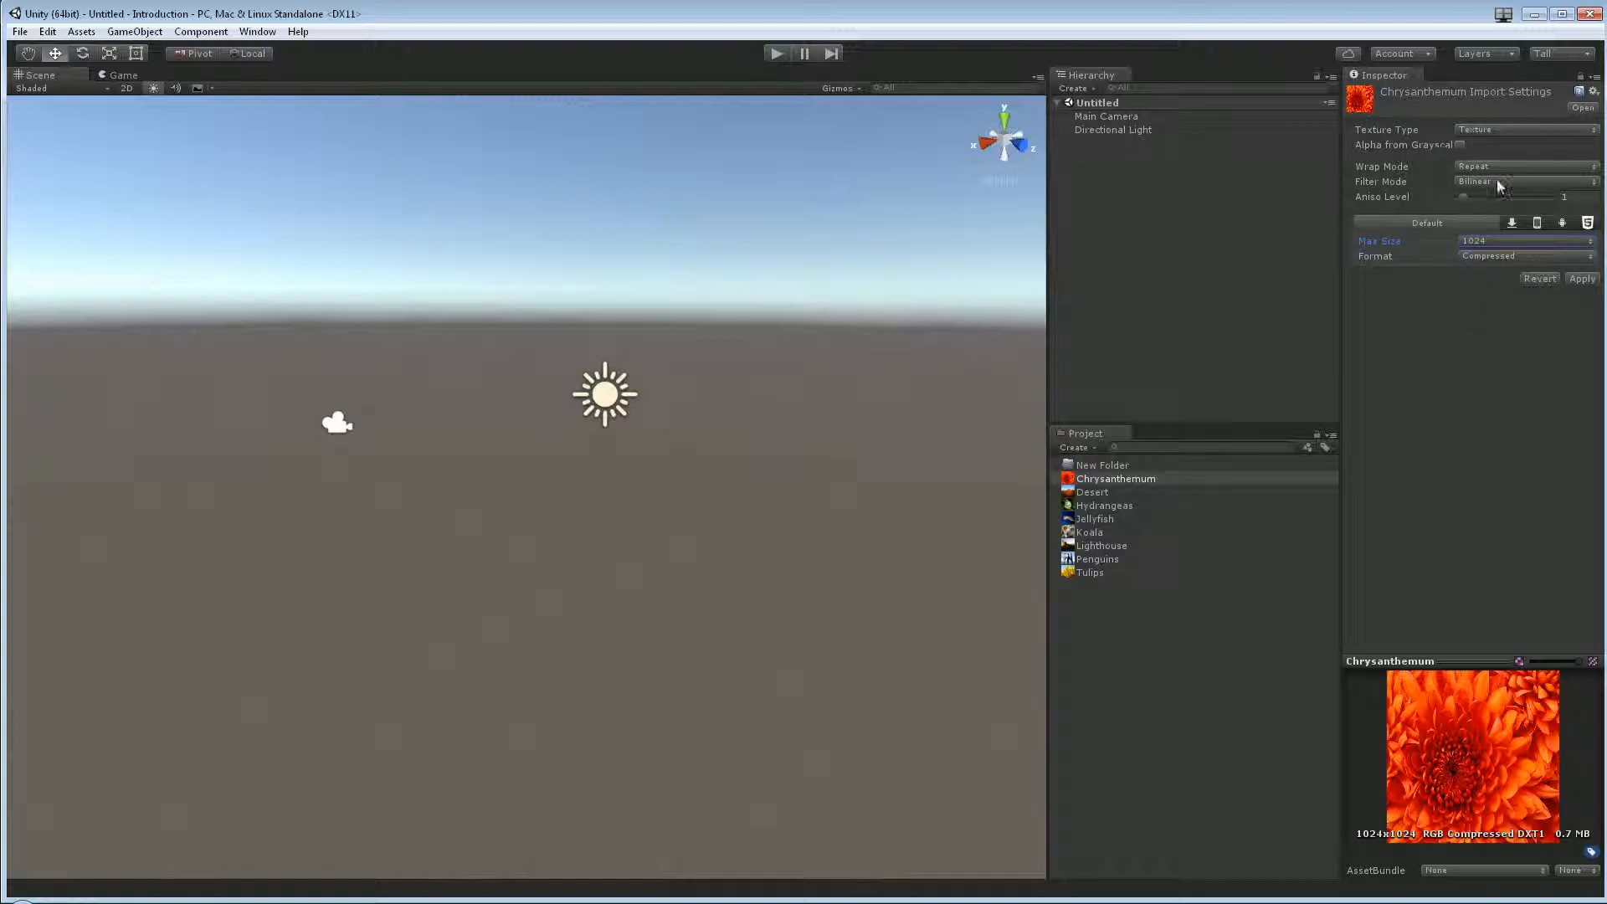
pyautogui.click(1492, 315)
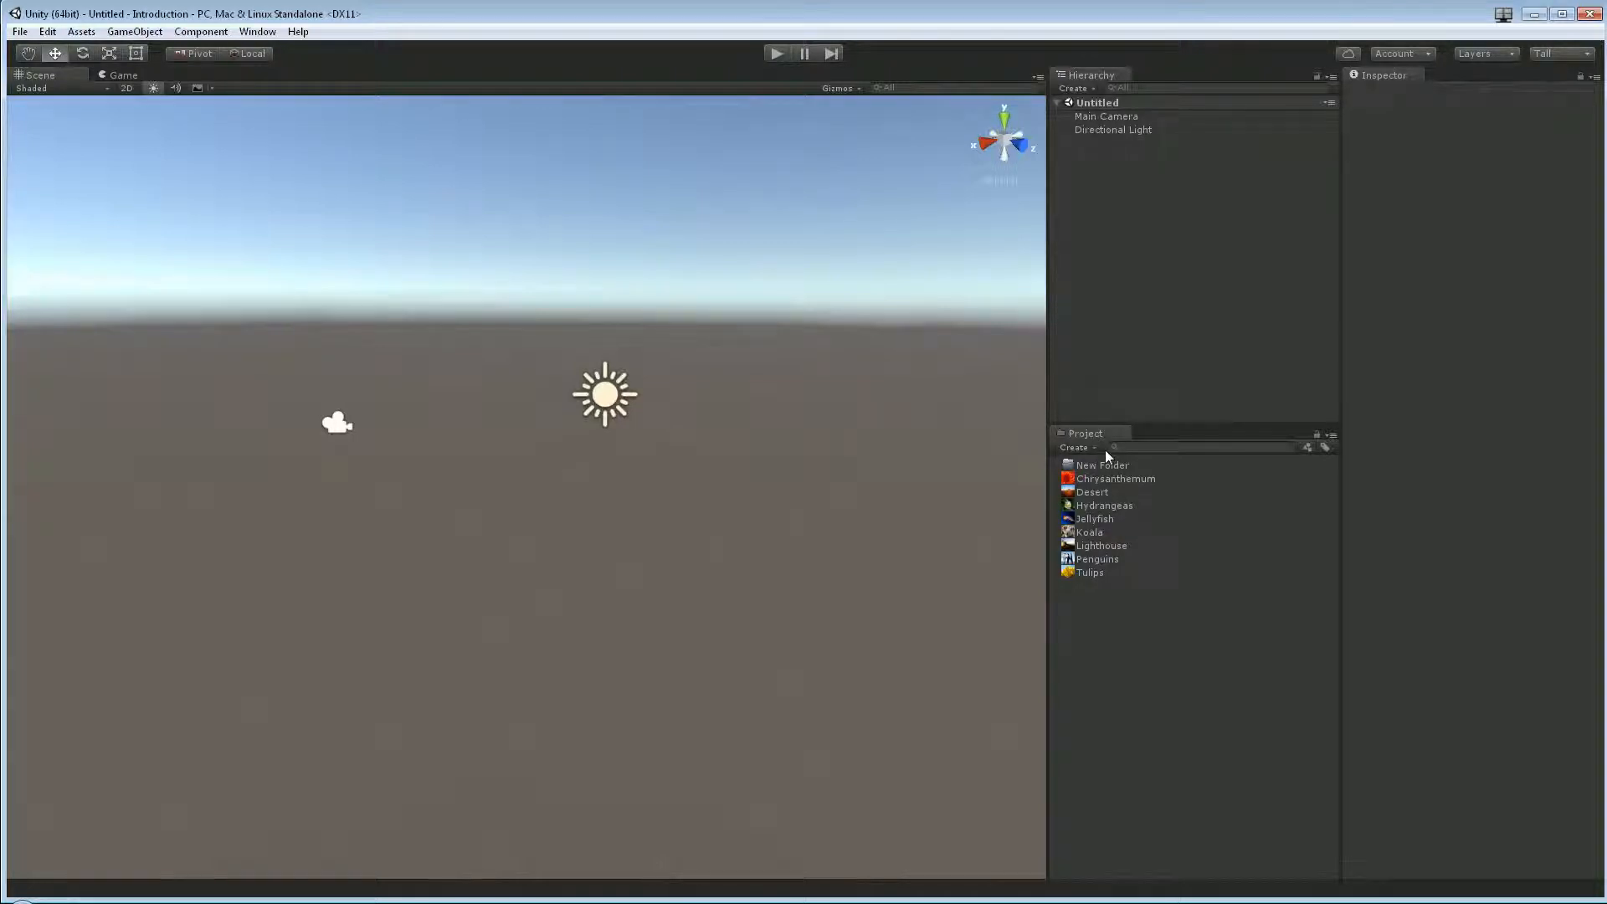
# Step: Save the current scene as introduction in the project's assets and check the available scene saving commands
pyautogui.click(1118, 479)
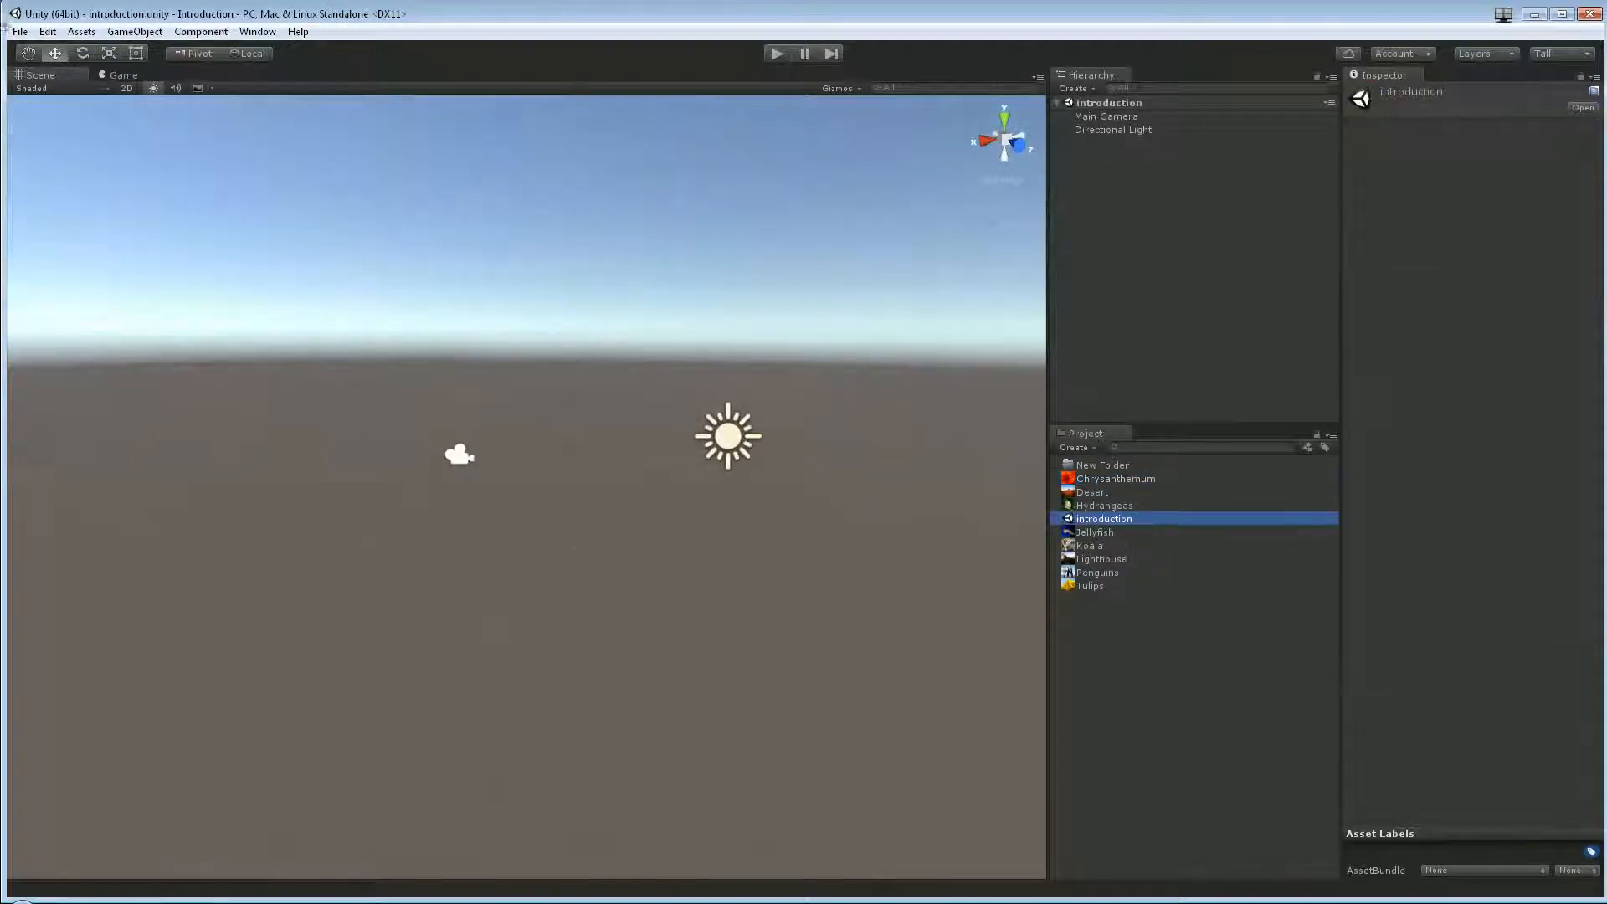
pyautogui.click(19, 31)
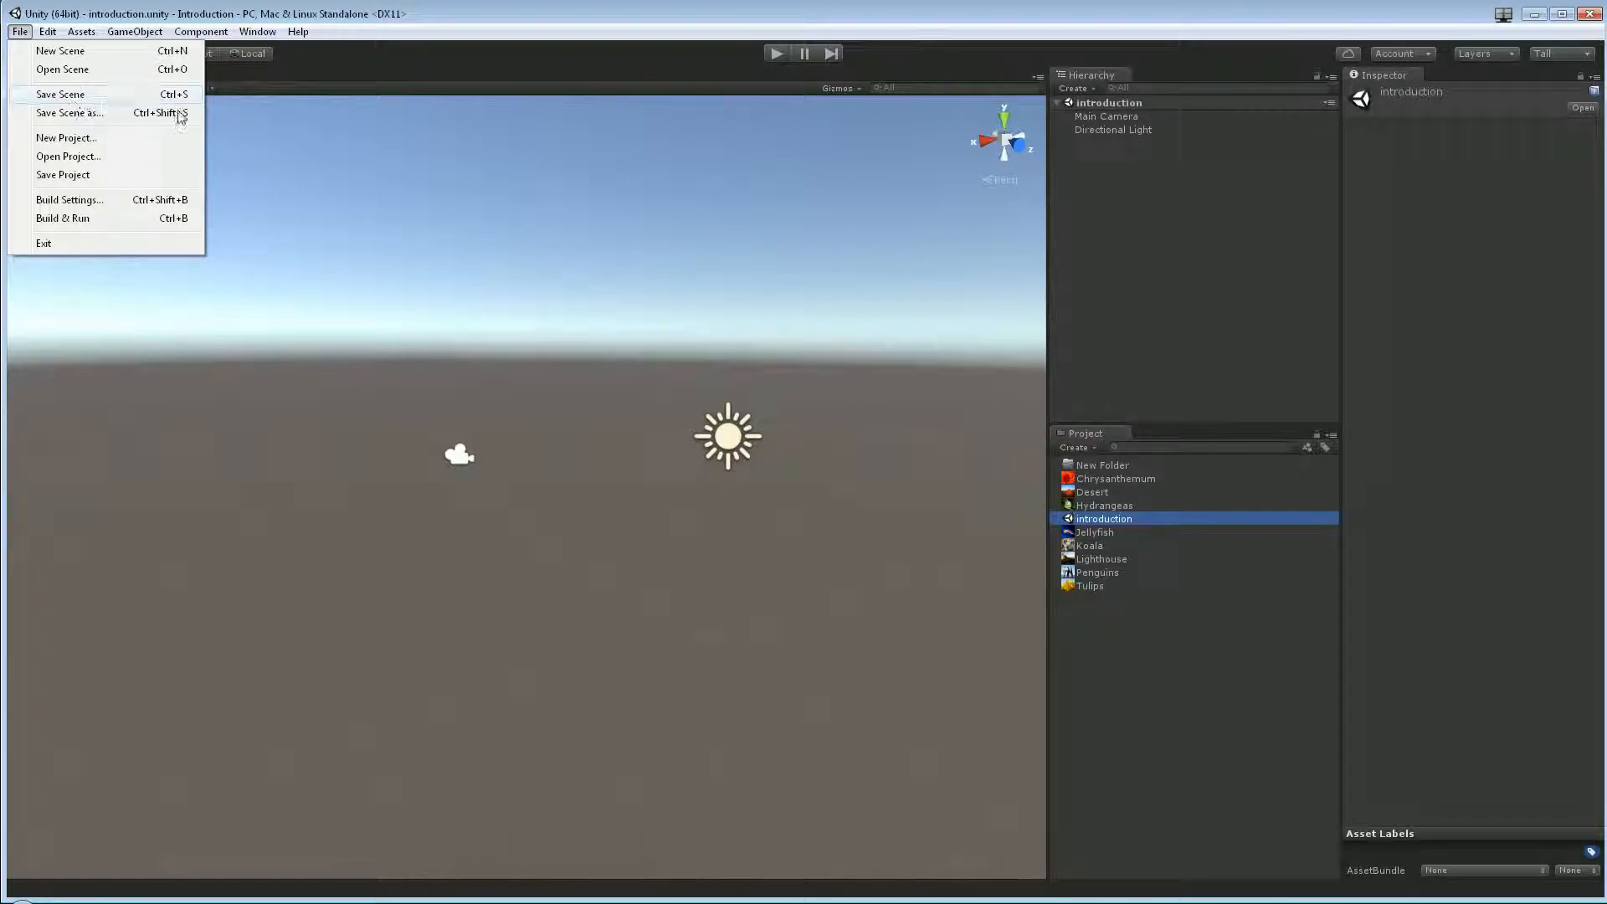
pyautogui.click(354, 179)
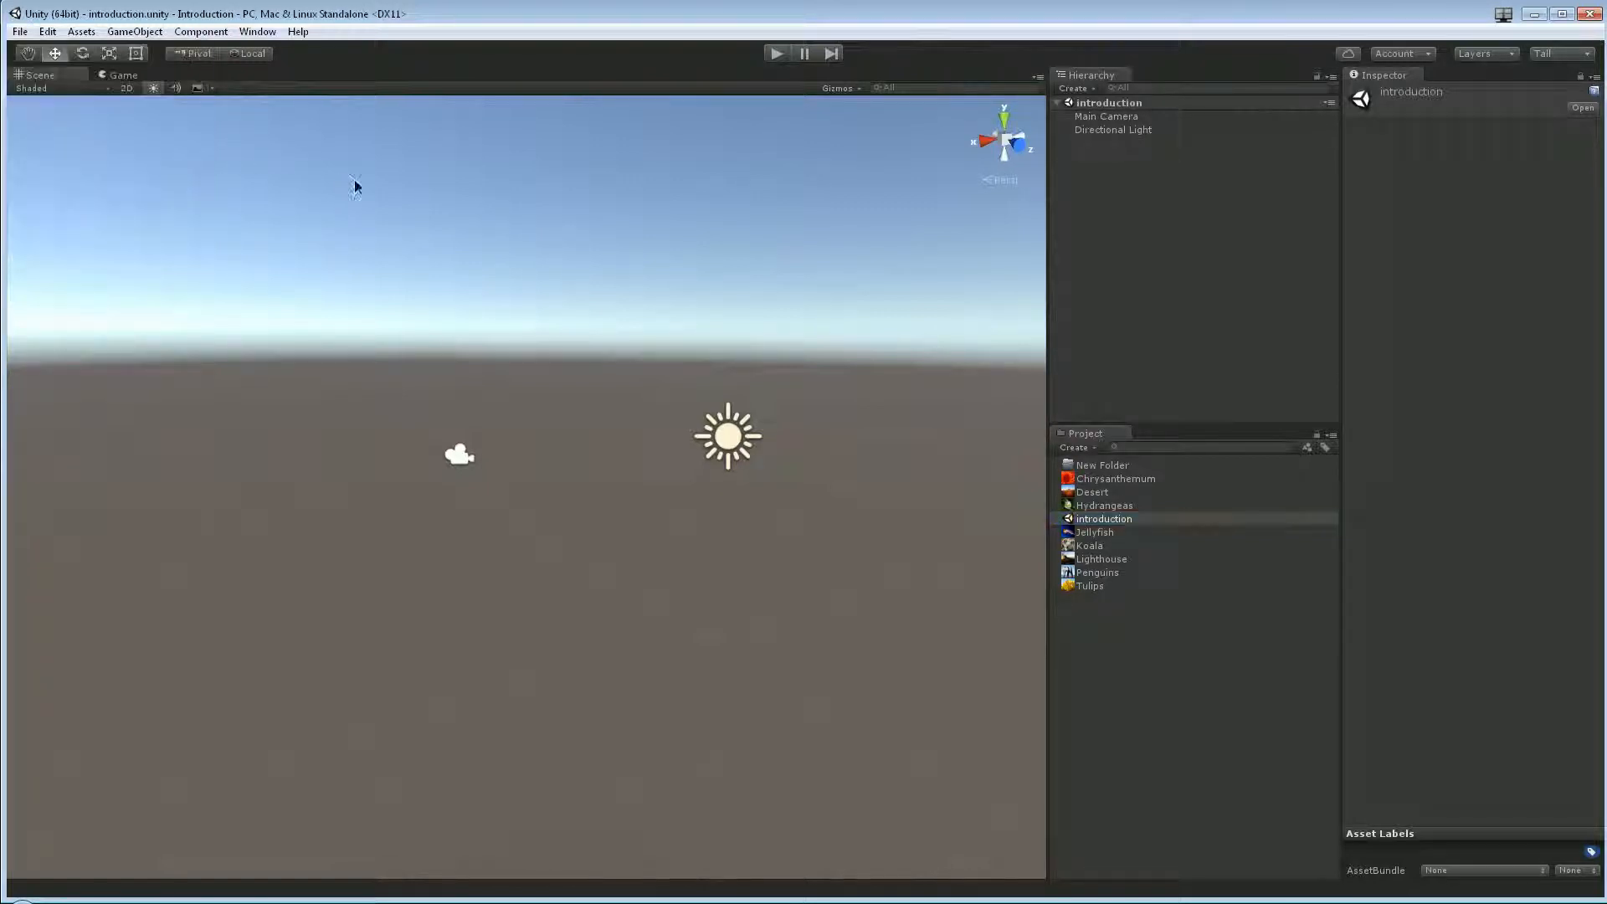
# Step: Add a 3D Cube to the introduction scene and expand its Mesh Renderer component
pyautogui.press('q')
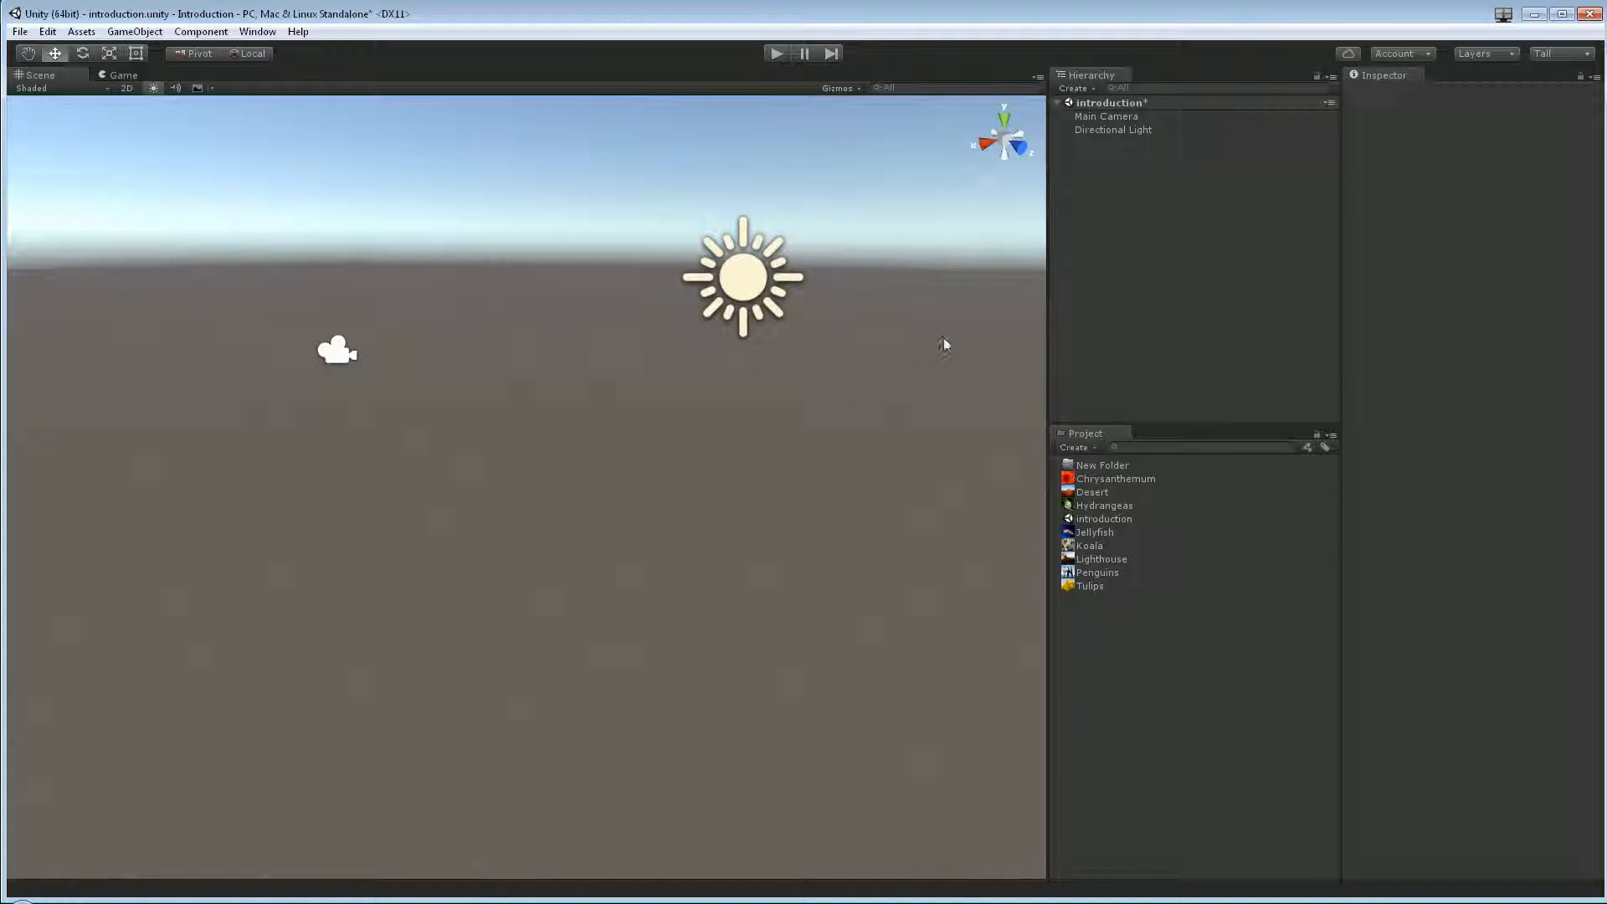
pyautogui.rightClick(1121, 156)
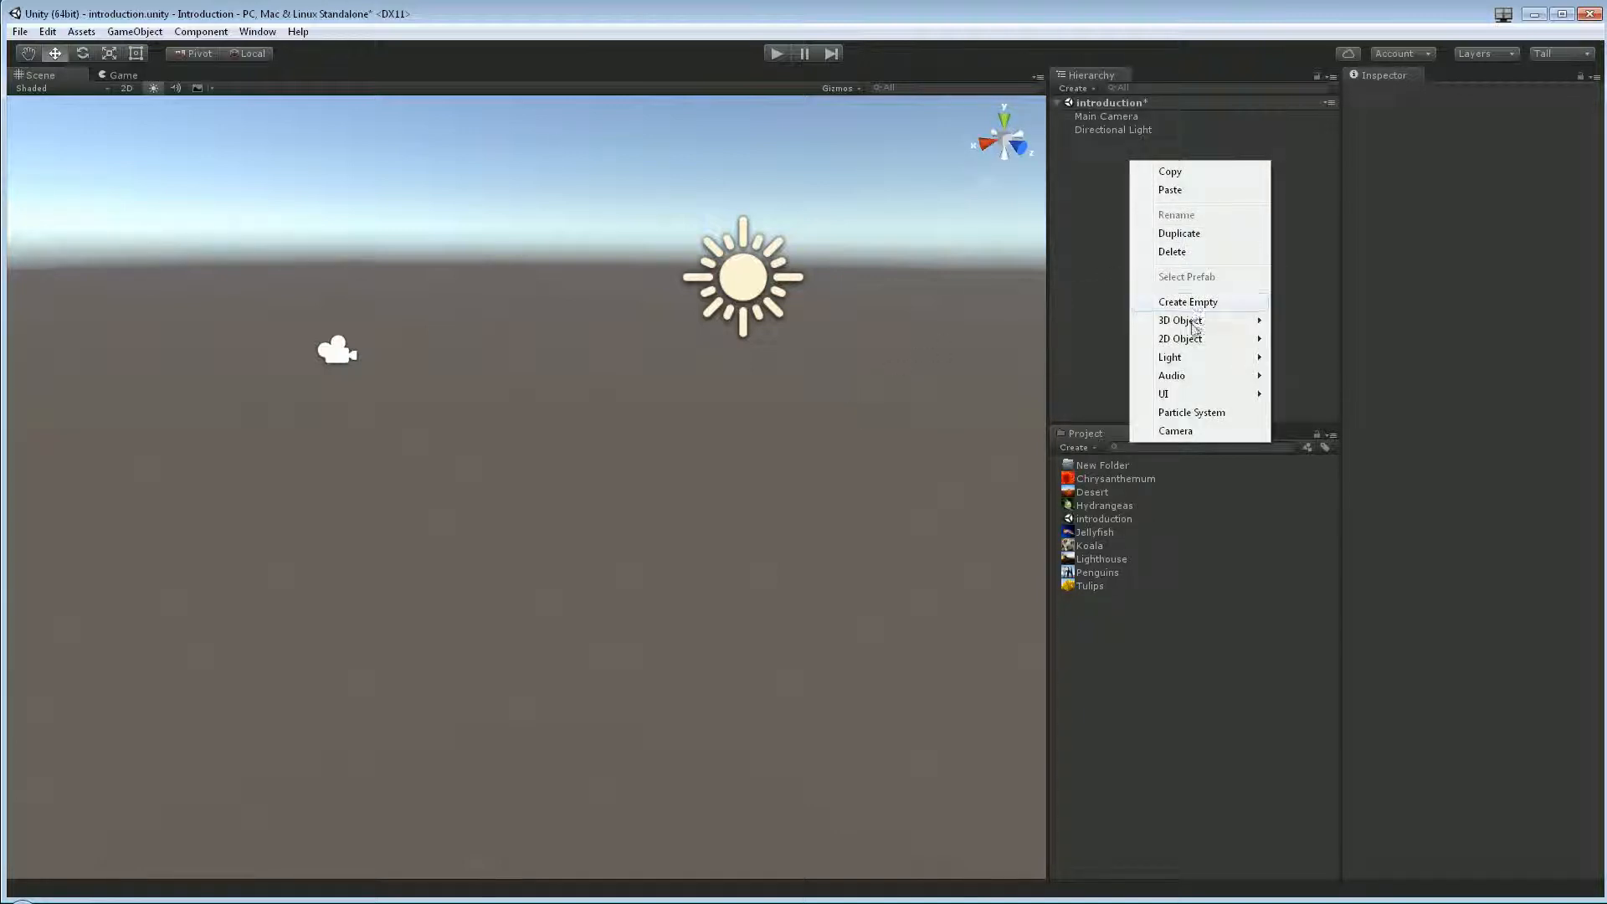
pyautogui.moveTo(1198, 322)
pyautogui.click(1341, 327)
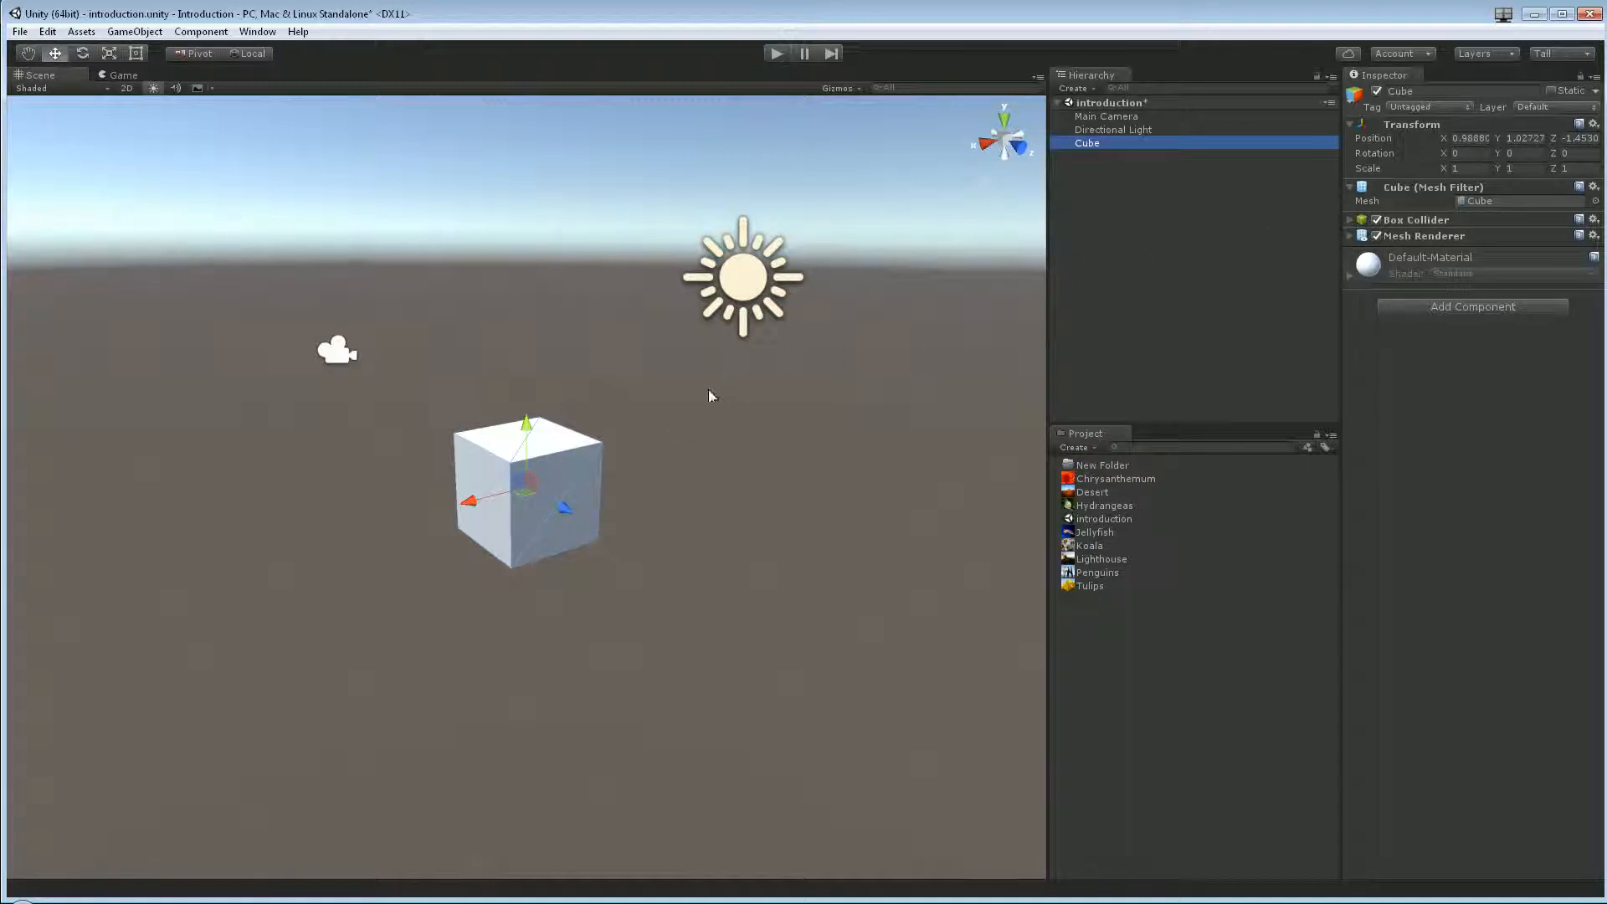
pyautogui.click(1420, 237)
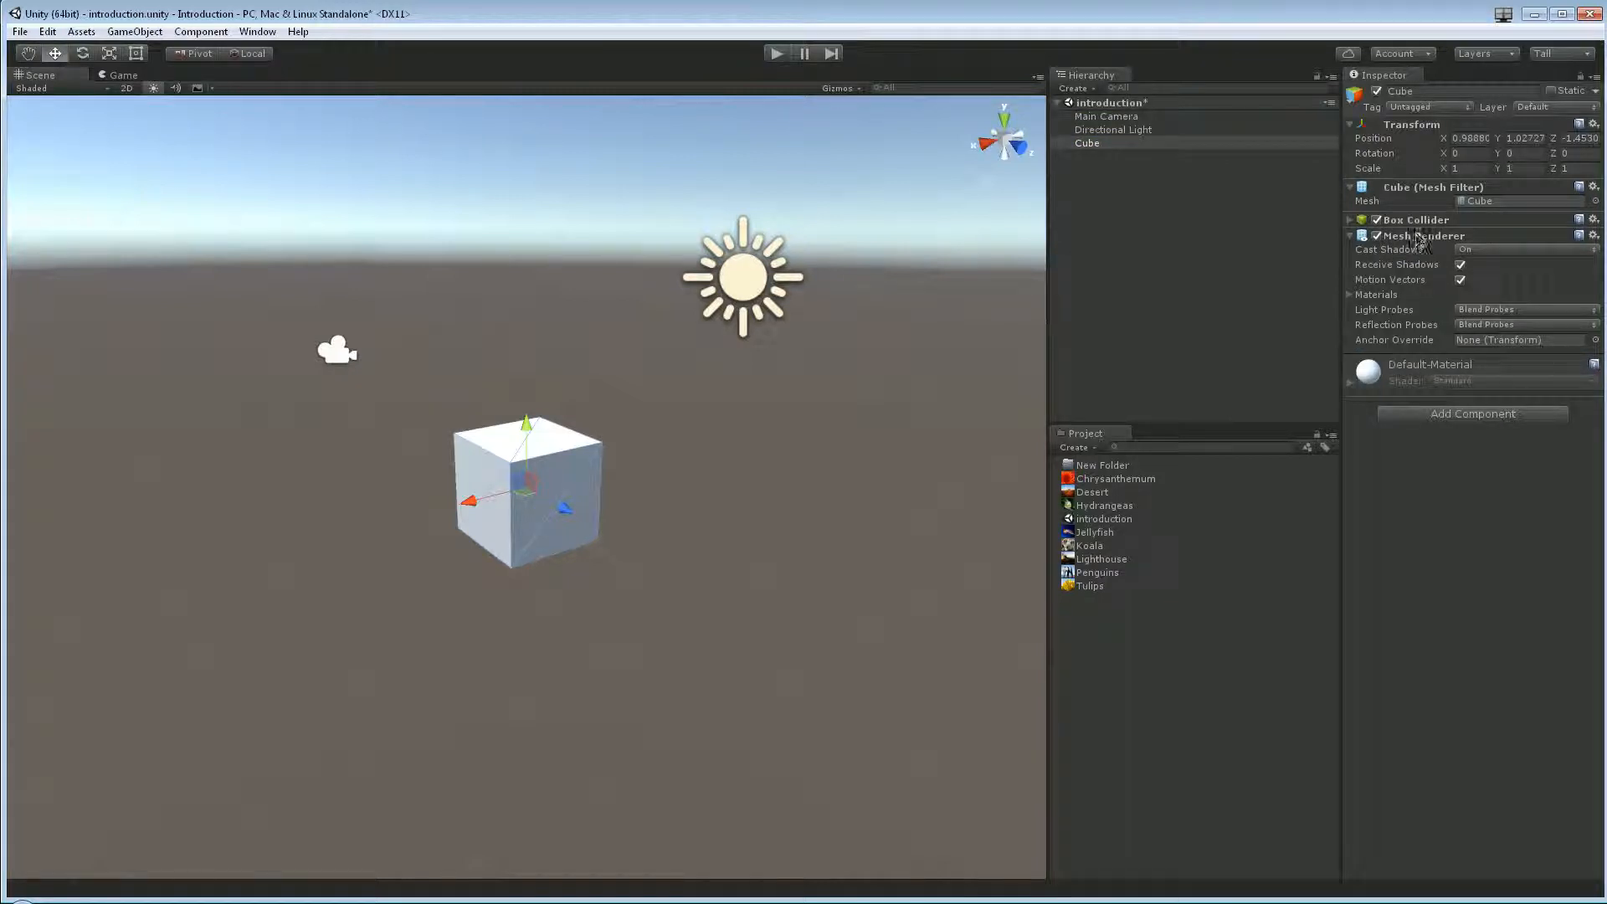
# Step: Switch the Cube's Mesh Renderer and Box Collider off and back on, collapsing its expanded mesh components
pyautogui.click(1417, 237)
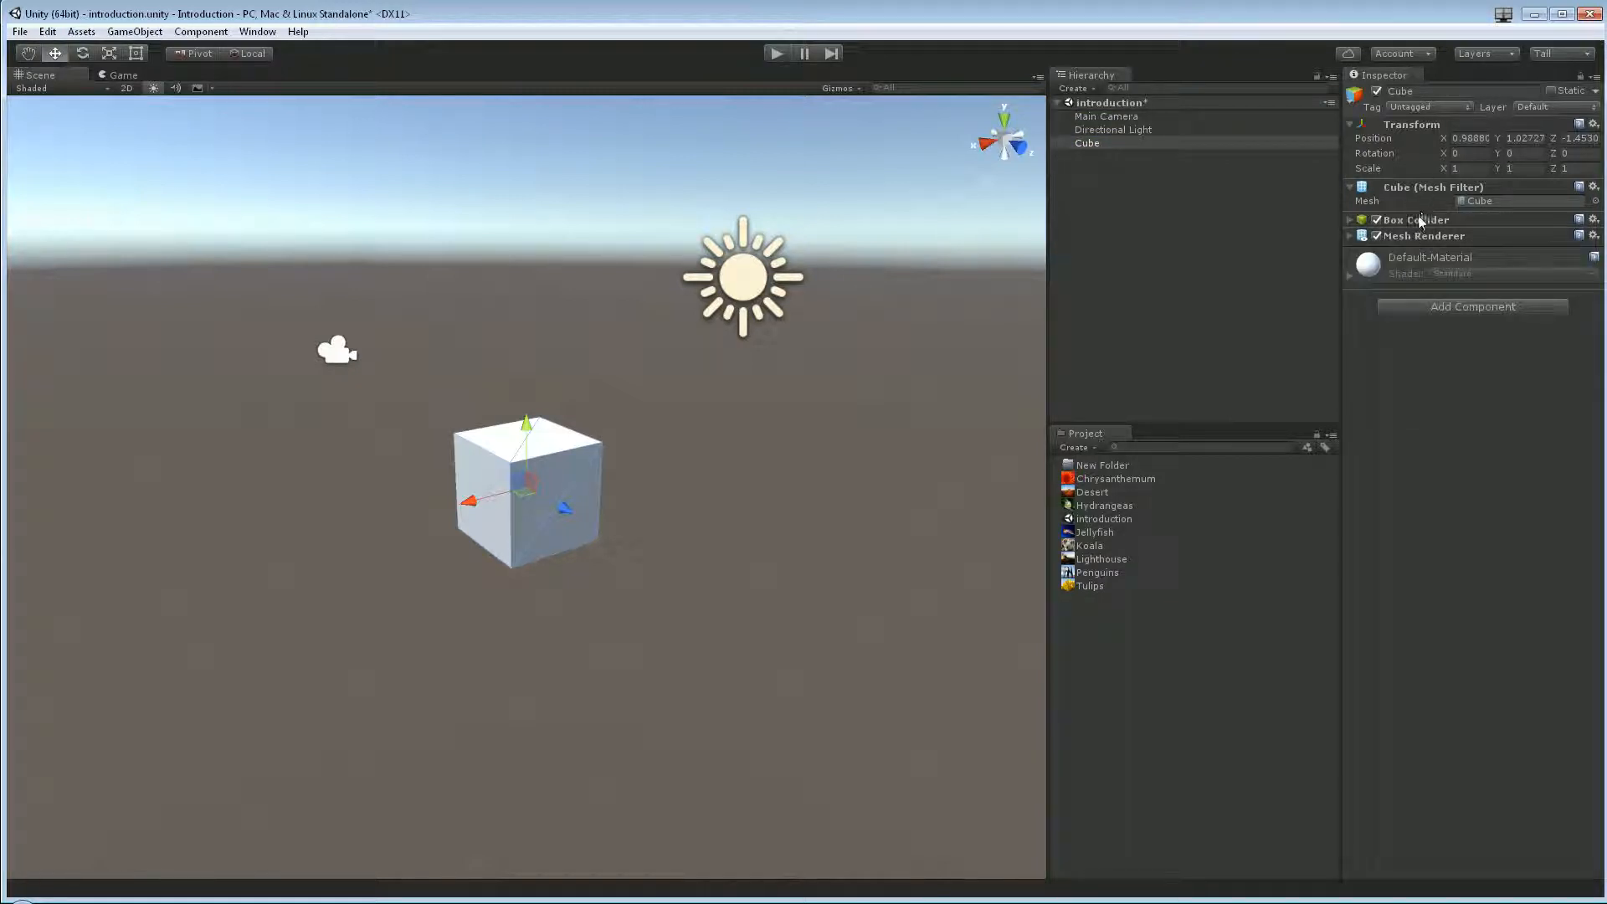
pyautogui.click(1376, 236)
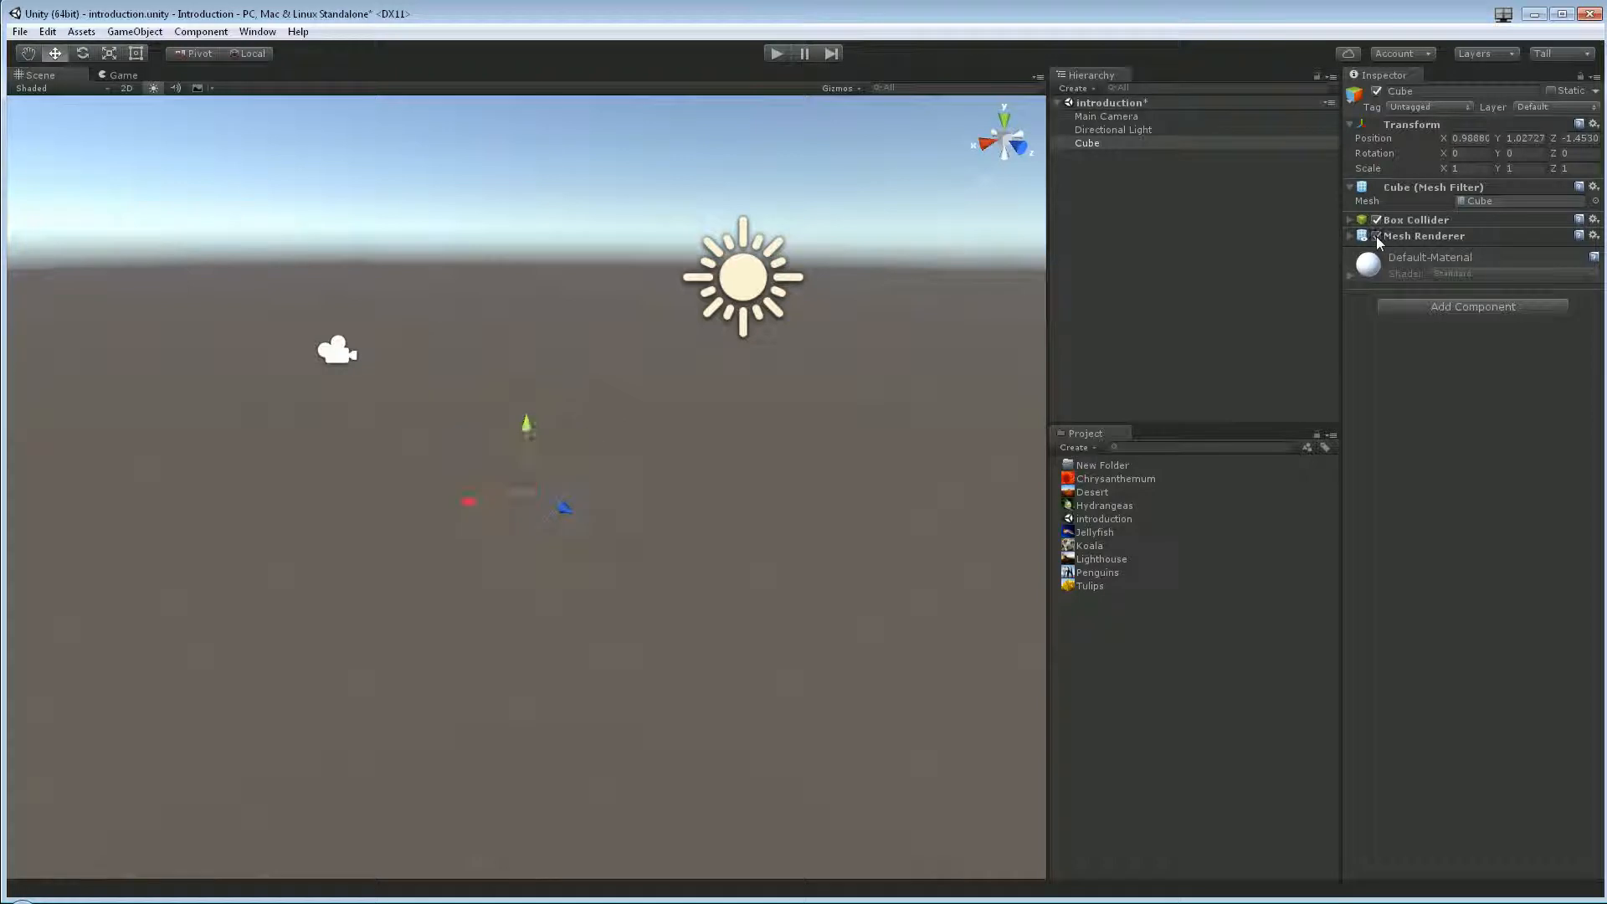
pyautogui.click(1376, 236)
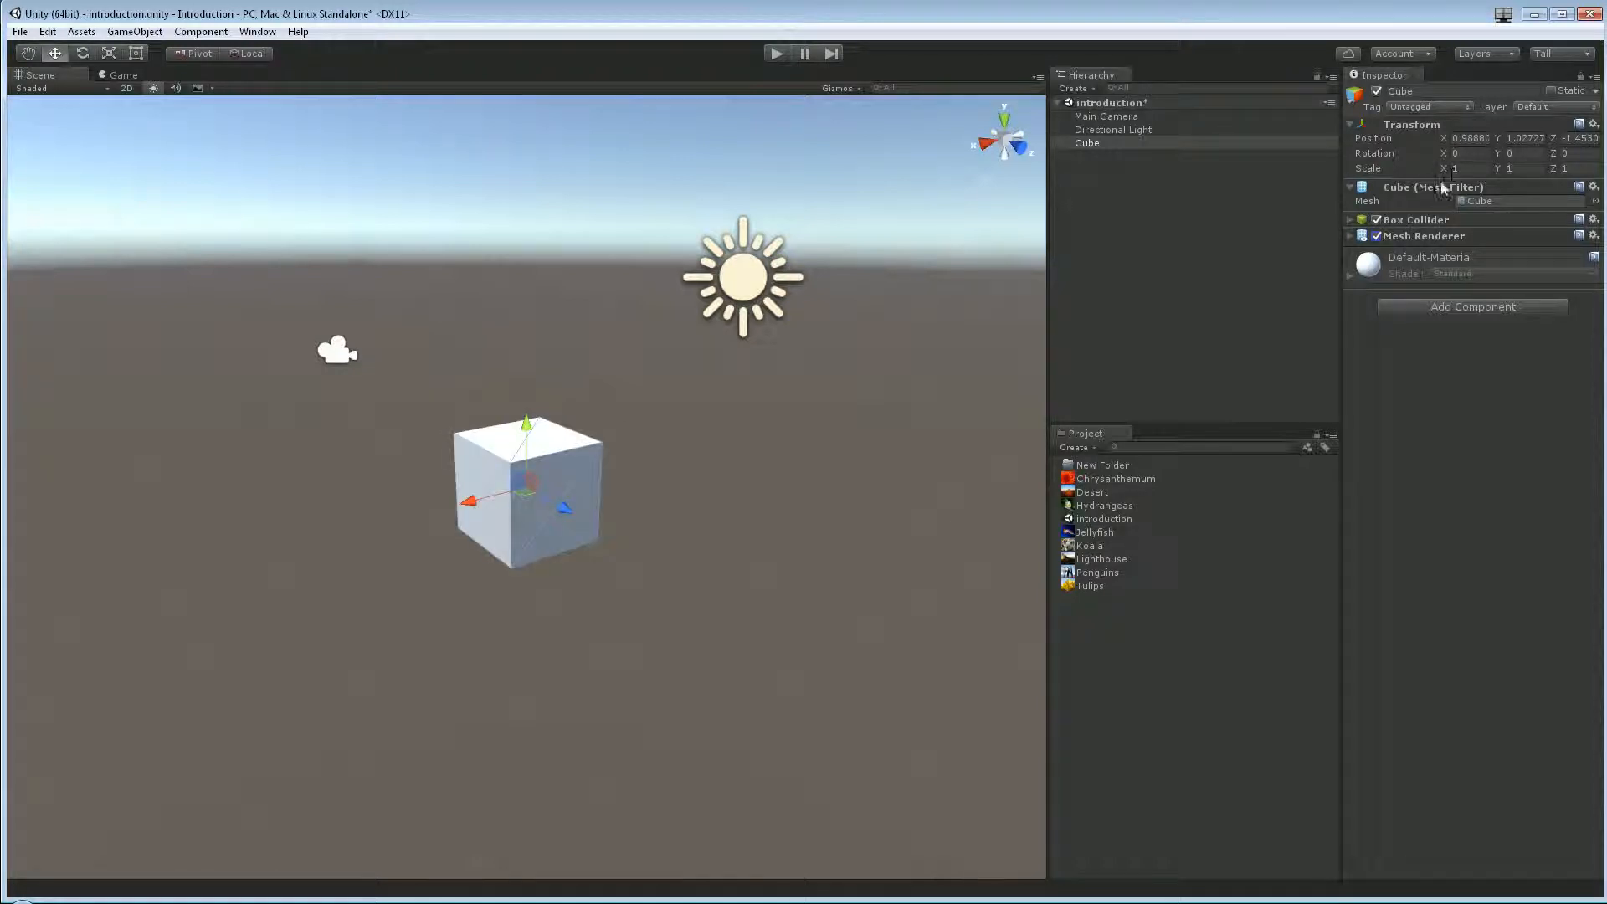
pyautogui.click(1376, 219)
pyautogui.click(1376, 219)
pyautogui.click(1503, 201)
pyautogui.click(1436, 188)
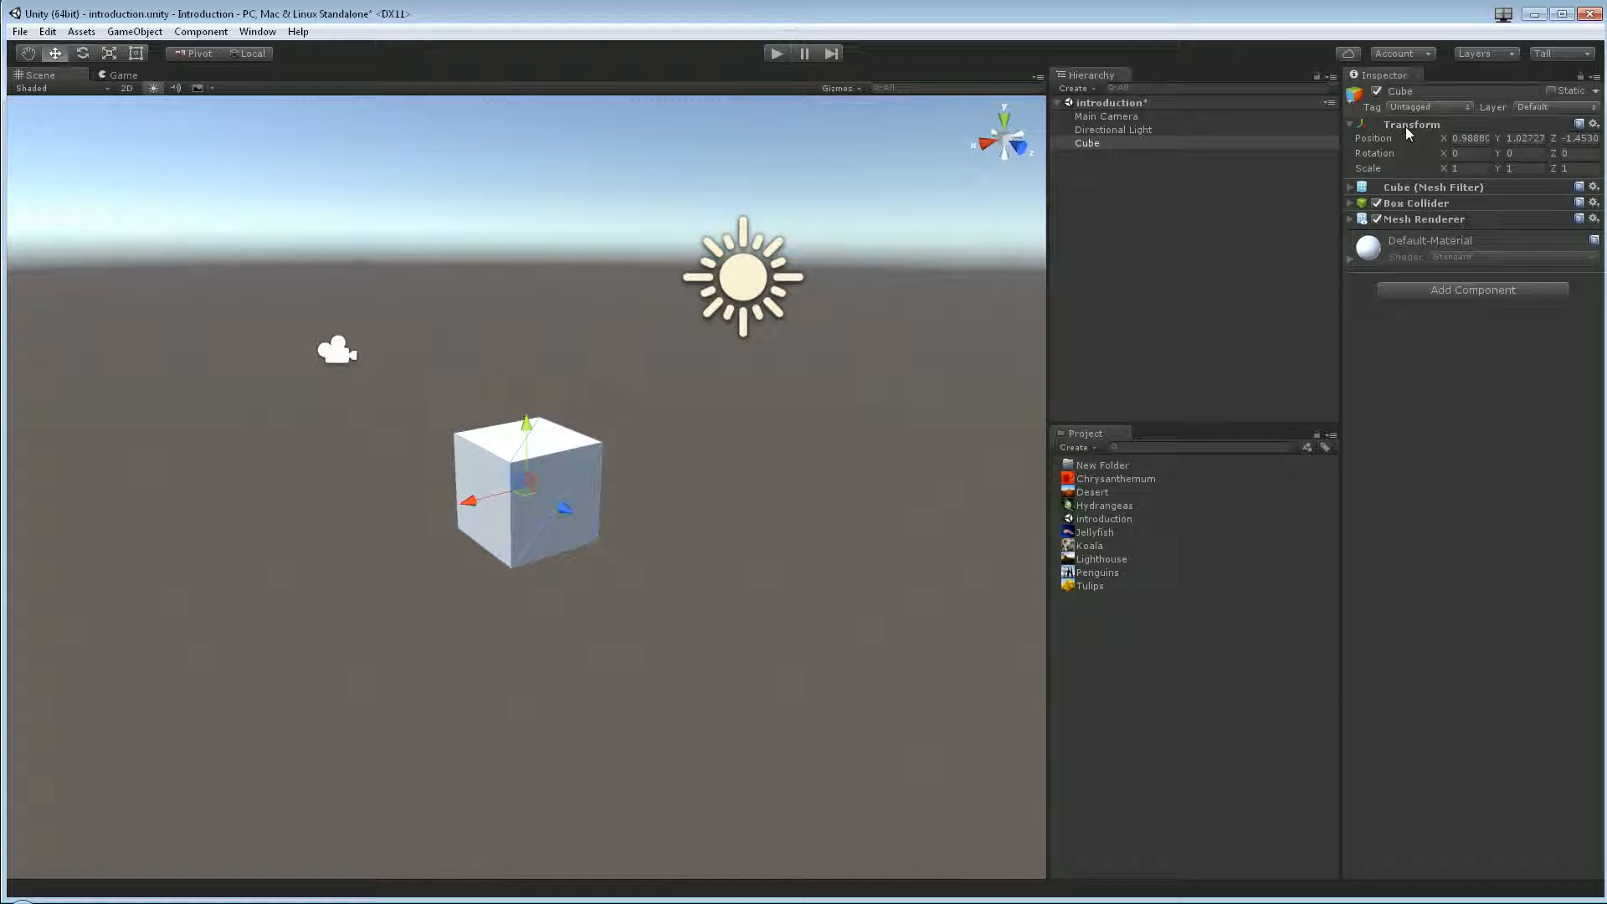
# Step: Compare the components of the Main Camera and the Directional Light, collapsing their Transform component
pyautogui.click(1122, 116)
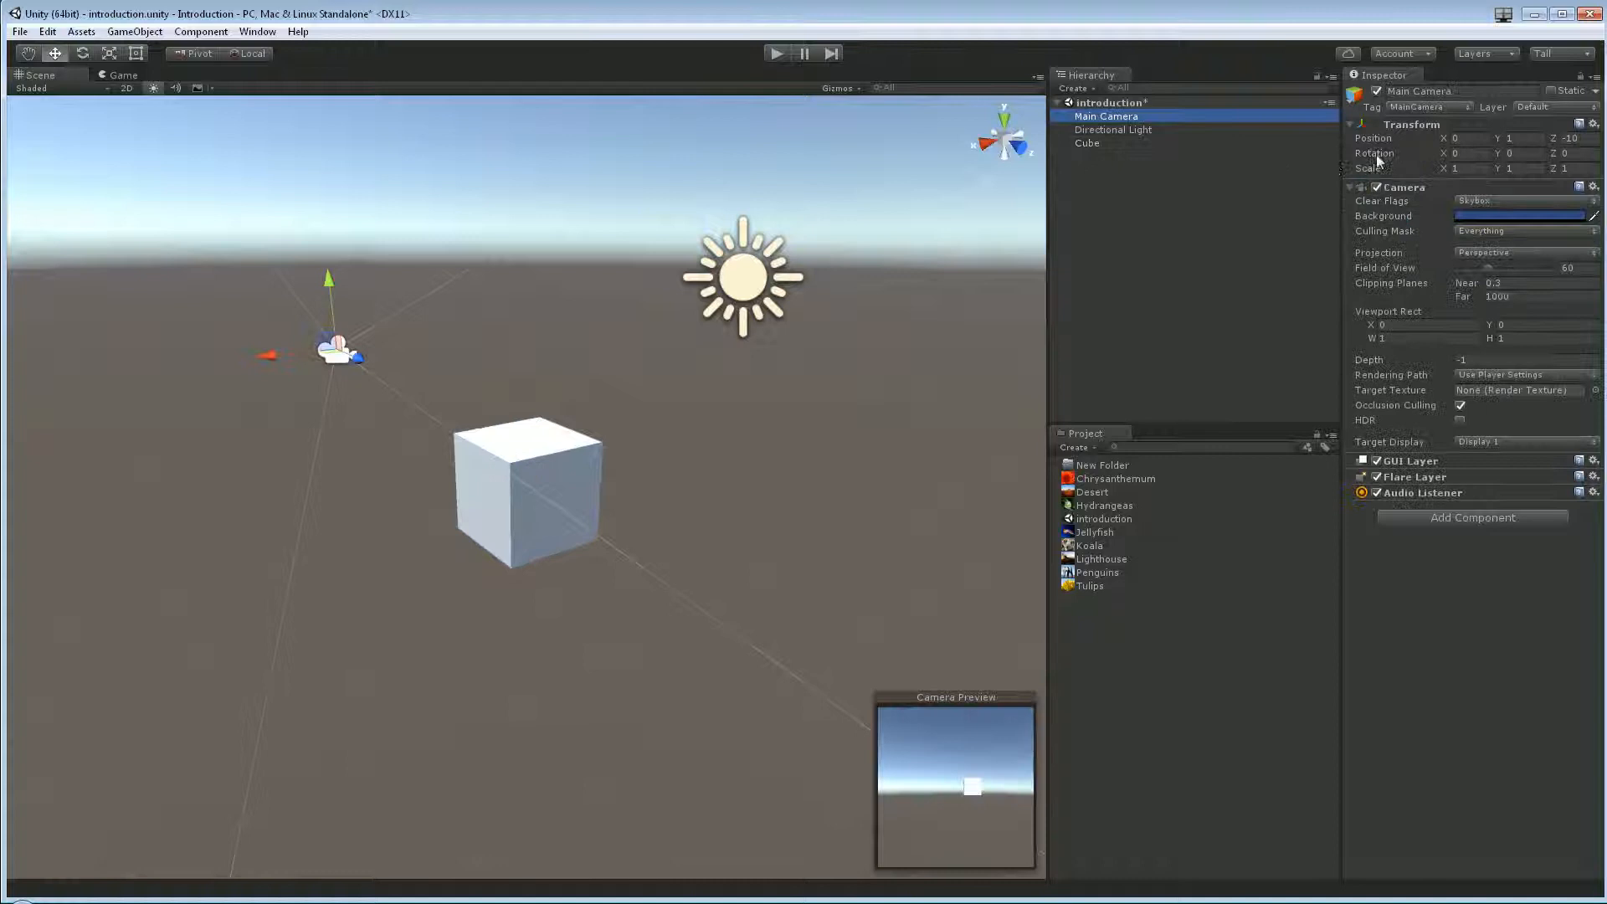
pyautogui.click(1429, 126)
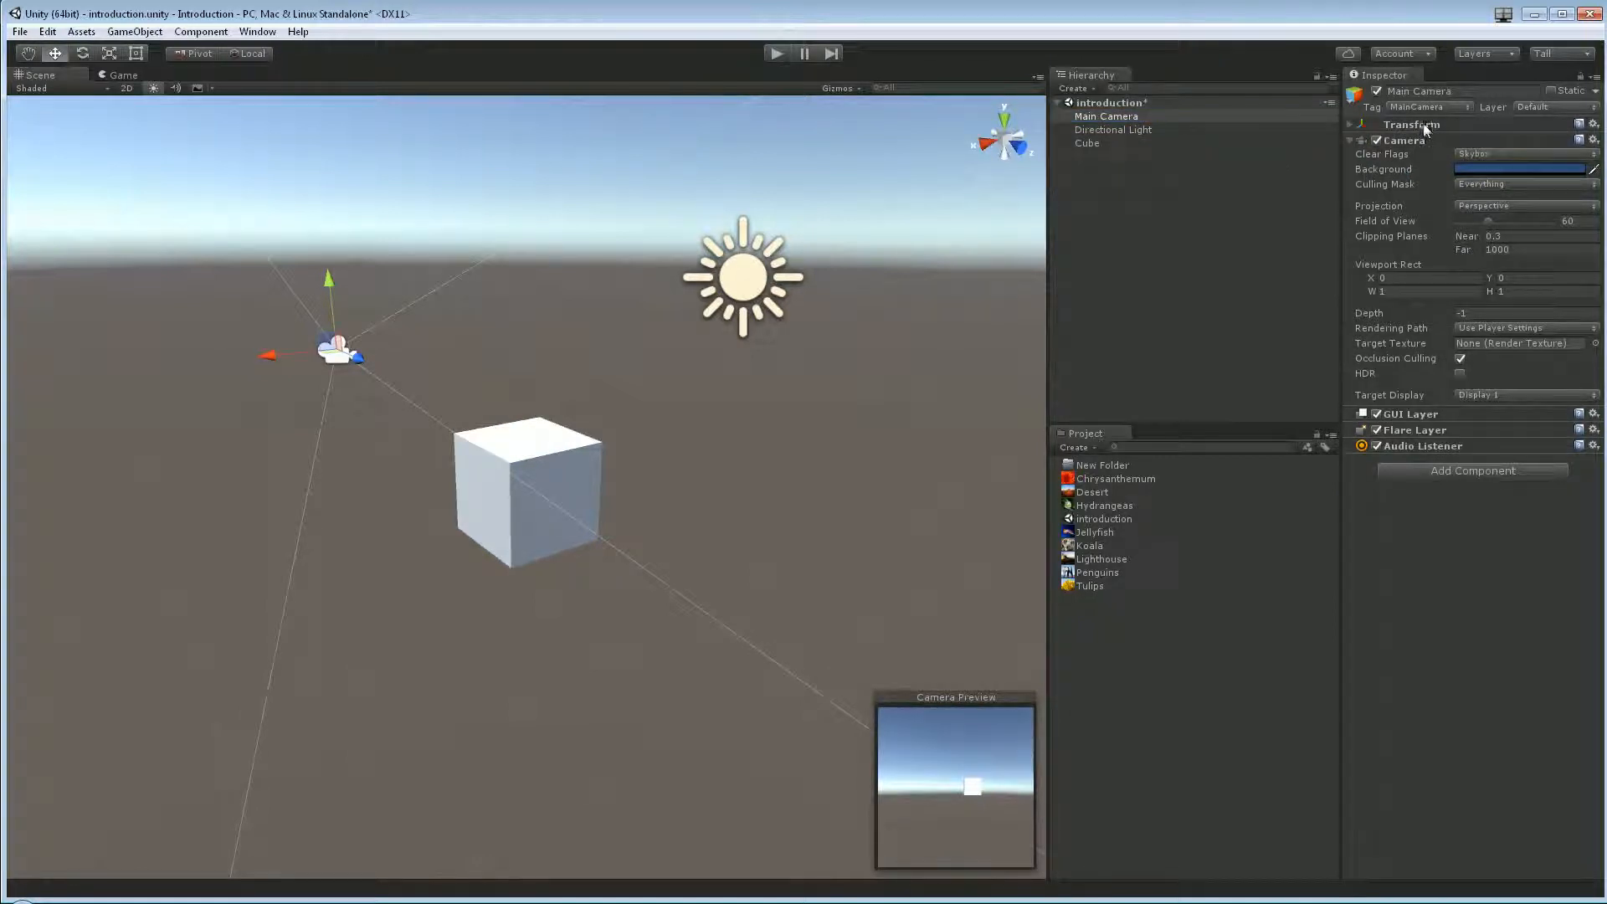
pyautogui.click(1140, 131)
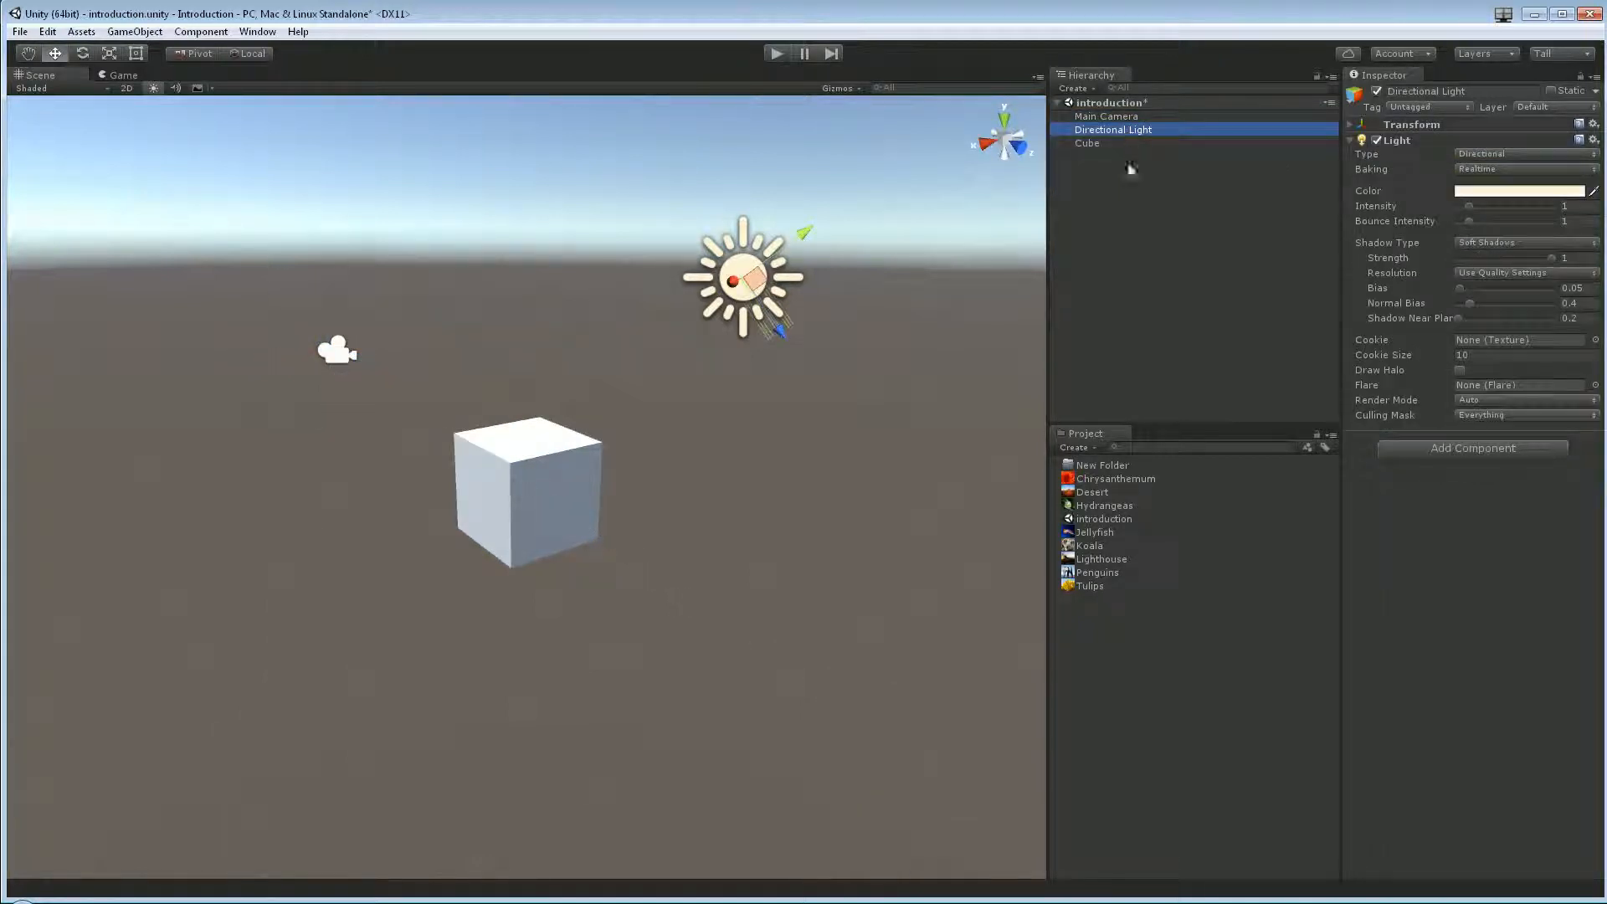
# Step: Create an empty GameObject in the introduction scene, check its components, and undo its creation
pyautogui.rightClick(1151, 257)
pyautogui.click(1079, 329)
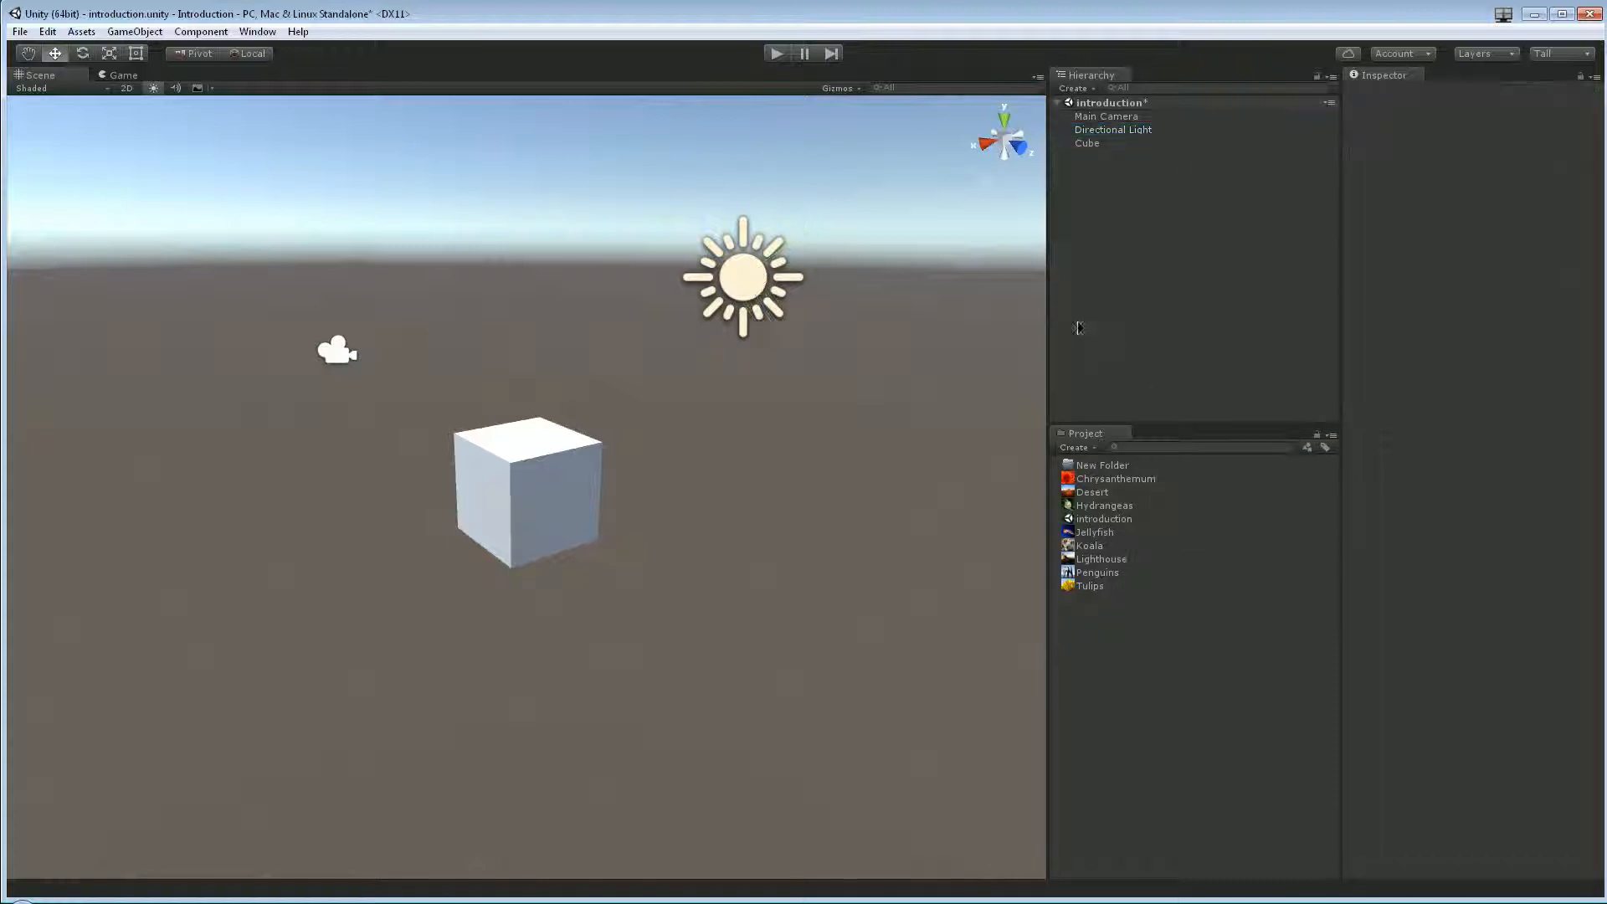
pyautogui.rightClick(1115, 297)
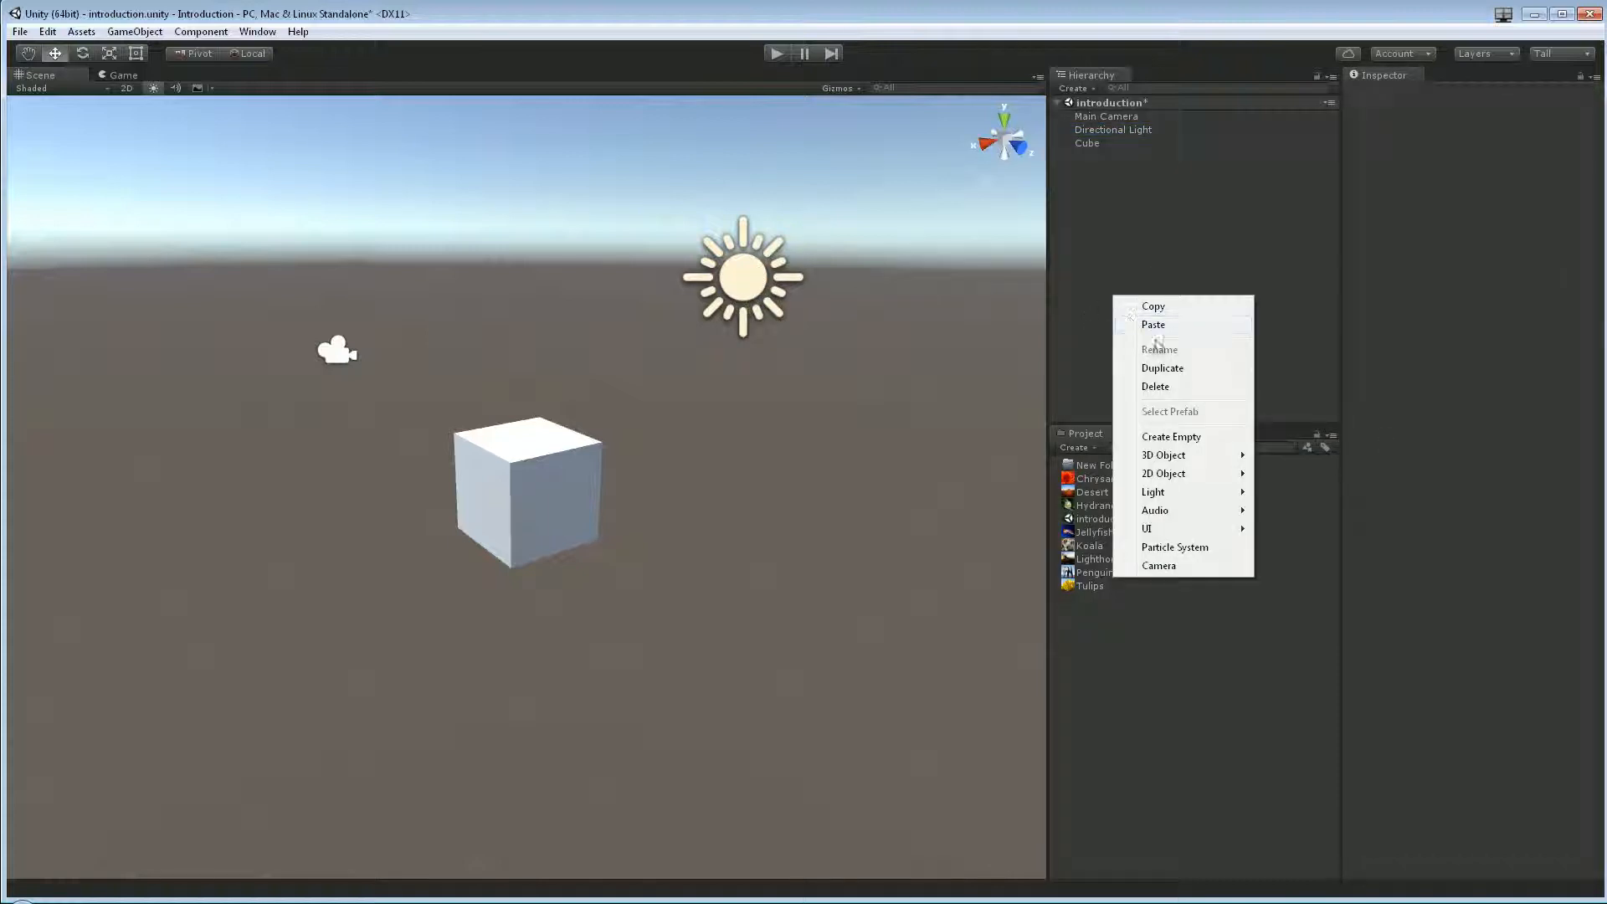
pyautogui.click(1208, 436)
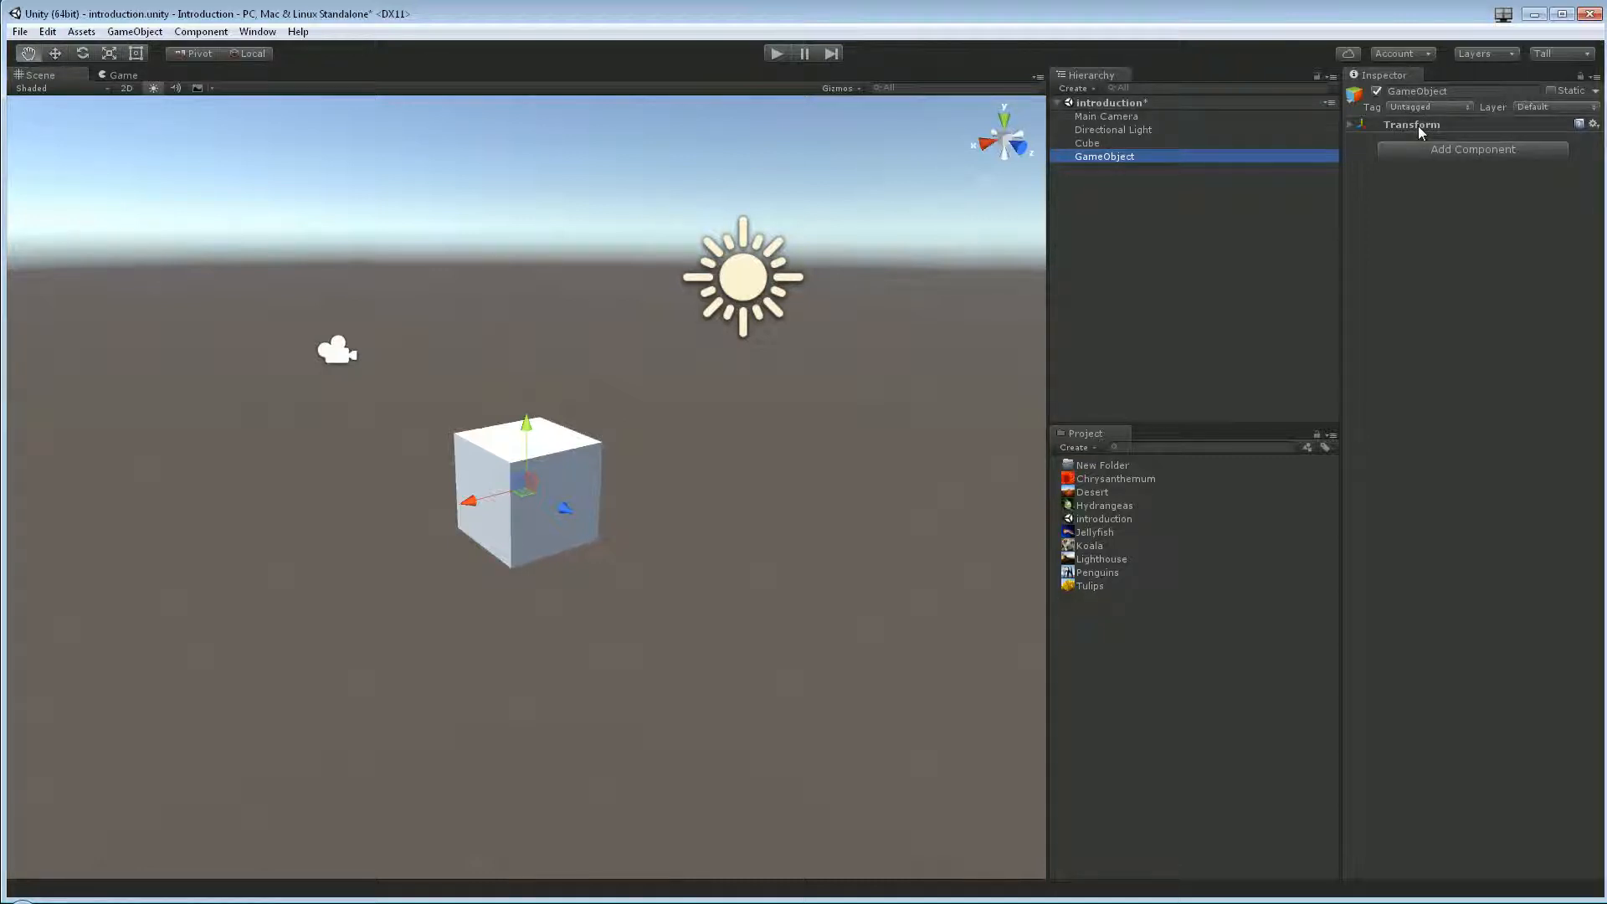
pyautogui.hotkey('ctrl', 'z')
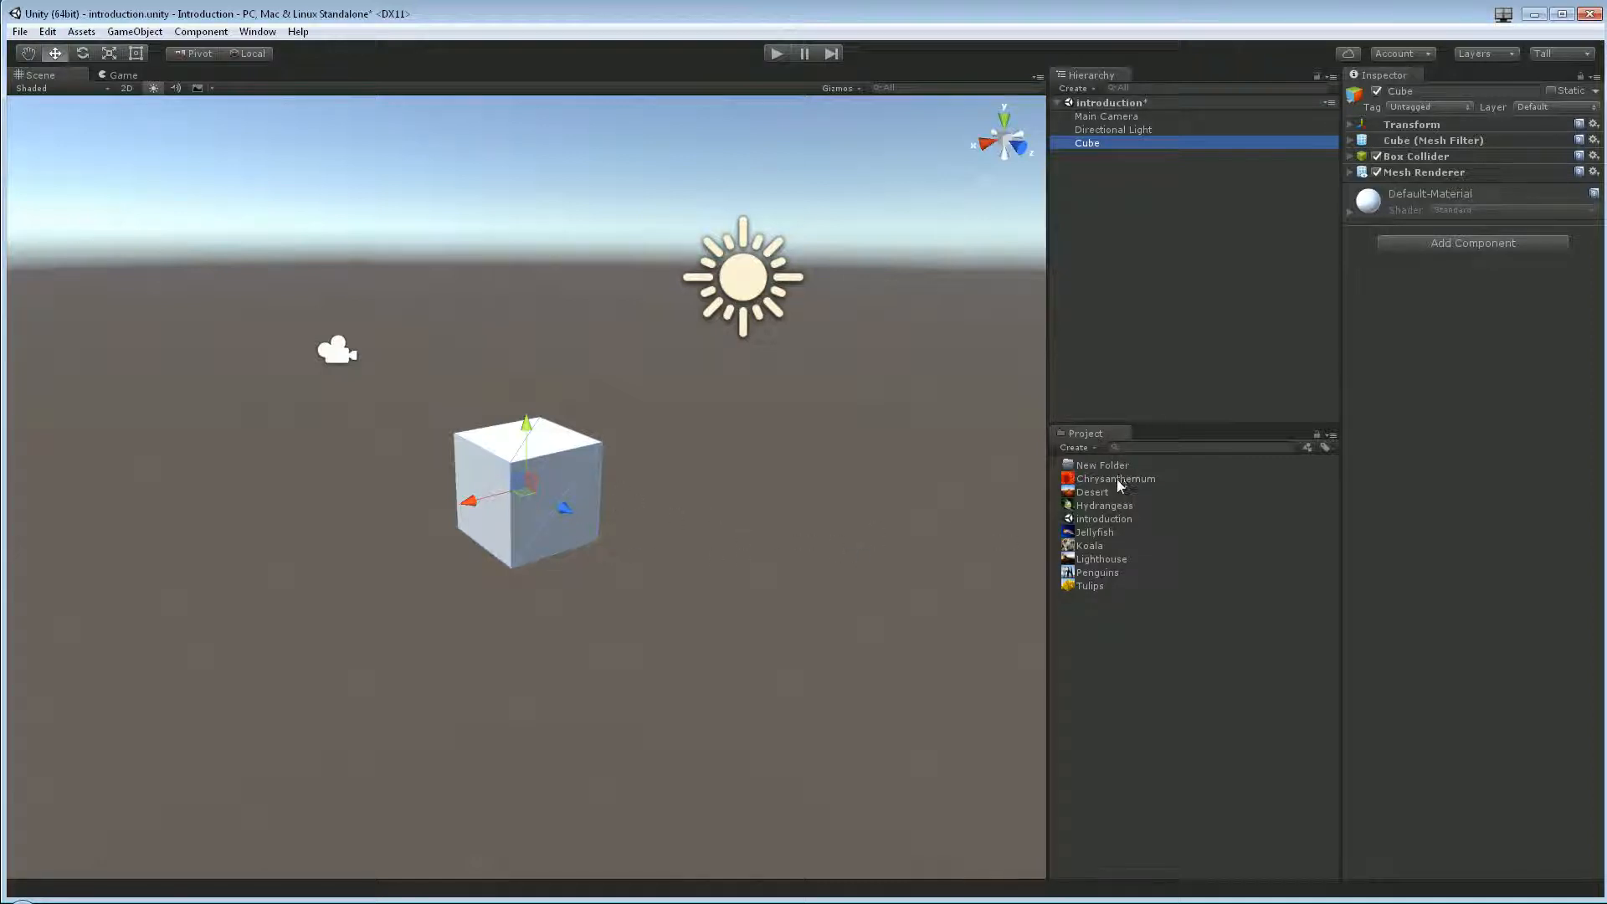
# Step: Apply the Chrysanthemum image to the Cube and examine the generated material in the Materials folder
pyautogui.moveTo(1136, 485); pyautogui.dragTo(526, 470)
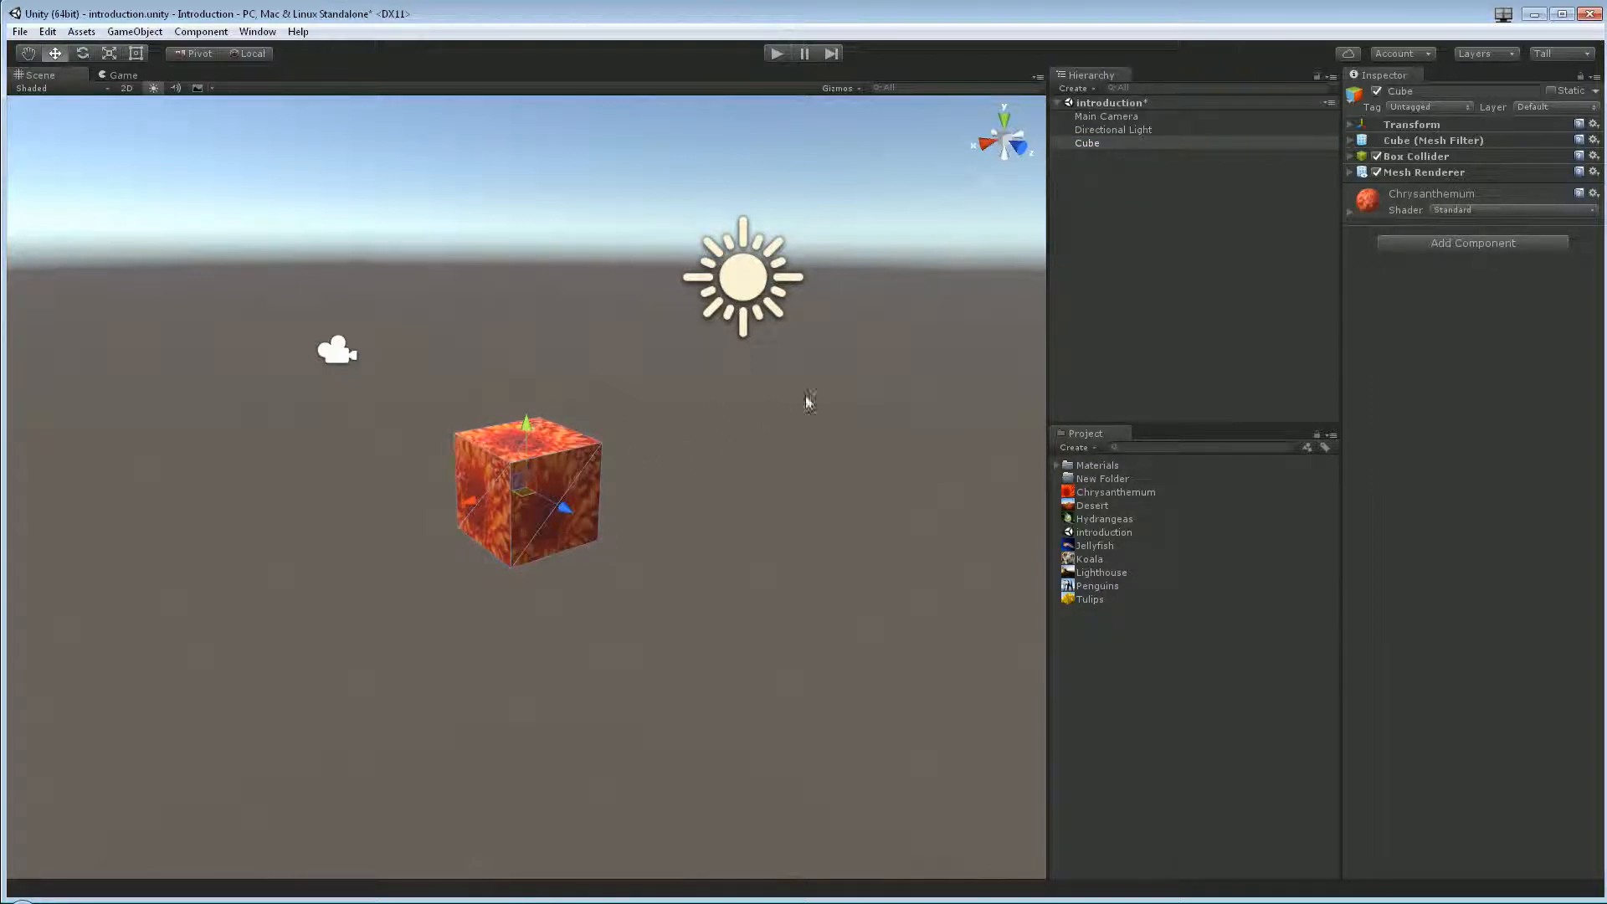
pyautogui.click(1408, 219)
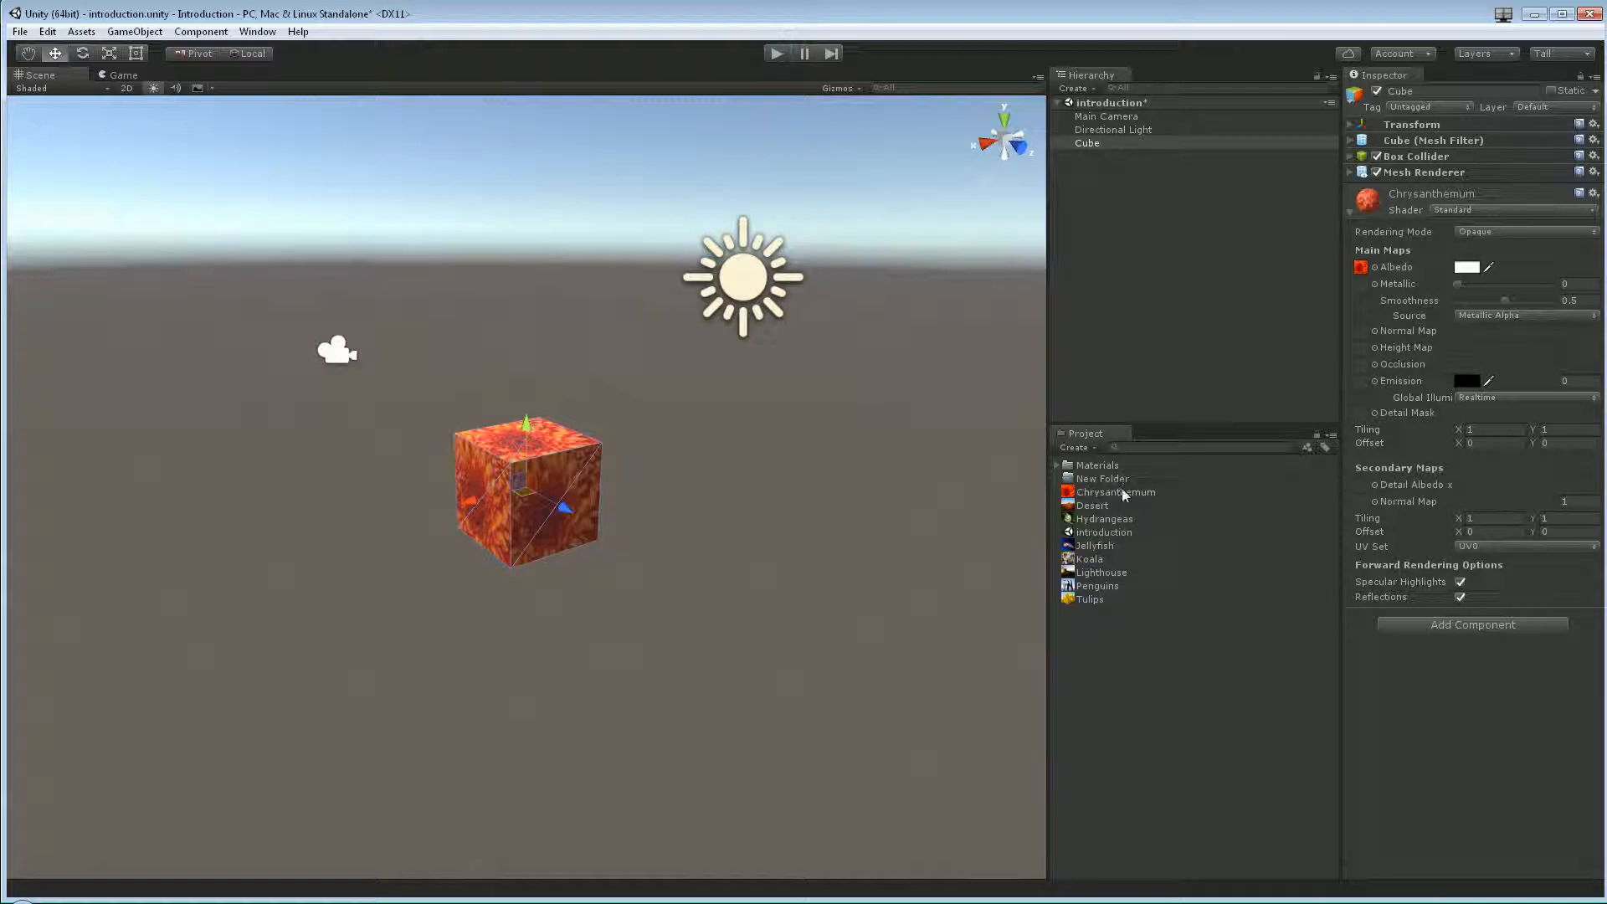
pyautogui.click(1059, 468)
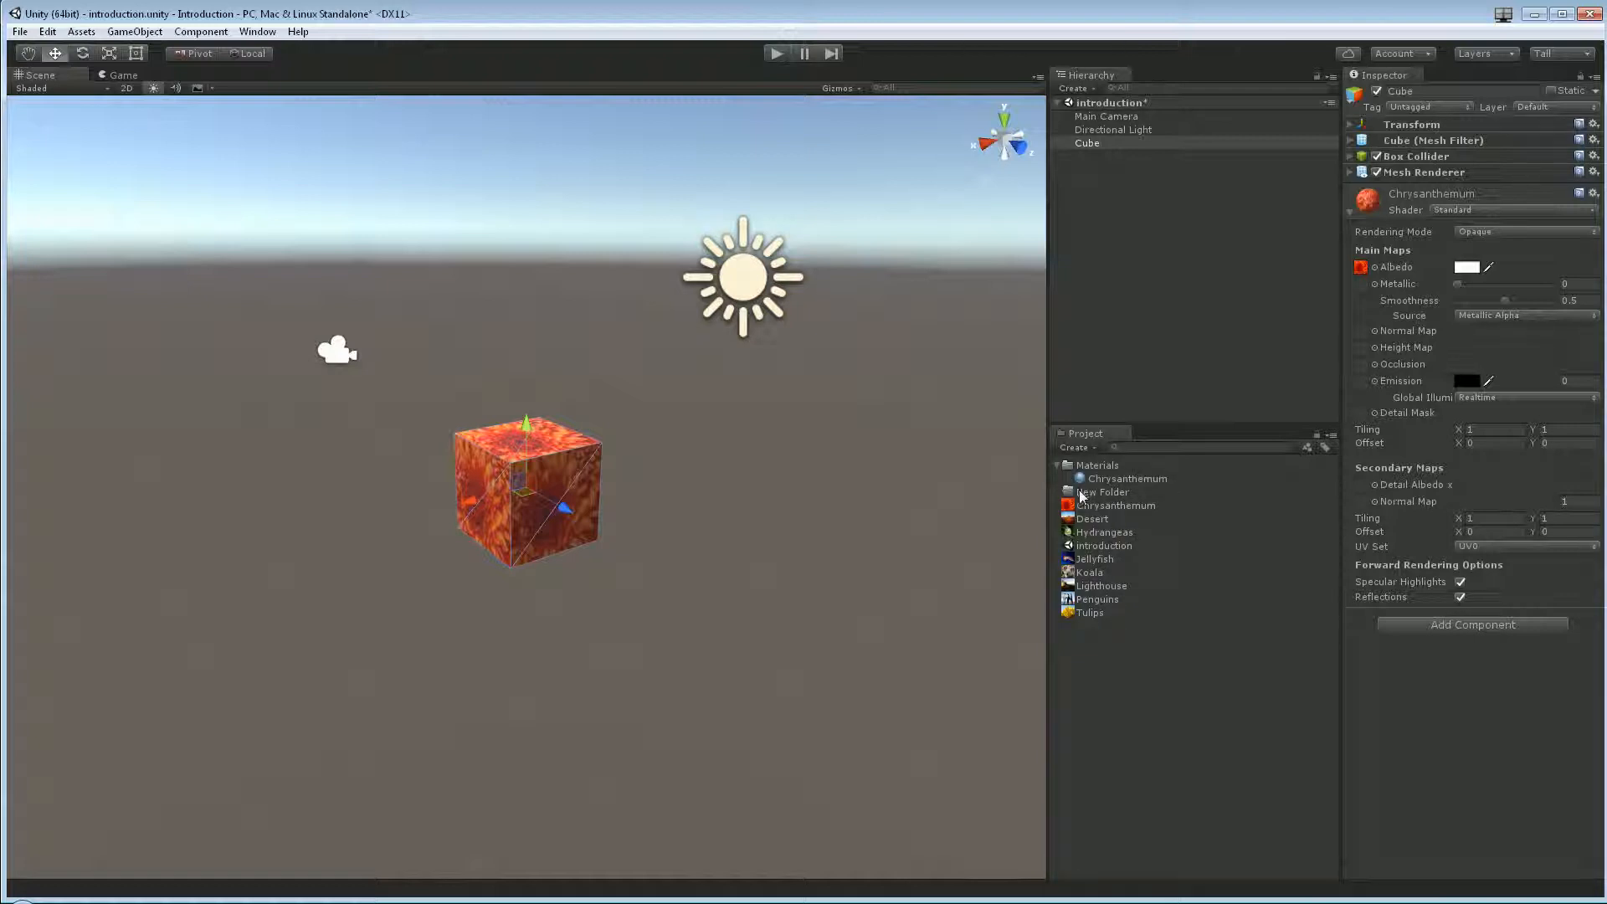
pyautogui.click(1122, 479)
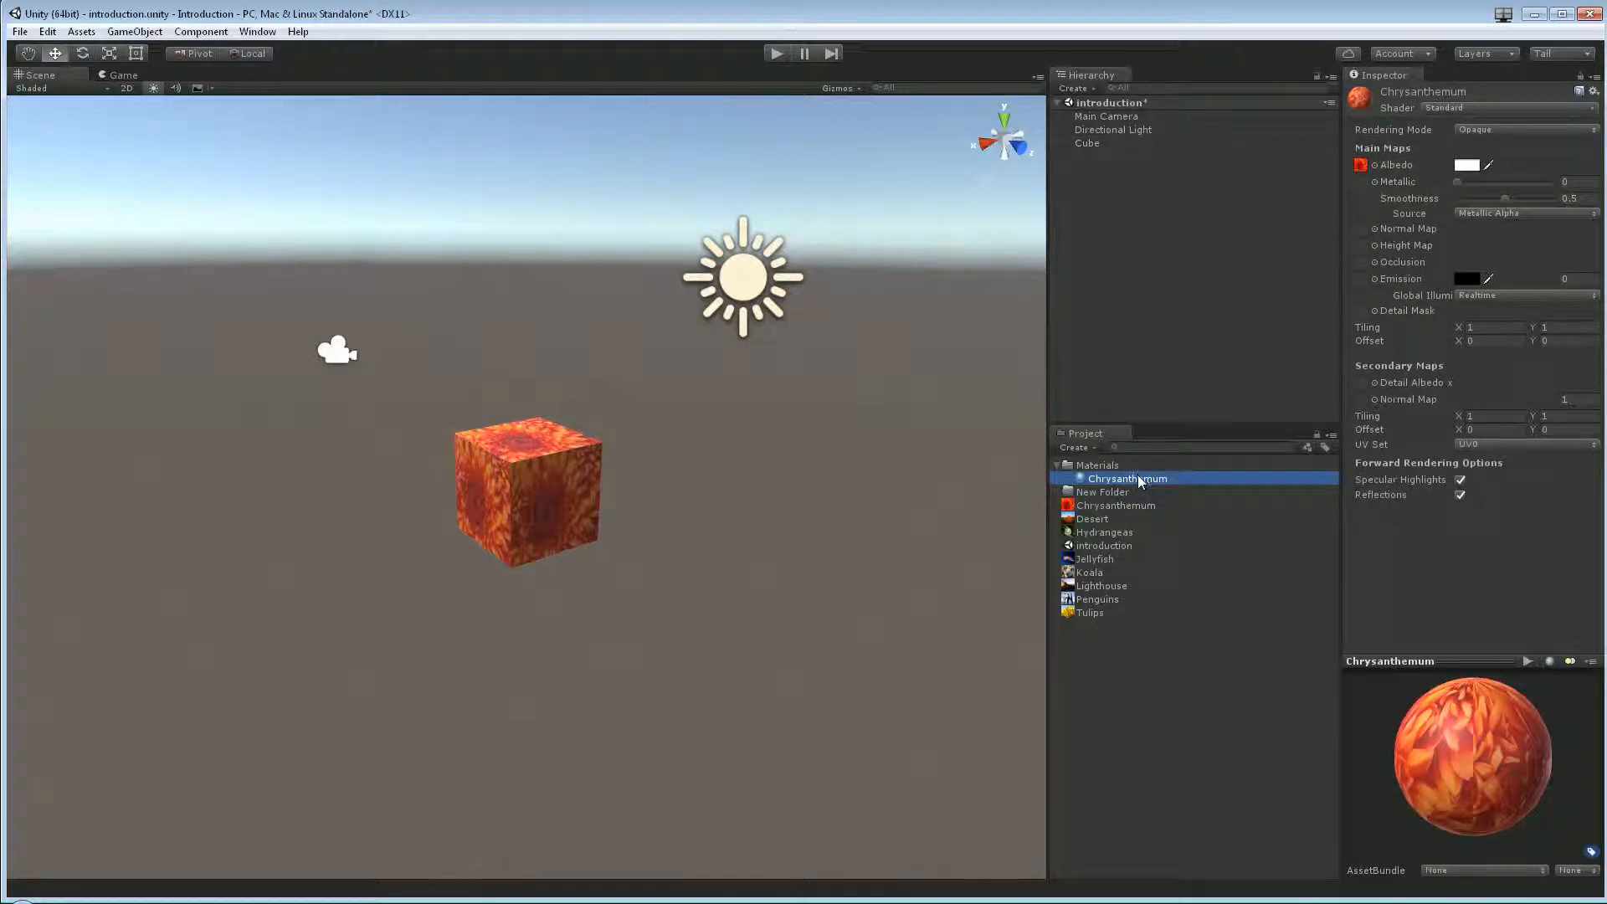
pyautogui.scroll(5, 563, 469)
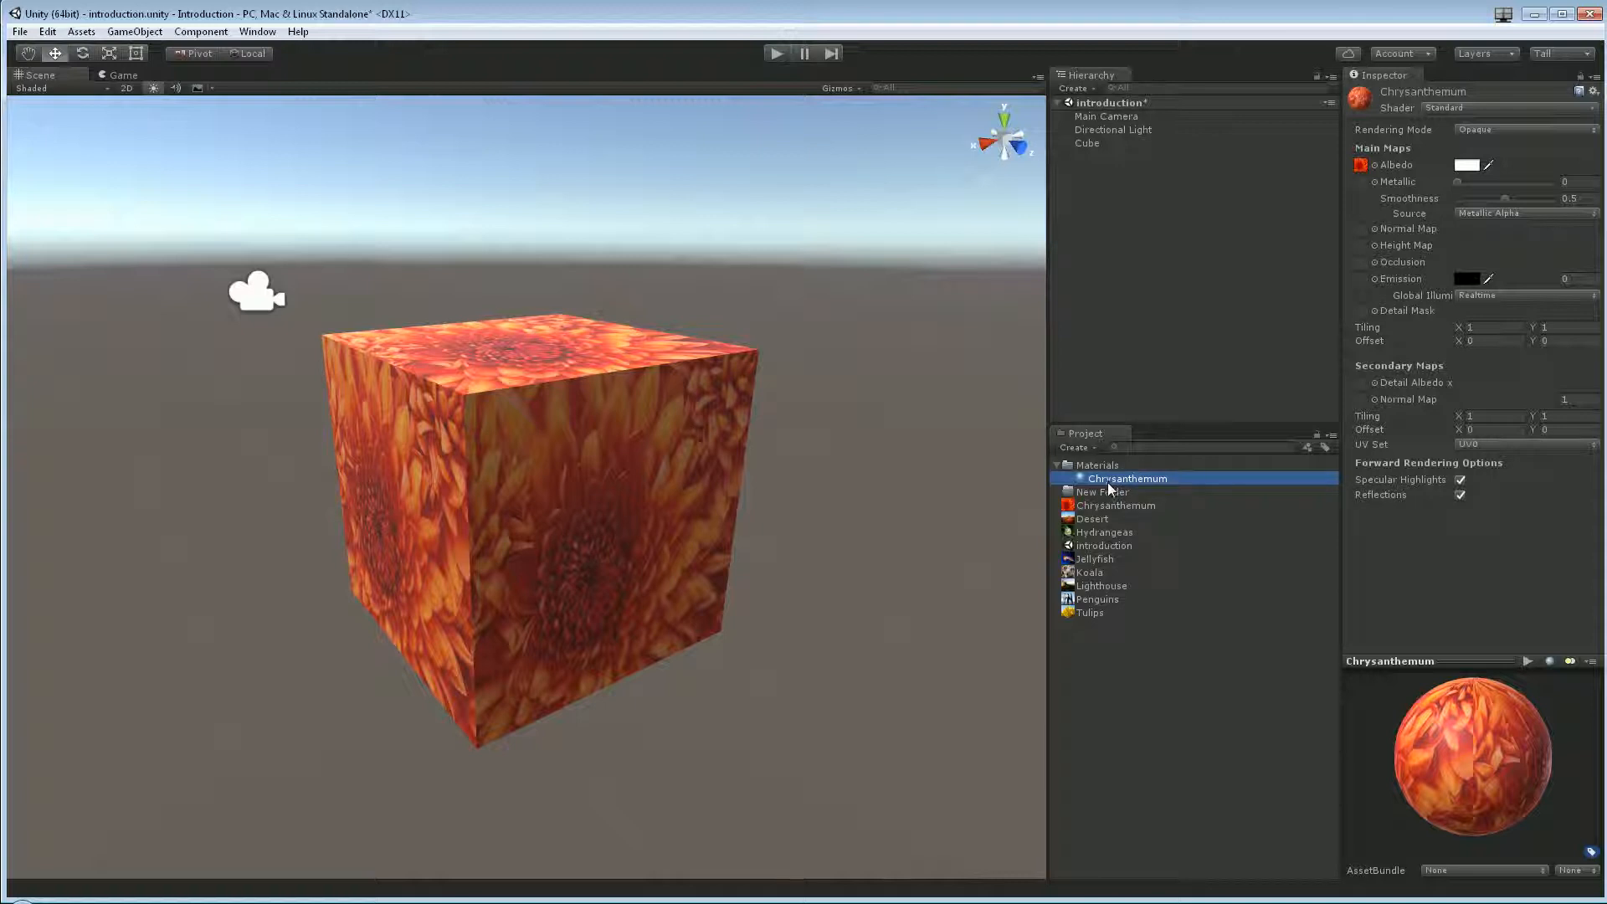
pyautogui.click(1203, 740)
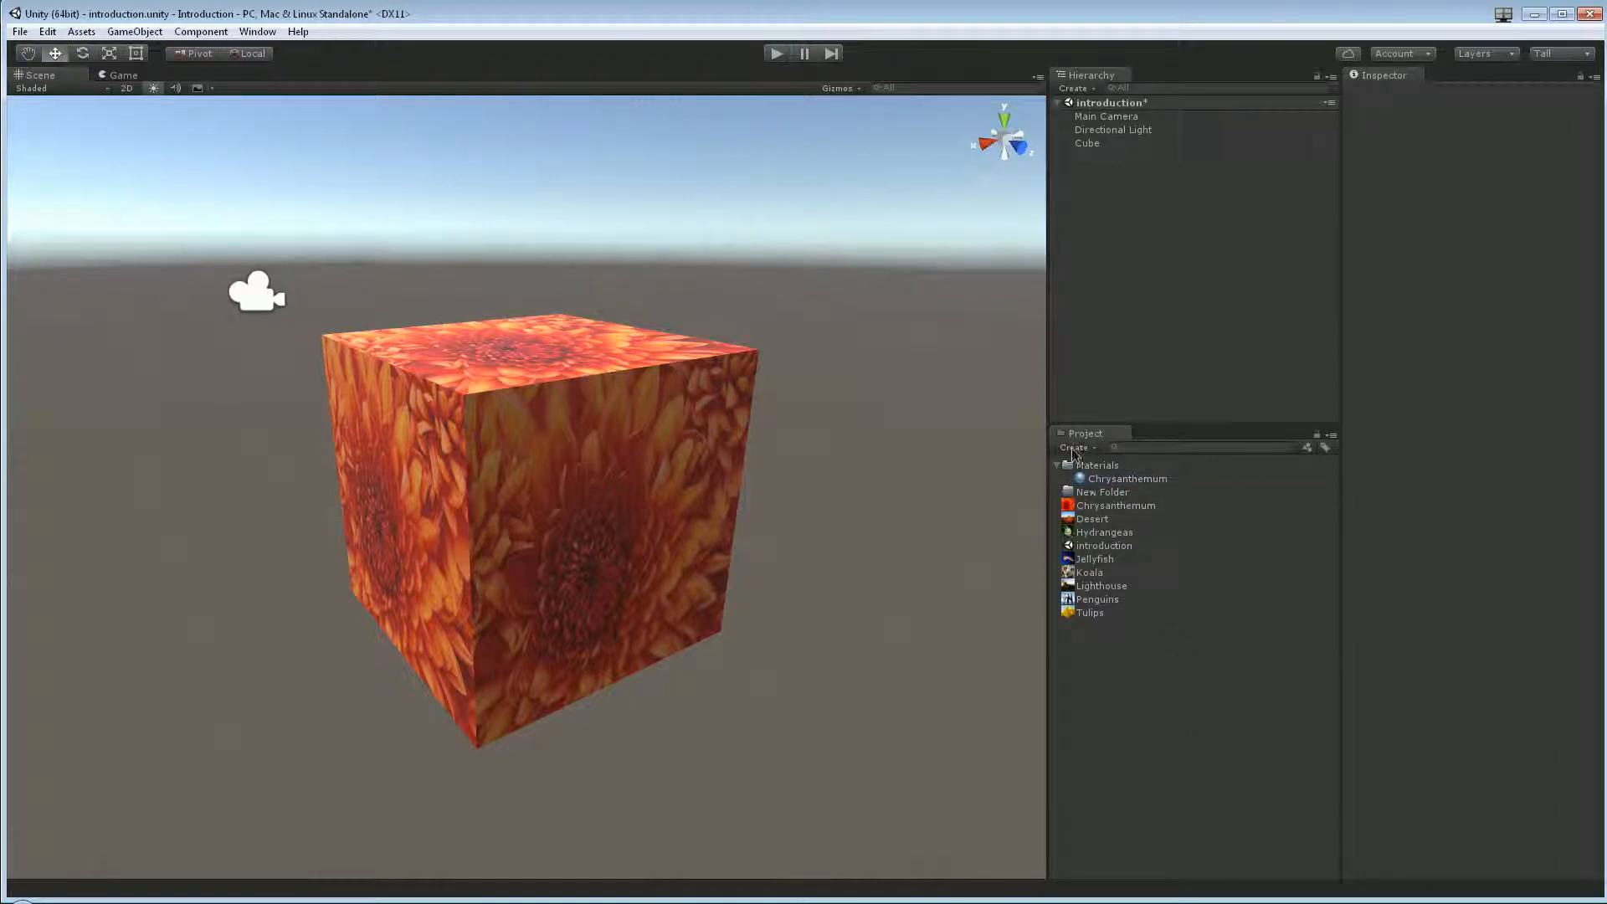
pyautogui.click(1096, 464)
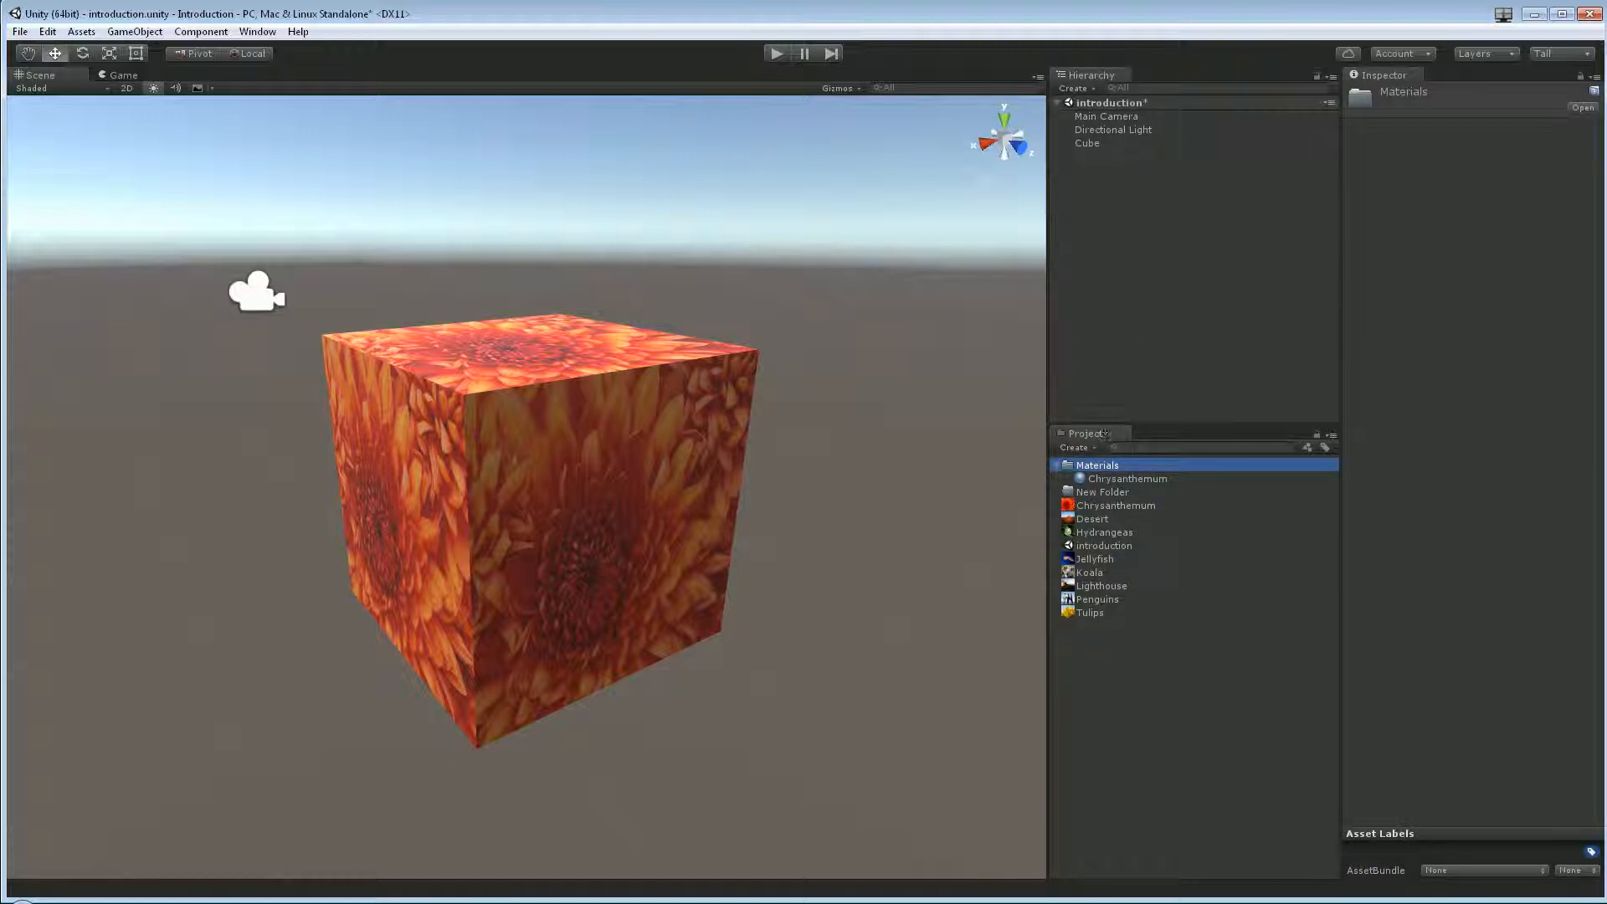
# Step: Rename the Chrysanthemum texture to Chrysanthemum 2 and check the Albedo map of the Chrysanthemum material
pyautogui.click(1125, 513)
pyautogui.click(1124, 506)
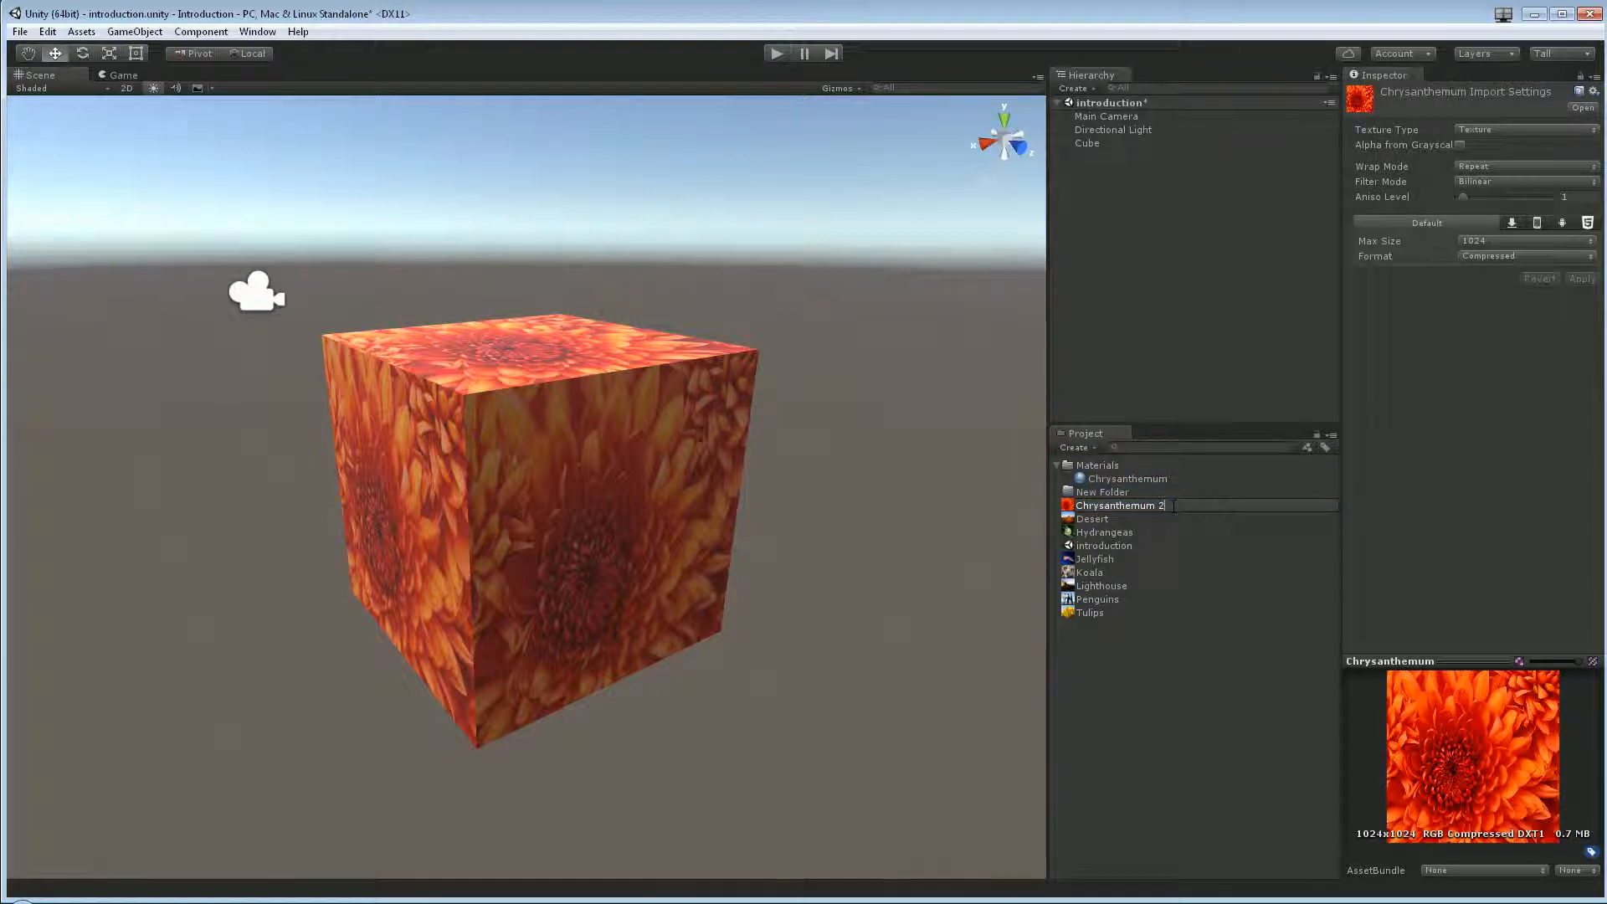
pyautogui.press('Return')
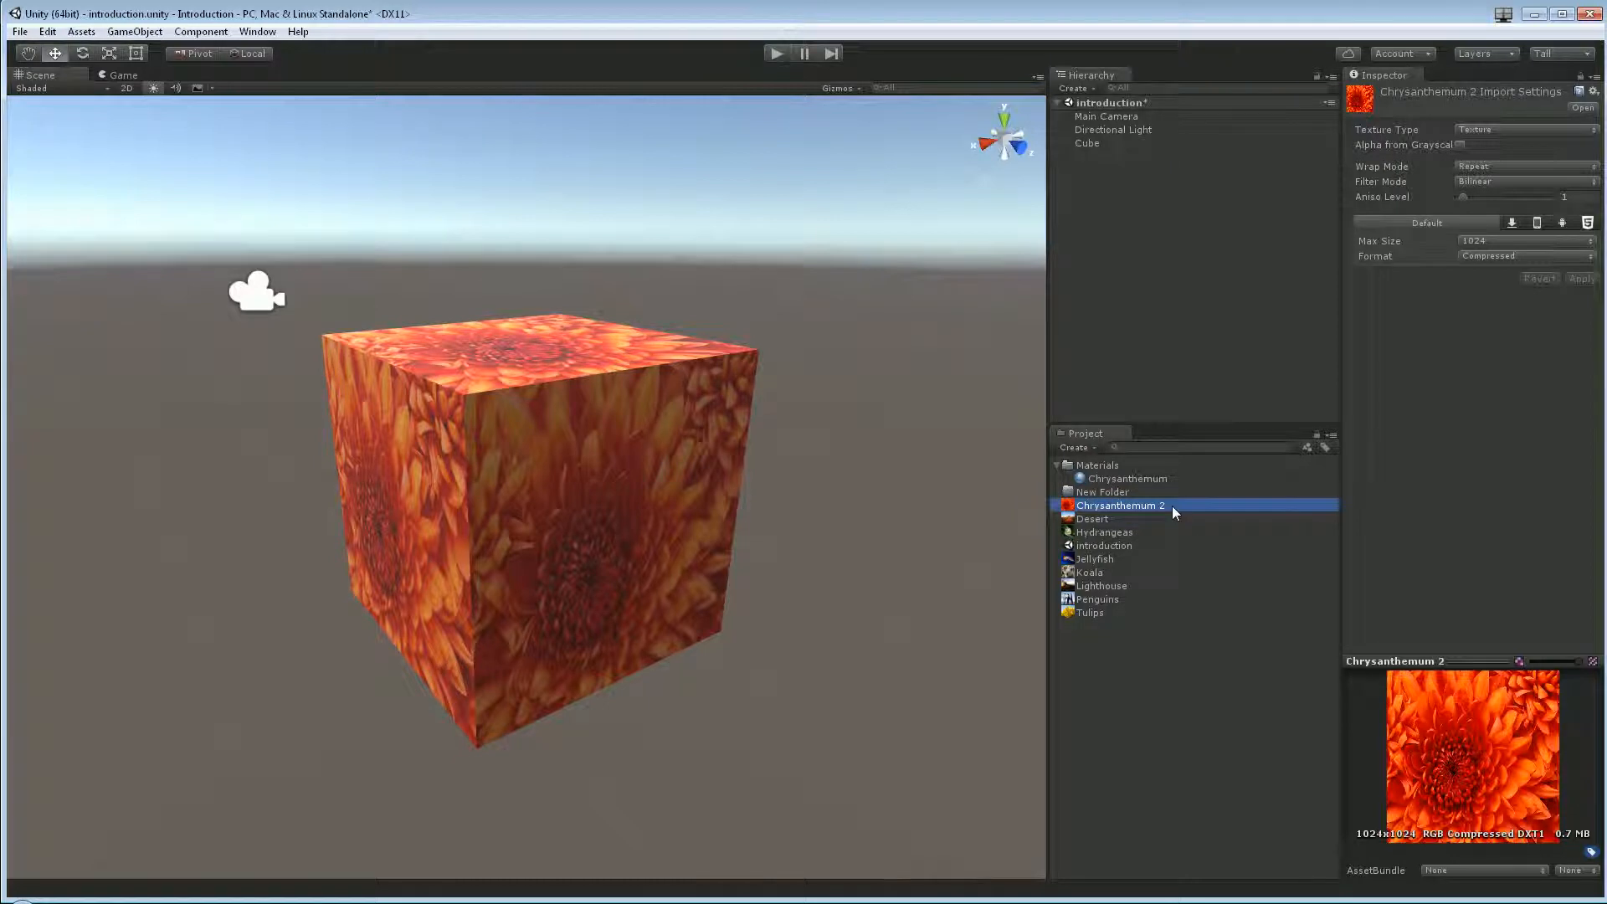
pyautogui.click(1127, 480)
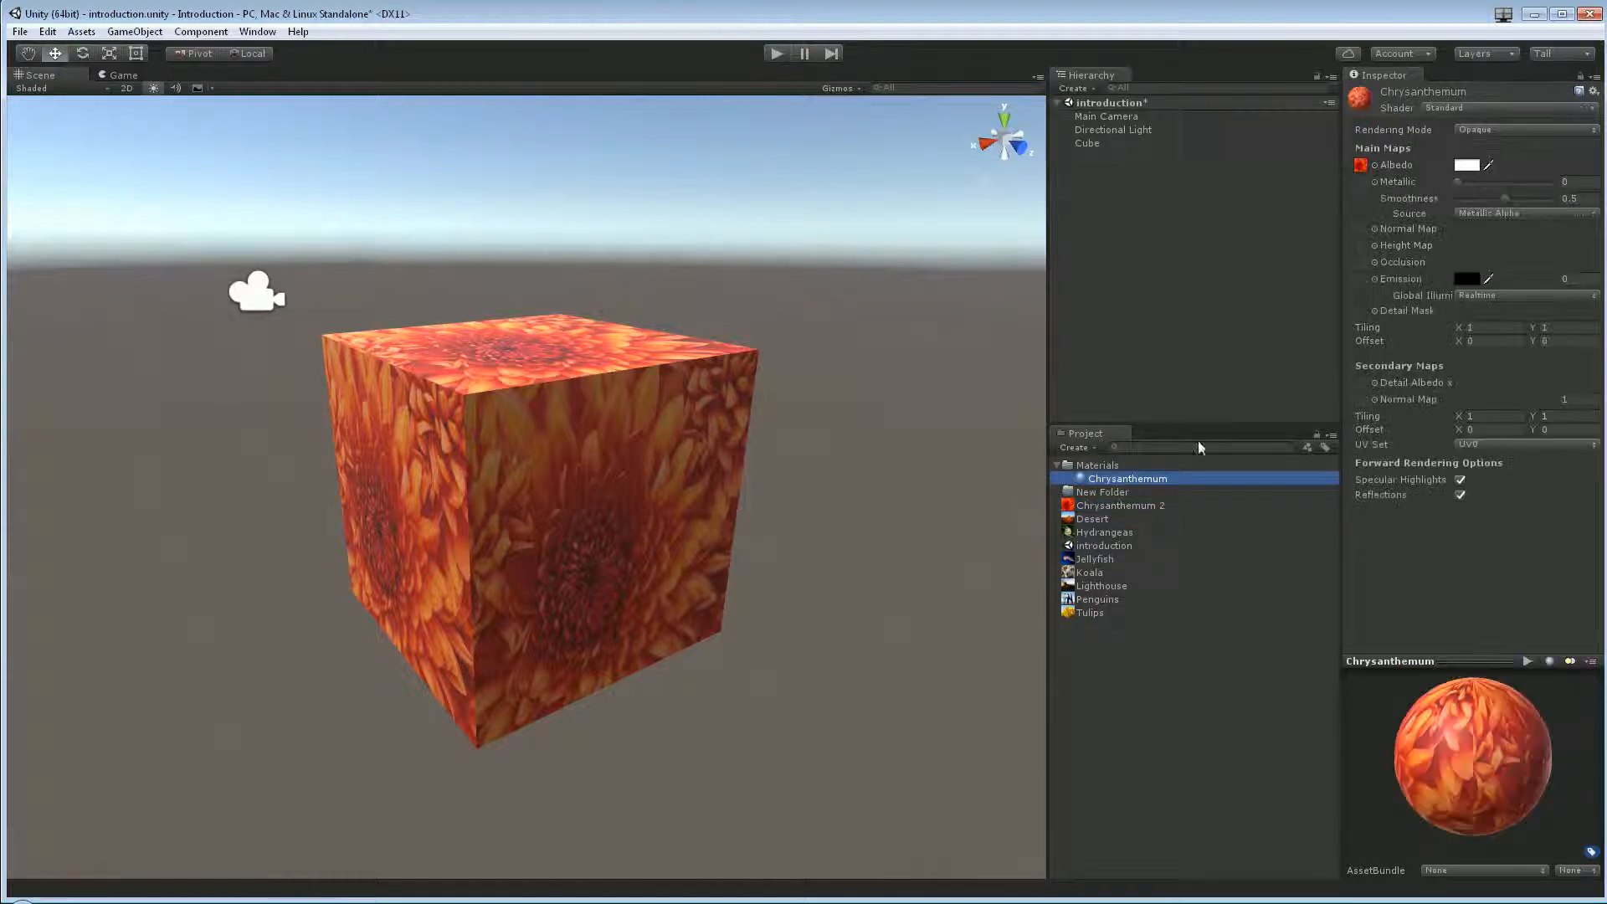
pyautogui.click(1396, 167)
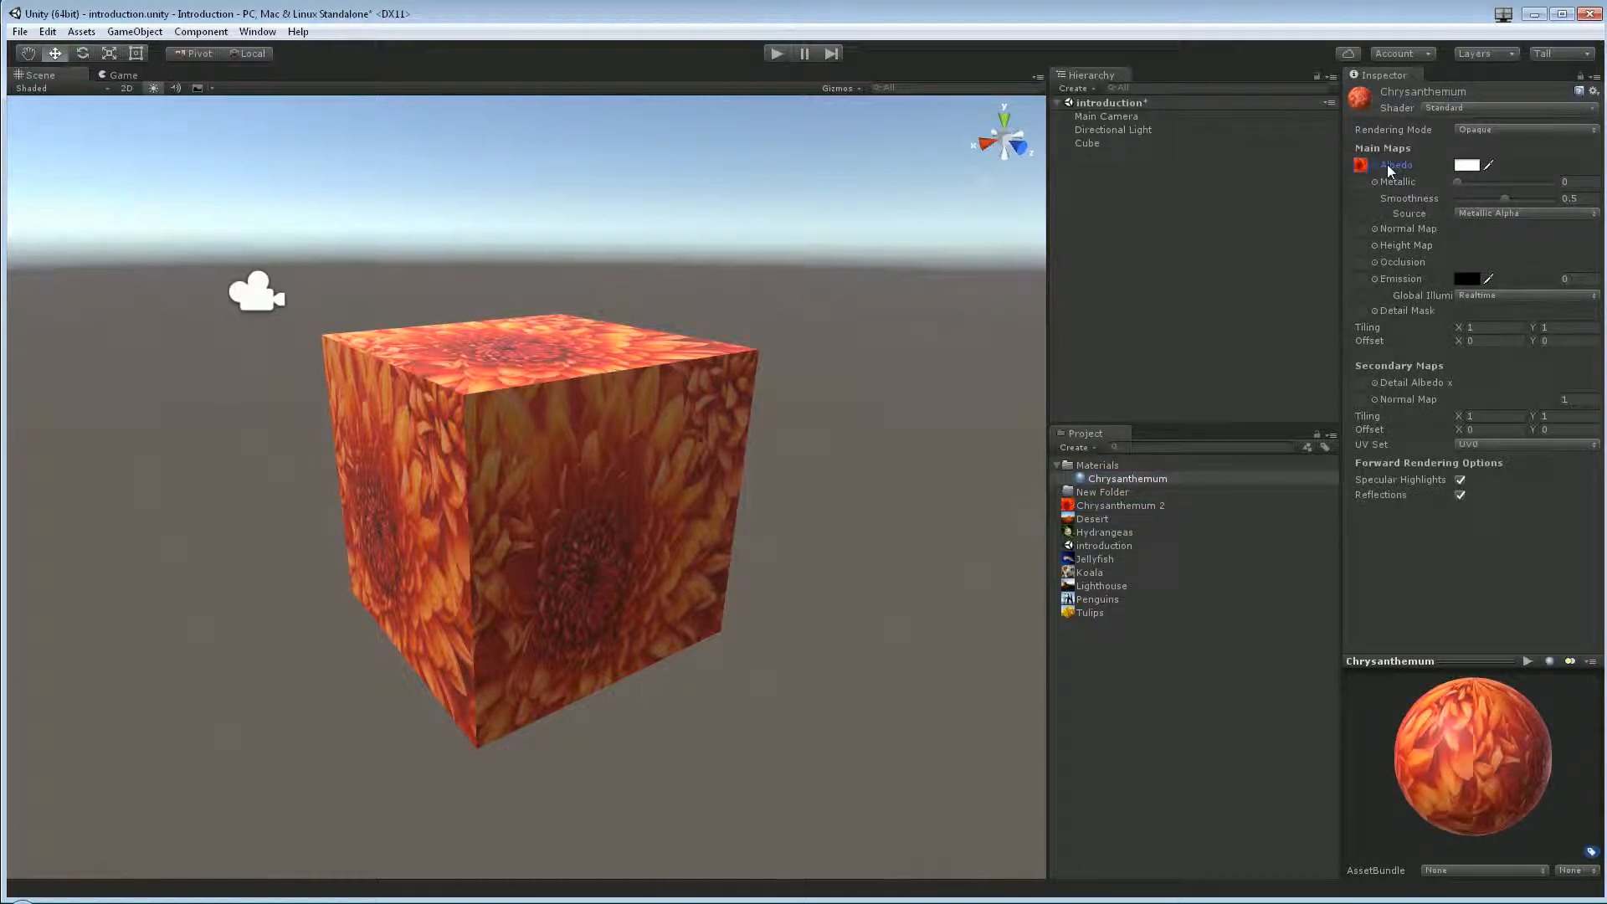
# Step: Show the Chrysanthemum 2 texture in Windows Explorer and rename its image file to Chrysanthemum 3.jpg
pyautogui.rightClick(1135, 507)
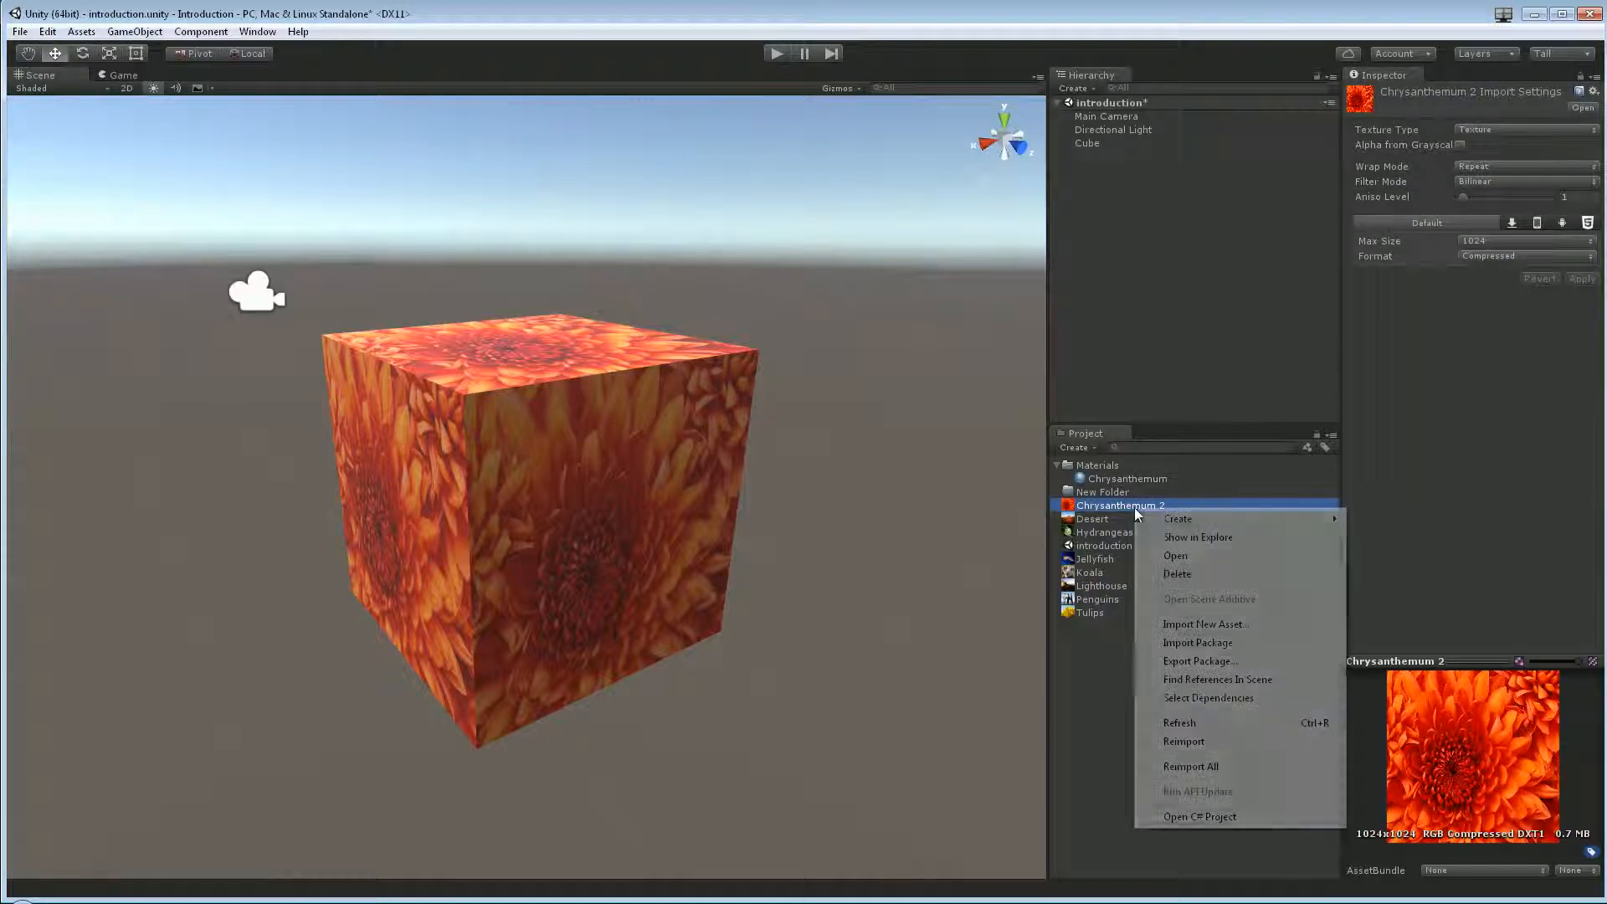
pyautogui.click(1173, 530)
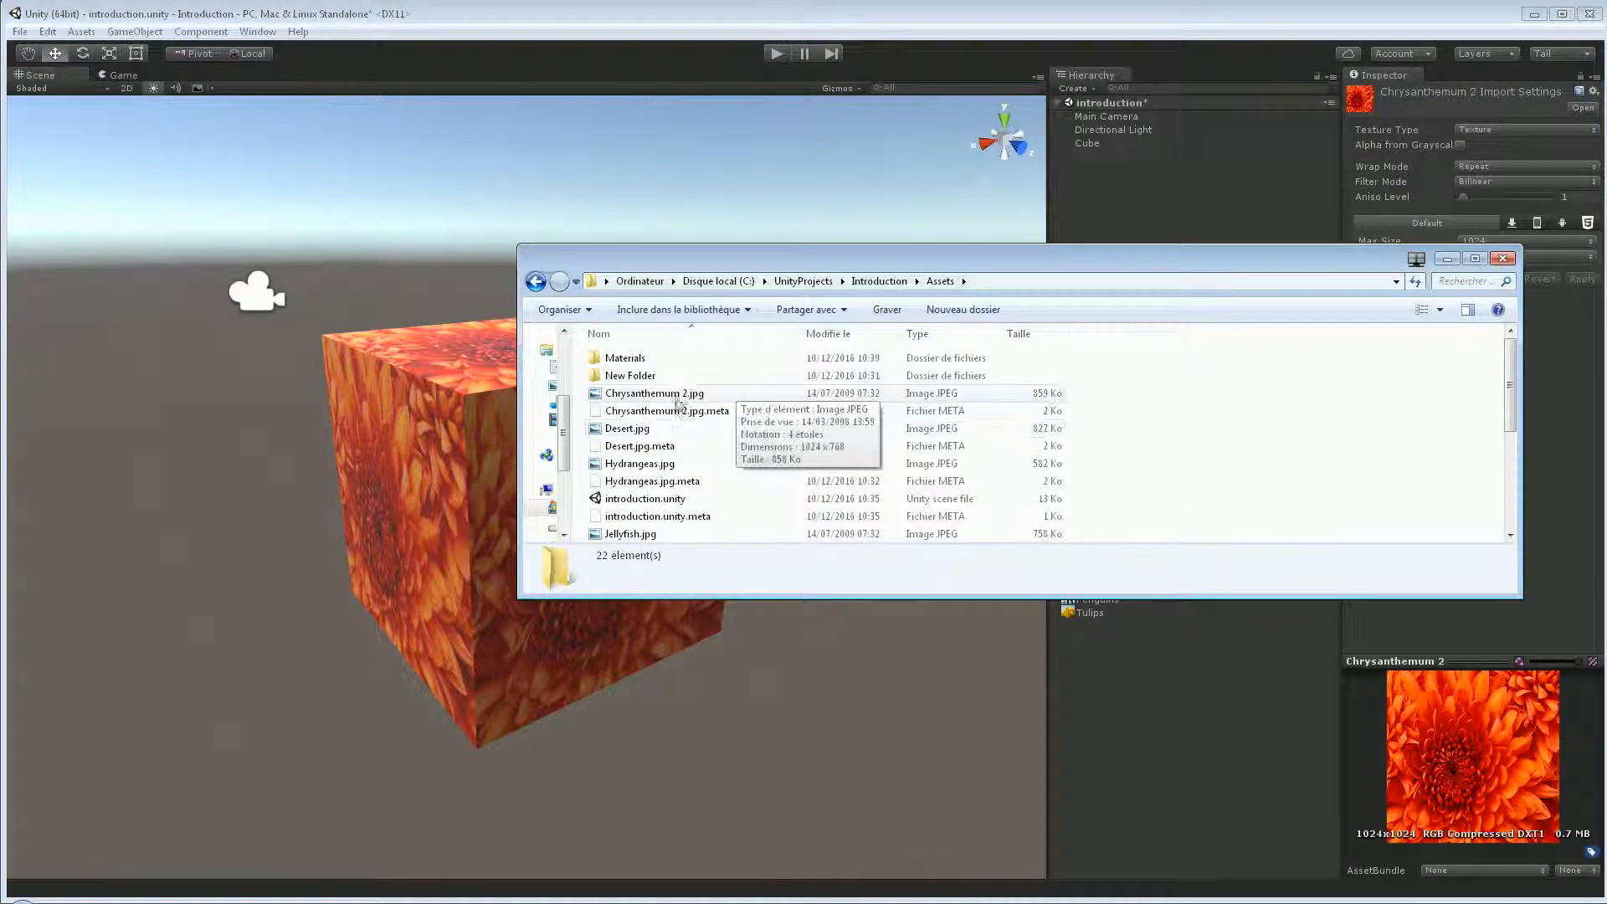
pyautogui.scroll(-4, 707, 452)
pyautogui.scroll(4, 705, 452)
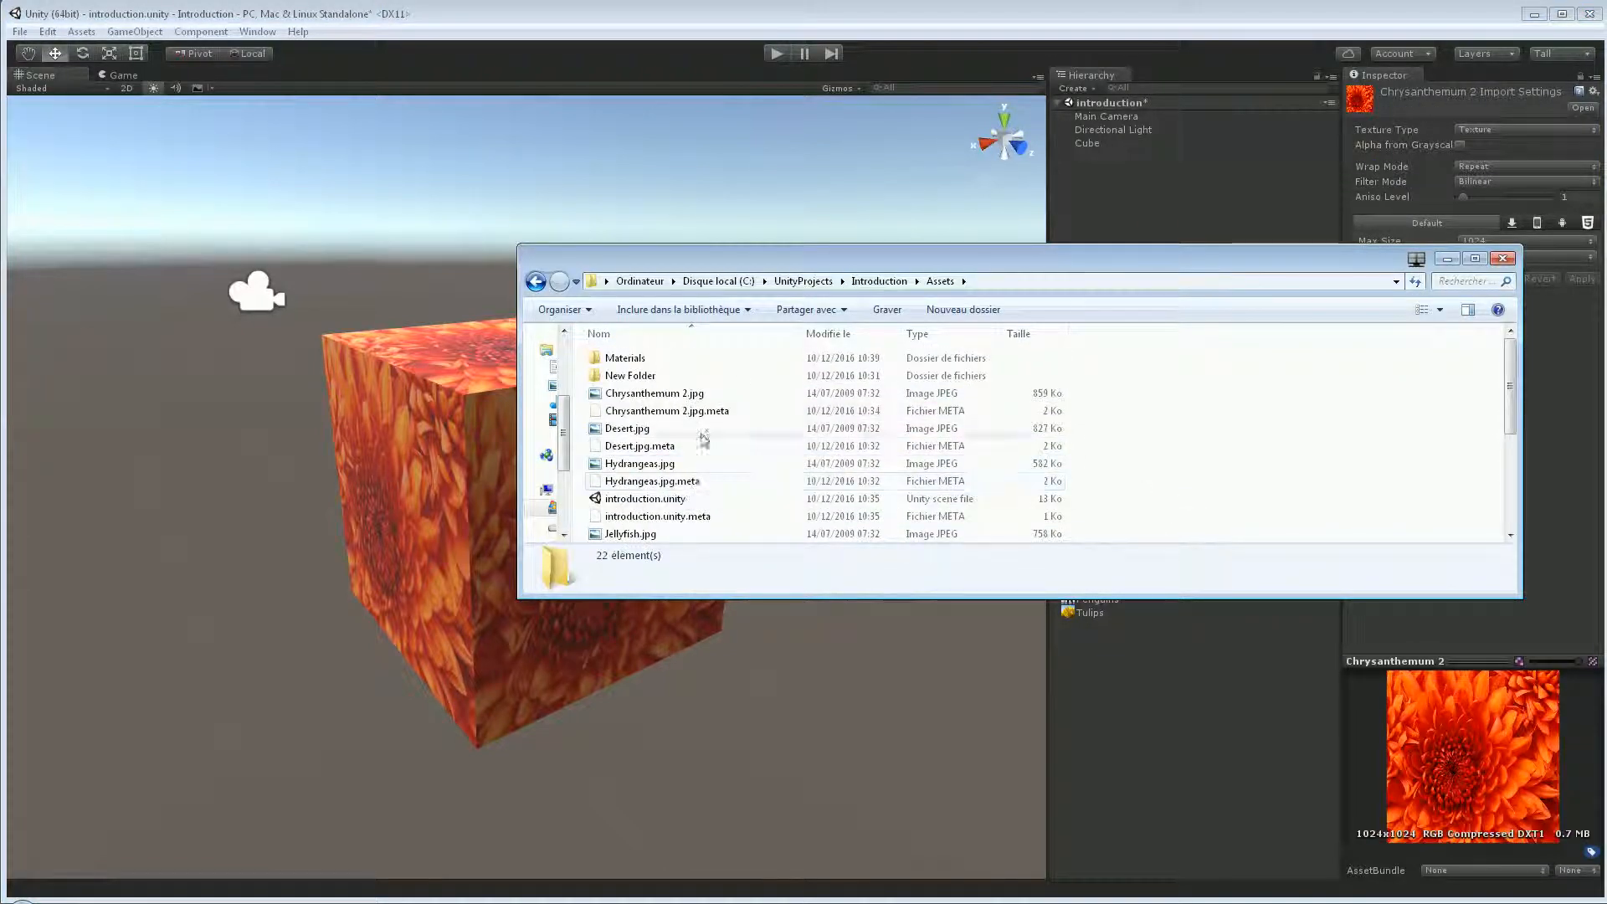
pyautogui.click(679, 393)
pyautogui.click(678, 394)
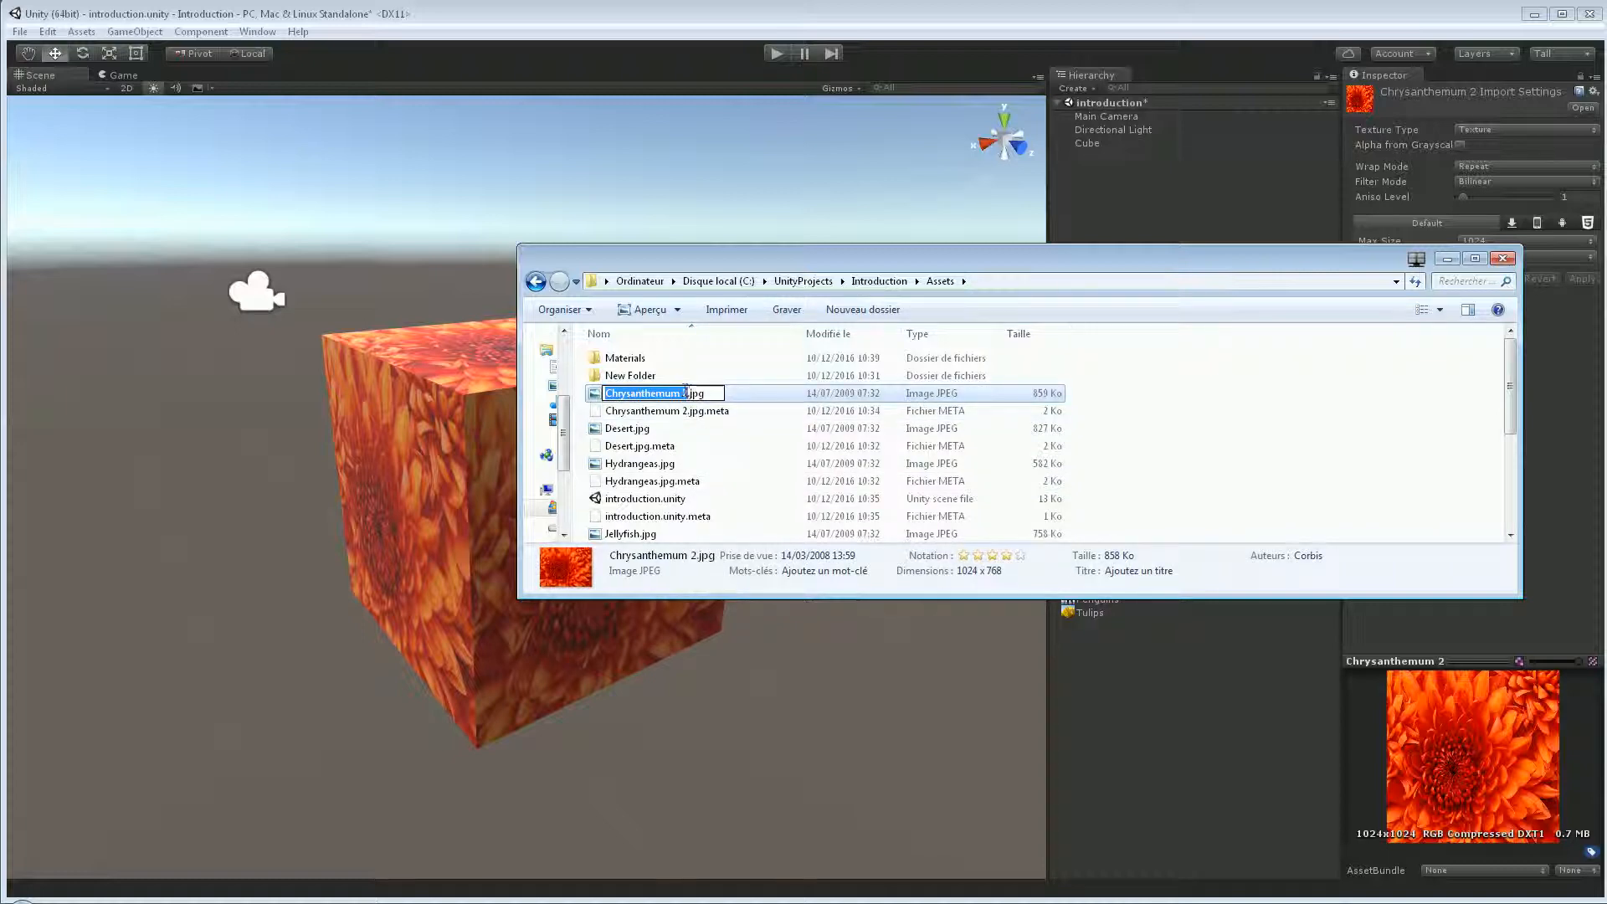
pyautogui.press('Right')
pyautogui.press('BackSpace')
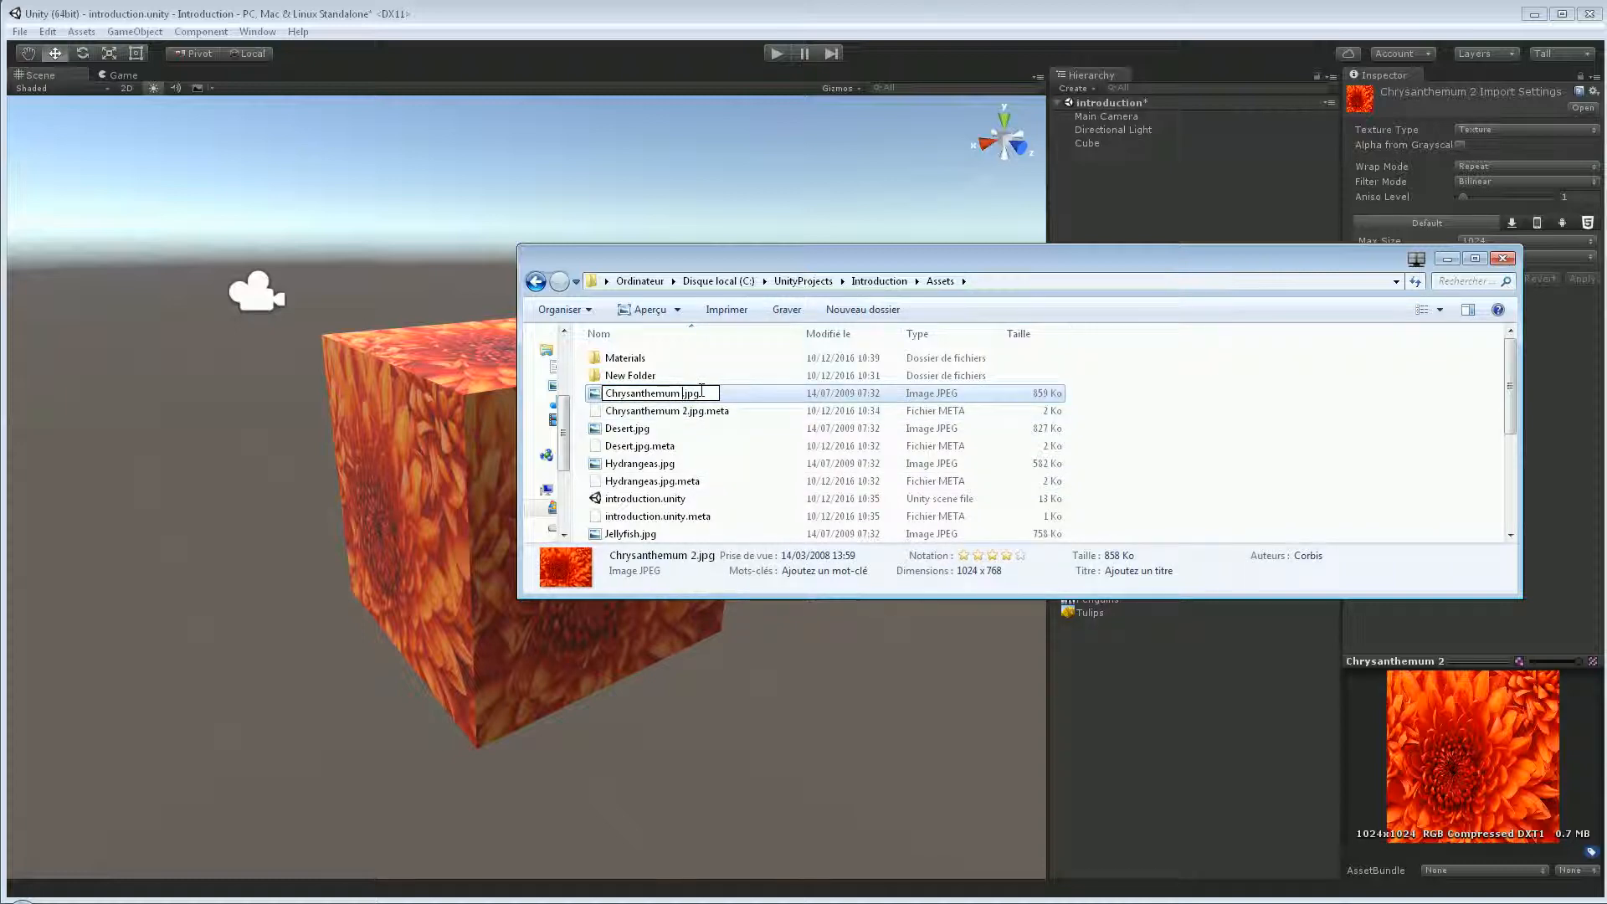
pyautogui.write('3')
pyautogui.press('Return')
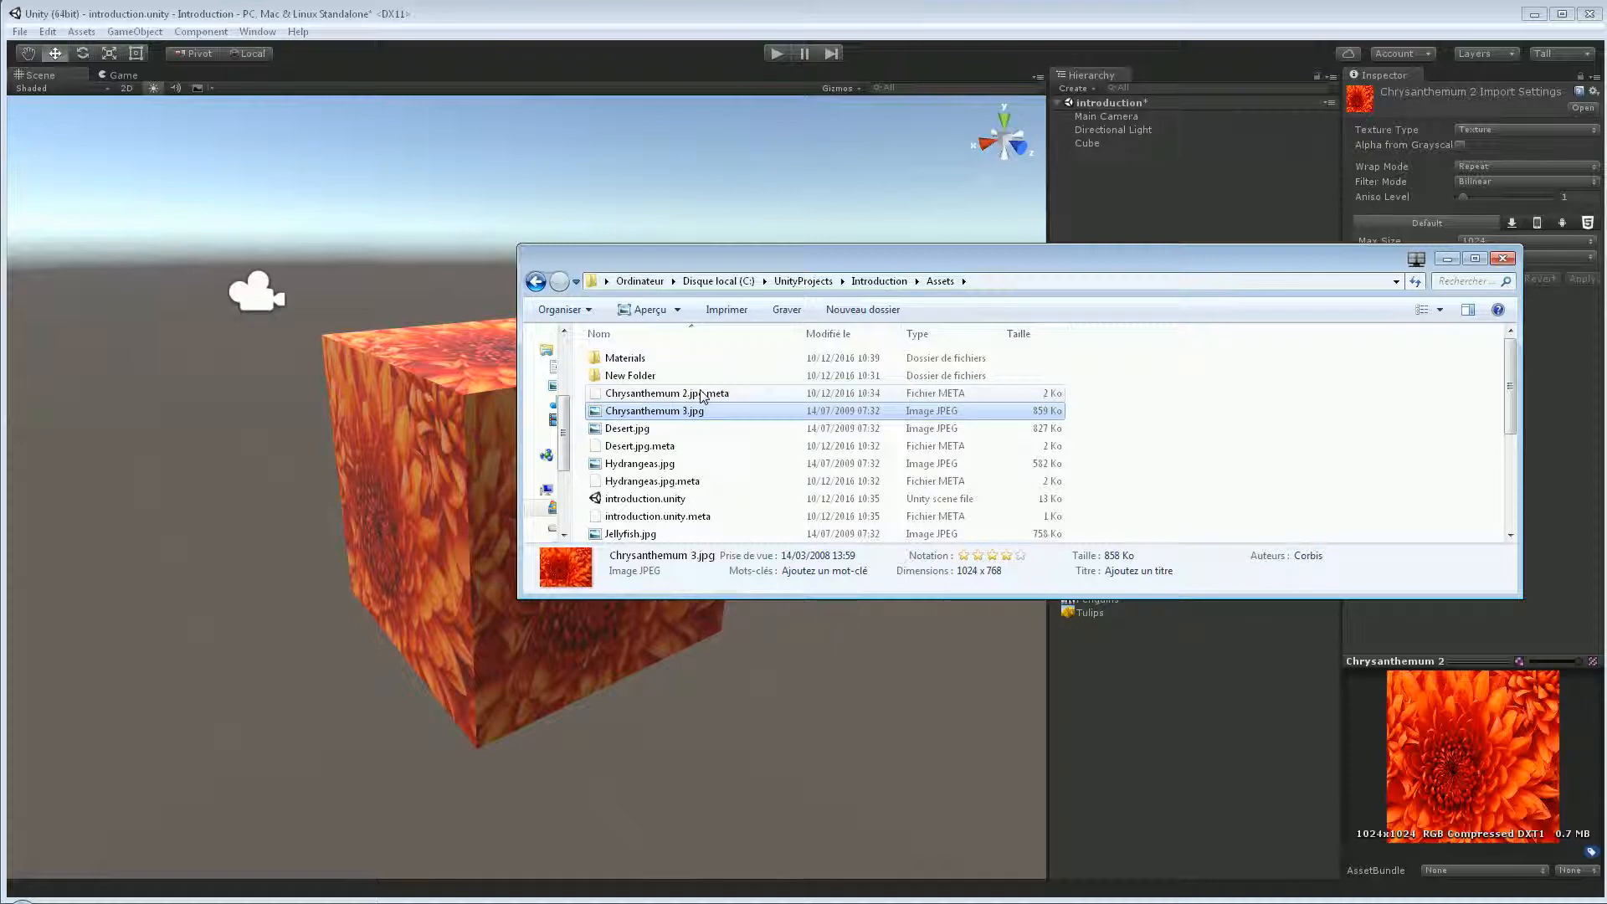
# Step: Return to Unity and examine the Chrysanthemum 3 texture's import settings and the Chrysanthemum material's Albedo map
pyautogui.hotkey('alt', 'Tab')
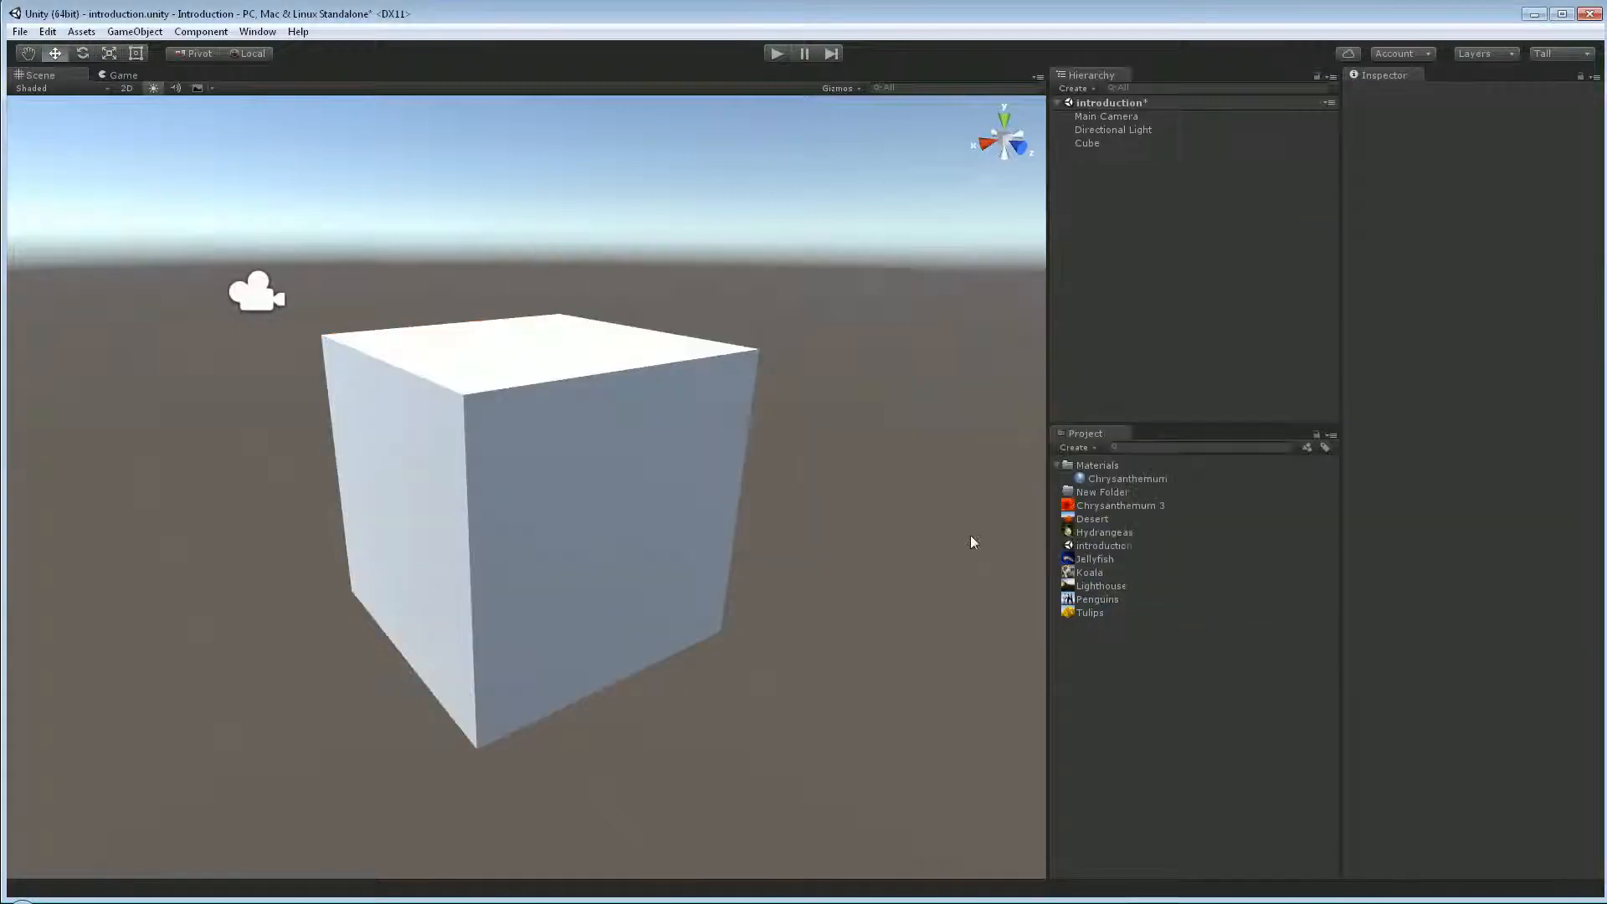
pyautogui.click(1159, 504)
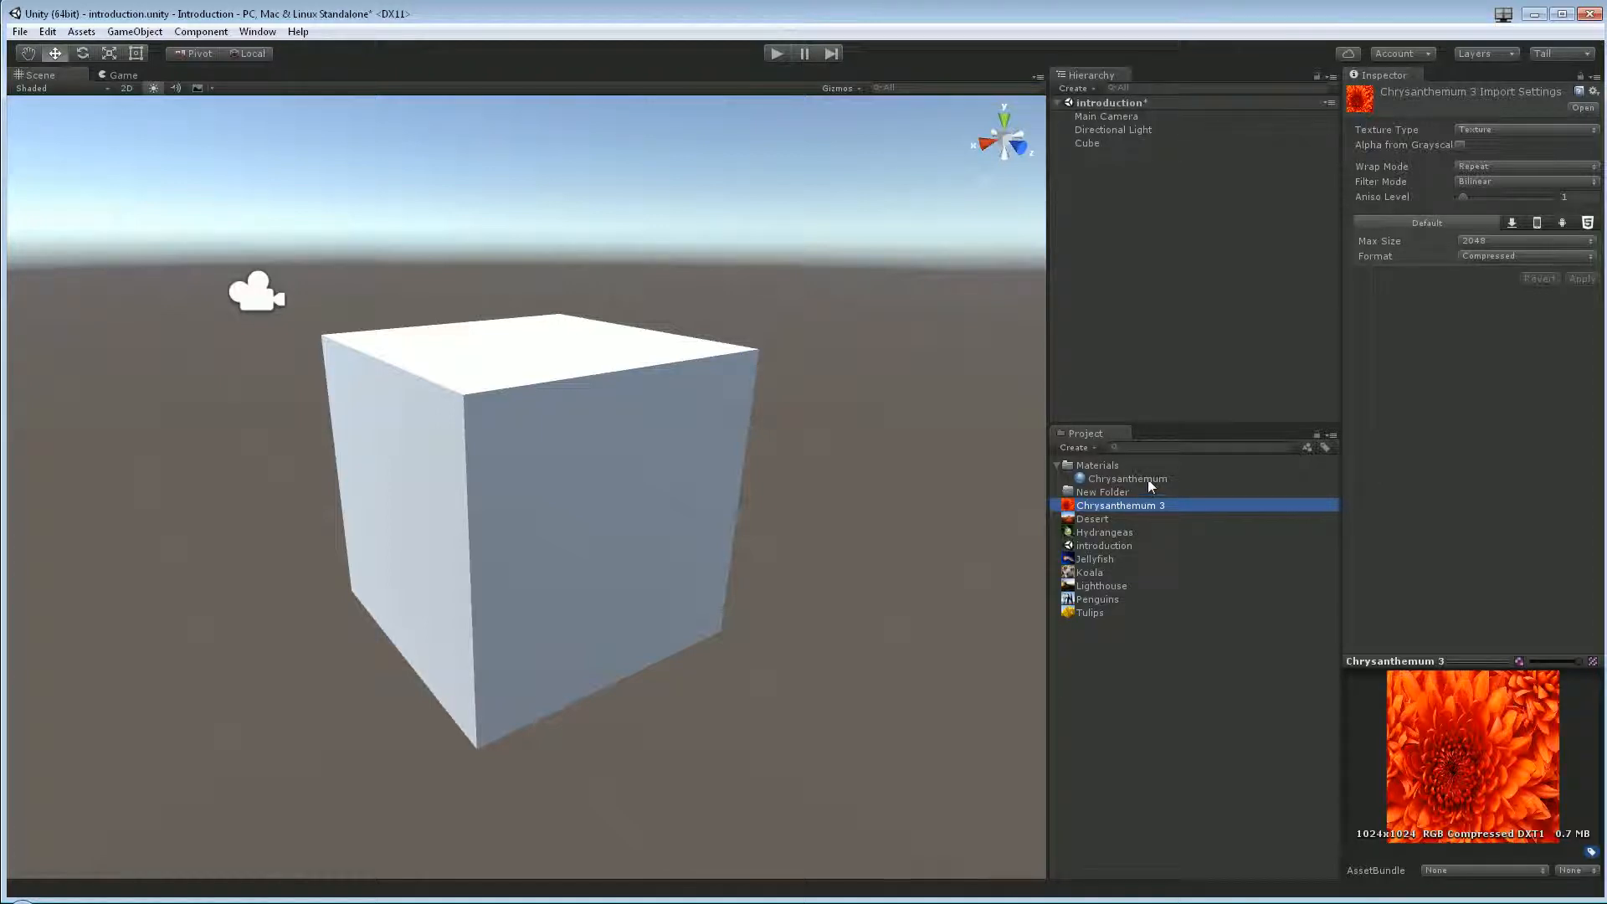
pyautogui.click(1148, 480)
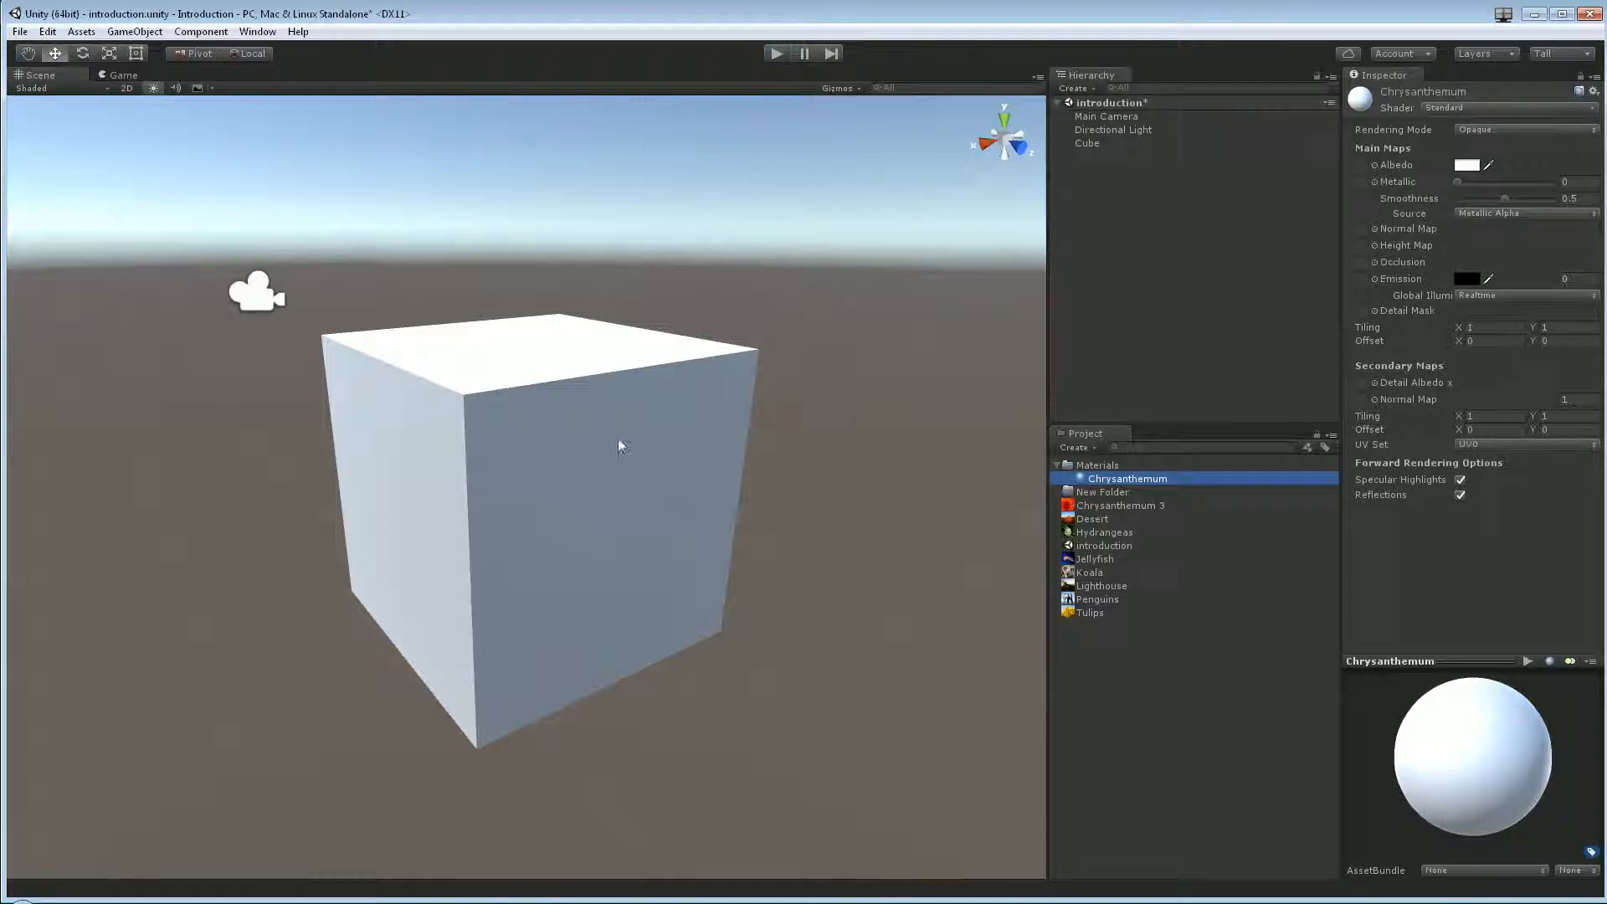
pyautogui.click(1131, 507)
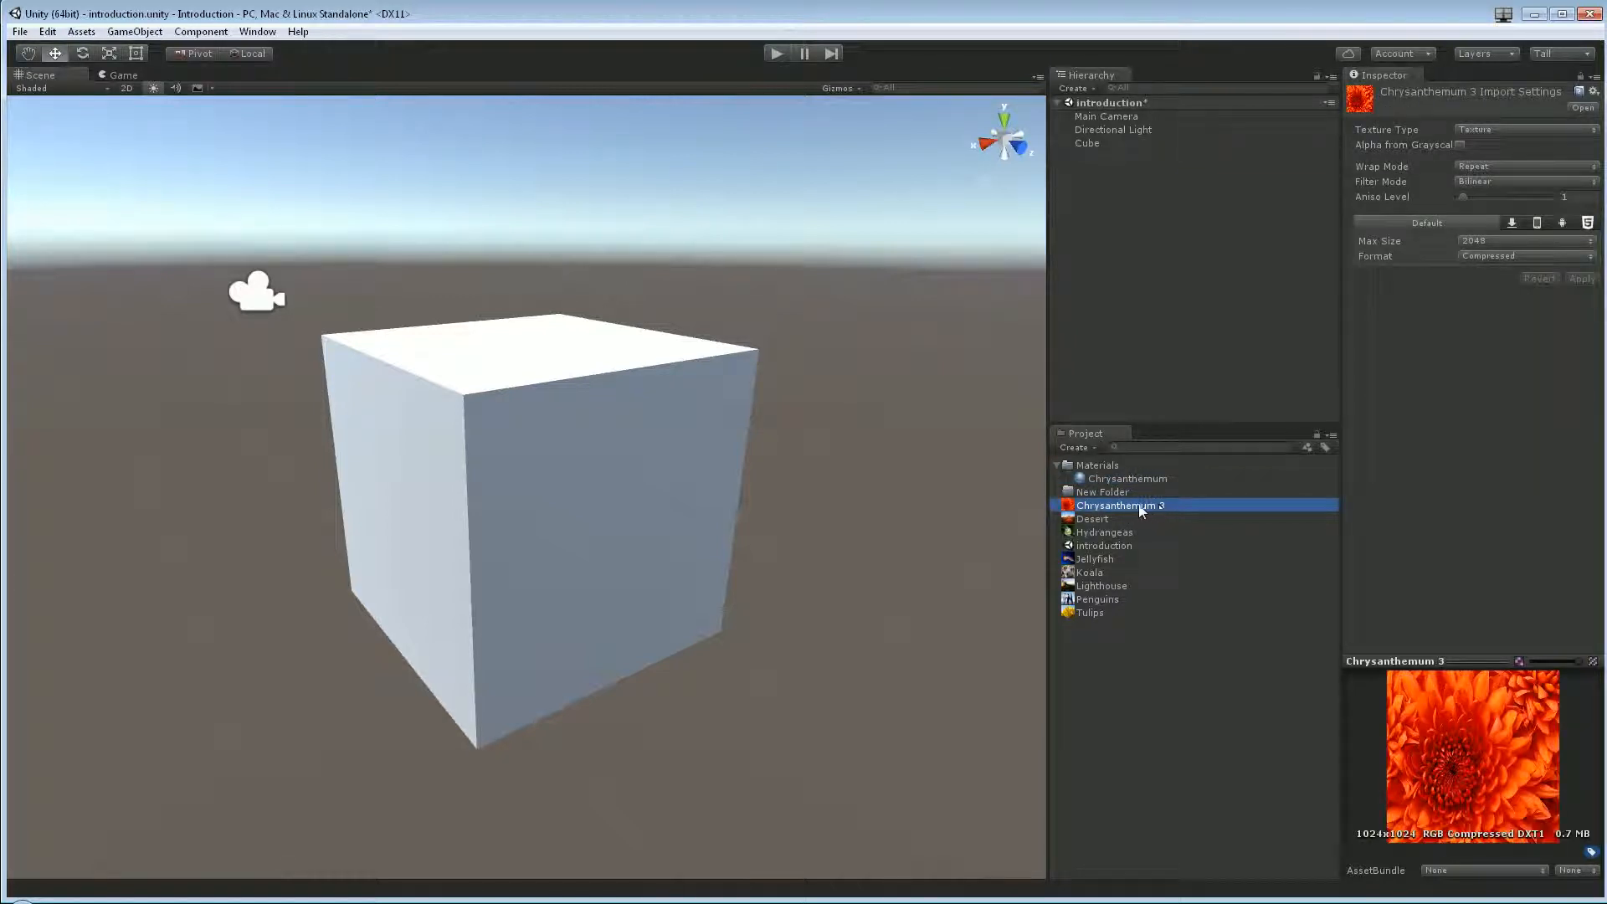
pyautogui.moveTo(1159, 504)
pyautogui.mouseDown()
pyautogui.moveTo(1120, 471)
pyautogui.moveTo(1128, 500)
pyautogui.mouseUp()
pyautogui.hotkey('alt', 'Tab')
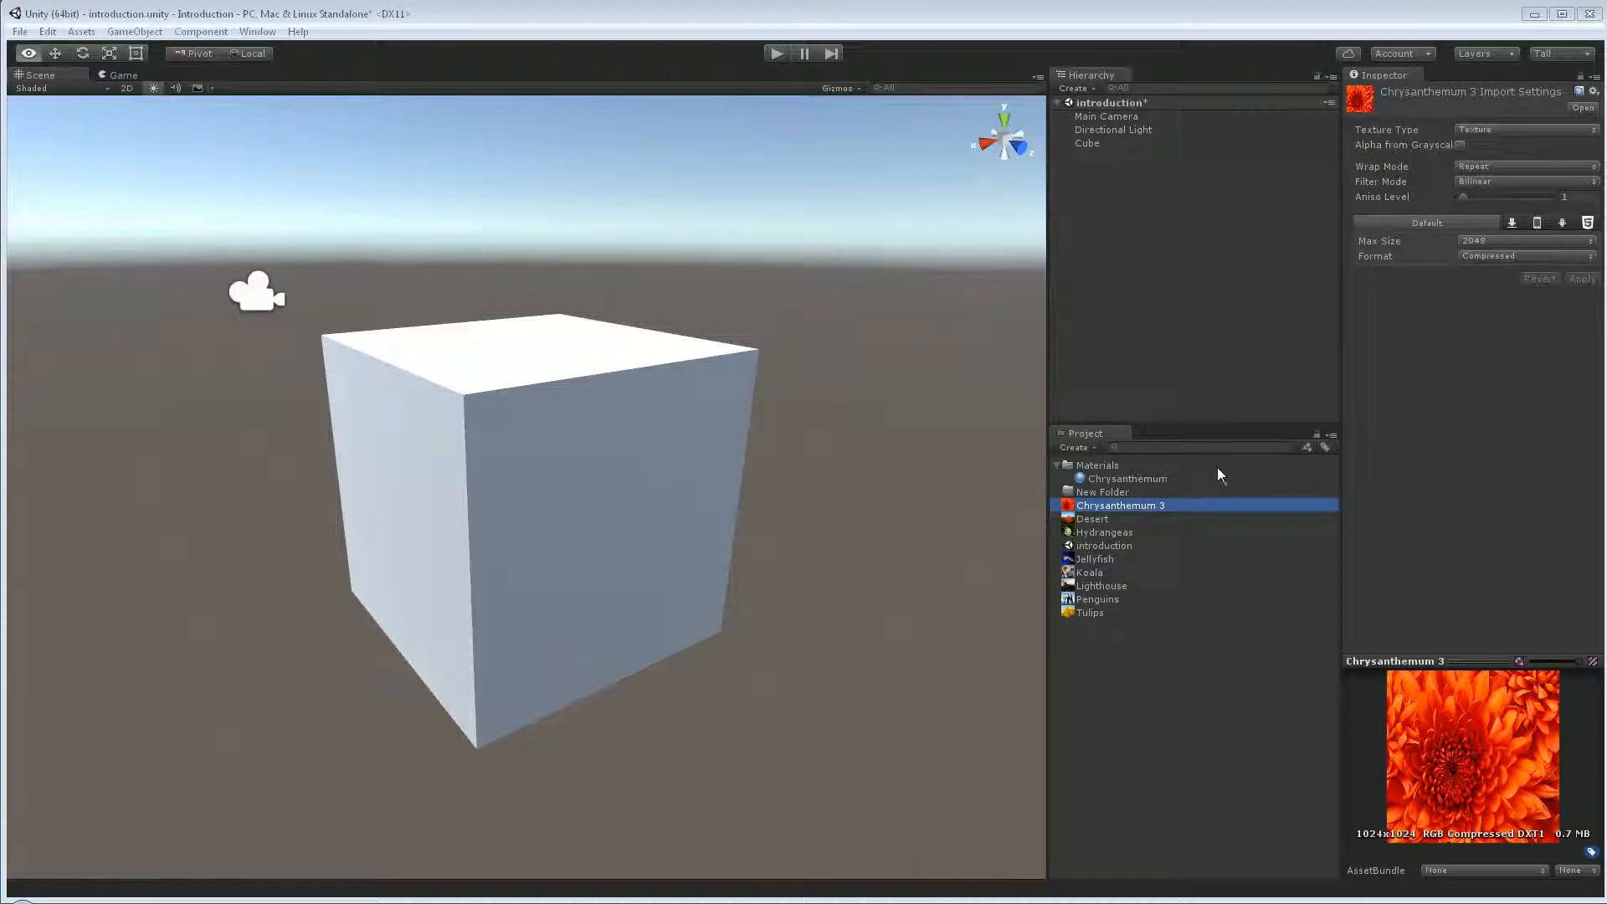
pyautogui.click(1141, 480)
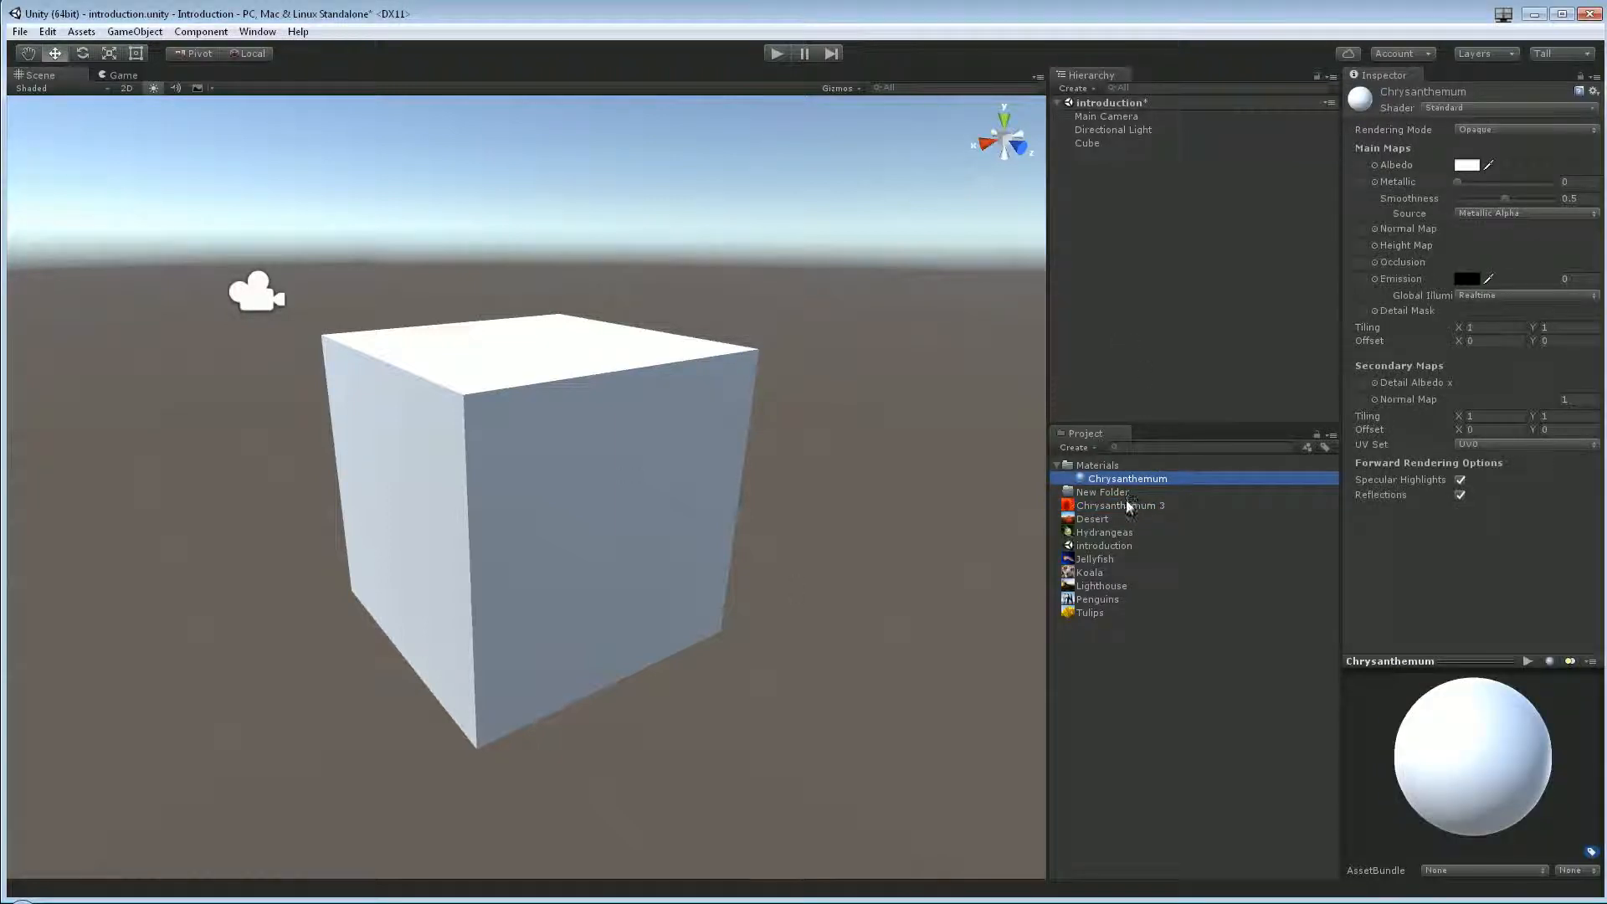
pyautogui.click(1128, 506)
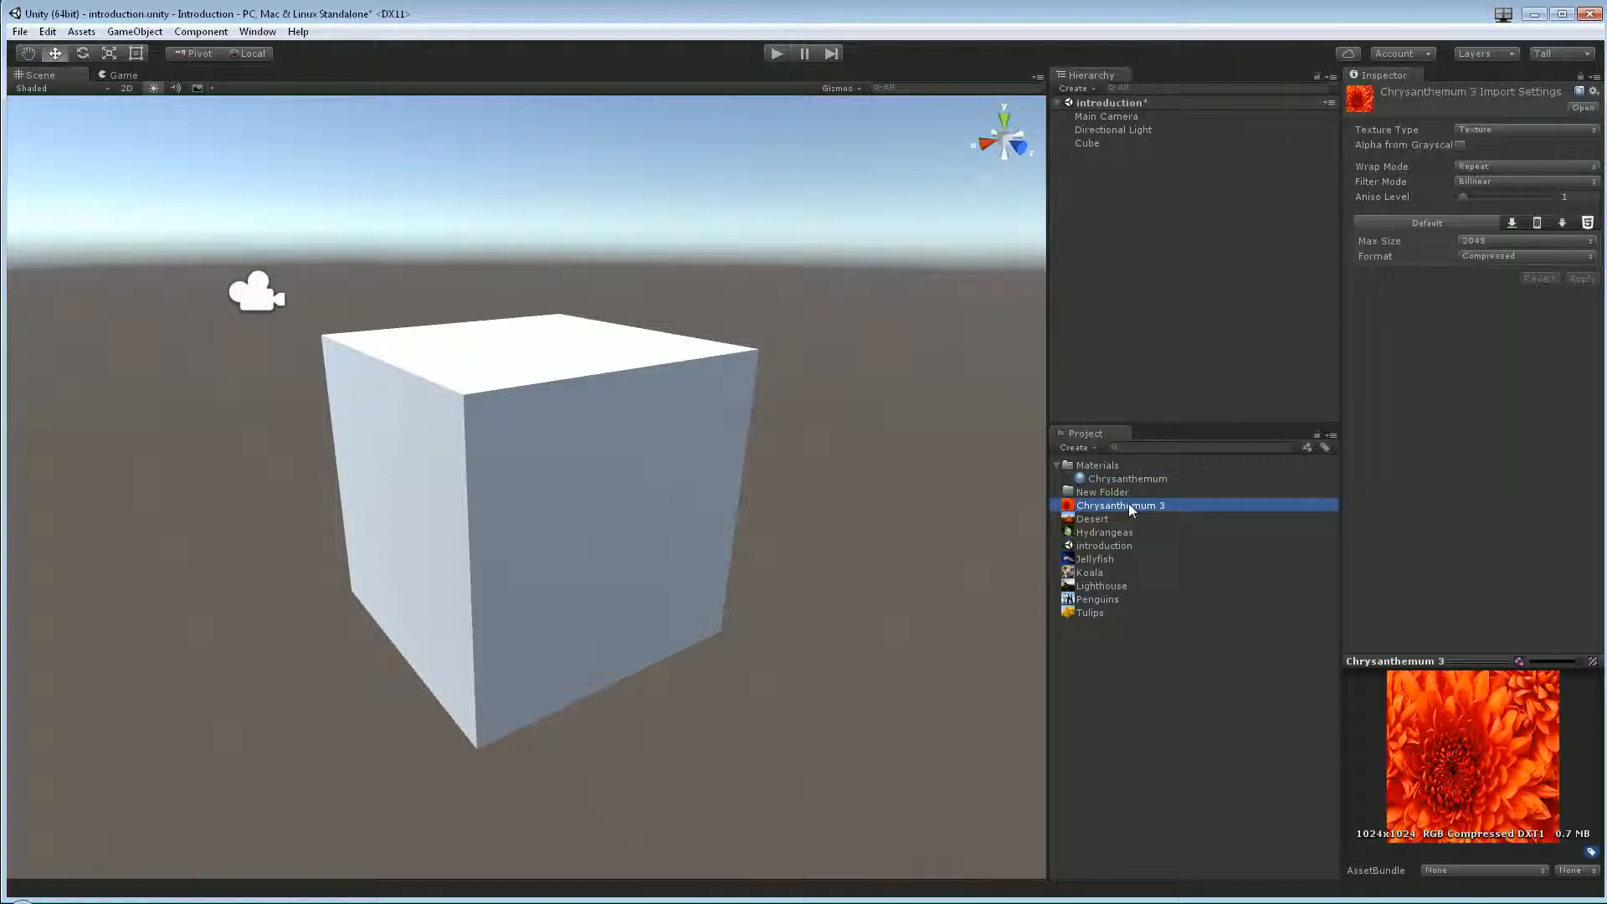
# Step: Switch to Windows Explorer and examine the Chrysanthemum 3.jpg and Desert.jpg images and their .meta files in the Assets folder
pyautogui.hotkey('alt', 'Tab')
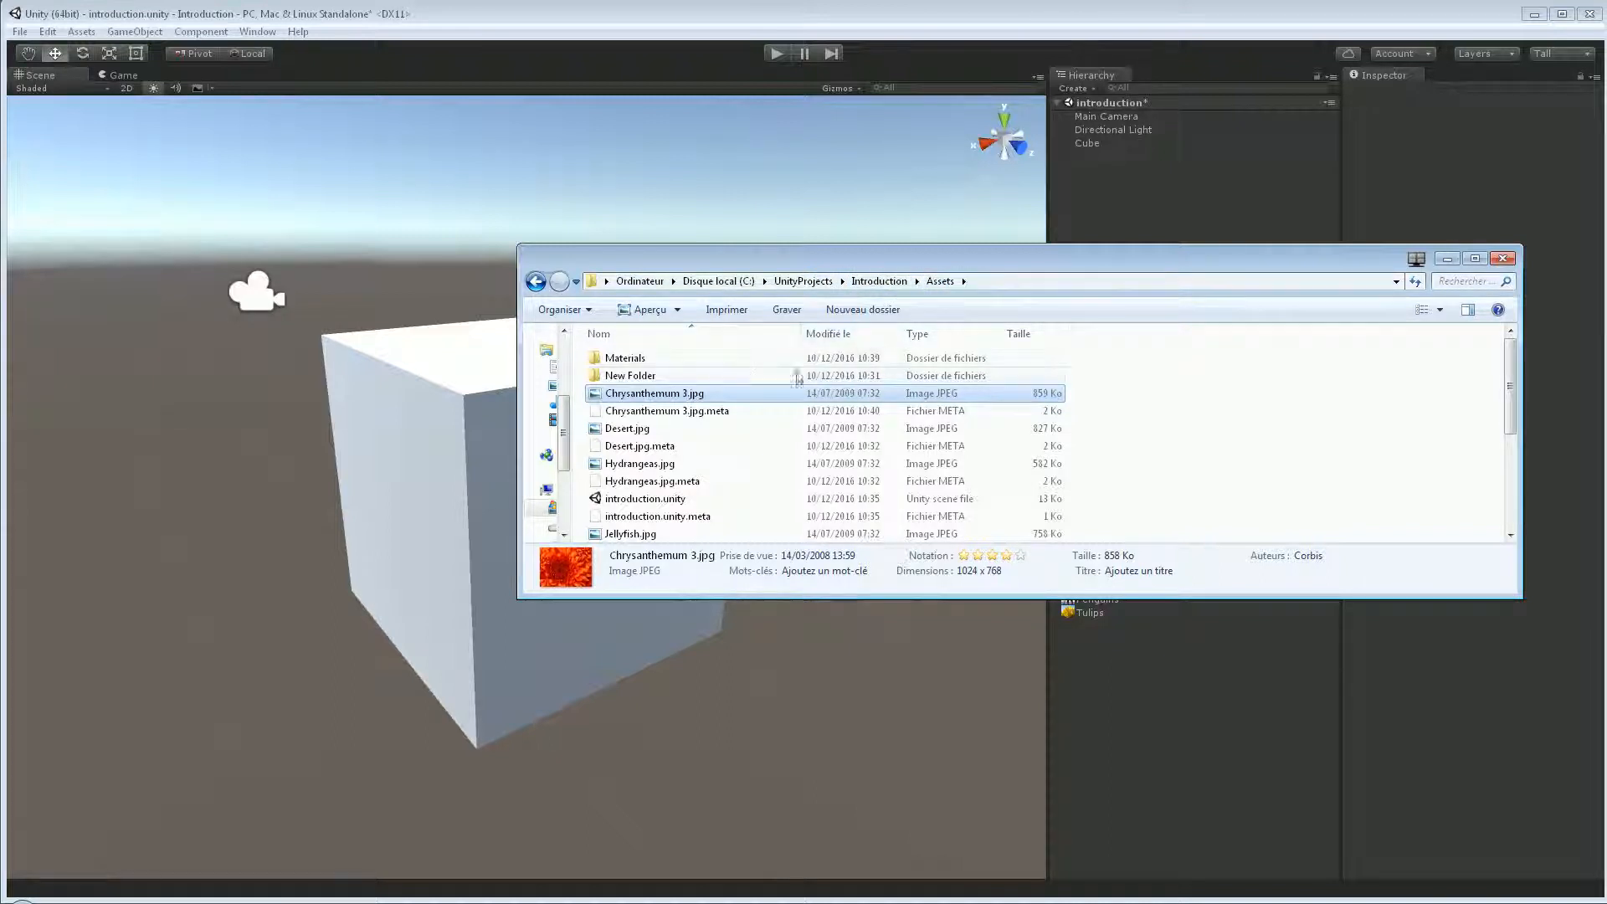
pyautogui.click(688, 410)
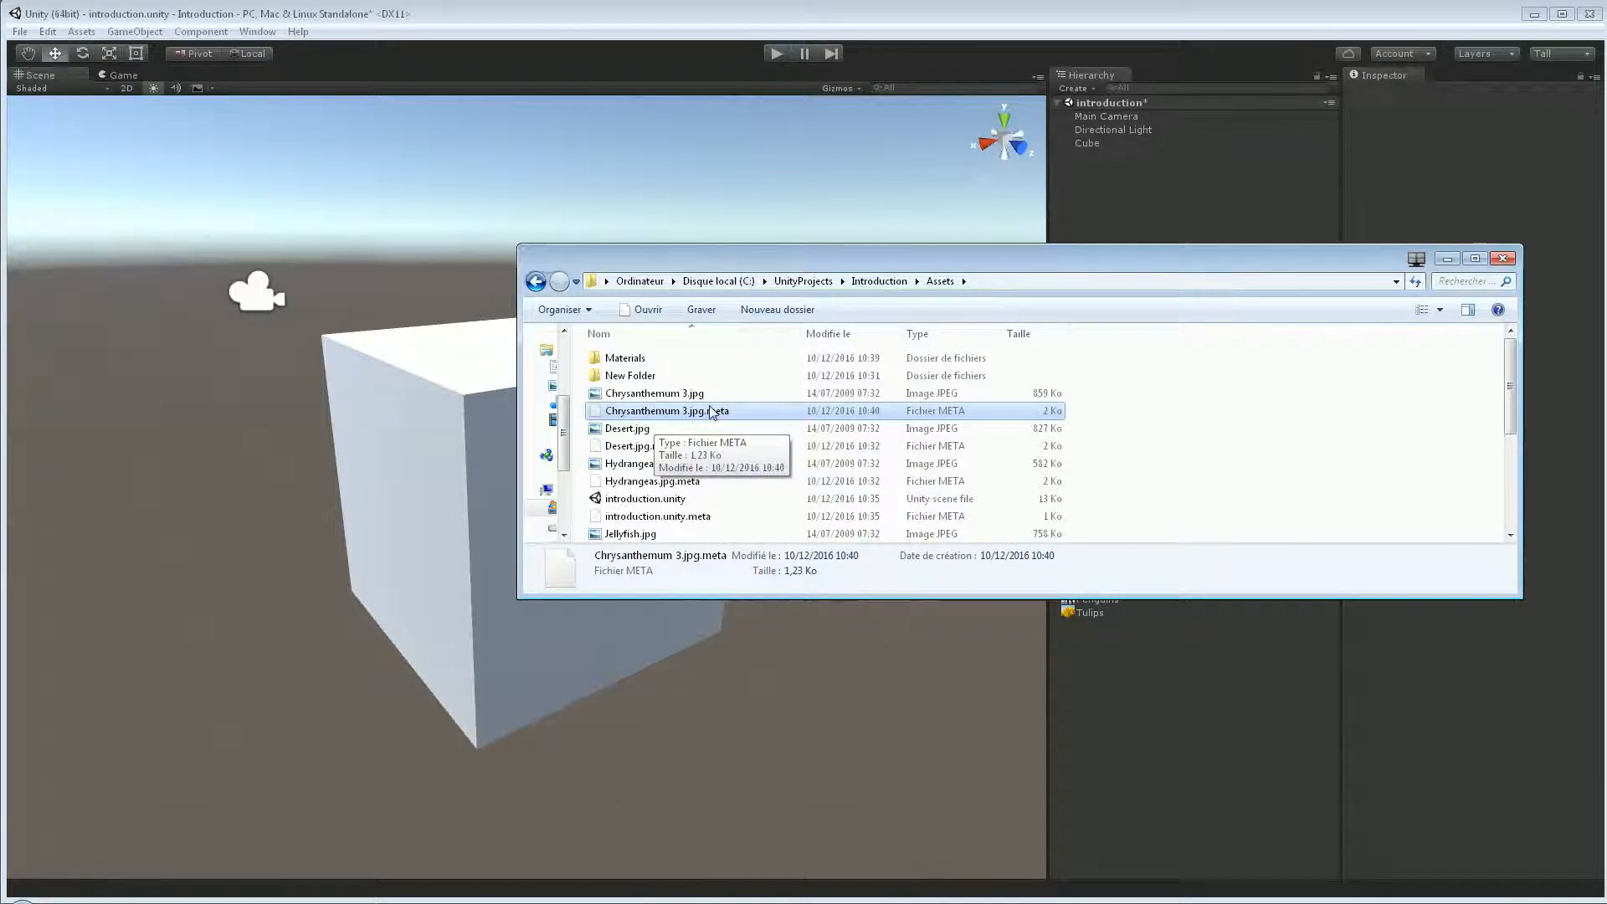
pyautogui.click(712, 414)
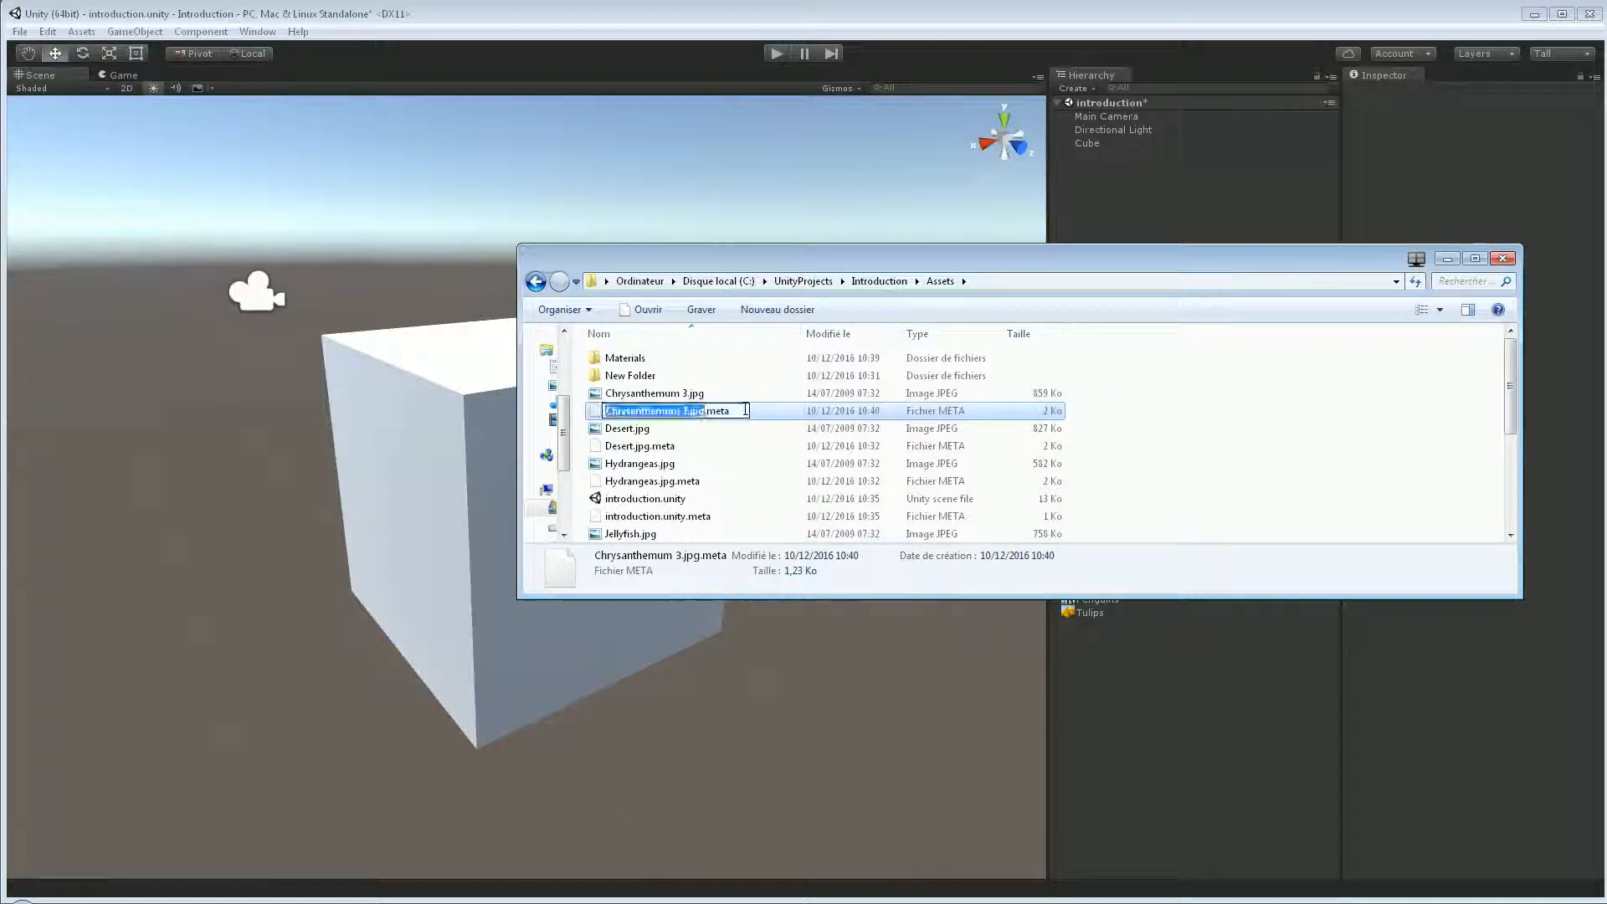
pyautogui.press('Escape')
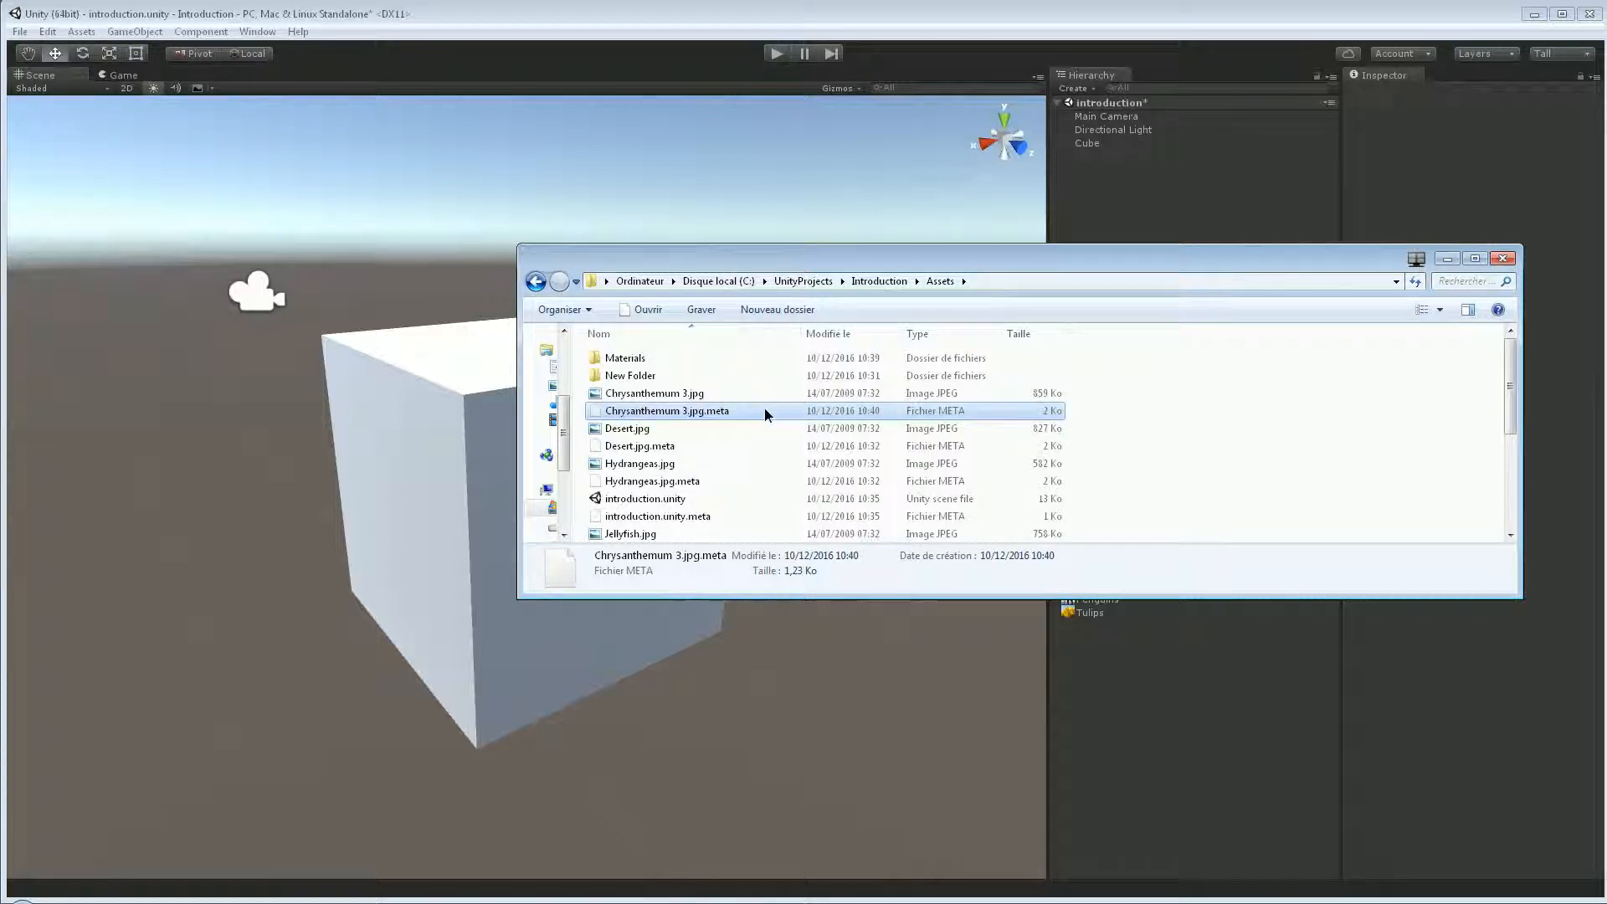
pyautogui.click(699, 395)
pyautogui.click(700, 429)
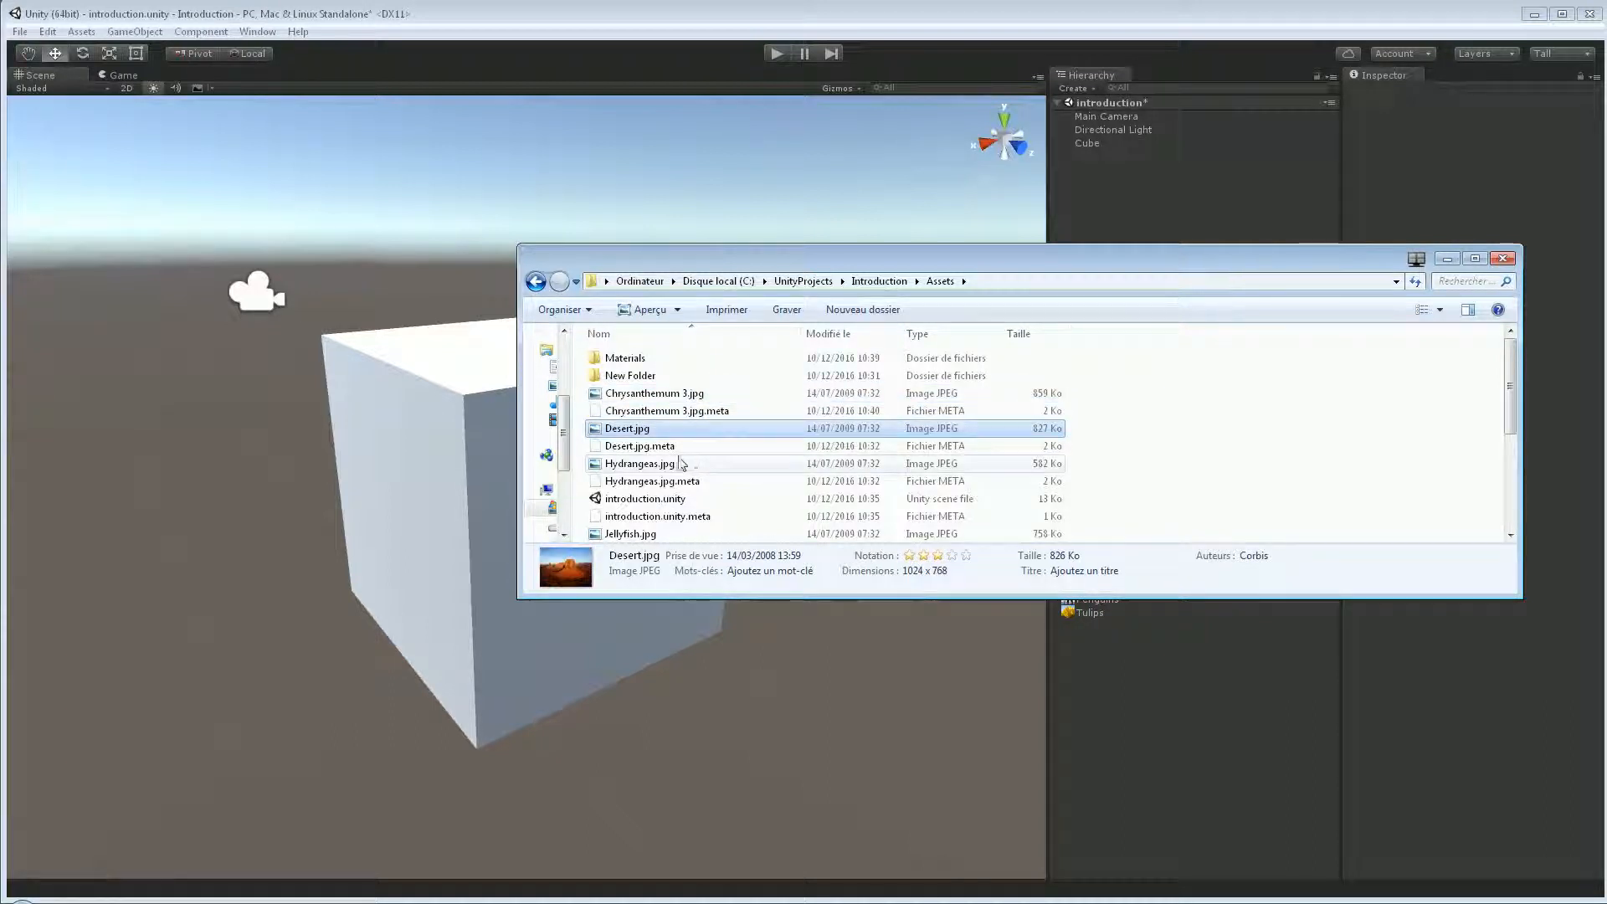
pyautogui.click(679, 448)
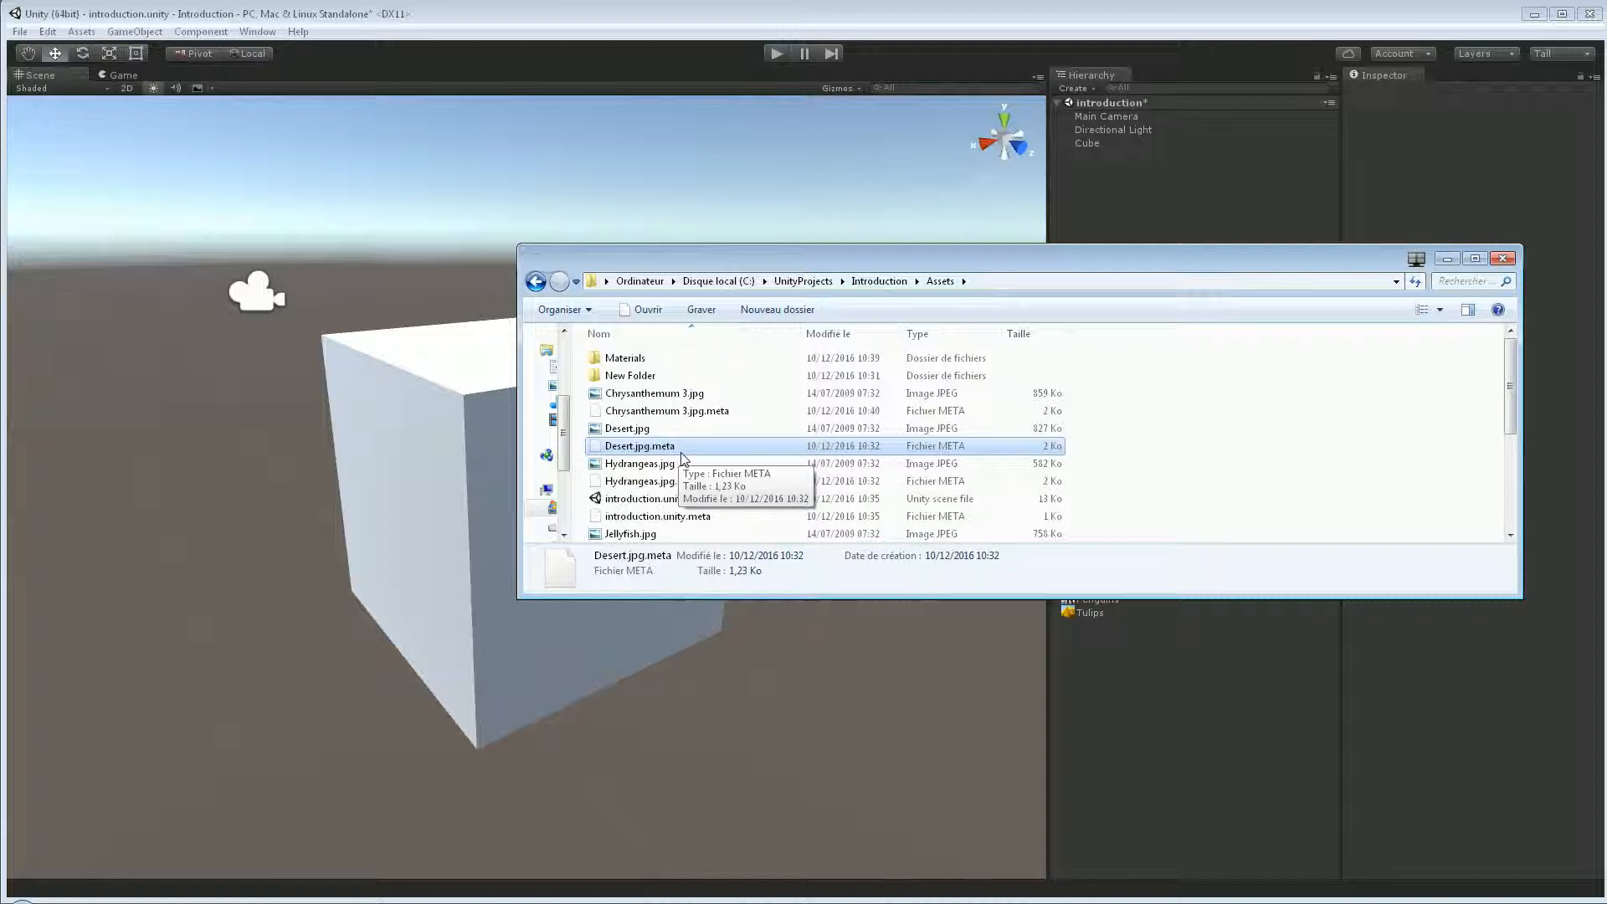
# Step: Return to Unity and assign the Chrysanthemum 3 texture to the Albedo map of the Chrysanthemum material
pyautogui.hotkey('alt', 'Tab')
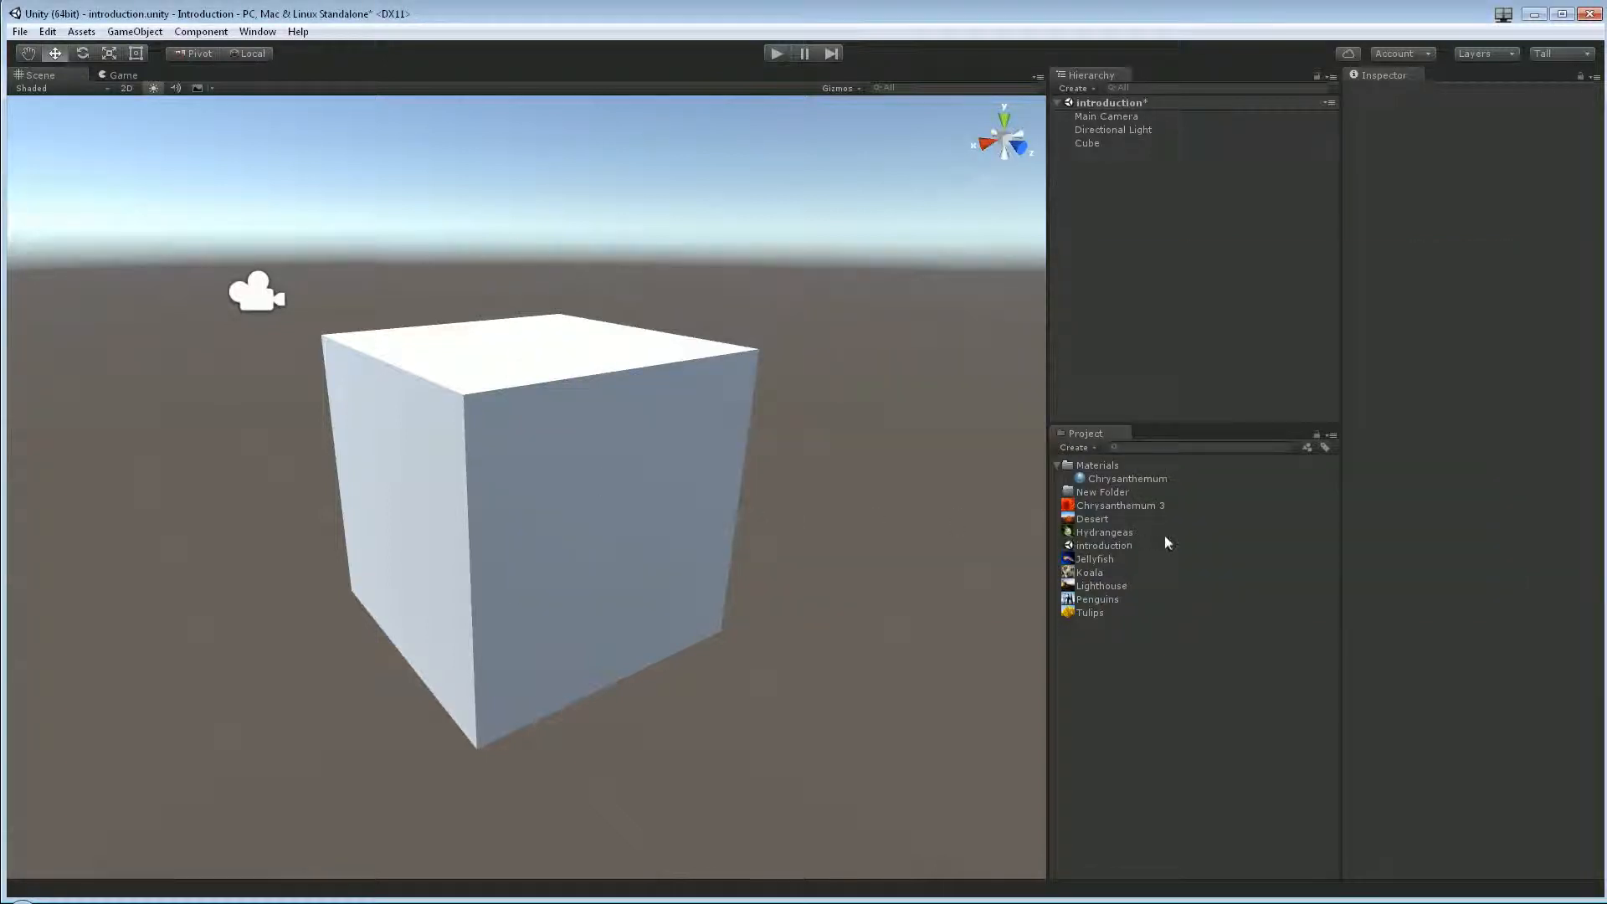
pyautogui.moveTo(1131, 505); pyautogui.dragTo(569, 433)
pyautogui.moveTo(1136, 503)
pyautogui.mouseDown()
pyautogui.moveTo(541, 441)
pyautogui.moveTo(1135, 503)
pyautogui.moveTo(1139, 482)
pyautogui.mouseUp()
pyautogui.click(1138, 479)
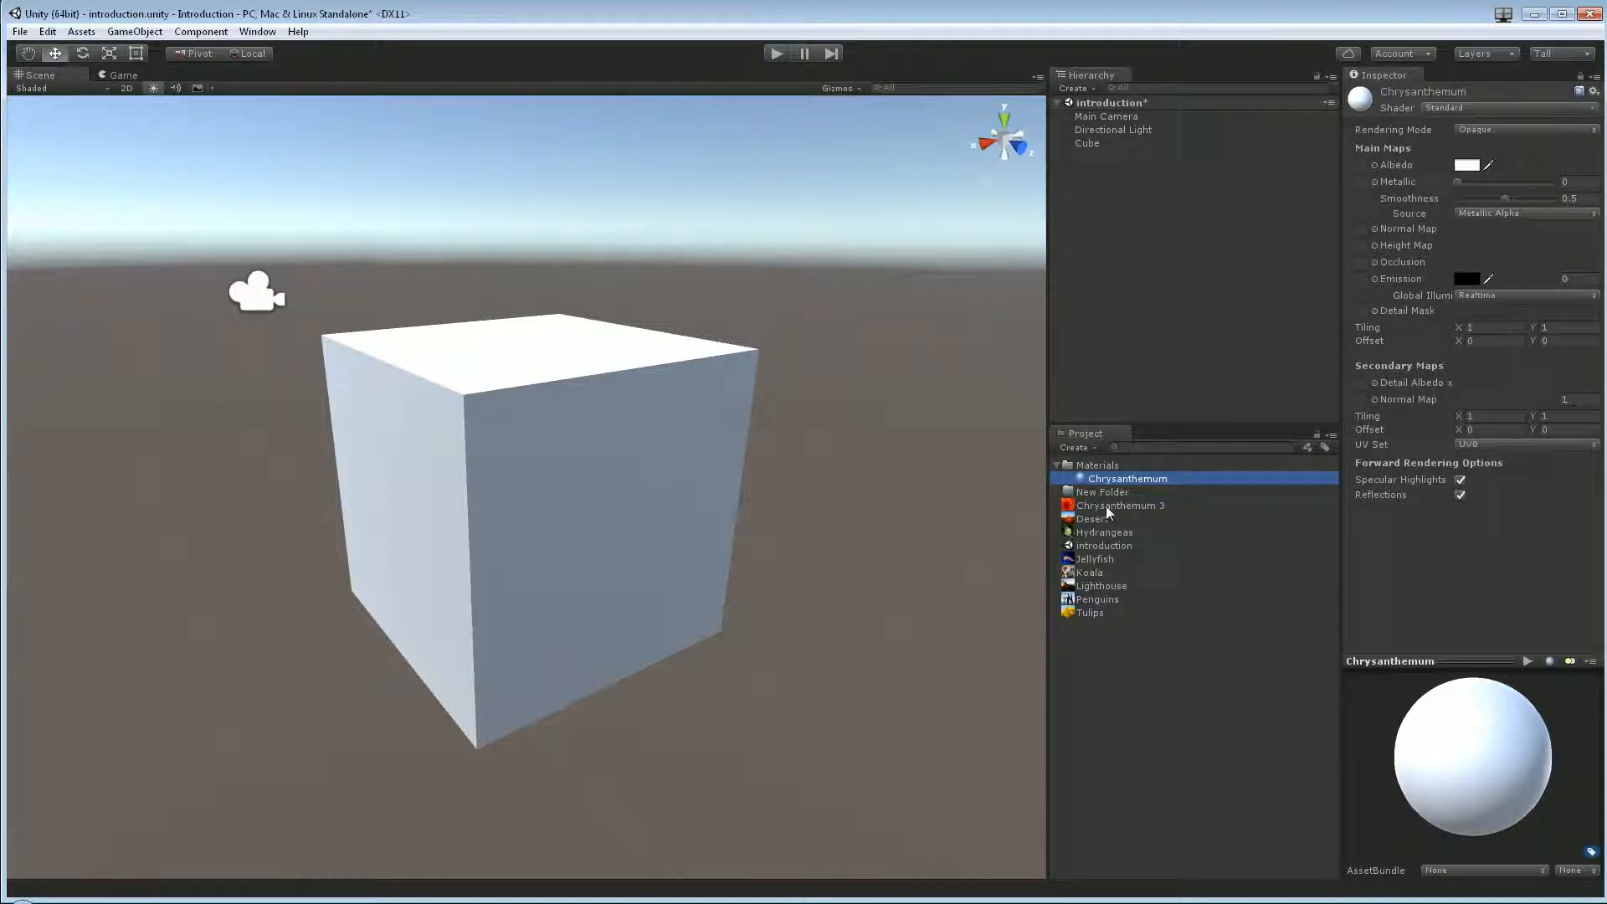
pyautogui.moveTo(1107, 513); pyautogui.dragTo(1363, 168)
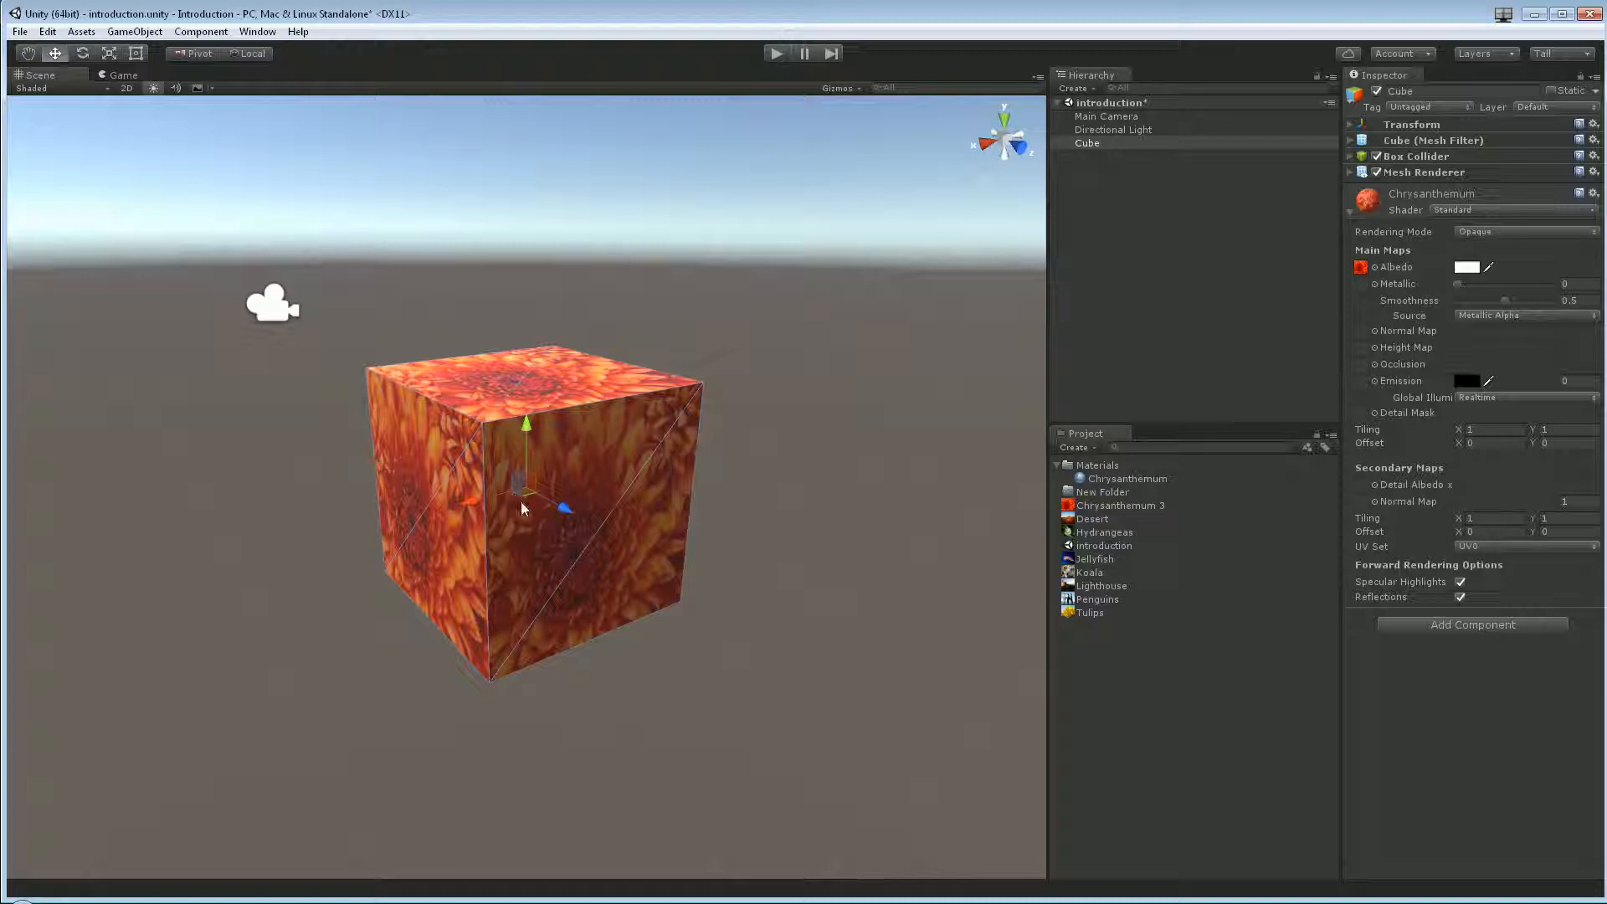
# Step: Move the Cube through the scene with the Move tool, using its axis and plane handles
pyautogui.click(108, 55)
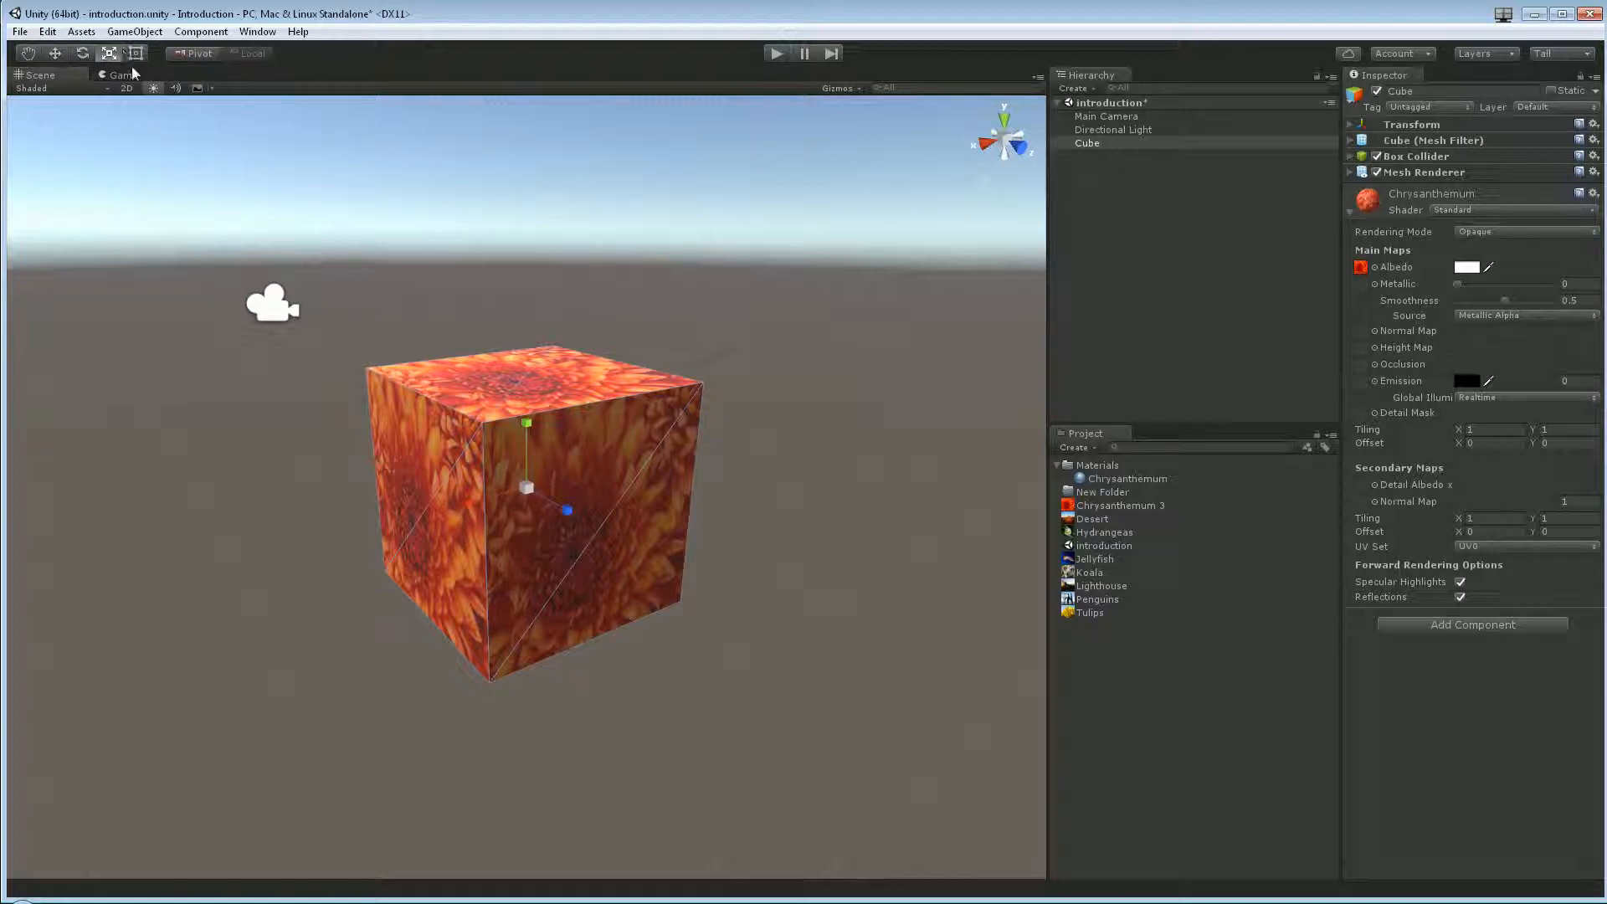
pyautogui.click(55, 56)
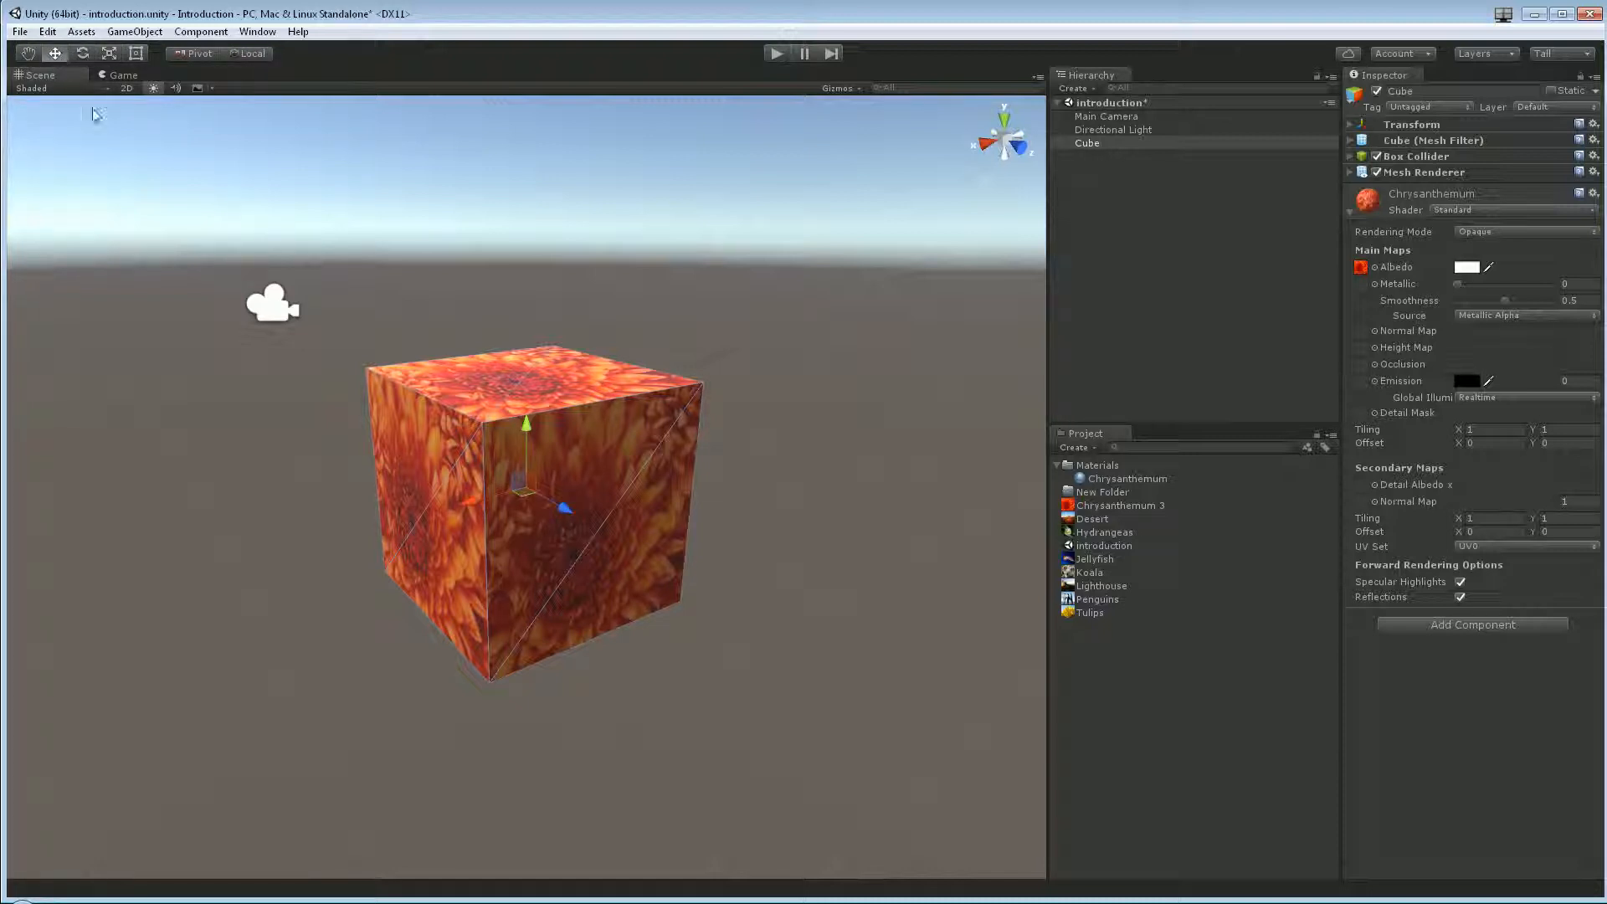
pyautogui.moveTo(477, 503); pyautogui.dragTo(550, 441)
pyautogui.moveTo(497, 365); pyautogui.dragTo(538, 457)
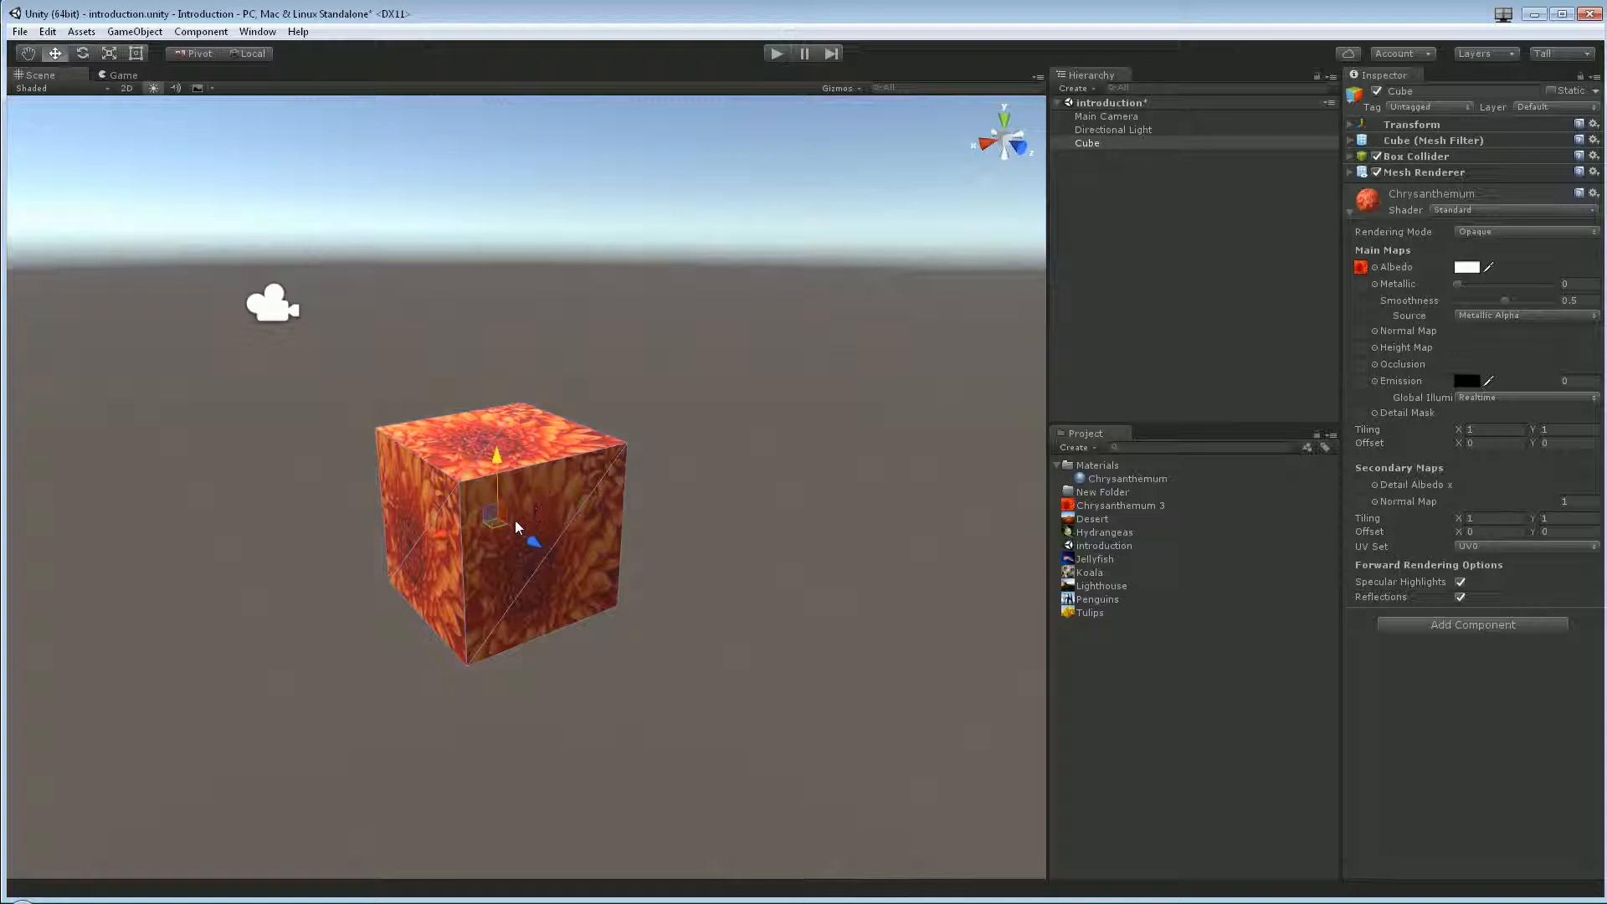
pyautogui.moveTo(501, 524); pyautogui.dragTo(490, 565)
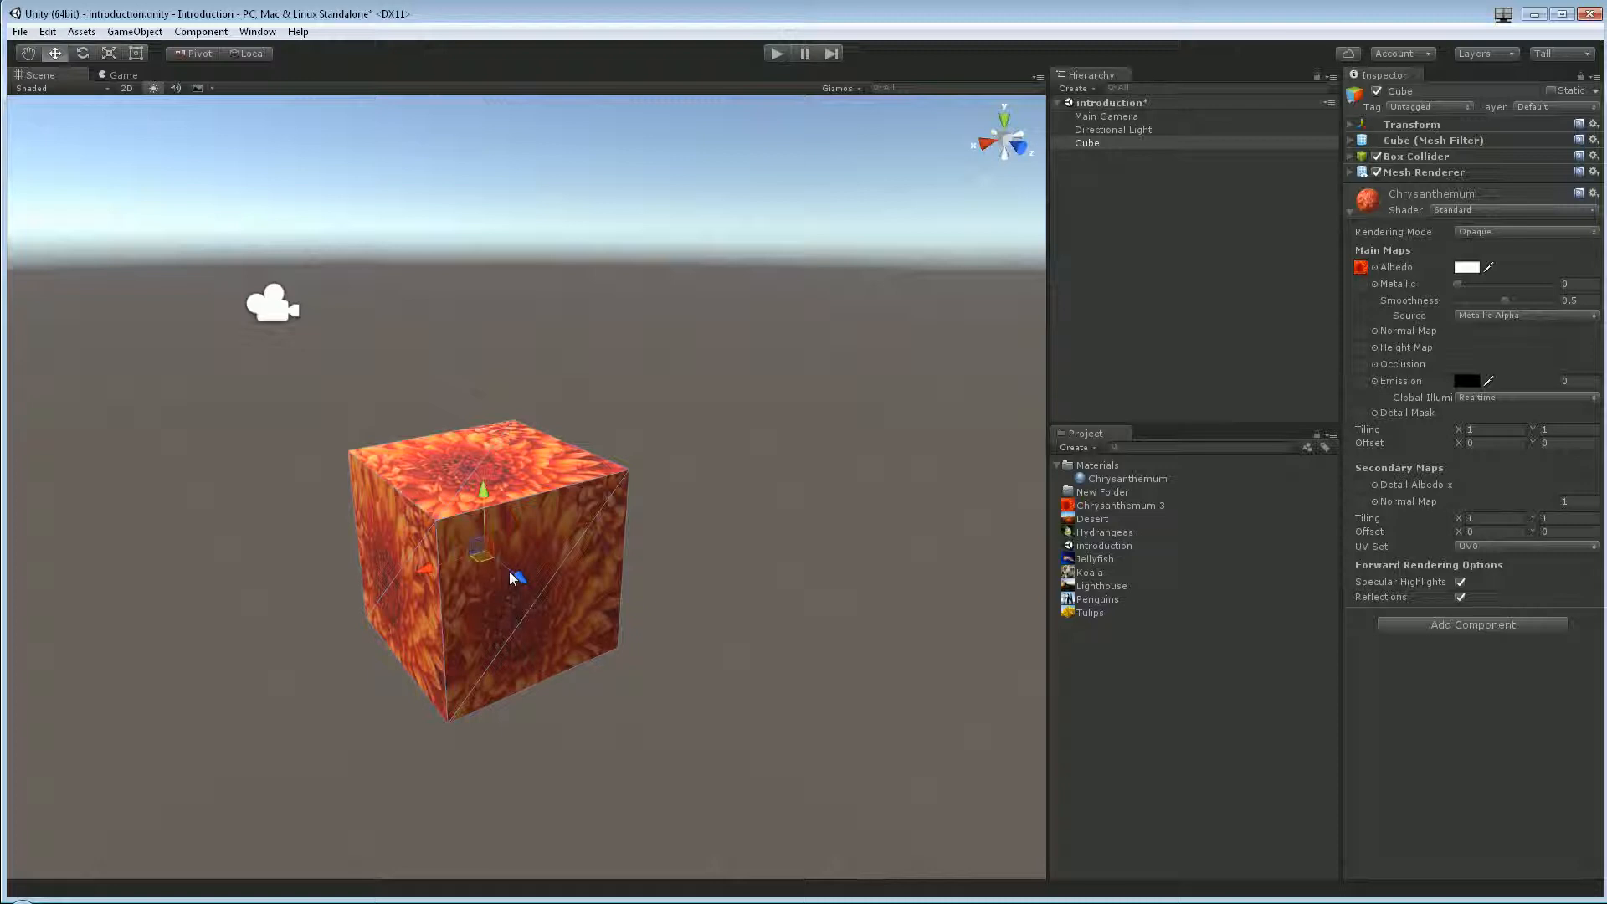
pyautogui.press('q')
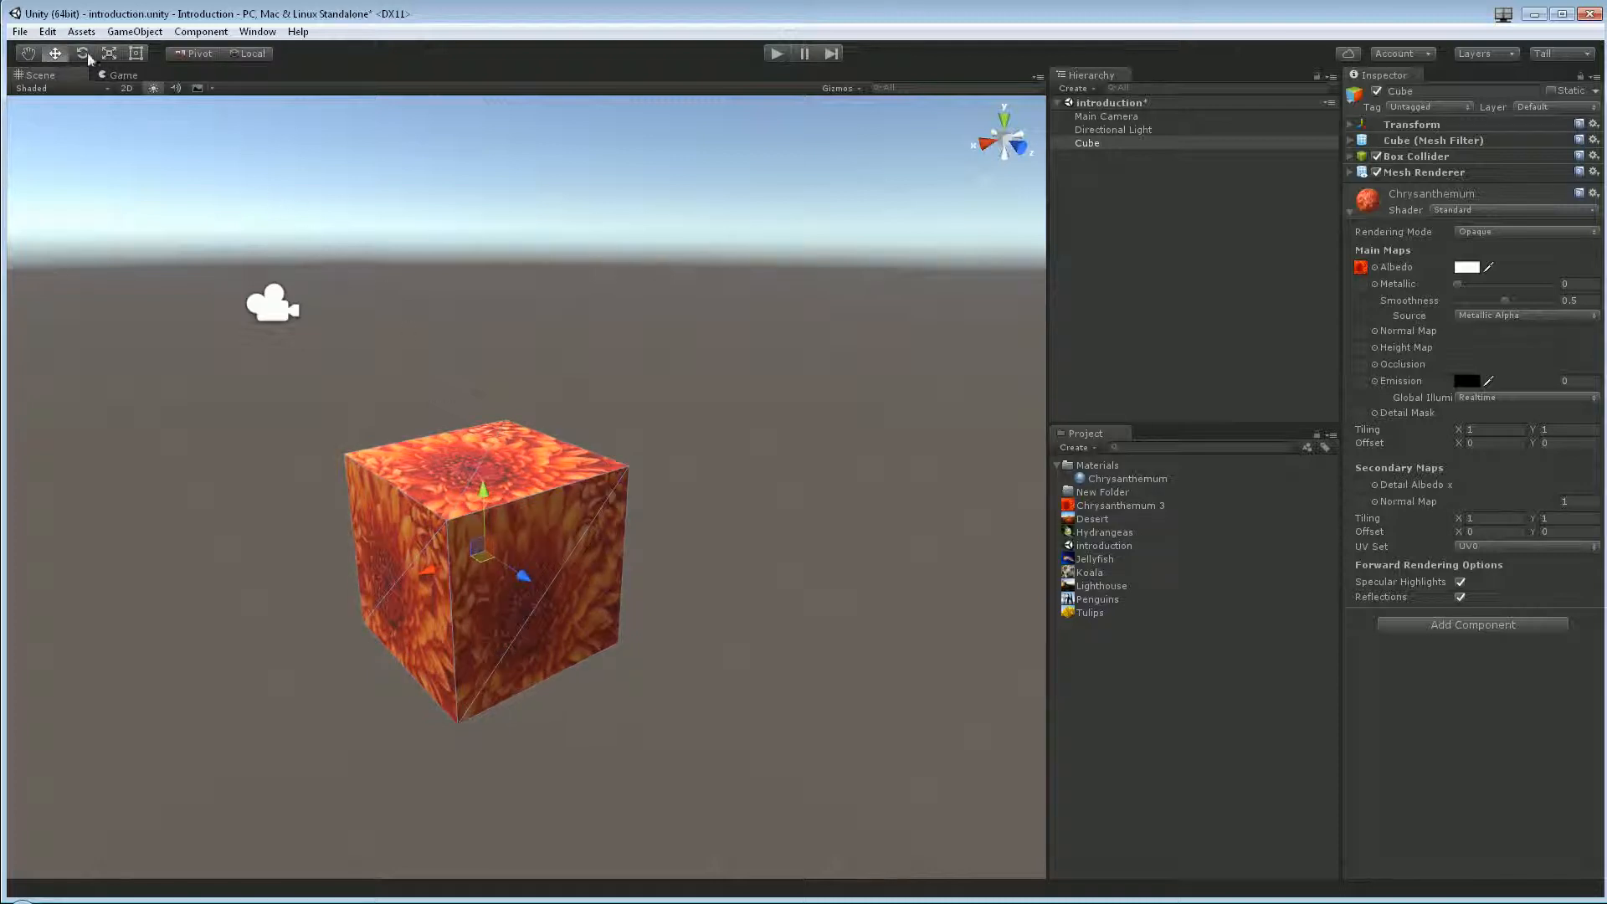
# Step: Try rotating the Cube freely with the Rotate tool and undo the rotation
pyautogui.click(83, 57)
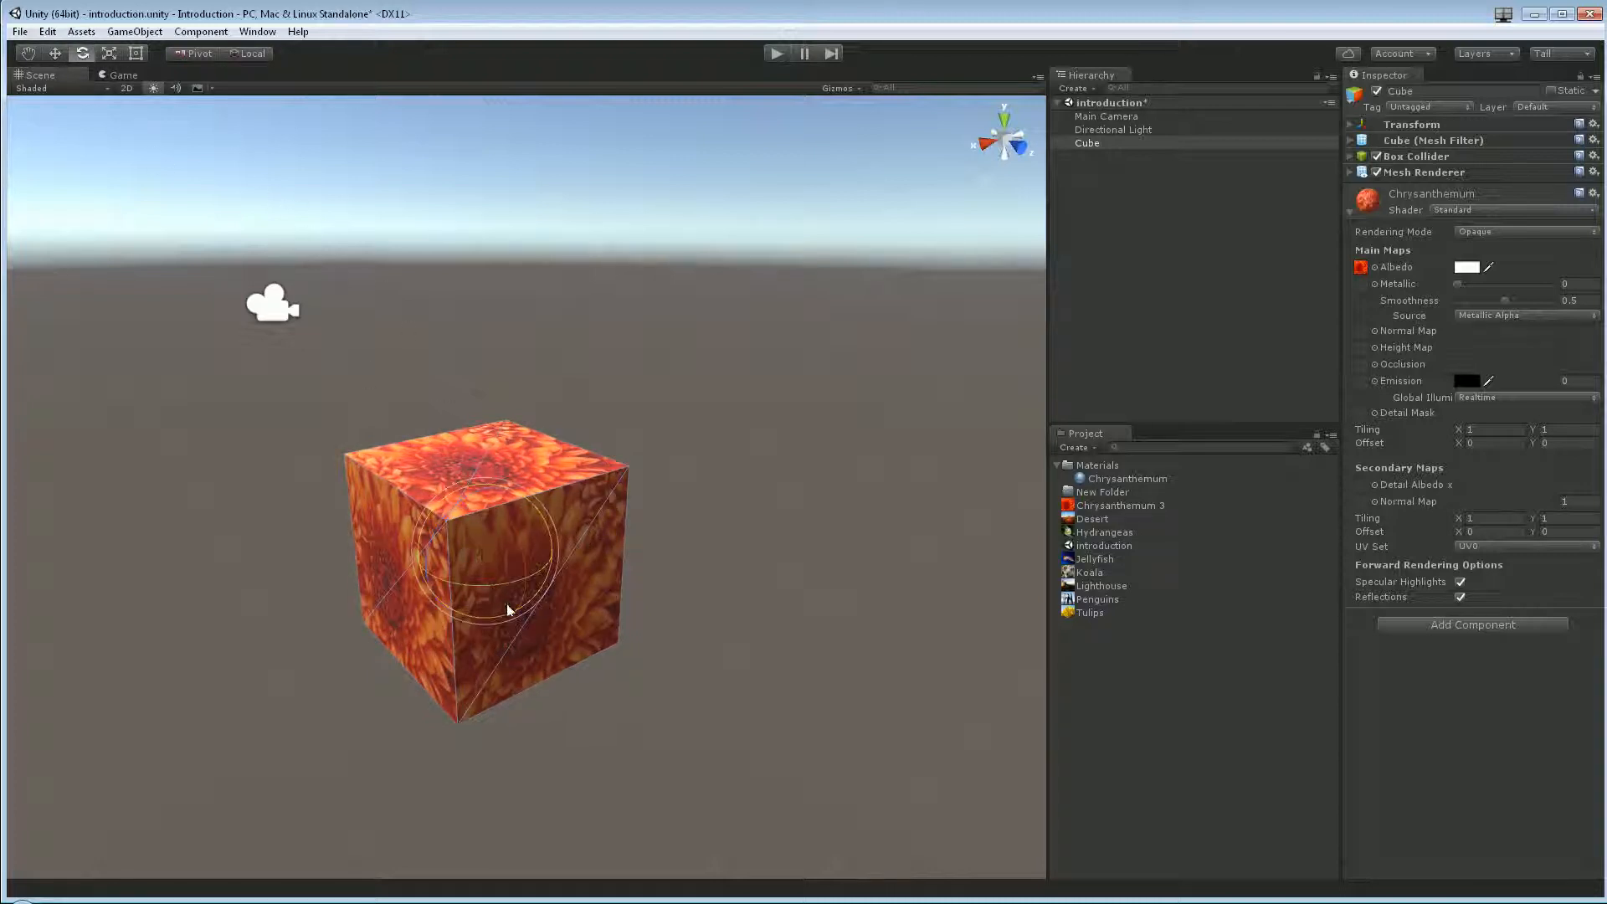
pyautogui.moveTo(505, 582); pyautogui.dragTo(810, 519)
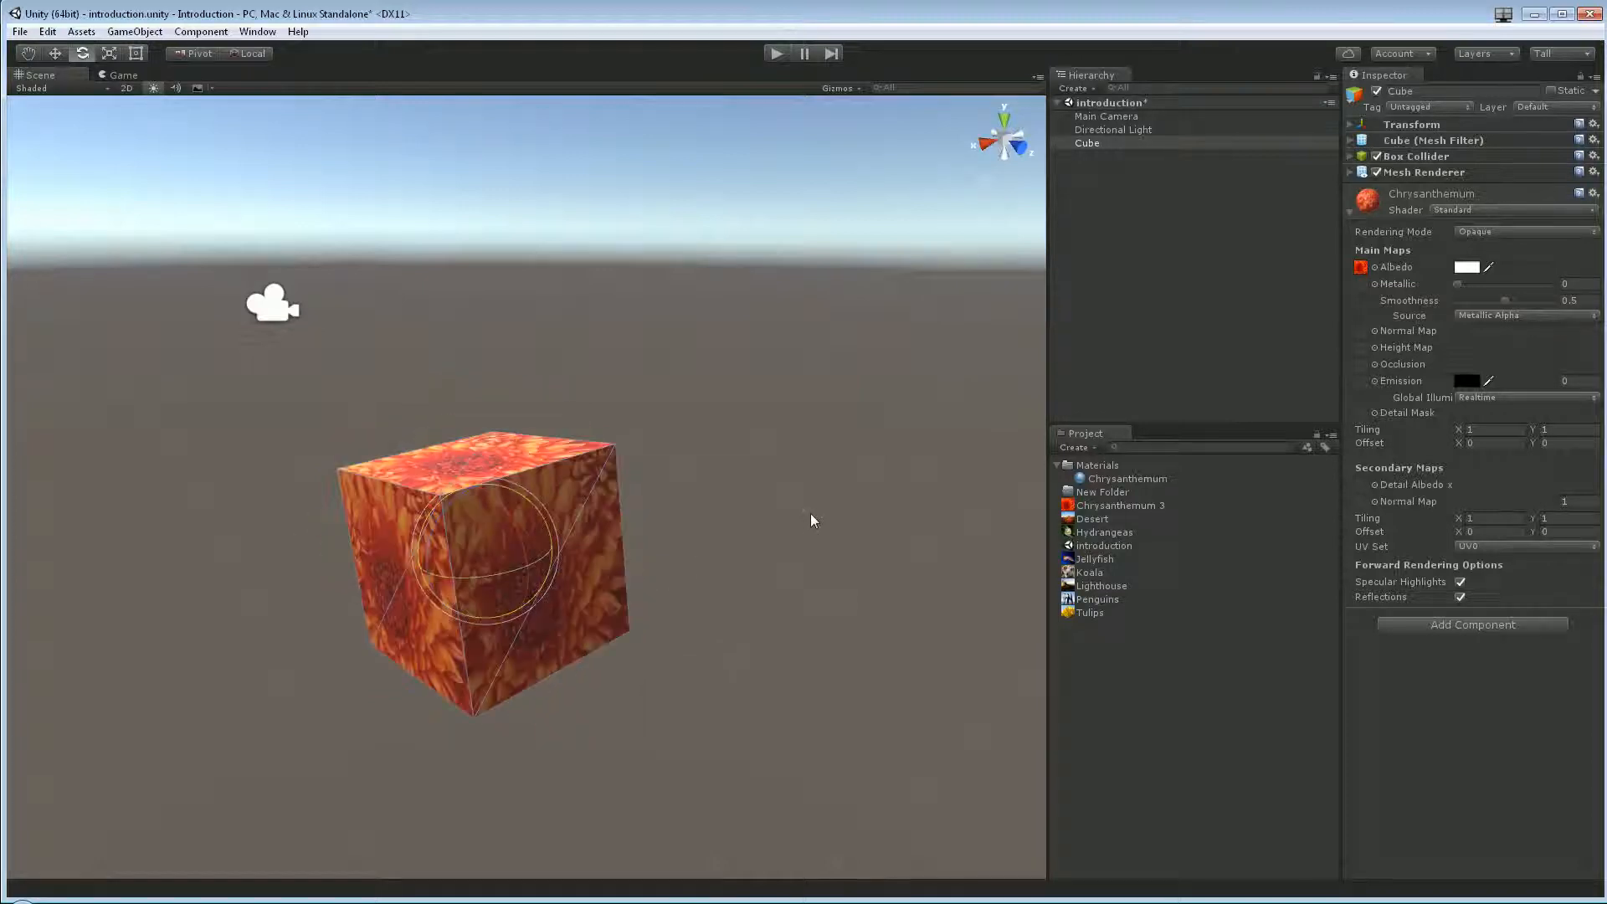
pyautogui.click(114, 54)
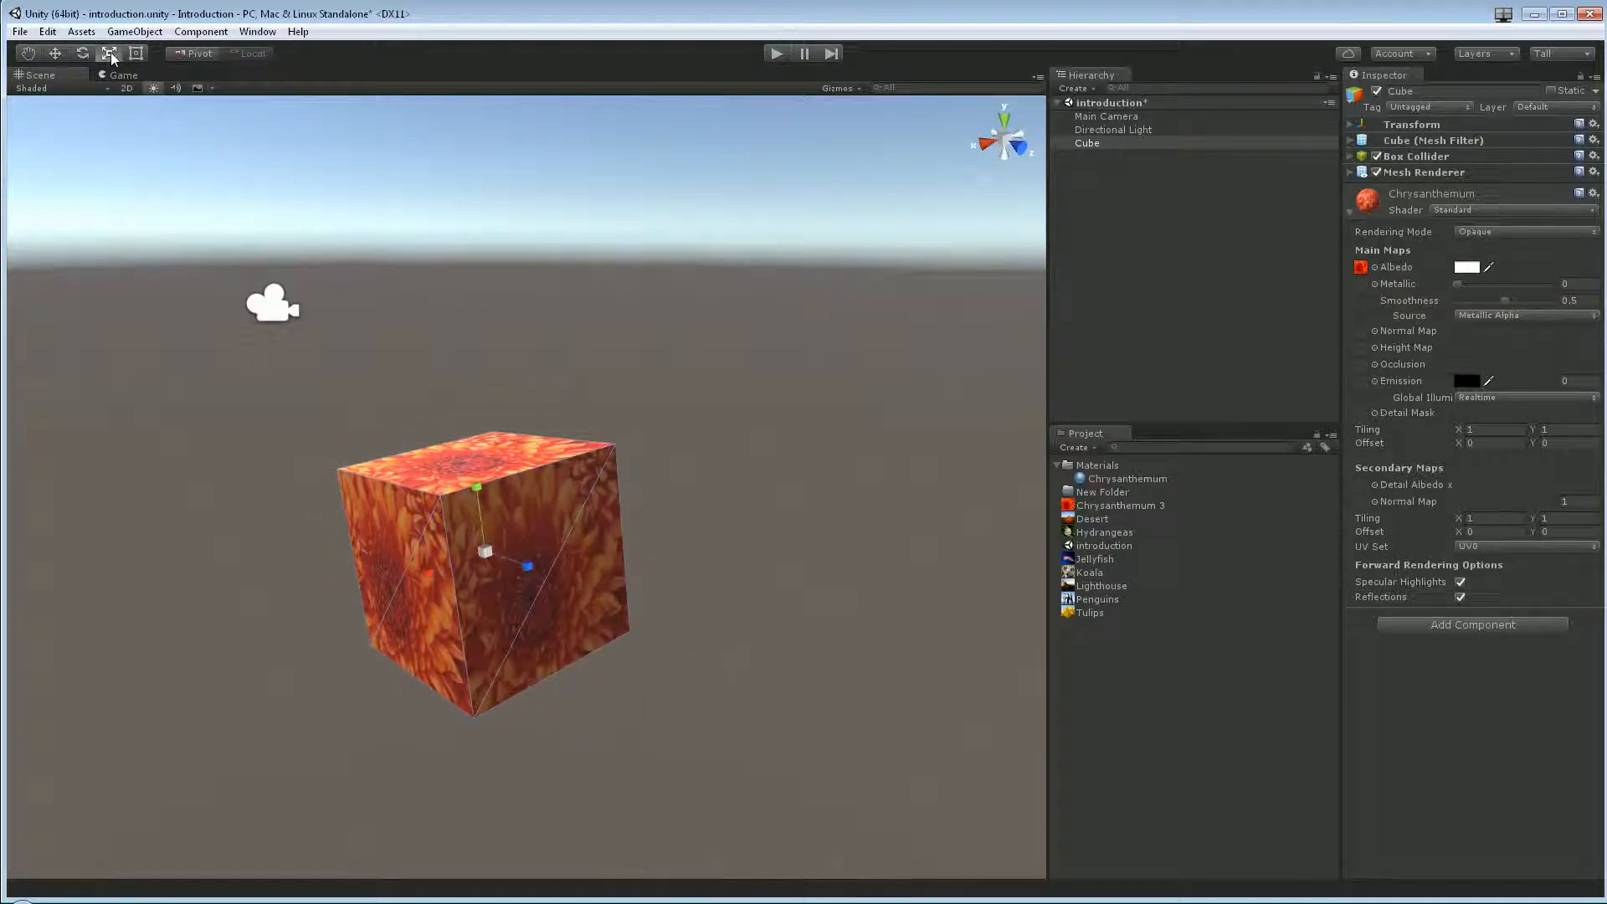
pyautogui.hotkey('ctrl', 'z')
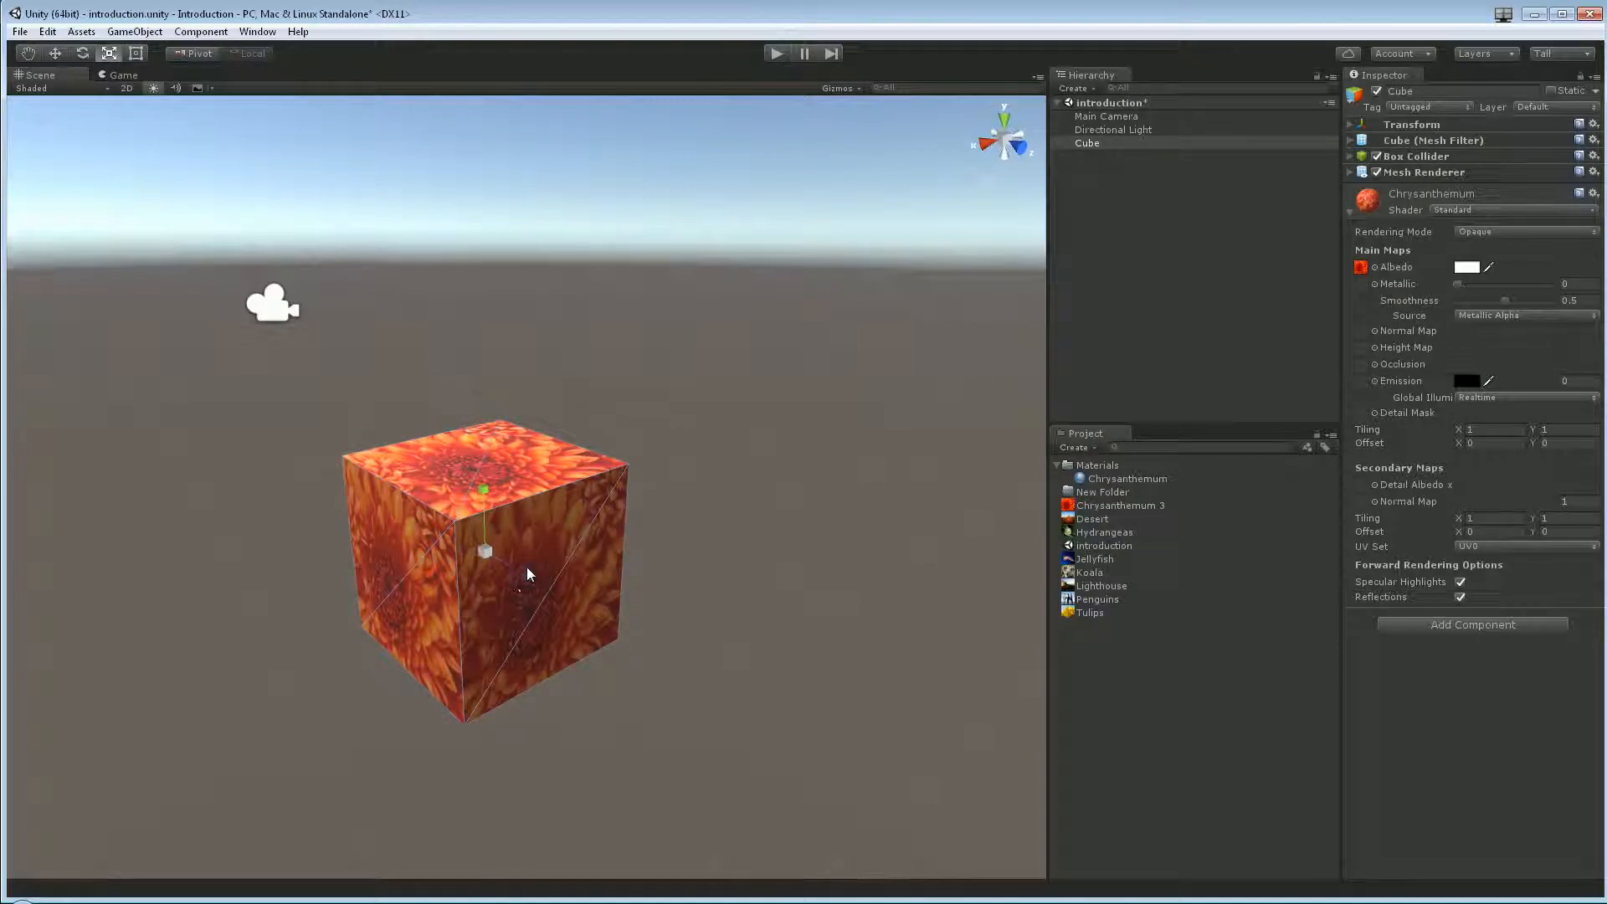
# Step: Try stretching the Cube along its Z axis and scaling it uniformly, and undo both scalings
pyautogui.moveTo(530, 580); pyautogui.dragTo(582, 586)
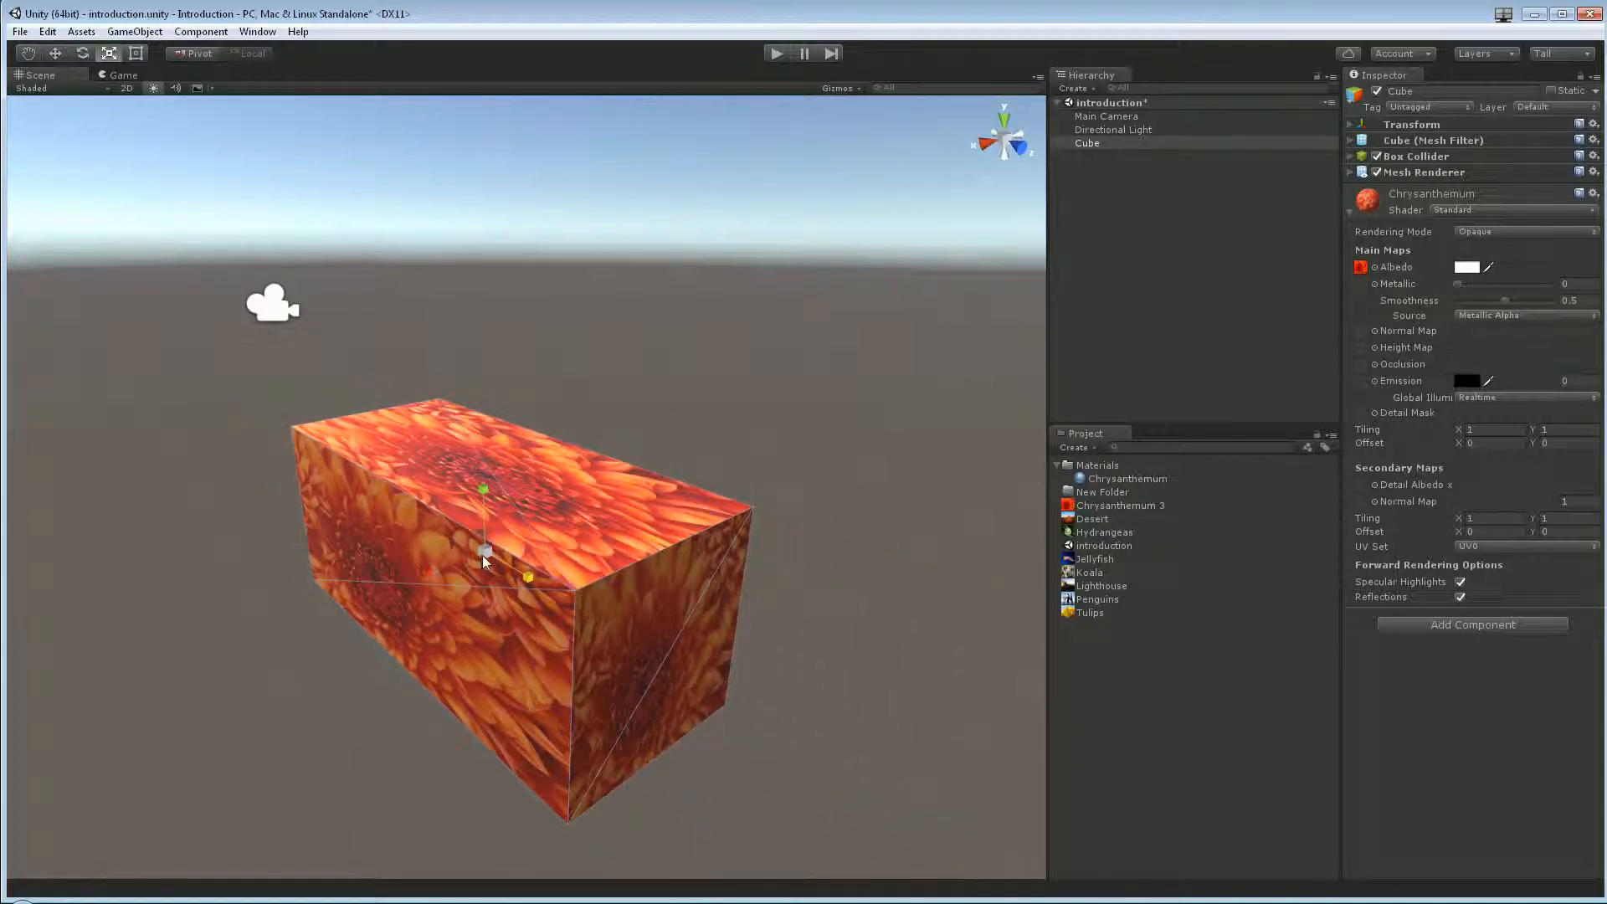
pyautogui.moveTo(481, 555); pyautogui.dragTo(566, 460)
pyautogui.hotkey('ctrl', 'z')
pyautogui.hotkey('ctrl', 'z')
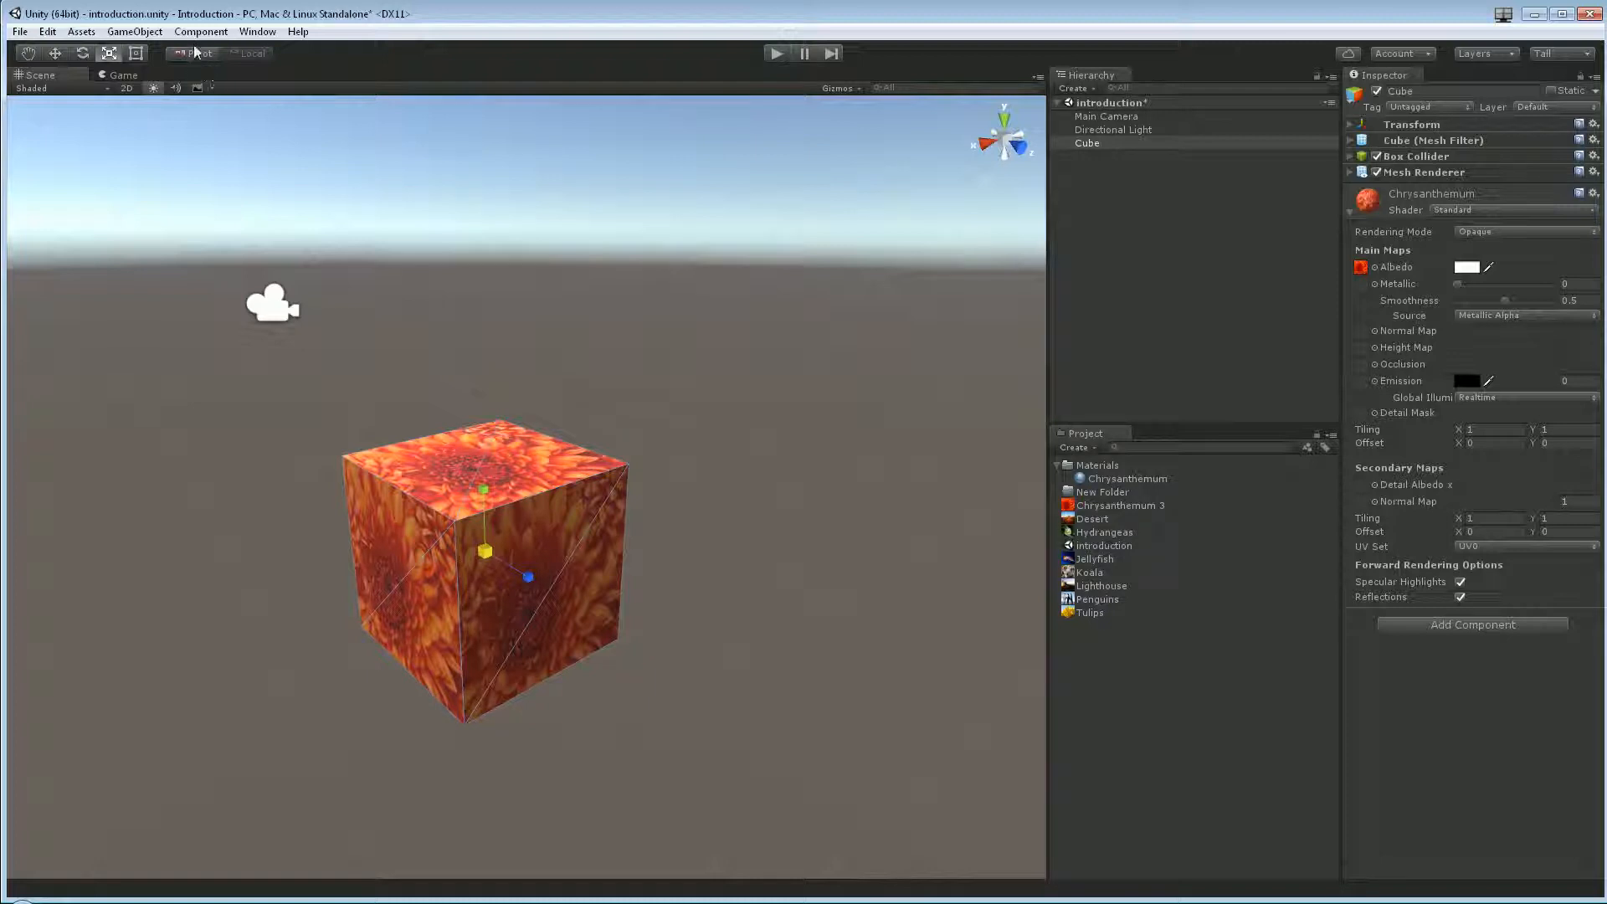
# Step: Try resizing the Cube with the Rect tool by its upper corner and side handles
pyautogui.click(136, 53)
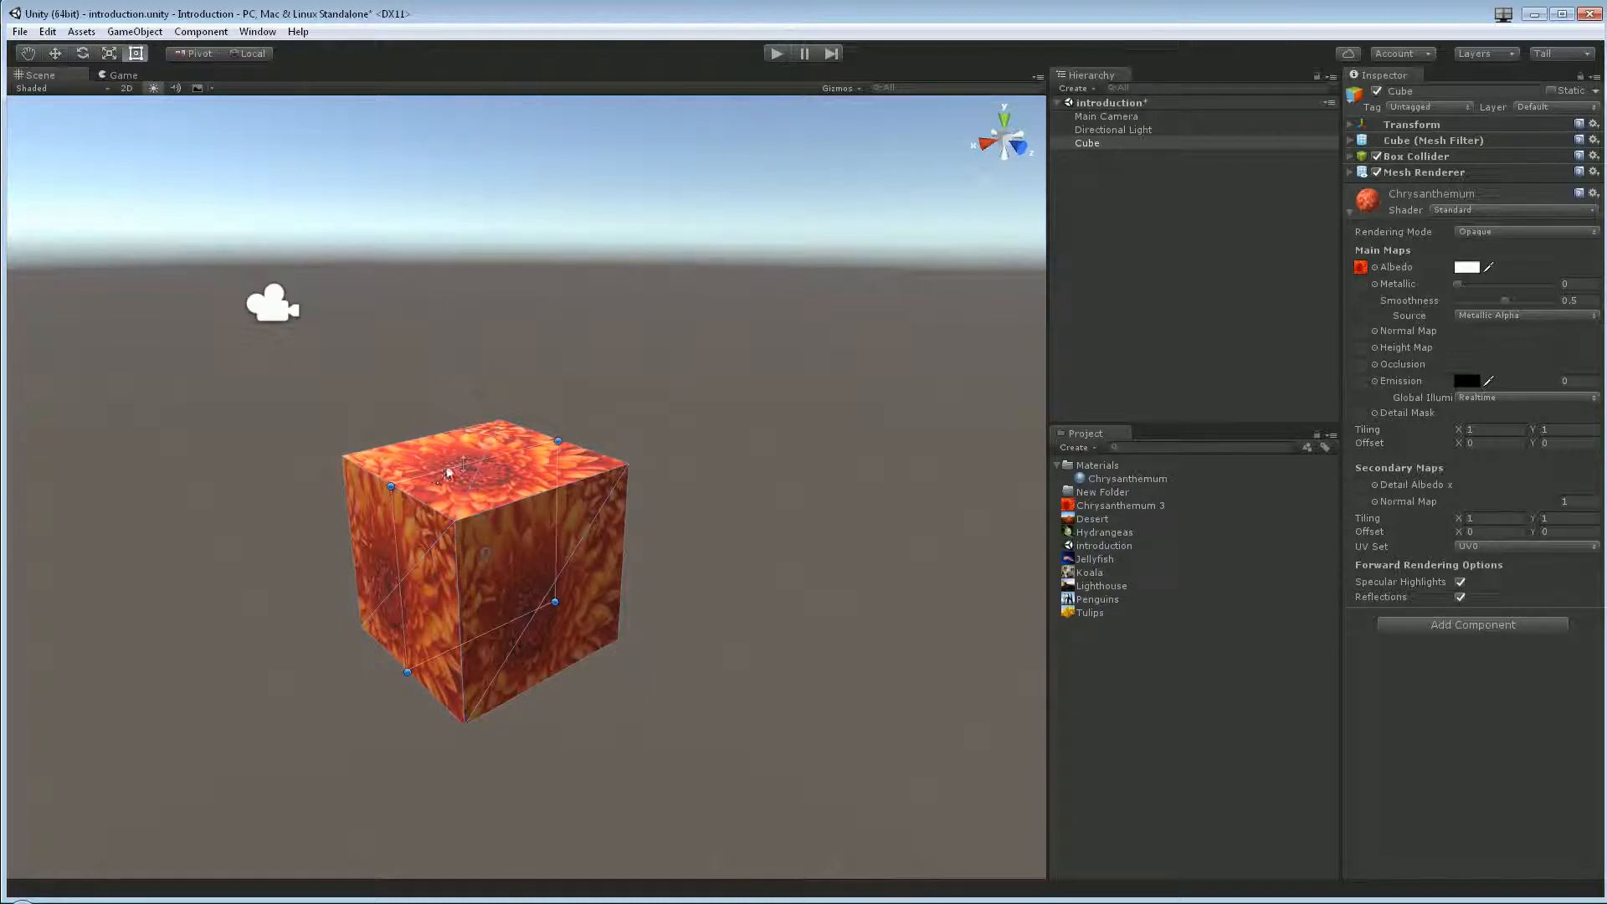
pyautogui.moveTo(562, 436); pyautogui.dragTo(745, 280)
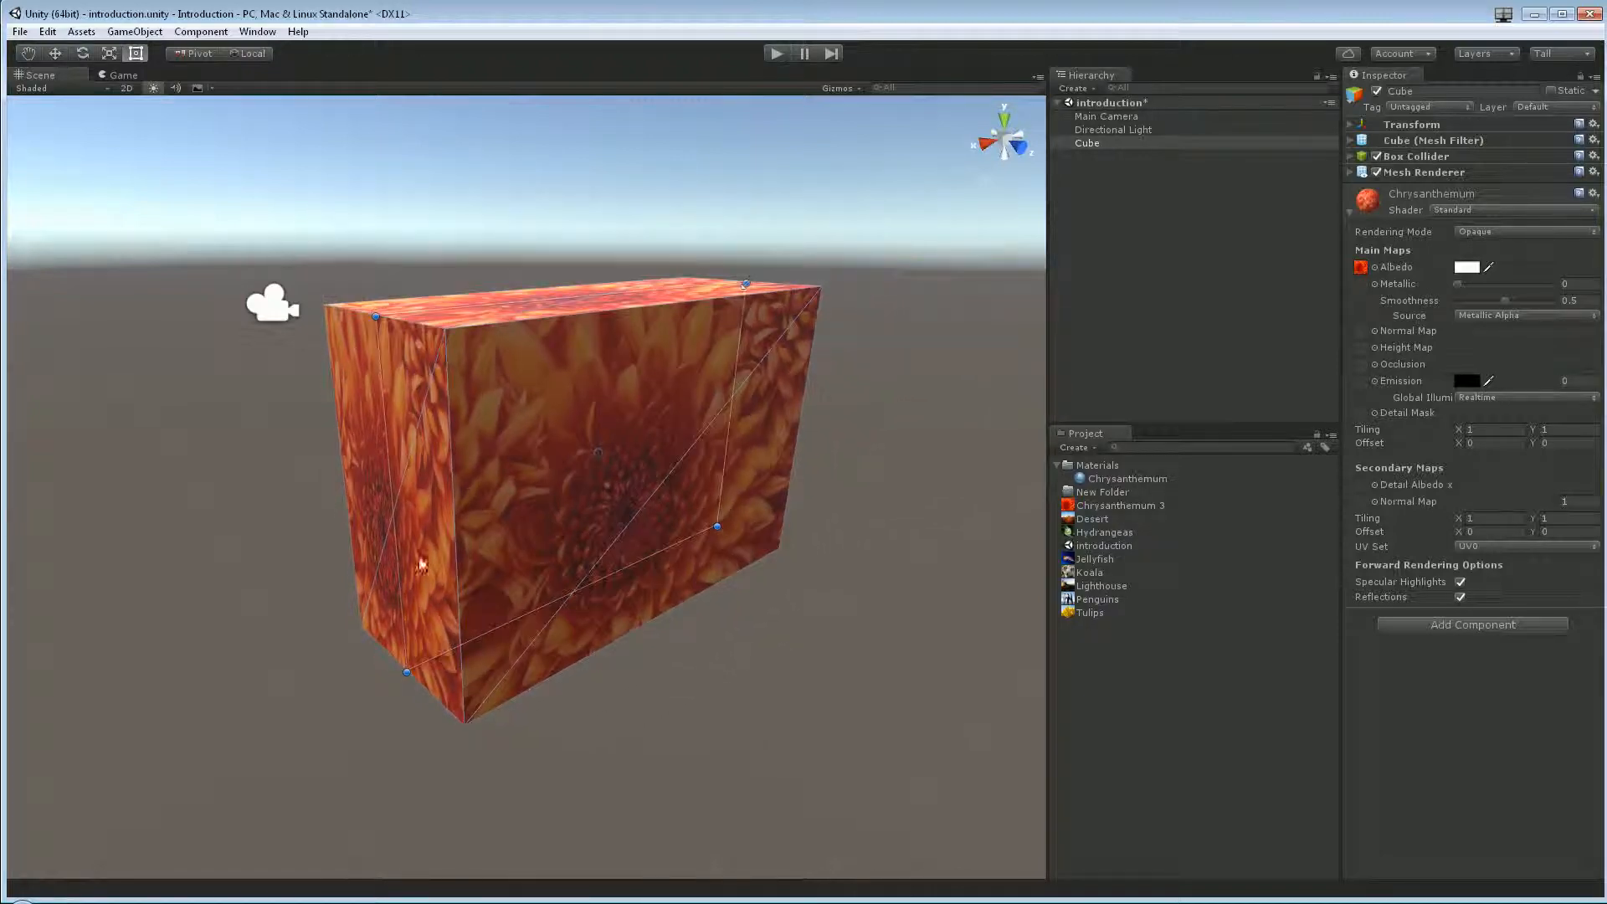
pyautogui.moveTo(524, 575); pyautogui.dragTo(810, 574, button='right')
pyautogui.moveTo(572, 574); pyautogui.dragTo(975, 507, button='middle')
pyautogui.press('f')
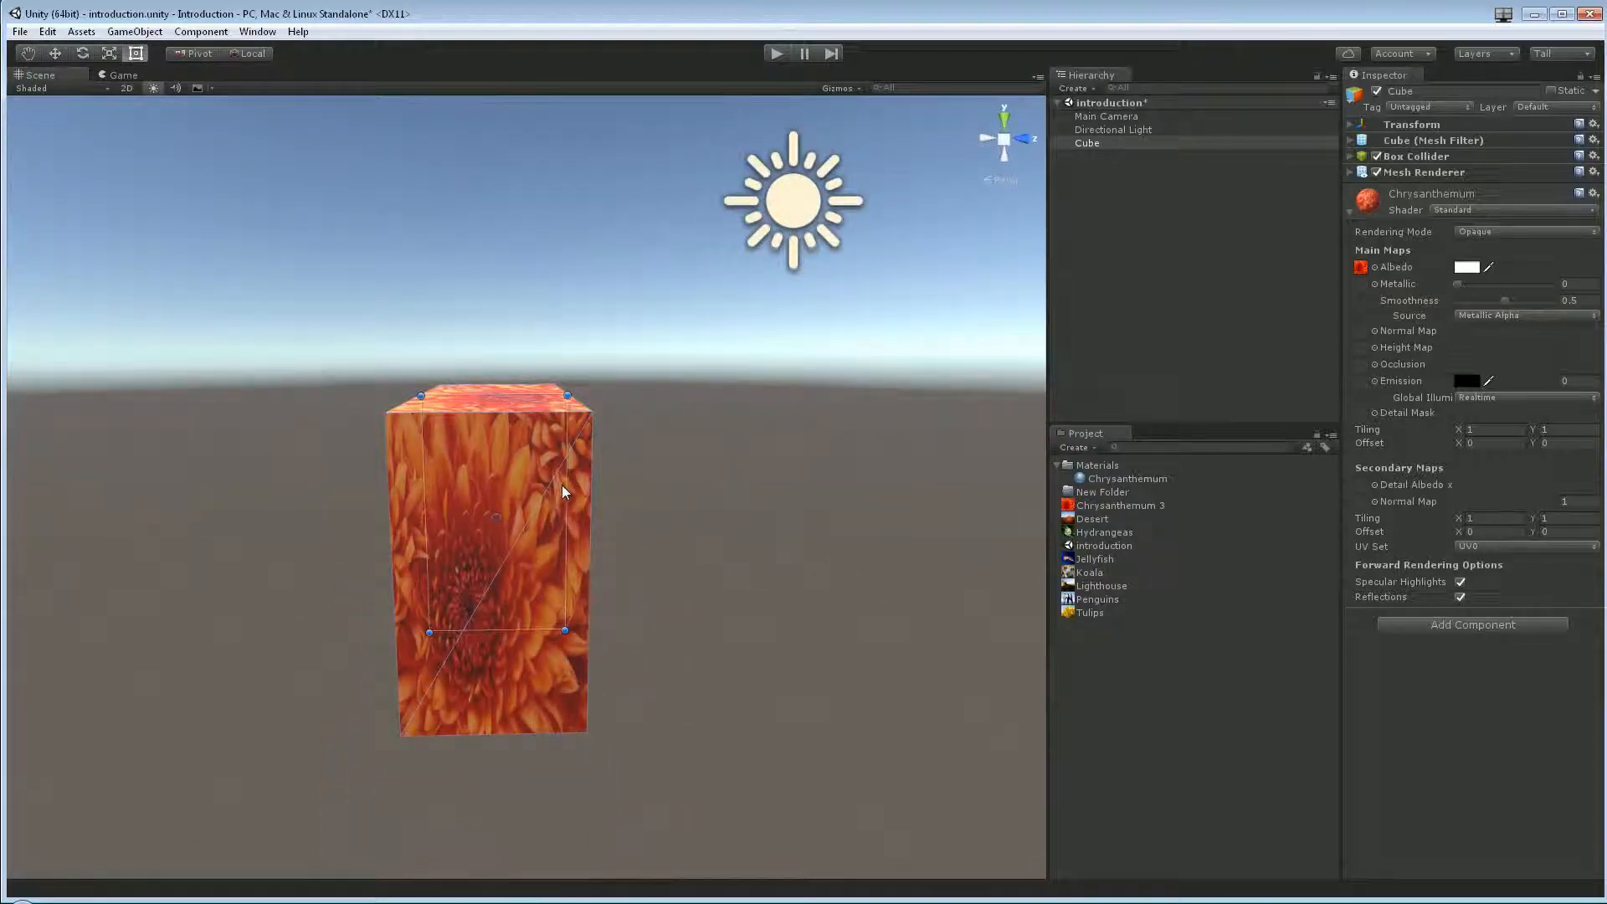
pyautogui.moveTo(561, 484); pyautogui.dragTo(805, 489)
# Step: Try resizing the Cube in the horizontal plane with the Rect tool from an elevated view
pyautogui.moveTo(570, 542); pyautogui.dragTo(820, 546, button='right')
pyautogui.moveTo(378, 558); pyautogui.dragTo(865, 703, button='middle')
pyautogui.moveTo(705, 369); pyautogui.dragTo(714, 552, button='right')
pyautogui.moveTo(689, 368); pyautogui.dragTo(699, 513, button='middle')
pyautogui.scroll(-5, 699, 513)
pyautogui.moveTo(692, 437); pyautogui.dragTo(919, 589)
pyautogui.scroll(-3, 821, 535)
pyautogui.moveTo(821, 534); pyautogui.dragTo(805, 322, button='right')
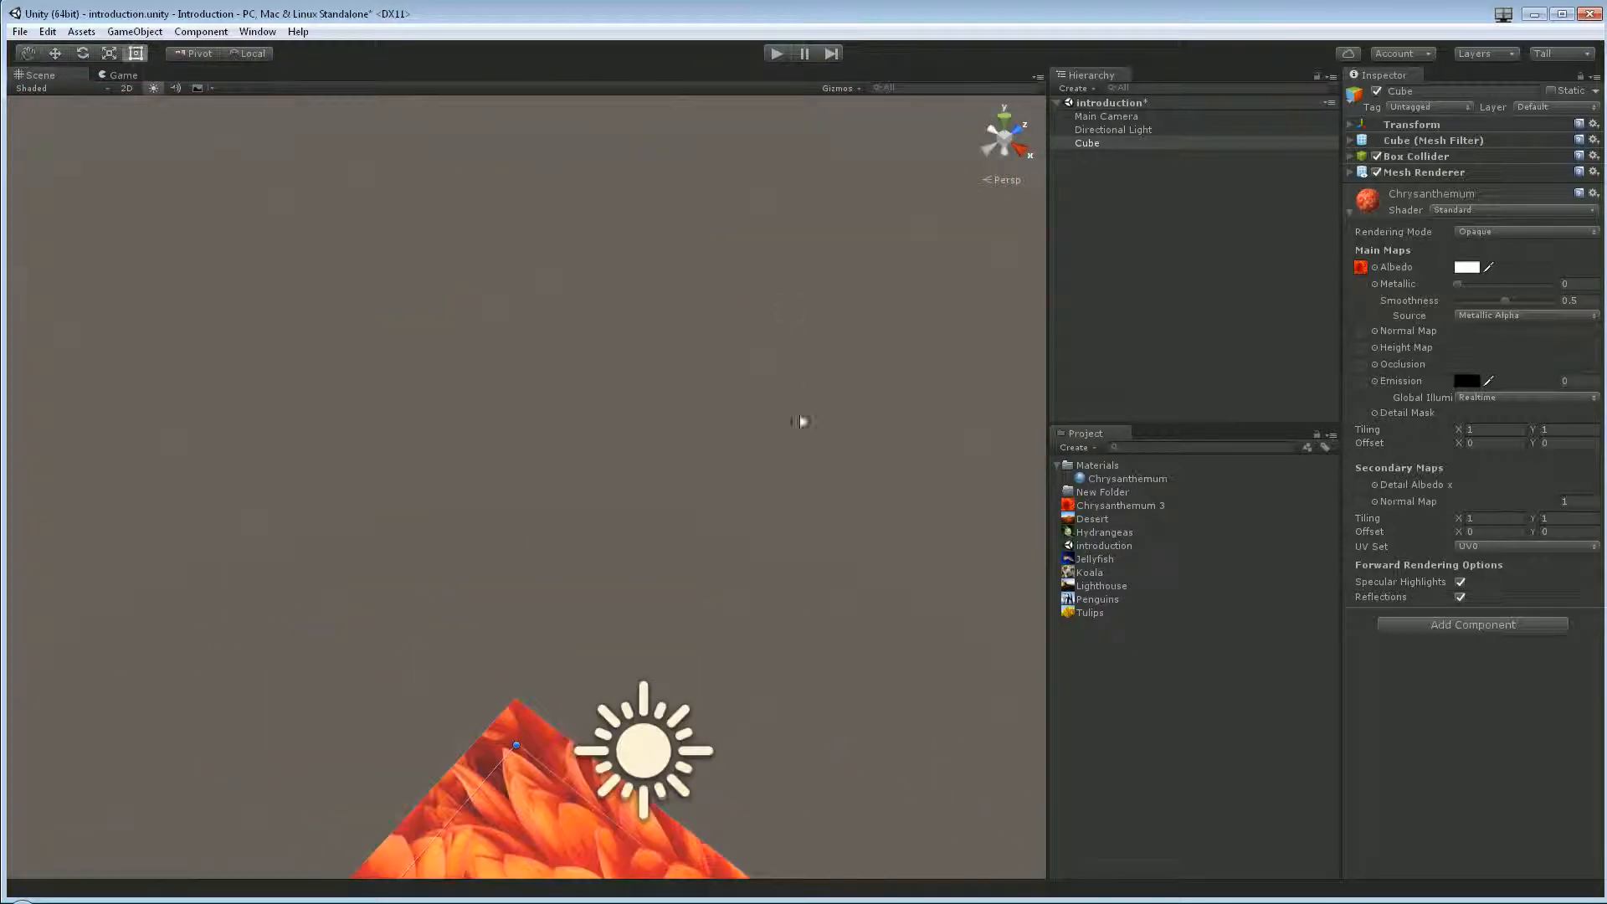
pyautogui.moveTo(782, 548); pyautogui.dragTo(715, 221, button='middle')
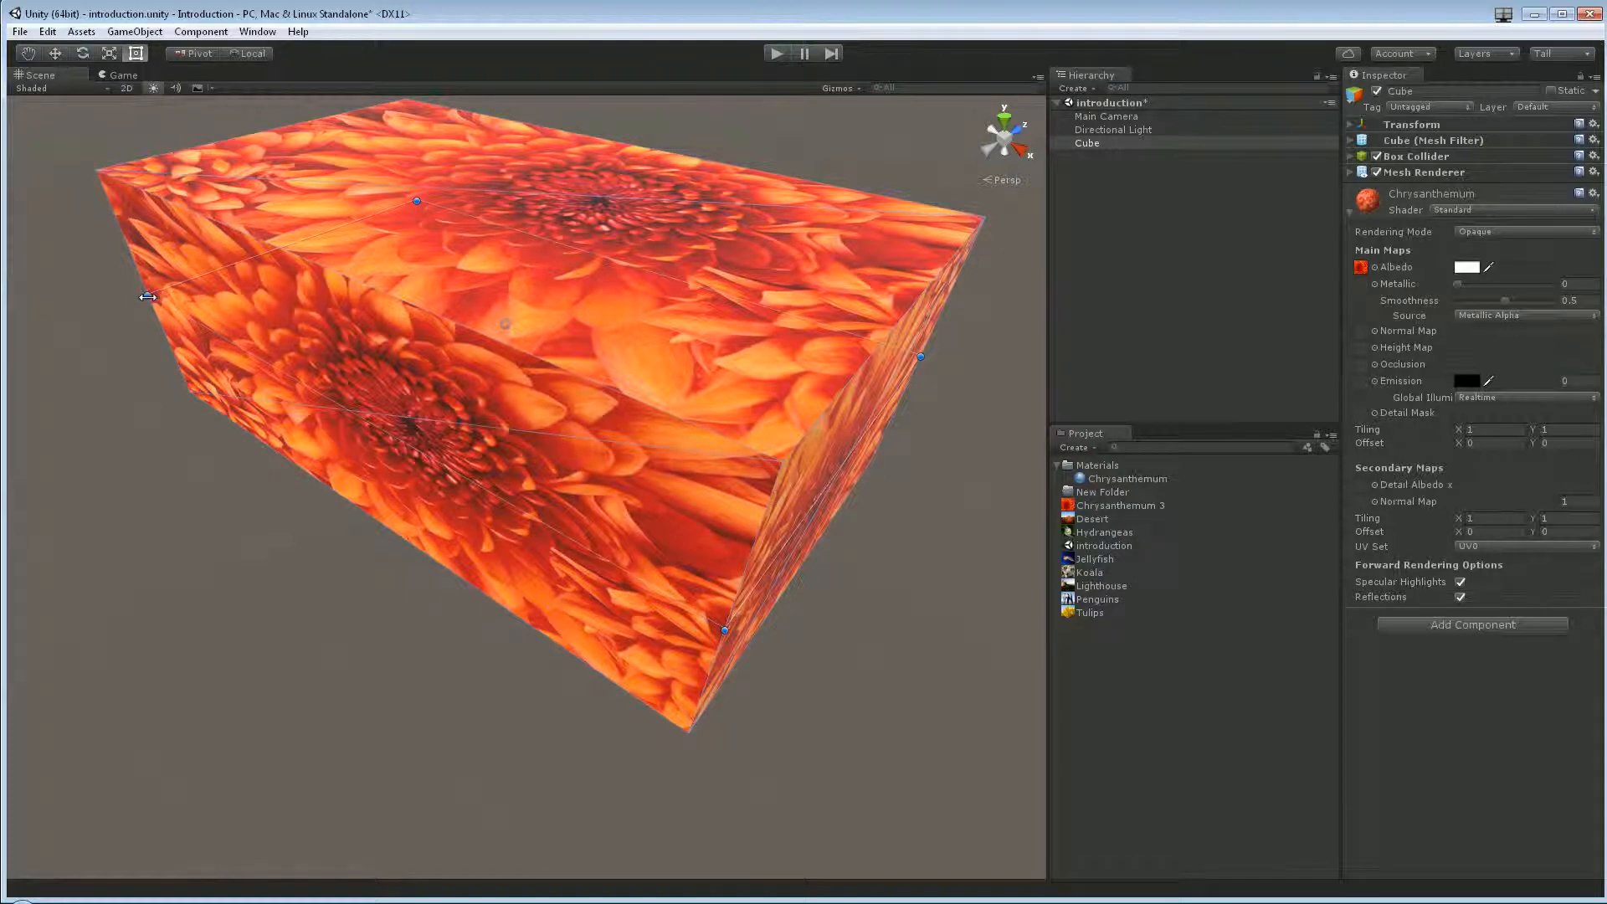
pyautogui.moveTo(147, 296); pyautogui.dragTo(52, 392)
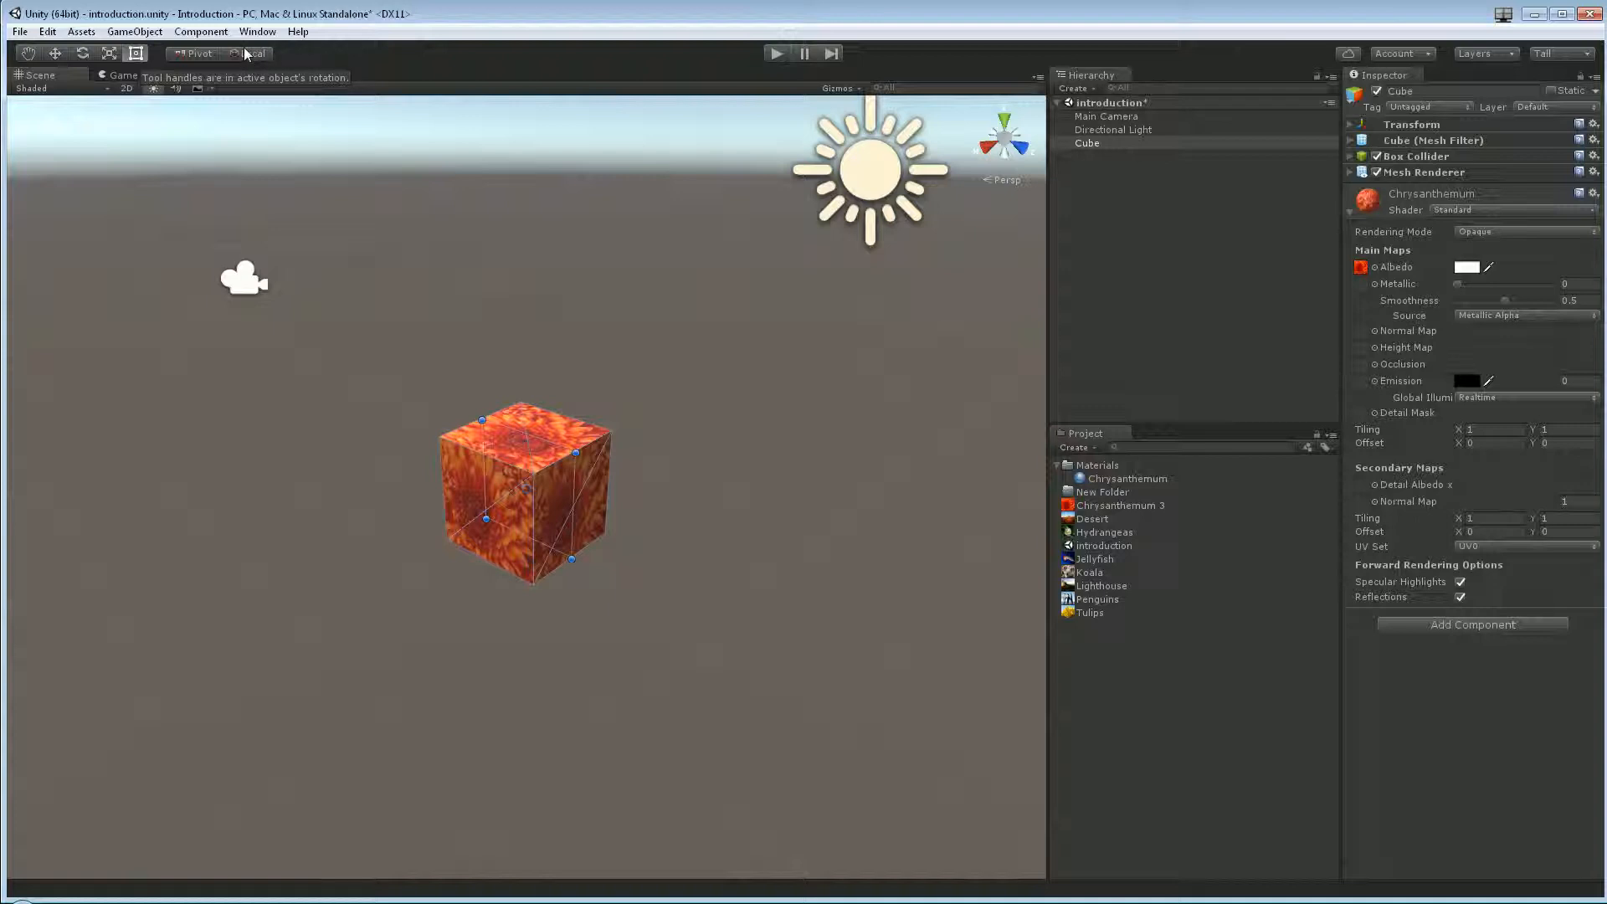
# Step: Activate the Move tool and examine its gizmo on the Cube at several viewing distances
pyautogui.scroll(5, 548, 369)
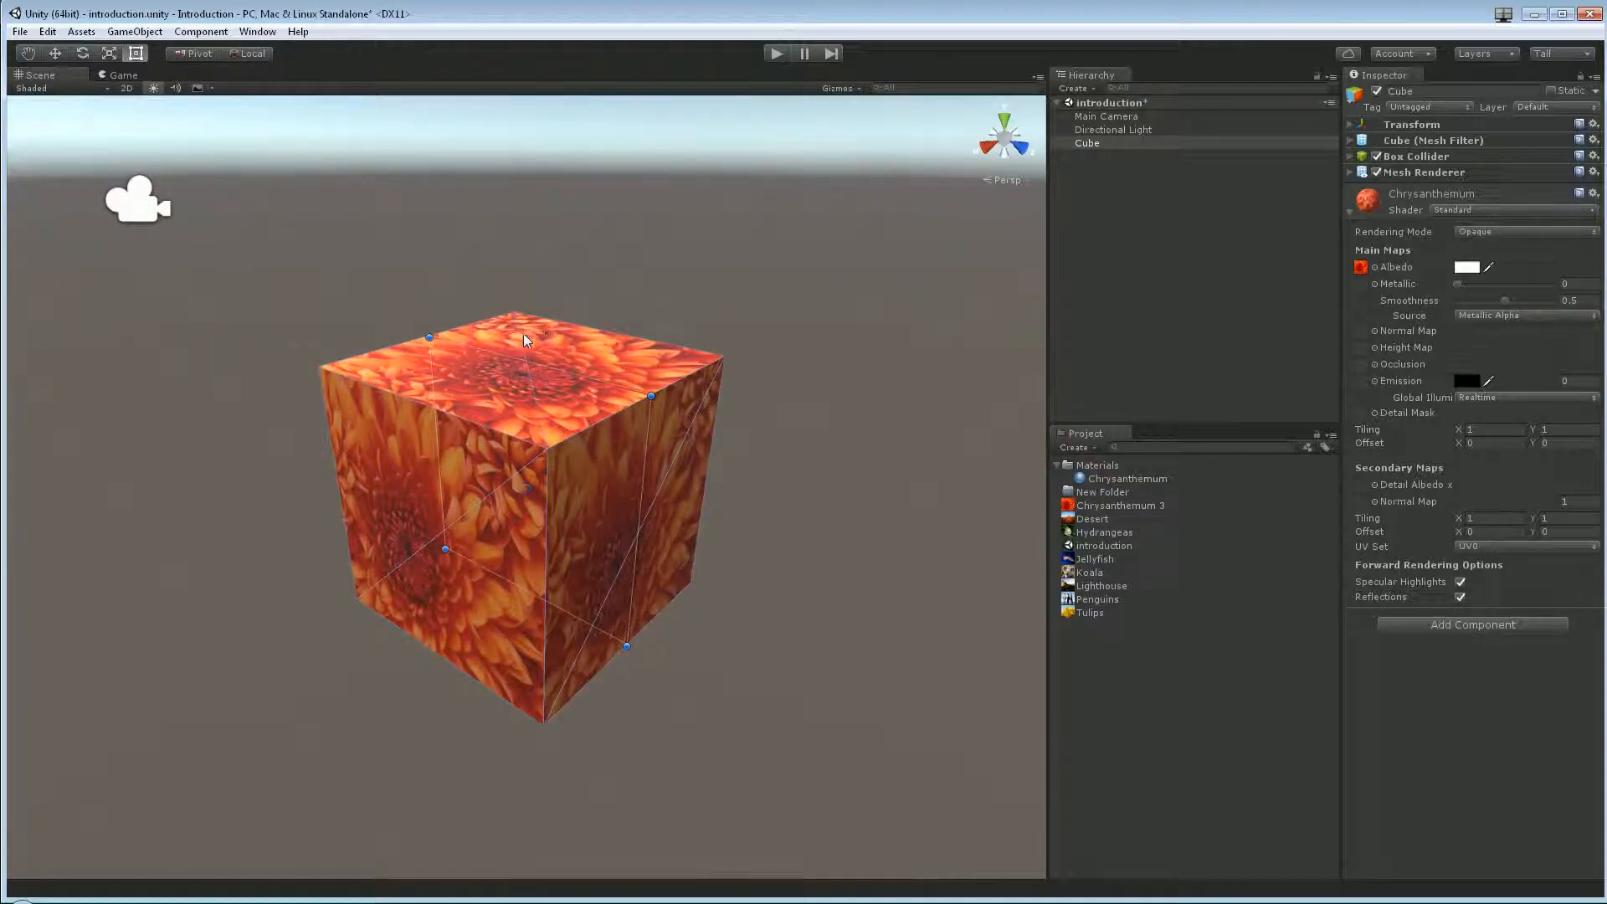
pyautogui.press('w')
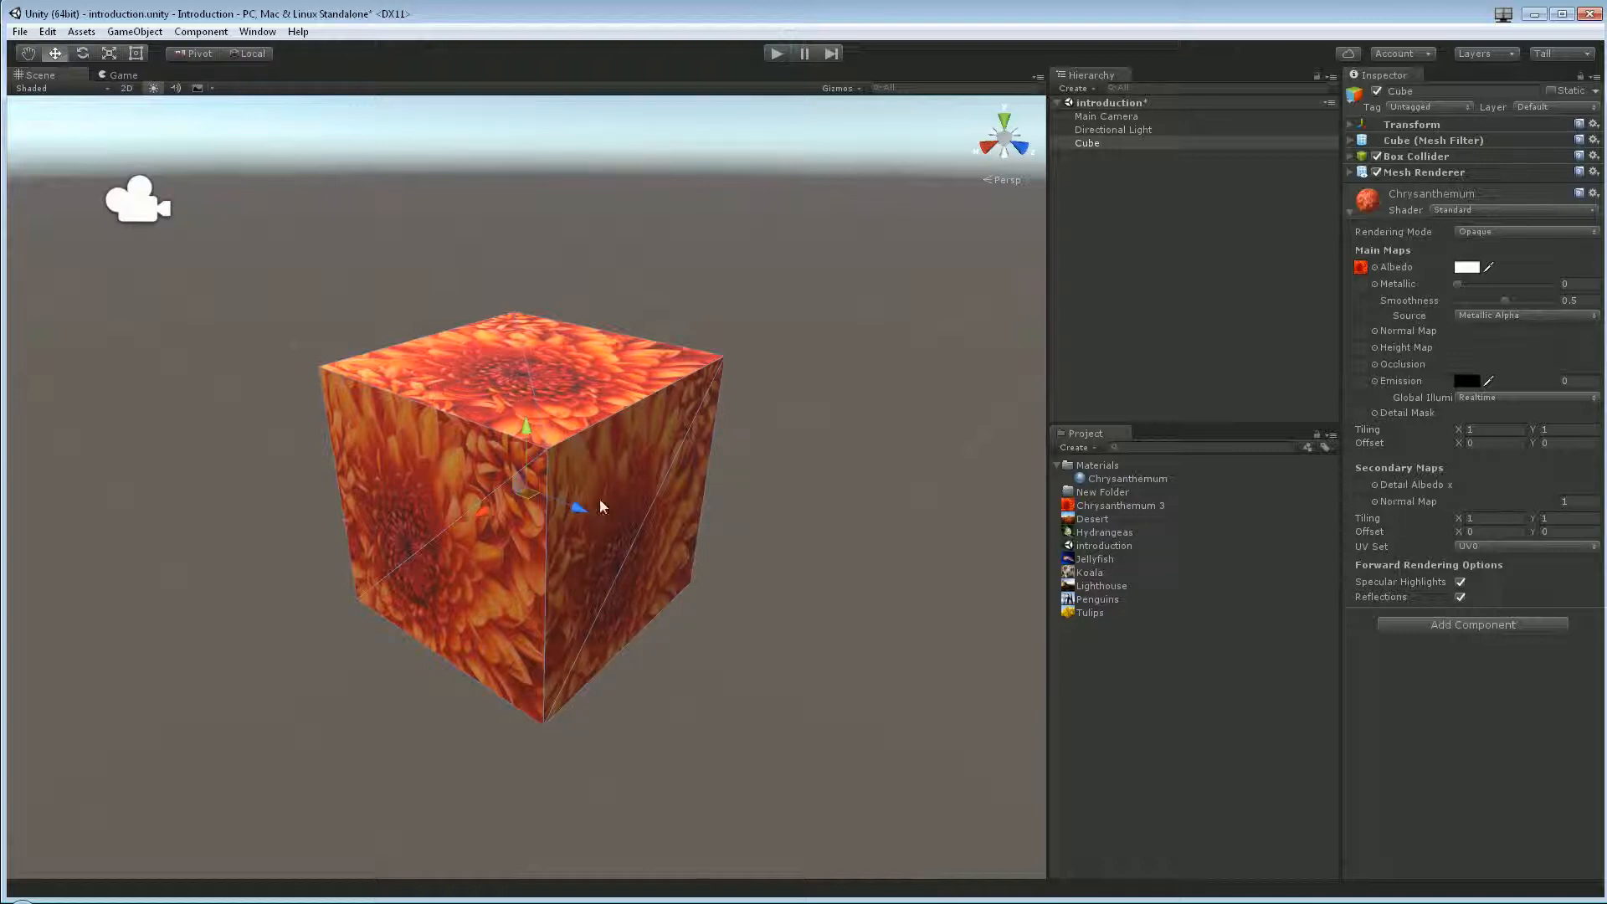
pyautogui.scroll(-5, 578, 517)
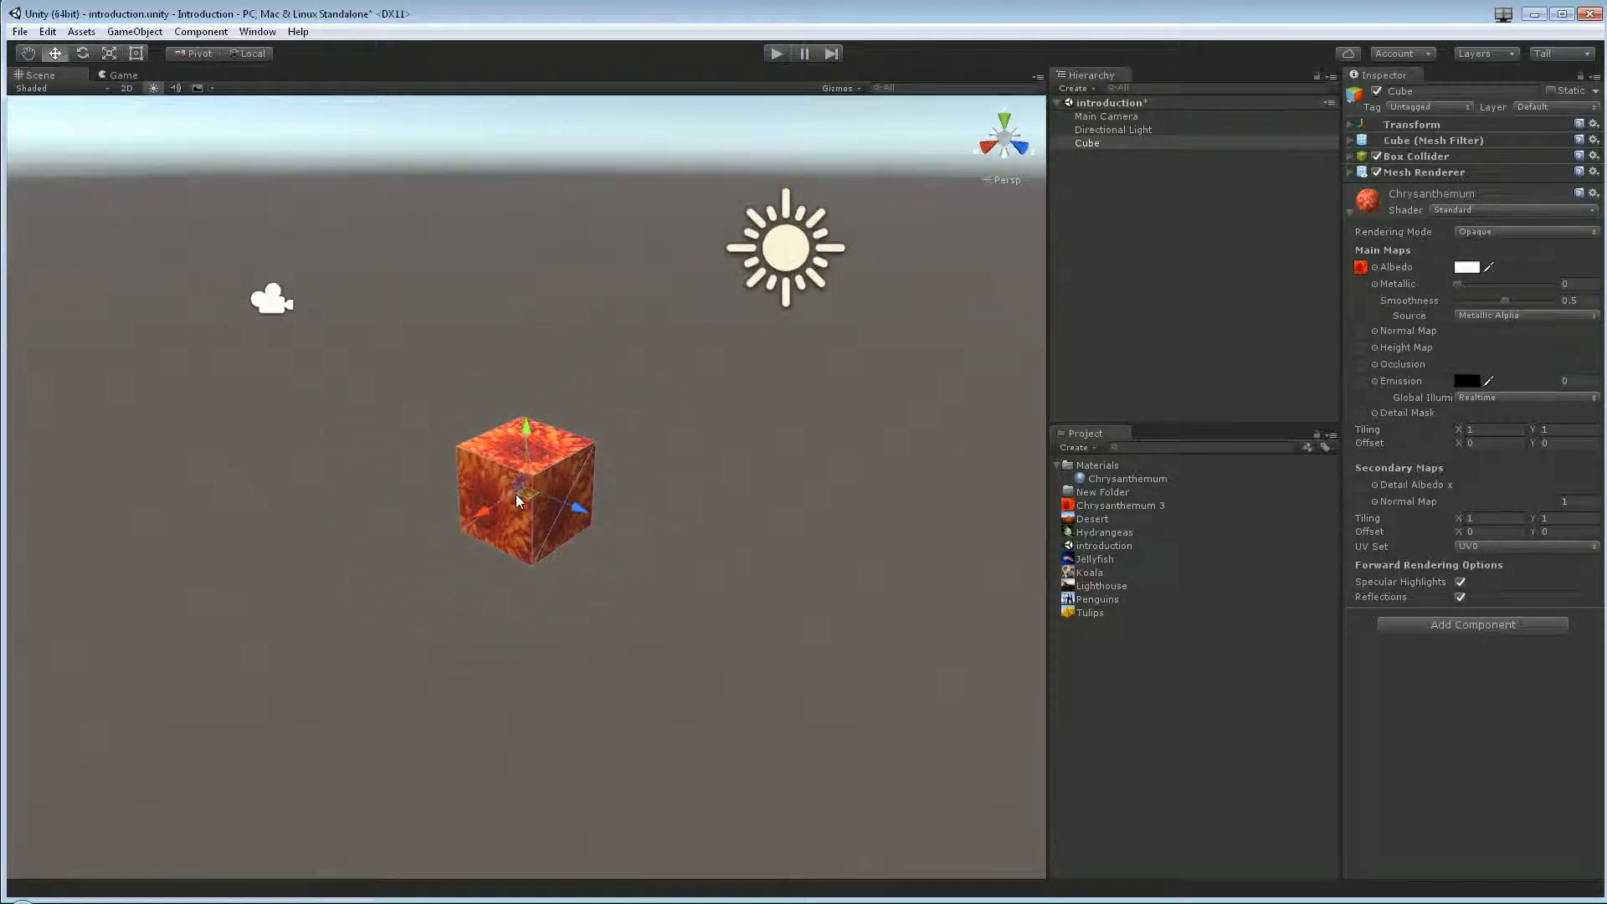
pyautogui.scroll(6, 536, 490)
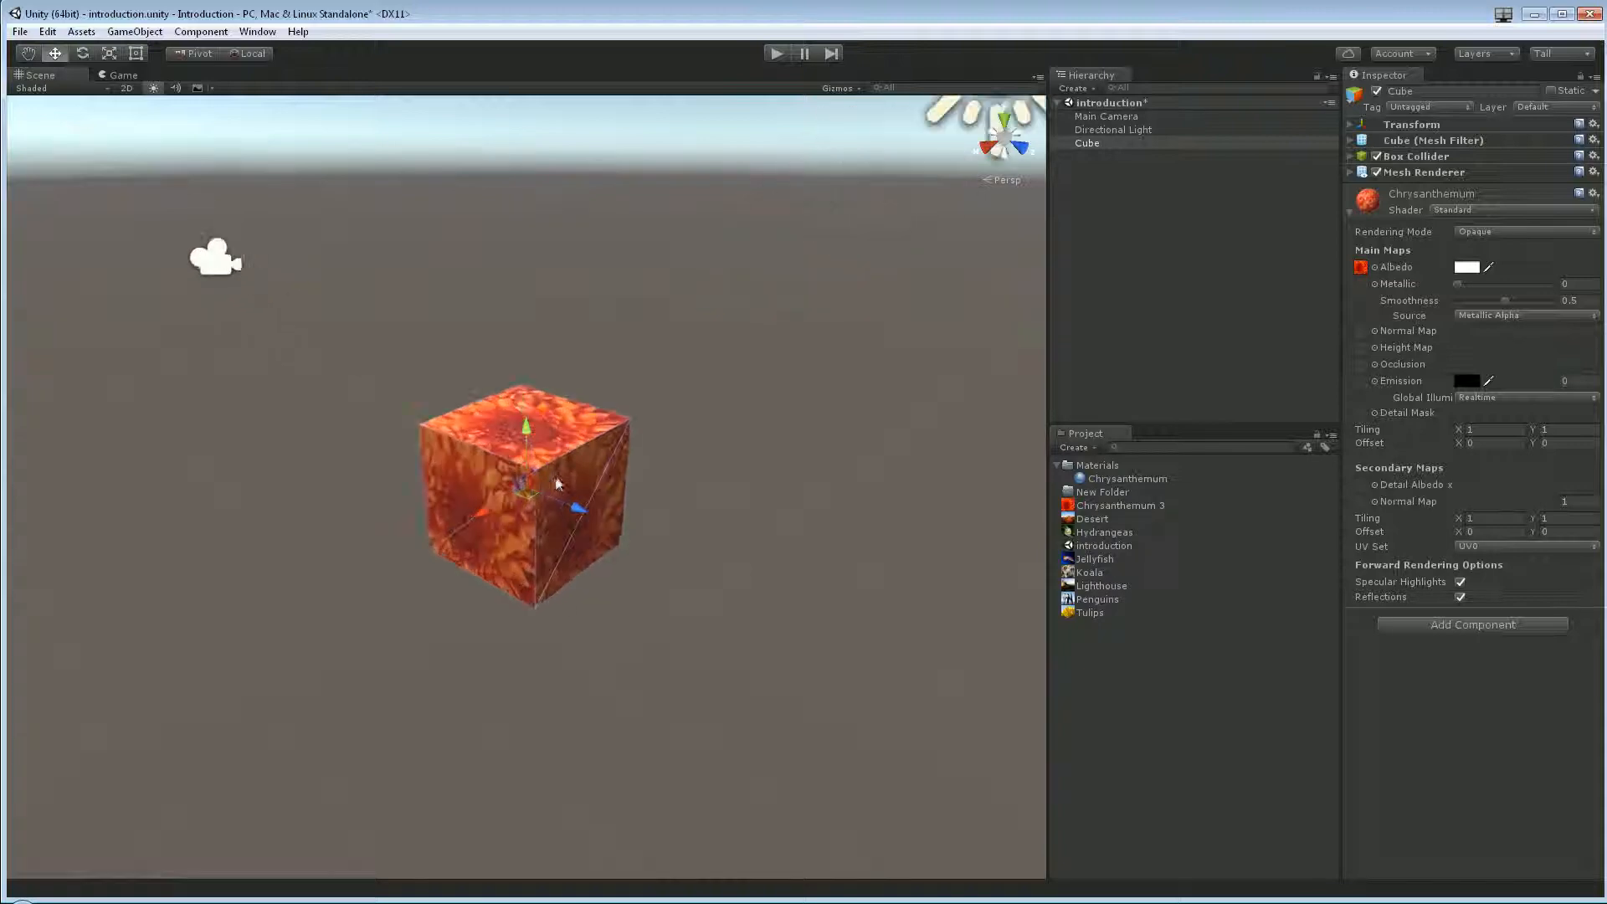
pyautogui.scroll(-4, 559, 499)
pyautogui.scroll(4, 536, 499)
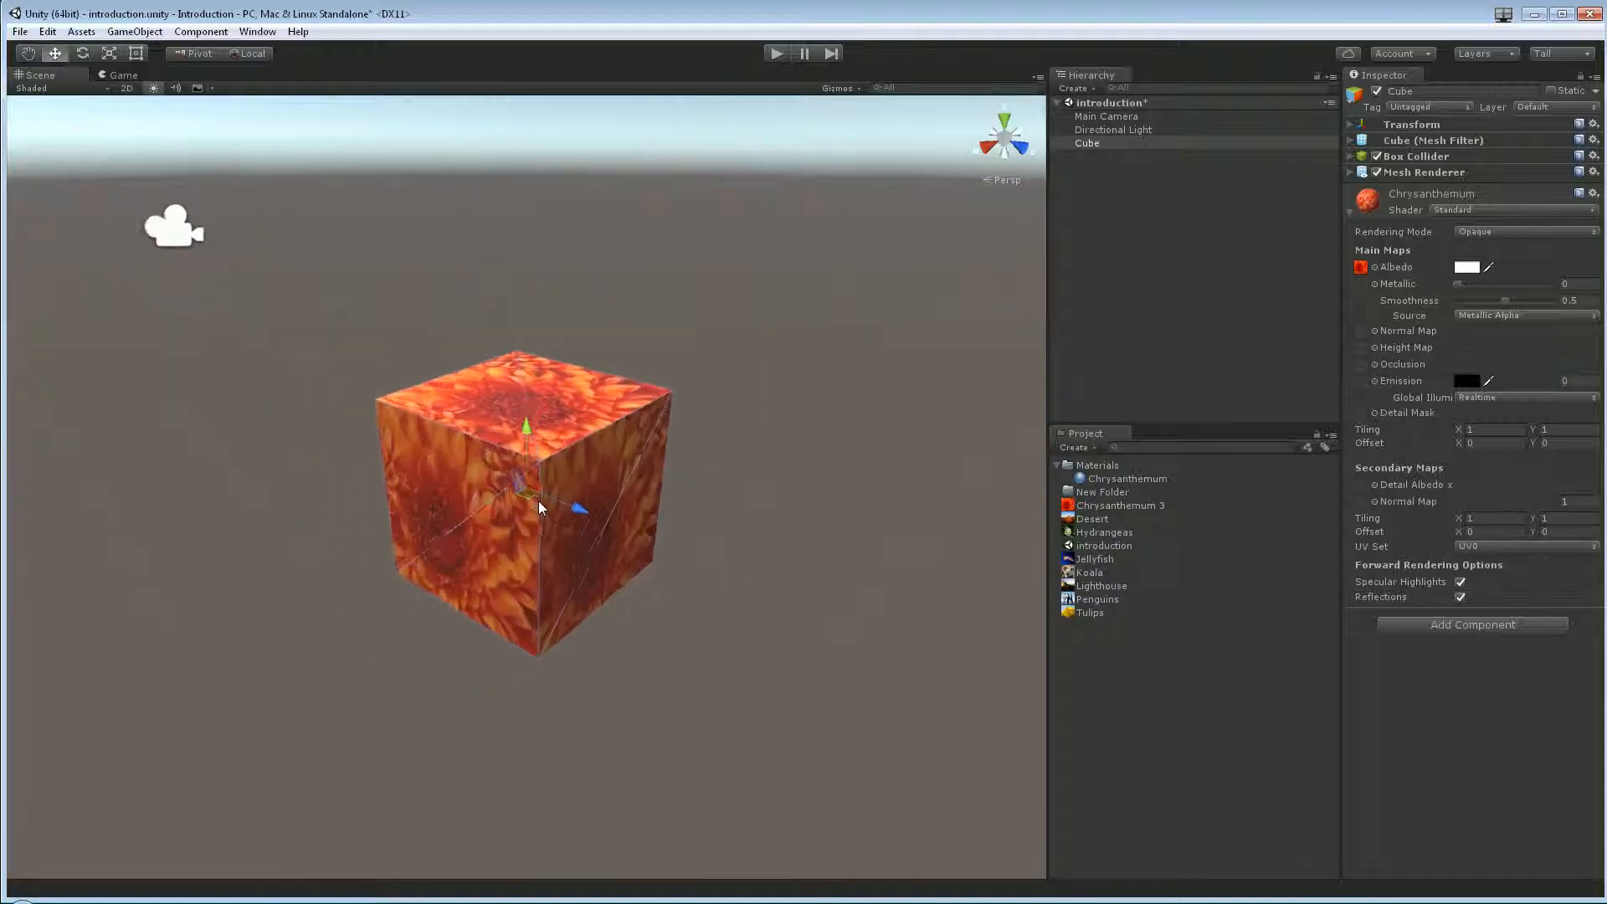
# Step: Duplicate the Cube and move one of the two cubes along the Z axis so they stand apart
pyautogui.keyDown('alt'); pyautogui.moveTo(538, 500); pyautogui.dragTo(748, 502); pyautogui.keyUp('alt')
pyautogui.moveTo(748, 502); pyautogui.dragTo(996, 431, button='middle')
pyautogui.moveTo(470, 424); pyautogui.dragTo(593, 446, button='right')
pyautogui.scroll(-5, 609, 418)
pyautogui.scroll(-5, 595, 449)
pyautogui.moveTo(644, 457); pyautogui.dragTo(483, 462, button='middle')
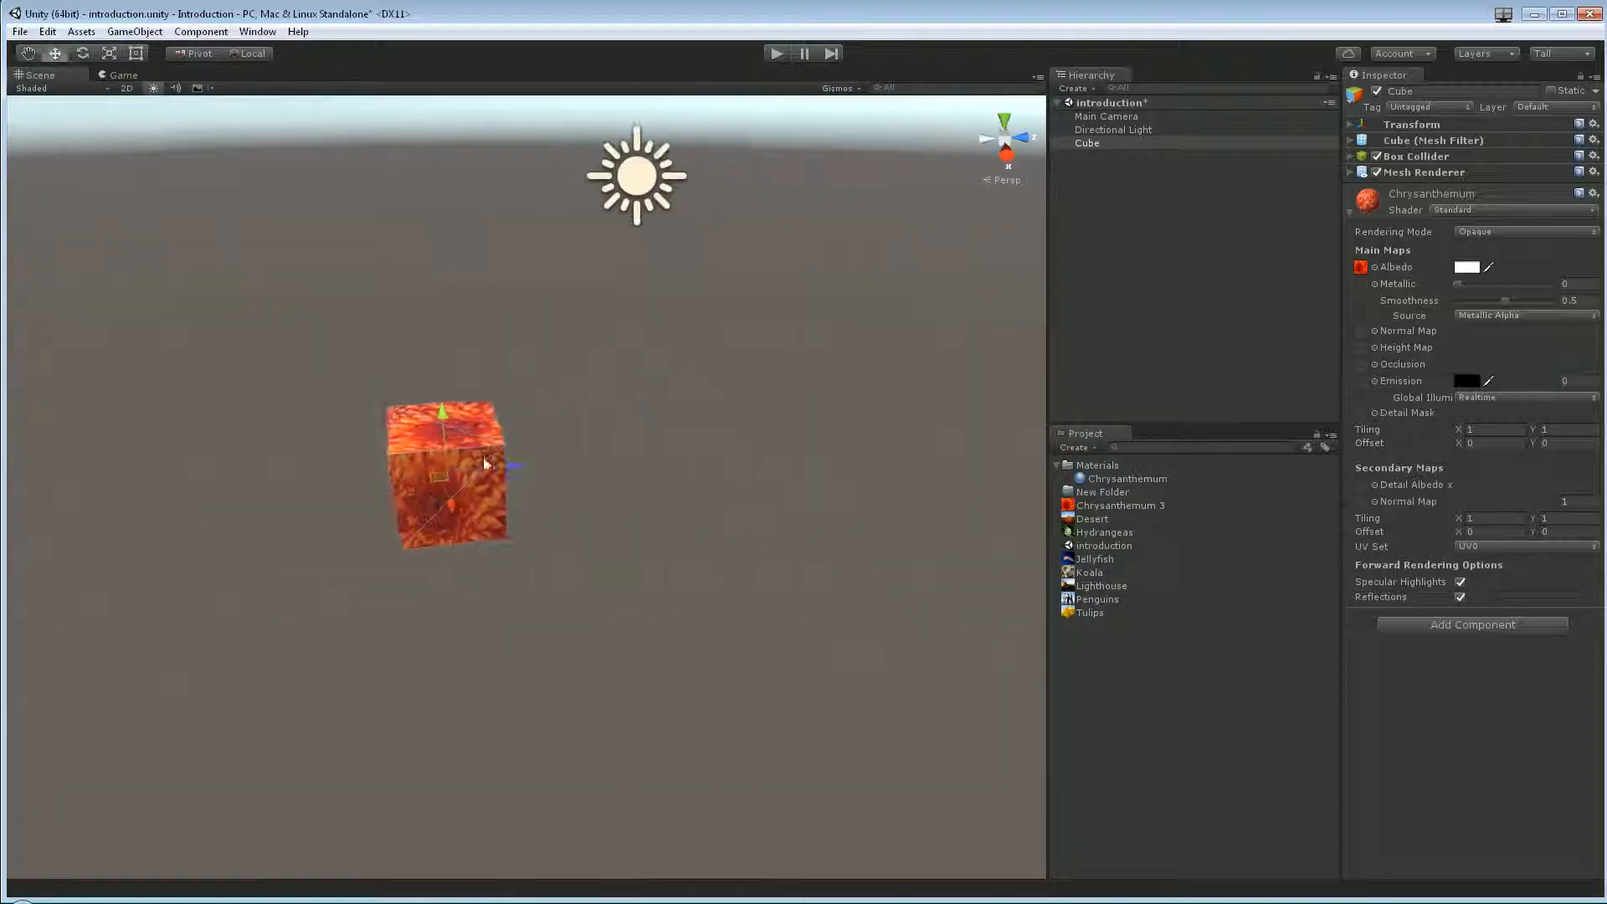
pyautogui.hotkey('ctrl', 'd')
pyautogui.moveTo(505, 467); pyautogui.dragTo(760, 464)
# Step: Select both cubes and switch the tool handle position from Pivot to Center
pyautogui.moveTo(952, 593); pyautogui.dragTo(254, 366)
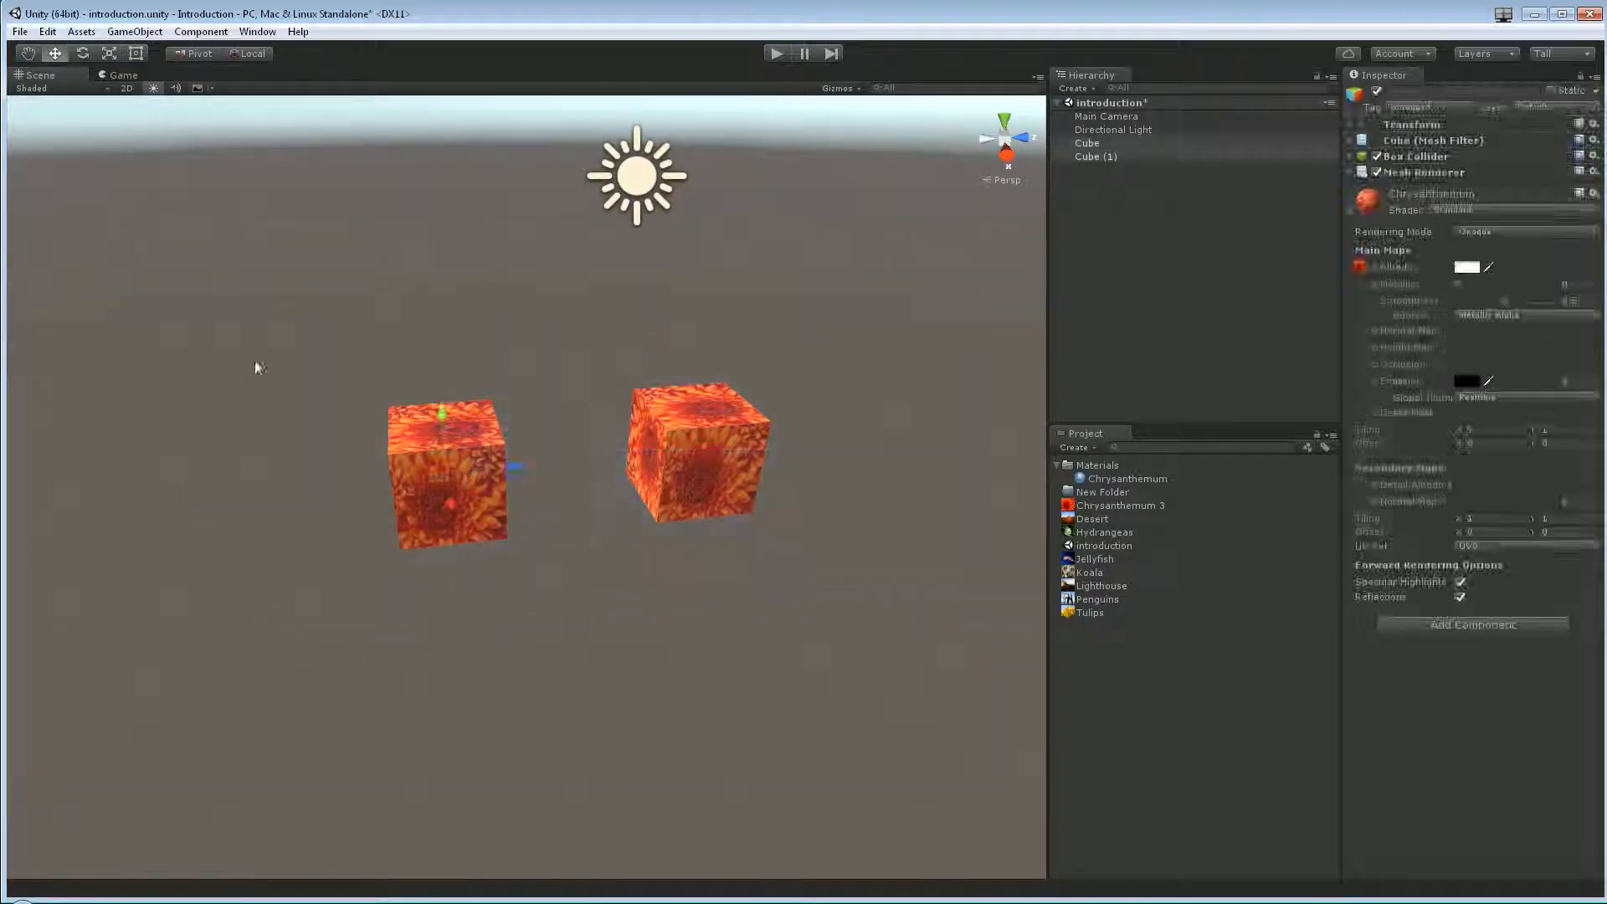
pyautogui.scroll(-2, 528, 448)
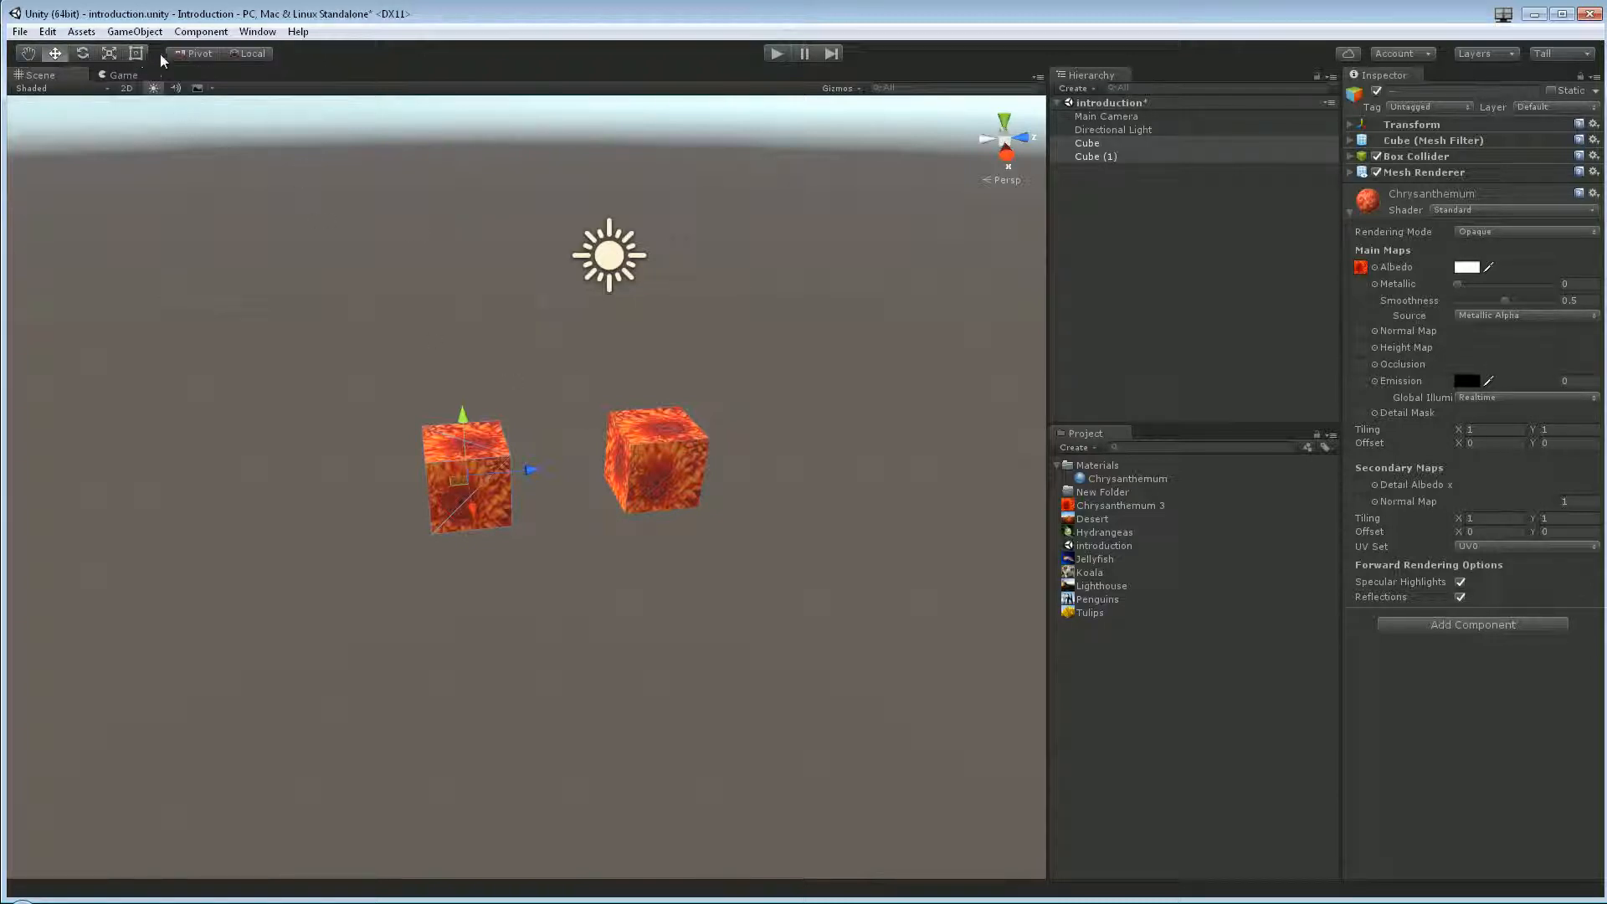
pyautogui.click(194, 54)
pyautogui.keyDown('alt'); pyautogui.moveTo(594, 496); pyautogui.dragTo(574, 435); pyautogui.keyUp('alt')
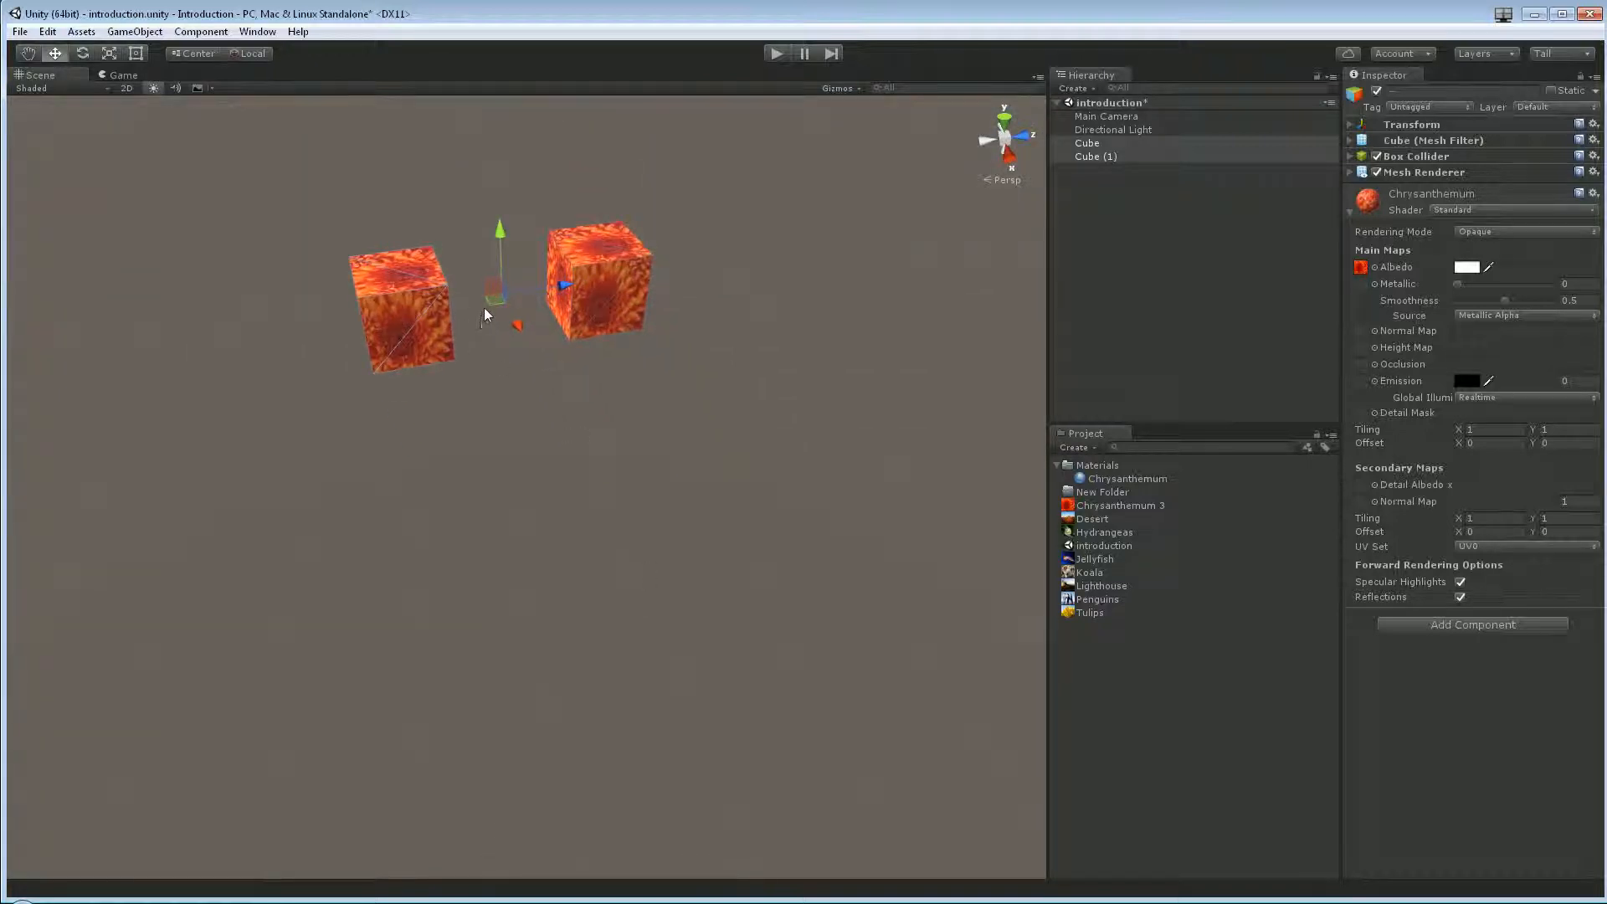
# Step: Toggle the tool handle position between Pivot and Center to compare gizmo placement on the two selected cubes
pyautogui.moveTo(484, 308); pyautogui.dragTo(507, 372, button='middle')
pyautogui.moveTo(529, 351); pyautogui.dragTo(465, 387)
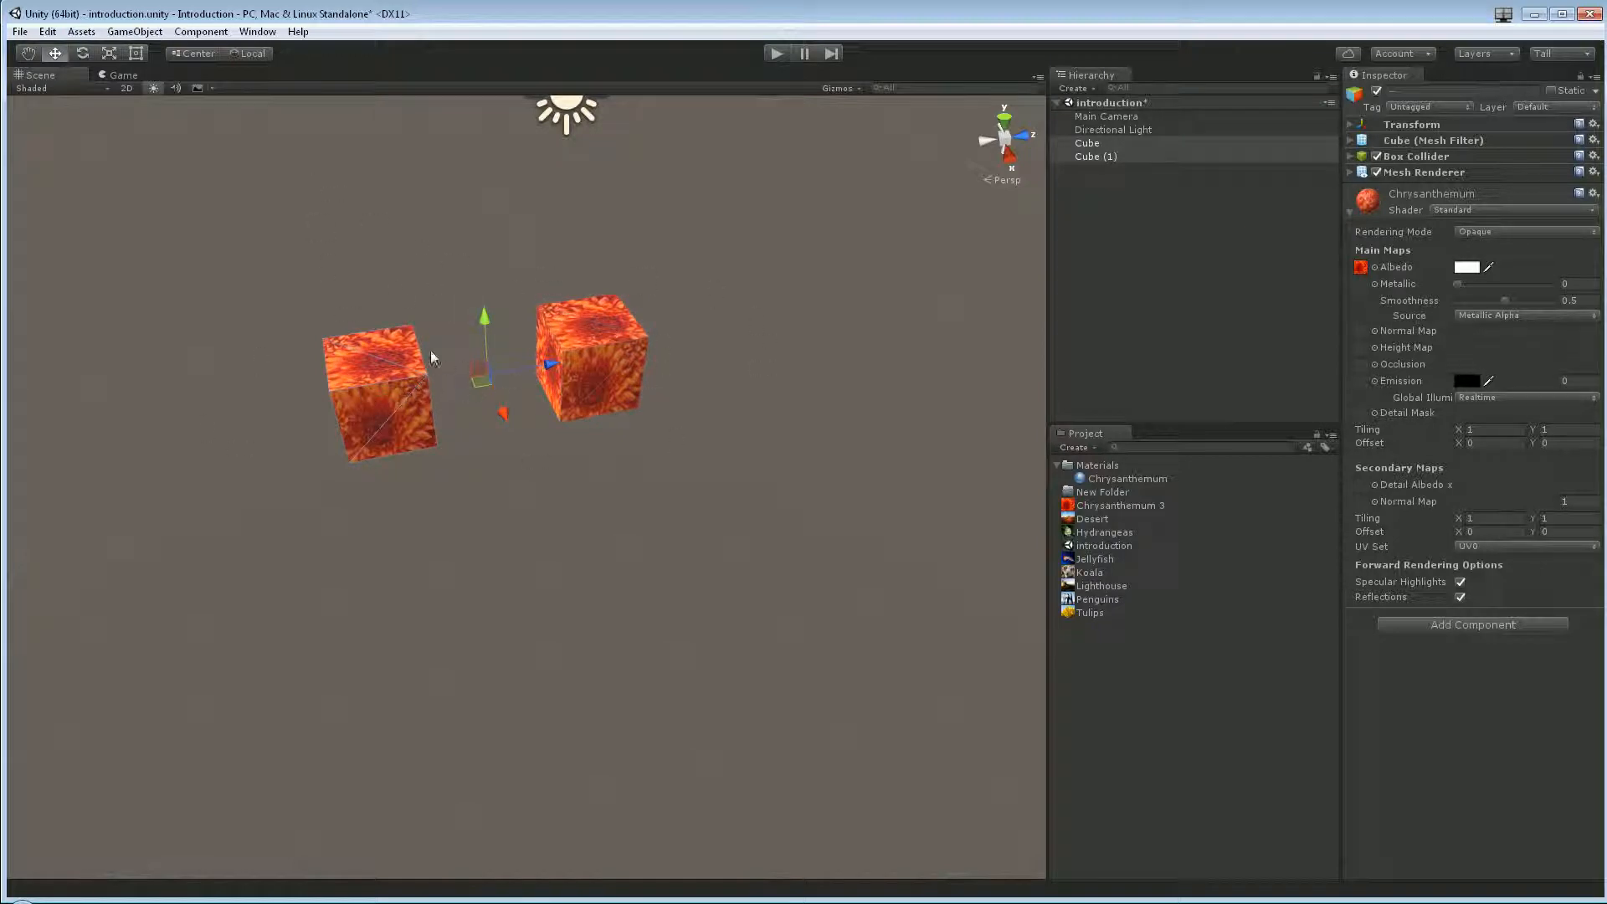
pyautogui.click(199, 55)
pyautogui.click(194, 53)
pyautogui.moveTo(632, 528); pyautogui.dragTo(627, 490, button='right')
pyautogui.scroll(4, 666, 556)
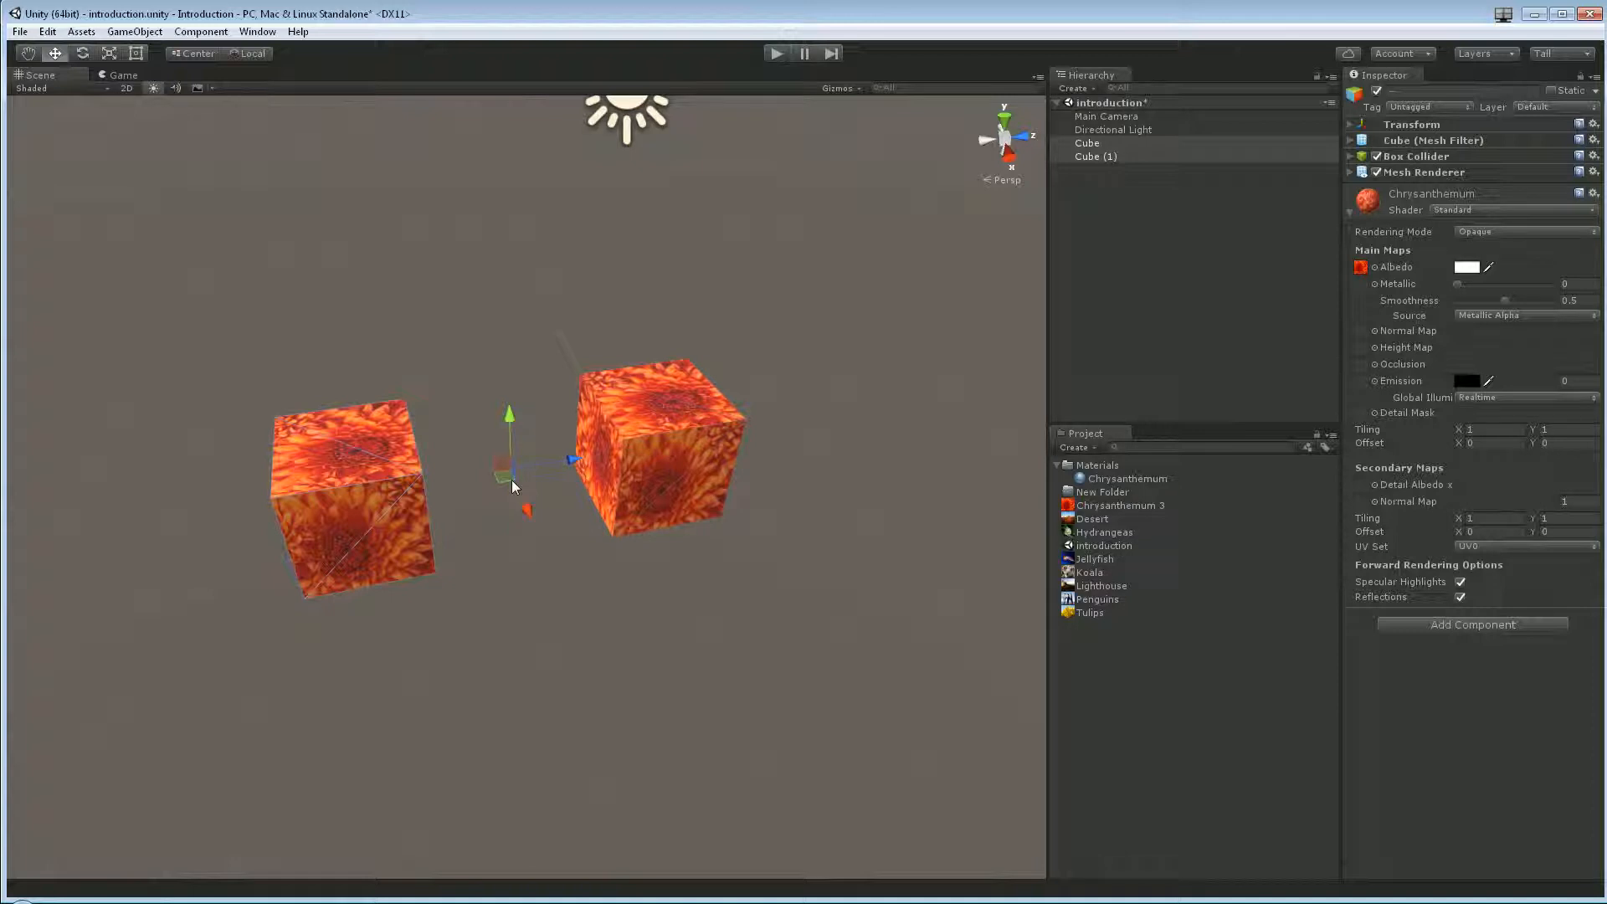
# Step: Activate the Rotate tool and make Cube (1) a child of Cube in the Hierarchy
pyautogui.press('e')
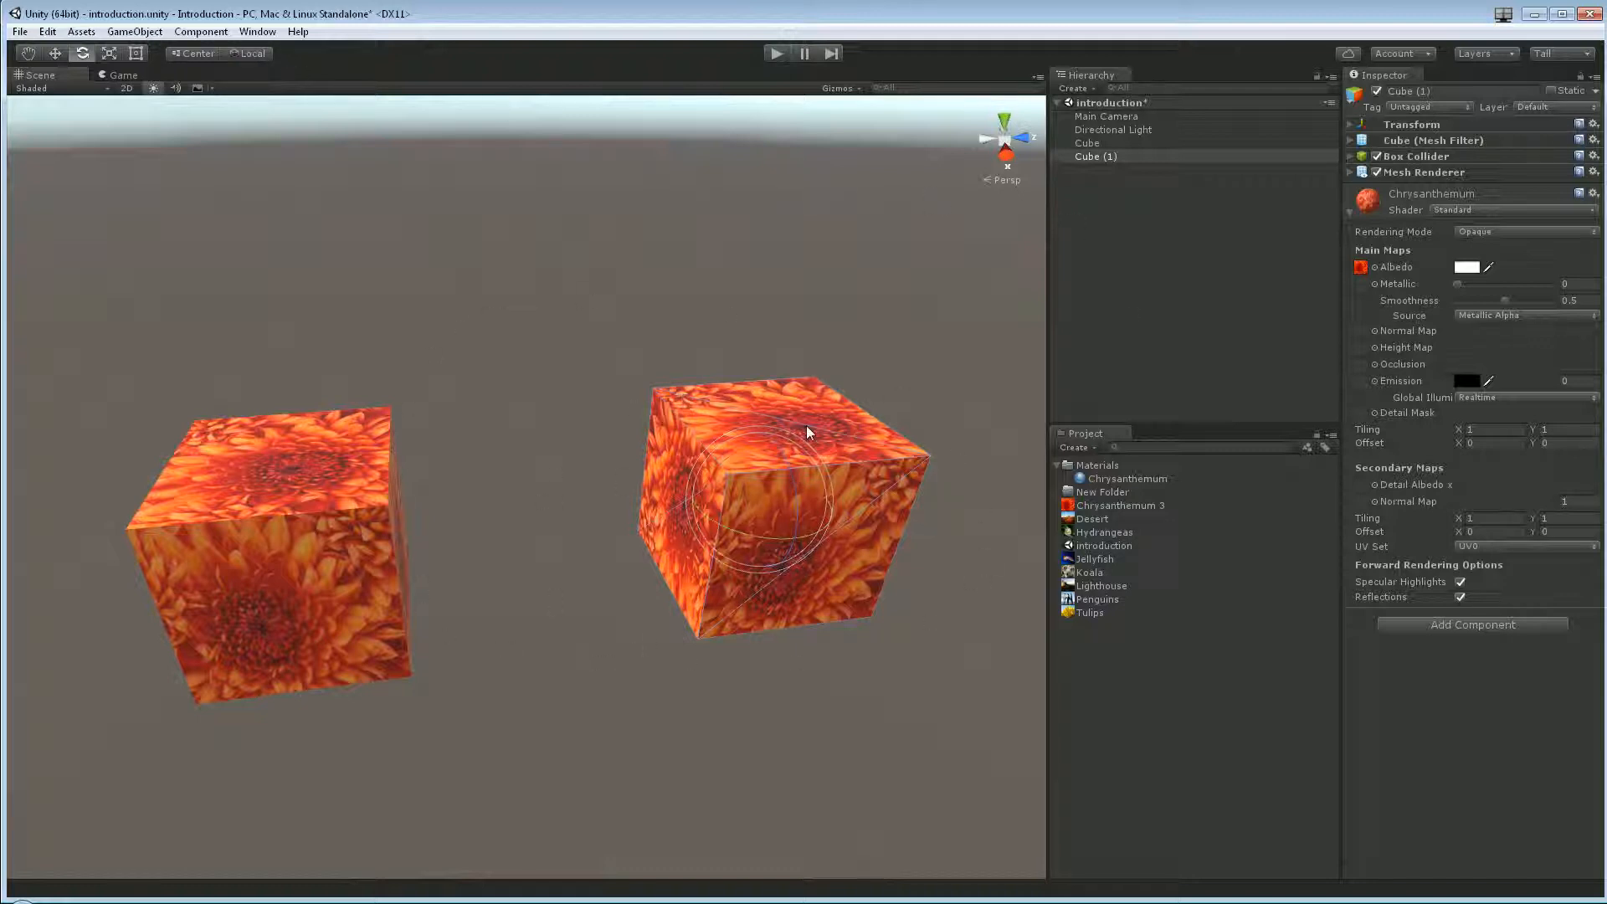
pyautogui.press('q')
pyautogui.moveTo(805, 425); pyautogui.dragTo(839, 432, button='middle')
pyautogui.scroll(-6, 840, 432)
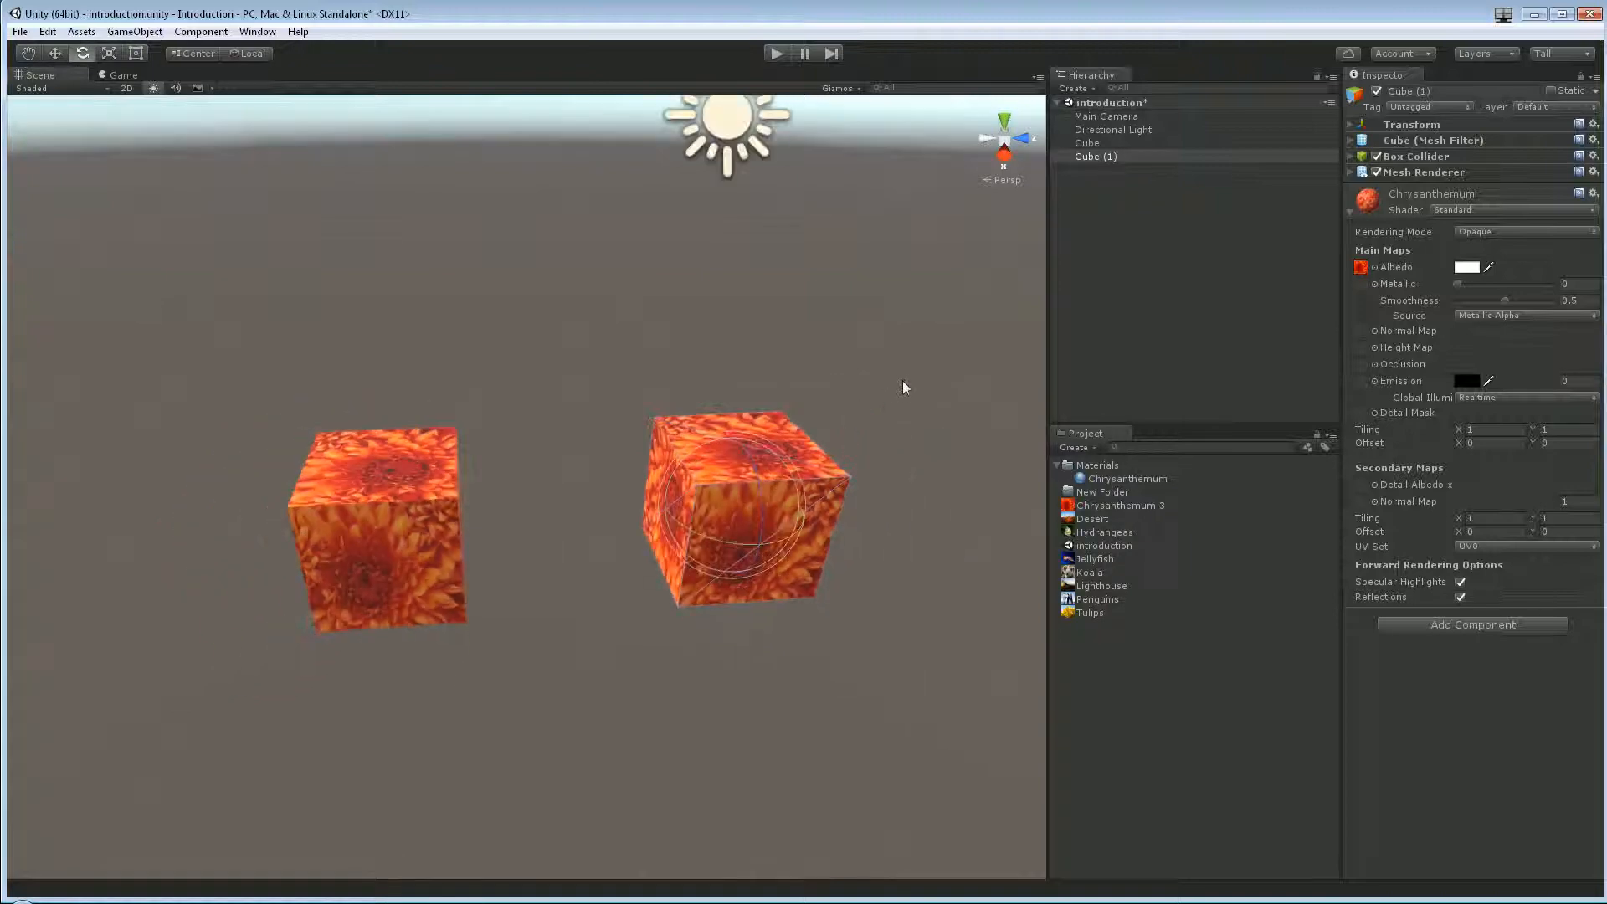
pyautogui.scroll(3, 904, 385)
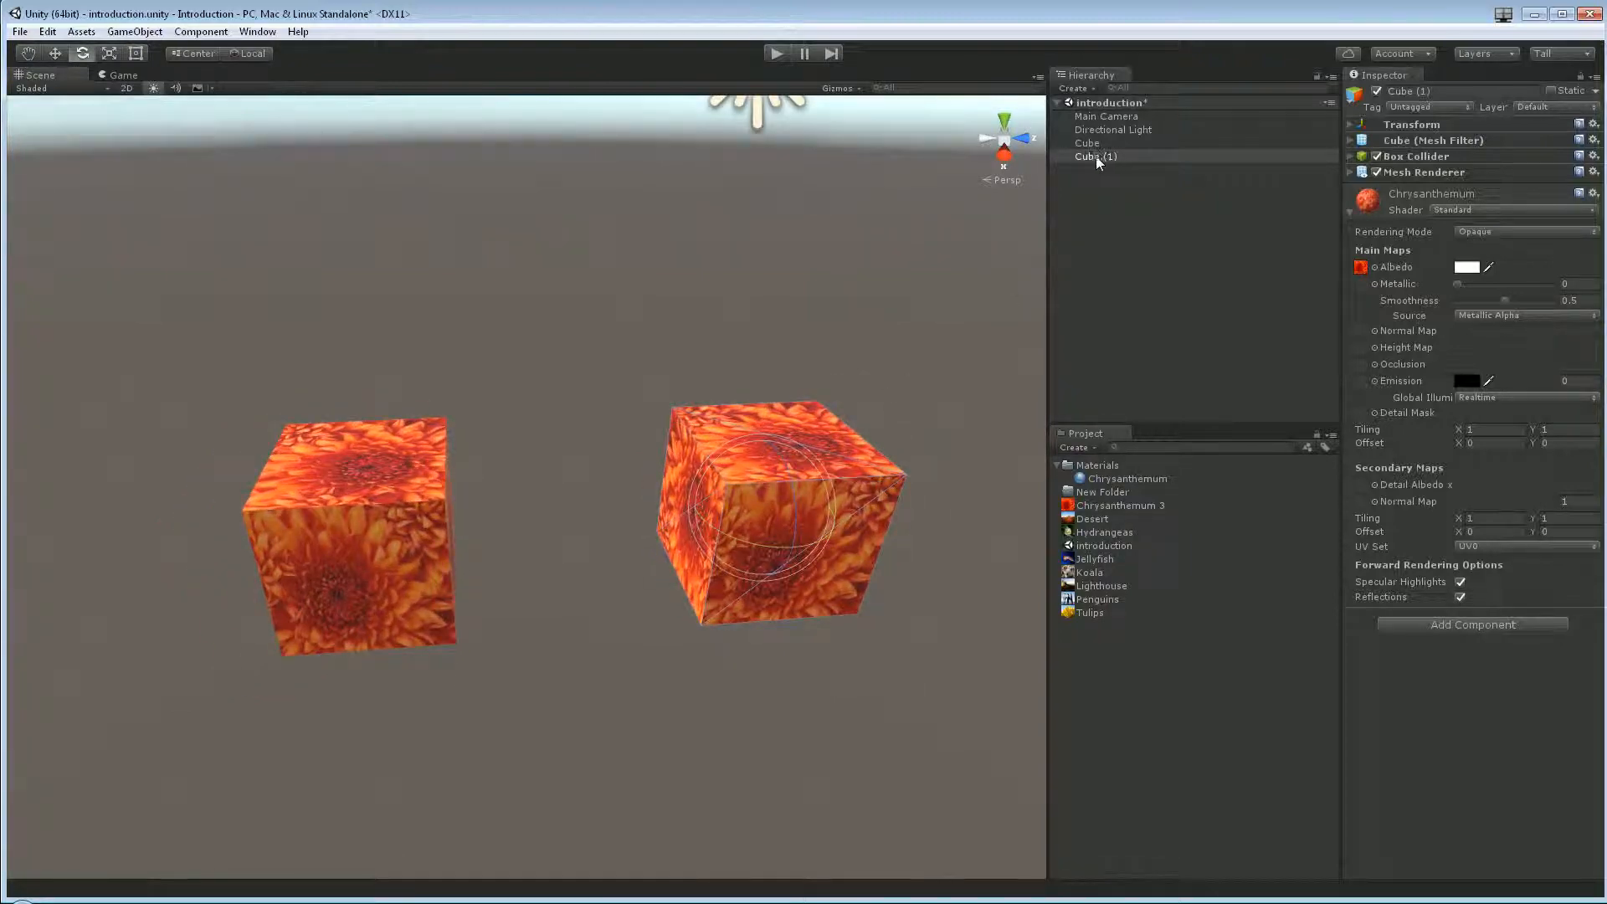
pyautogui.moveTo(1096, 157); pyautogui.dragTo(1098, 144)
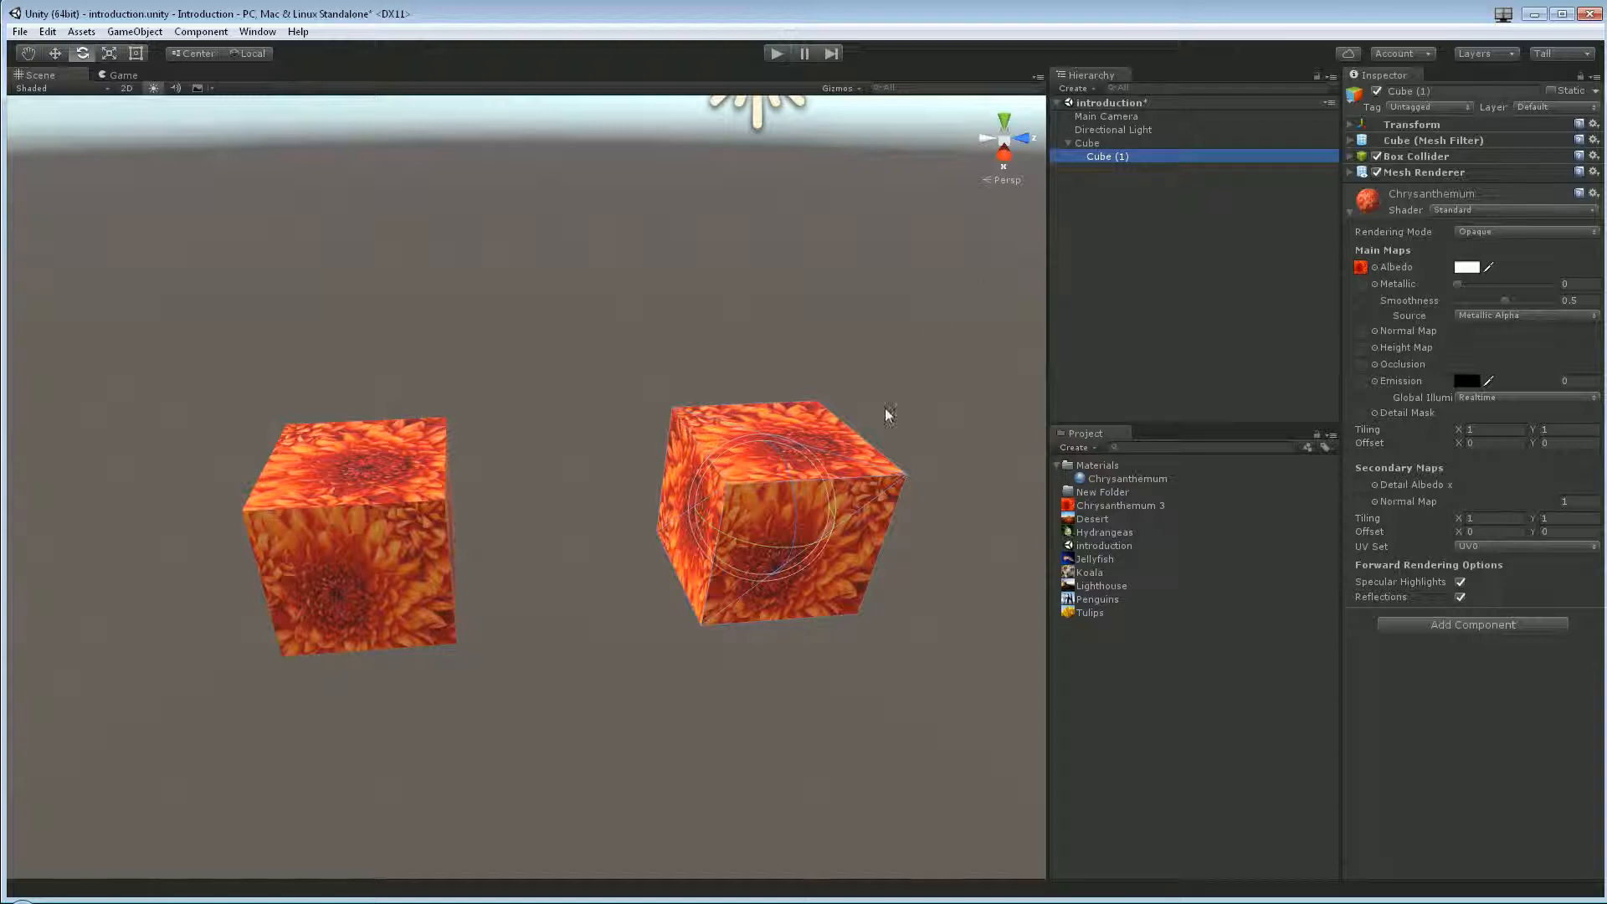
# Step: Reposition the child Cube (1) with the Move tool so it sits above and beside its parent Cube
pyautogui.scroll(-3, 753, 491)
pyautogui.press('w')
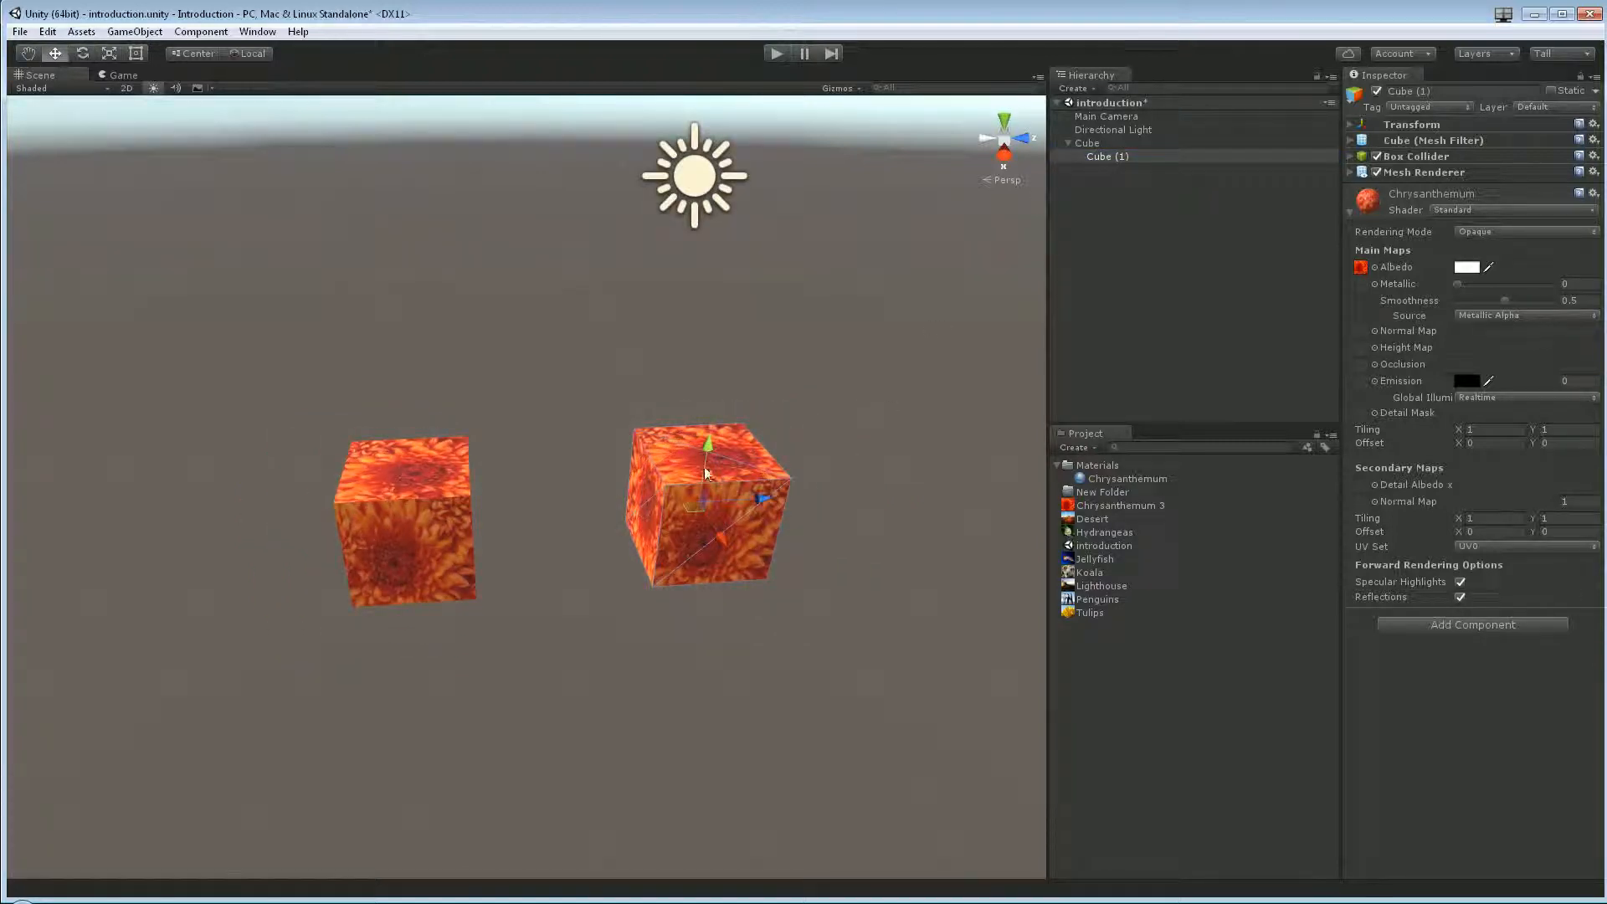
pyautogui.moveTo(707, 462); pyautogui.dragTo(617, 374)
# Step: Move the parent Cube a little along the Z axis and rotate it together with its child
pyautogui.click(1112, 144)
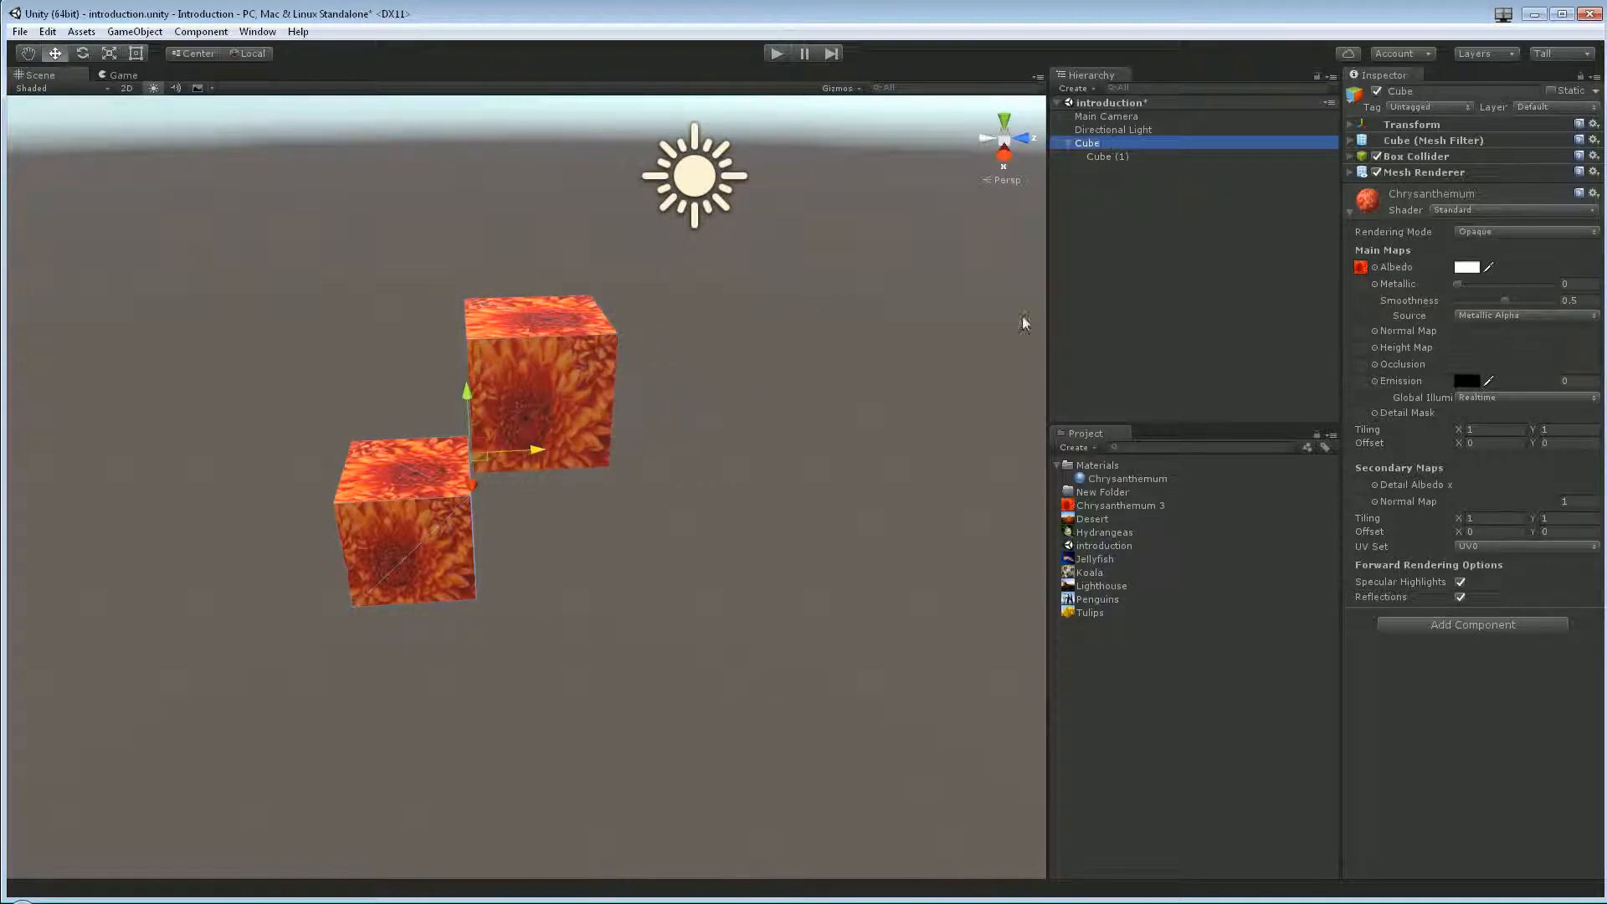
pyautogui.moveTo(506, 453); pyautogui.dragTo(576, 474)
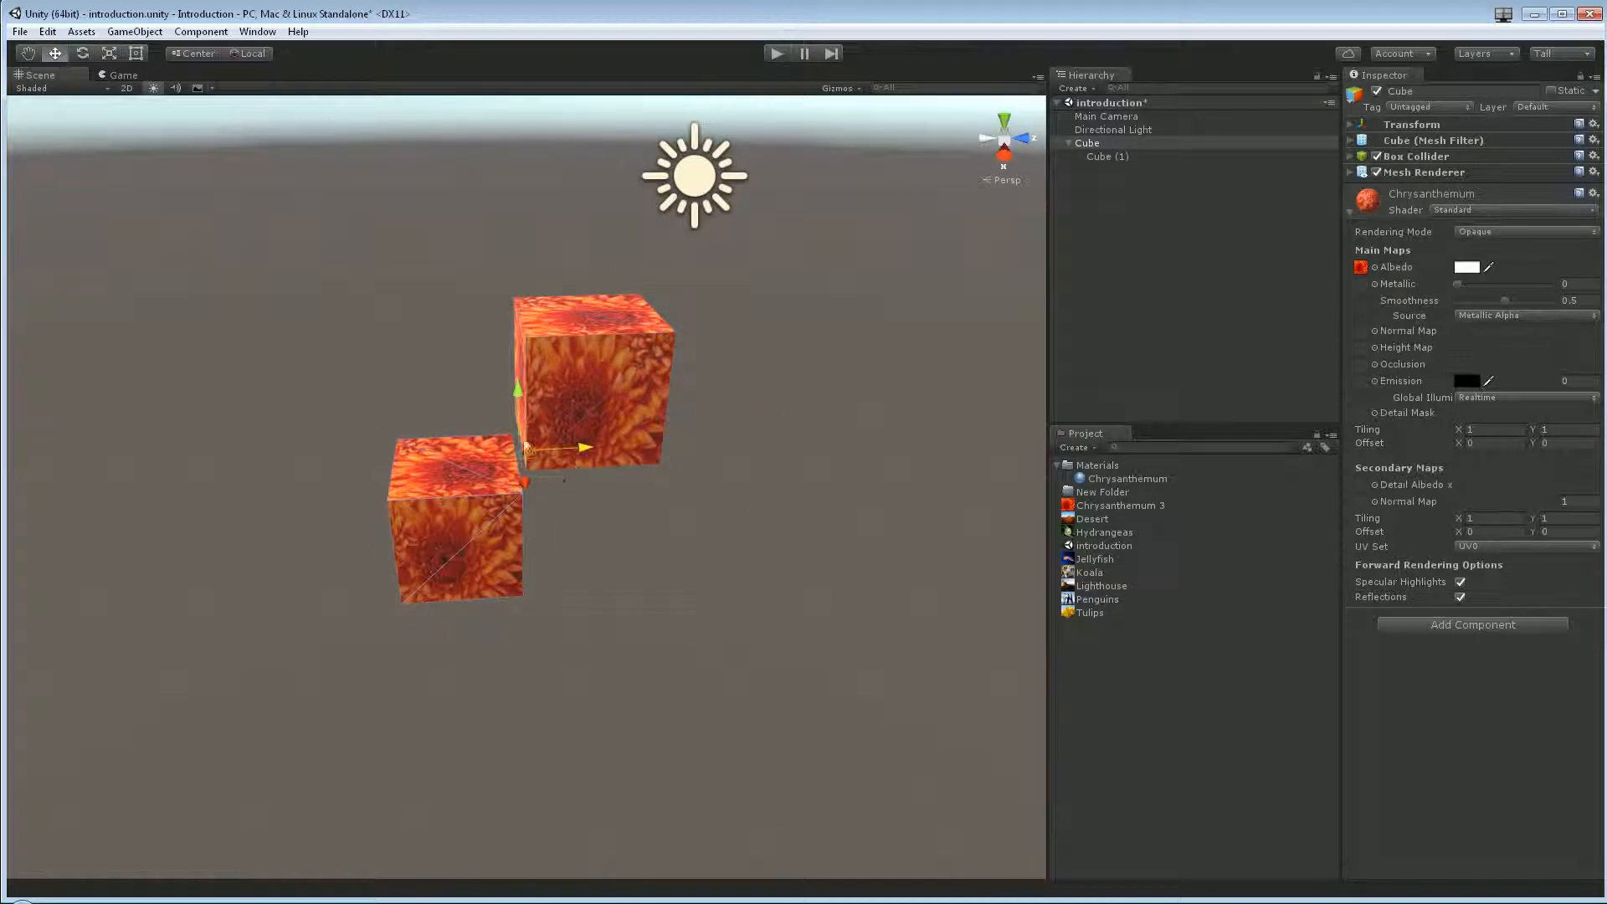
pyautogui.click(93, 56)
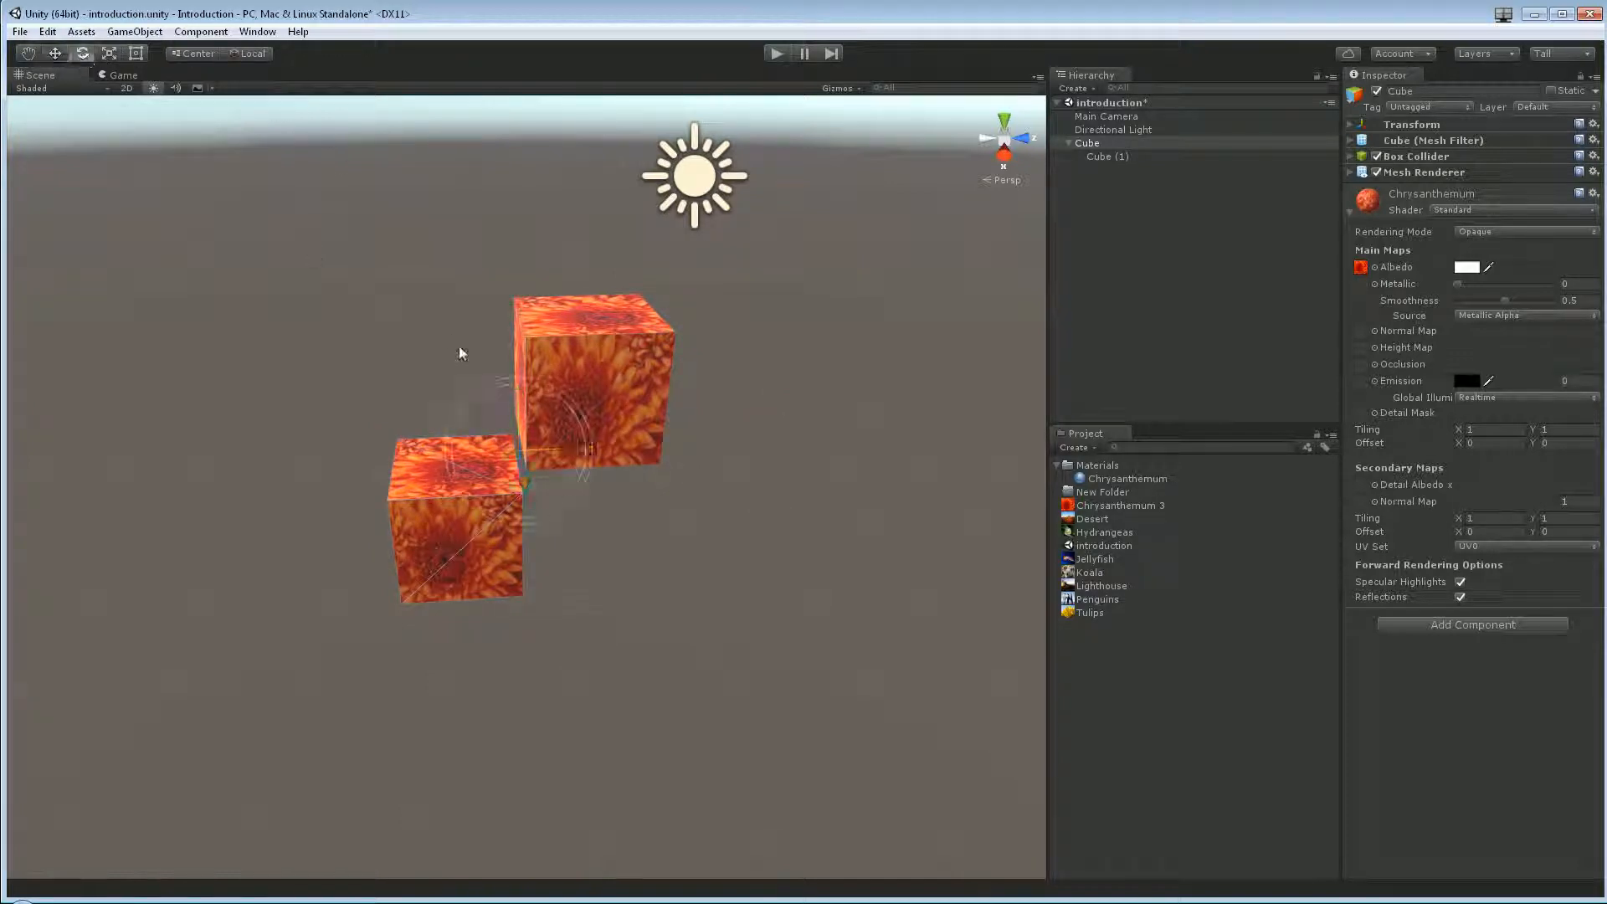
pyautogui.moveTo(495, 433); pyautogui.dragTo(526, 450)
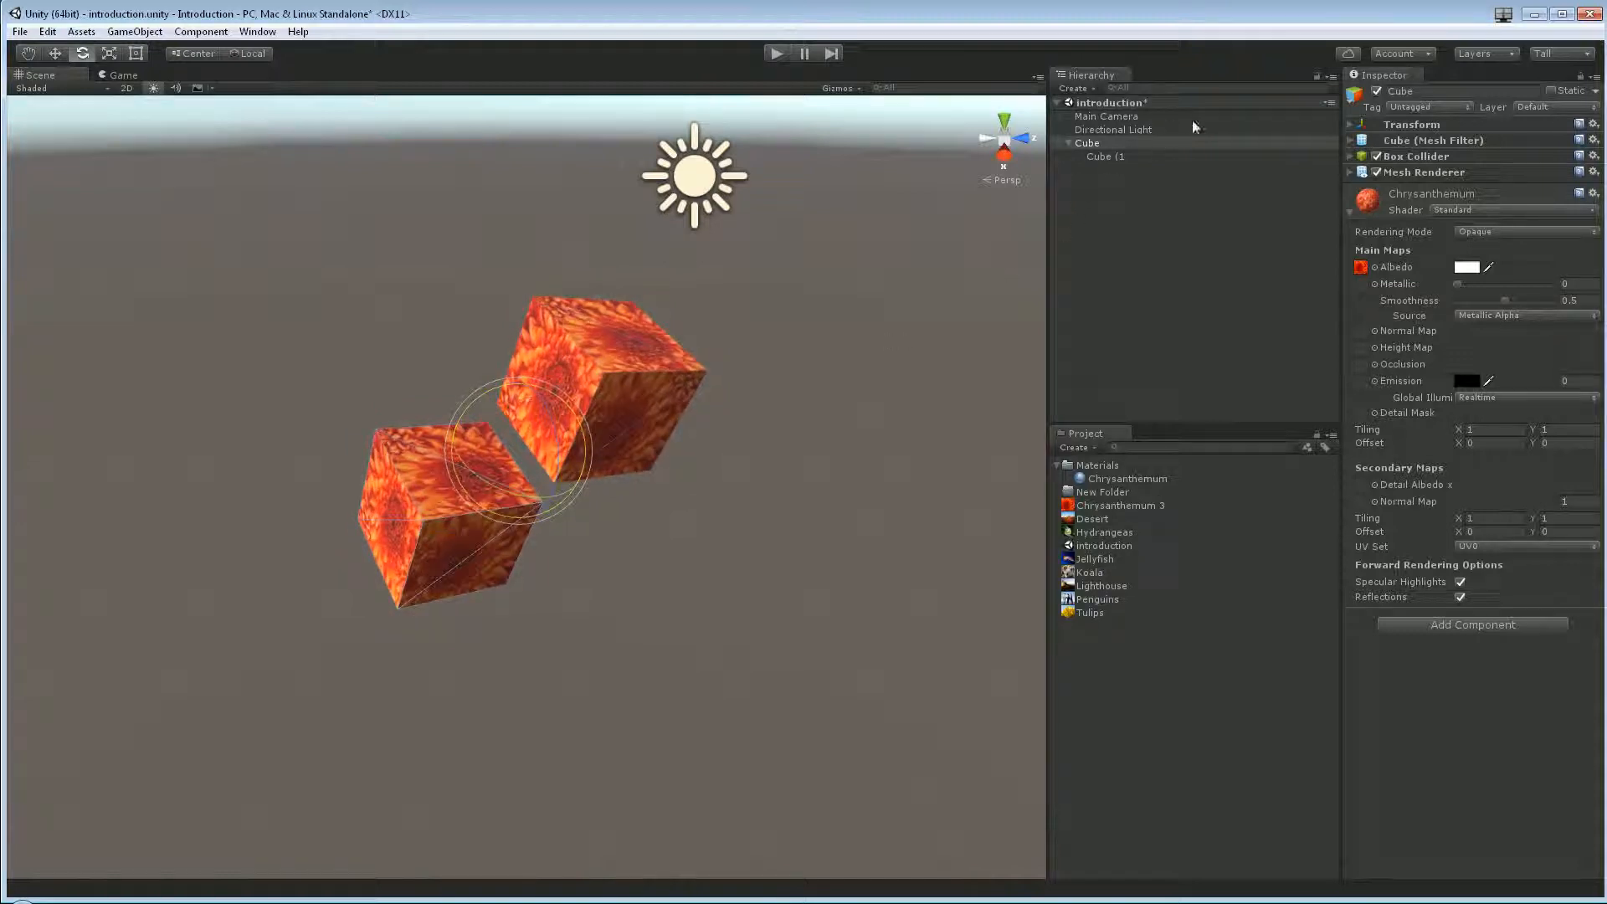
# Step: Select Cube (1) with the Move tool and examine its local-axis gizmo from close and low viewpoints
pyautogui.click(1130, 156)
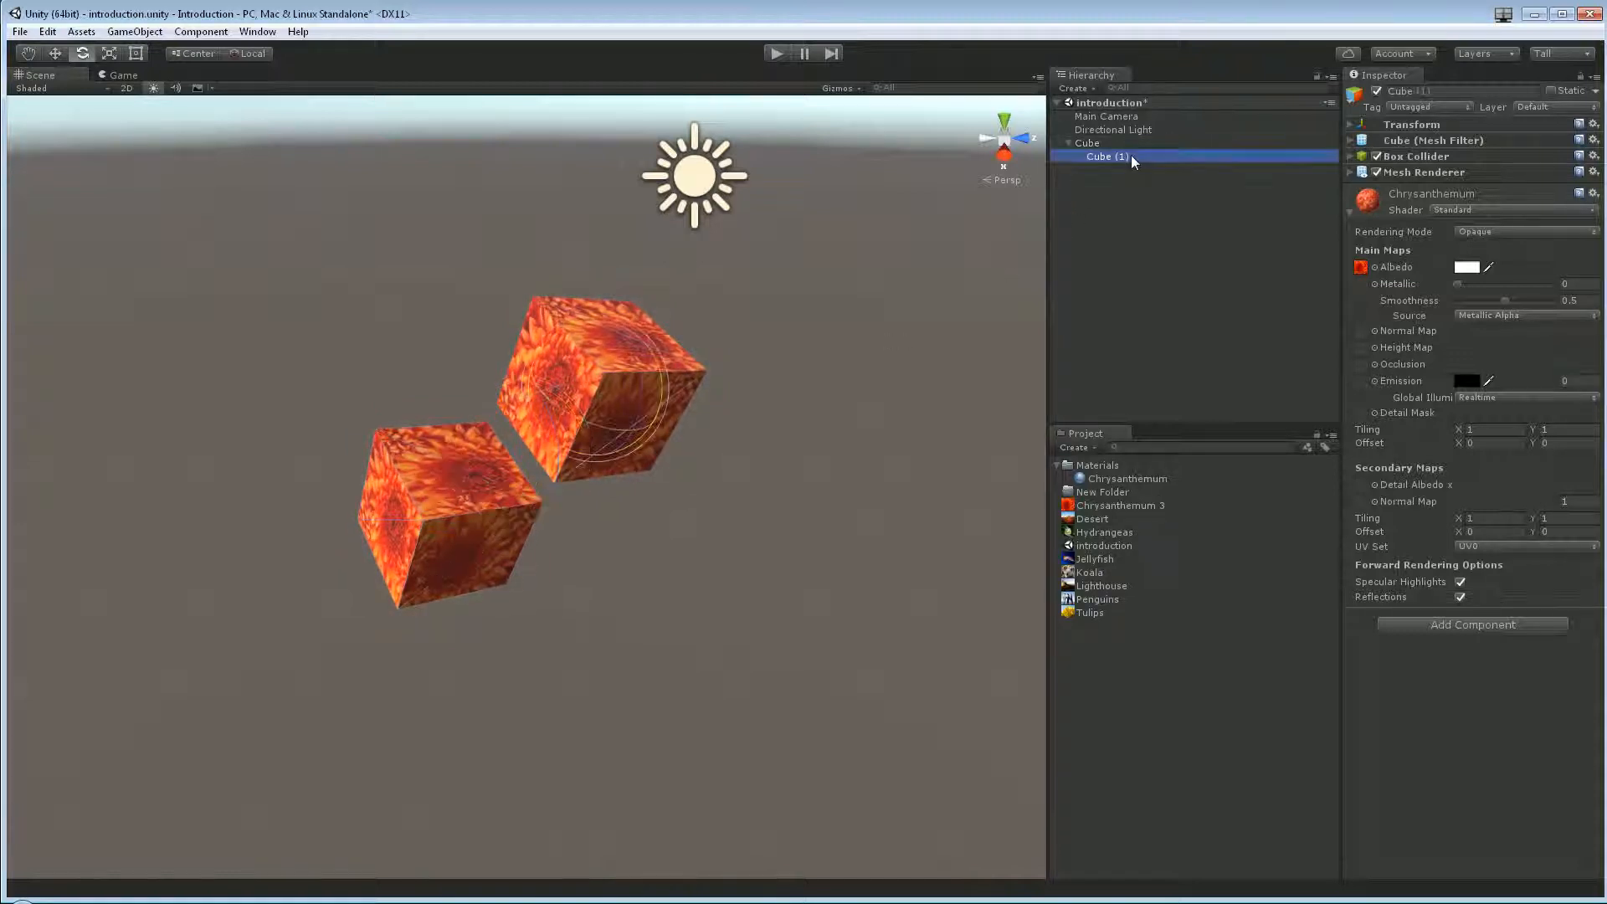
pyautogui.press('w')
pyautogui.moveTo(621, 395); pyautogui.dragTo(413, 365, button='middle')
pyautogui.moveTo(543, 405); pyautogui.dragTo(456, 324, button='right')
pyautogui.scroll(5, 570, 543)
pyautogui.moveTo(592, 621); pyautogui.dragTo(588, 443, button='middle')
pyautogui.moveTo(588, 444); pyautogui.dragTo(595, 352, button='right')
pyautogui.moveTo(666, 468); pyautogui.dragTo(593, 359, button='middle')
pyautogui.scroll(5, 579, 471)
pyautogui.scroll(-5, 515, 418)
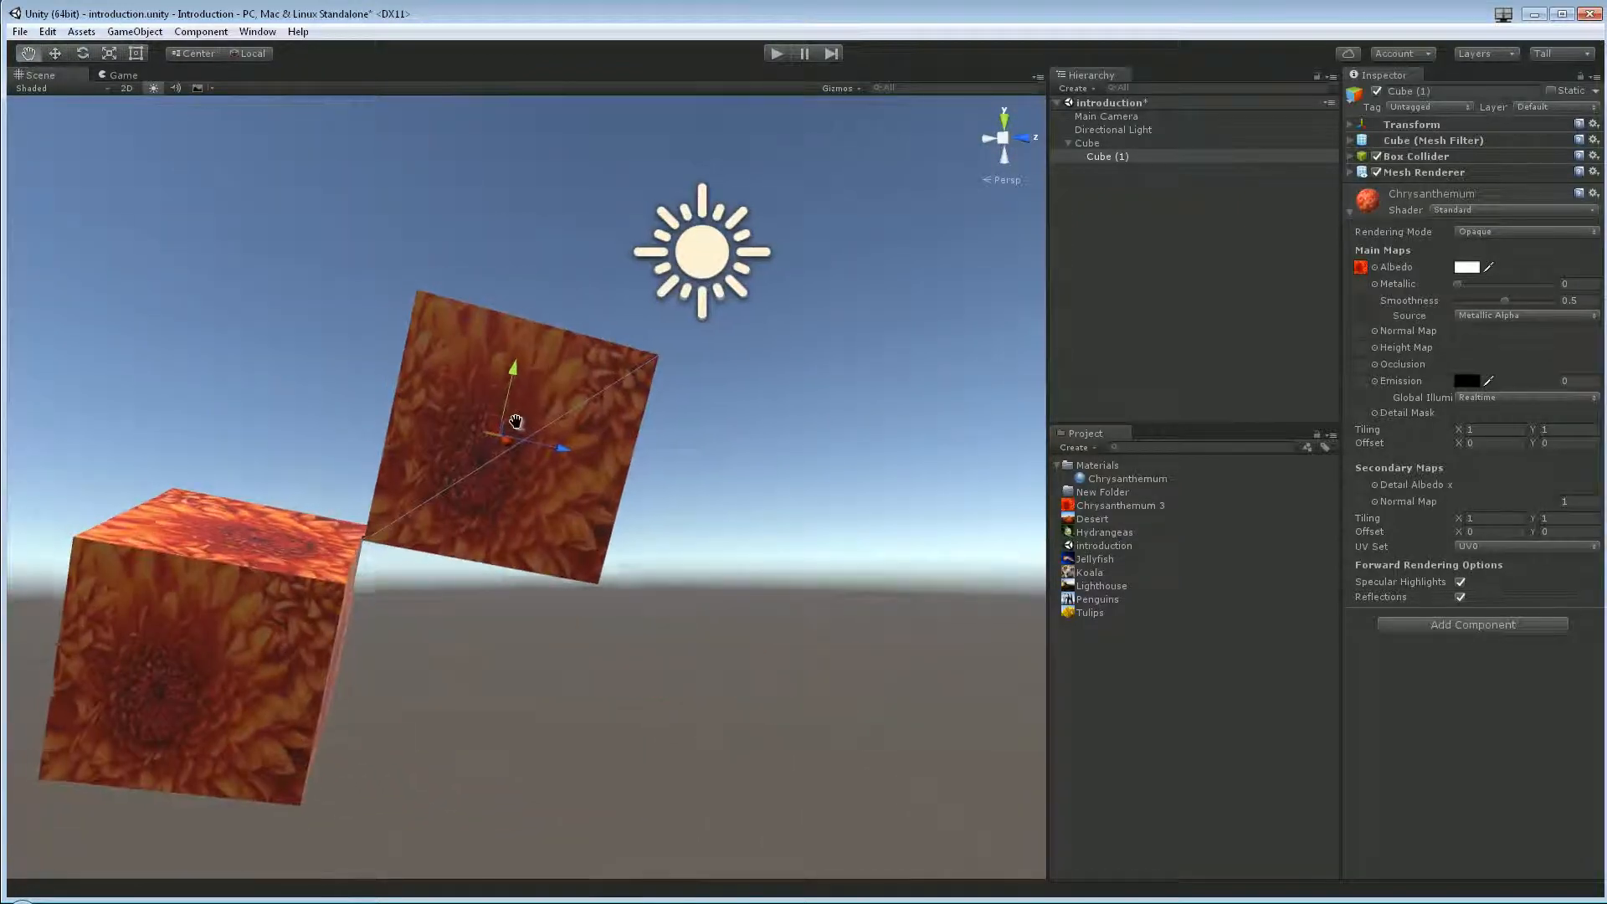
pyautogui.moveTo(512, 427); pyautogui.dragTo(479, 458, button='middle')
pyautogui.moveTo(509, 454); pyautogui.dragTo(489, 470, button='right')
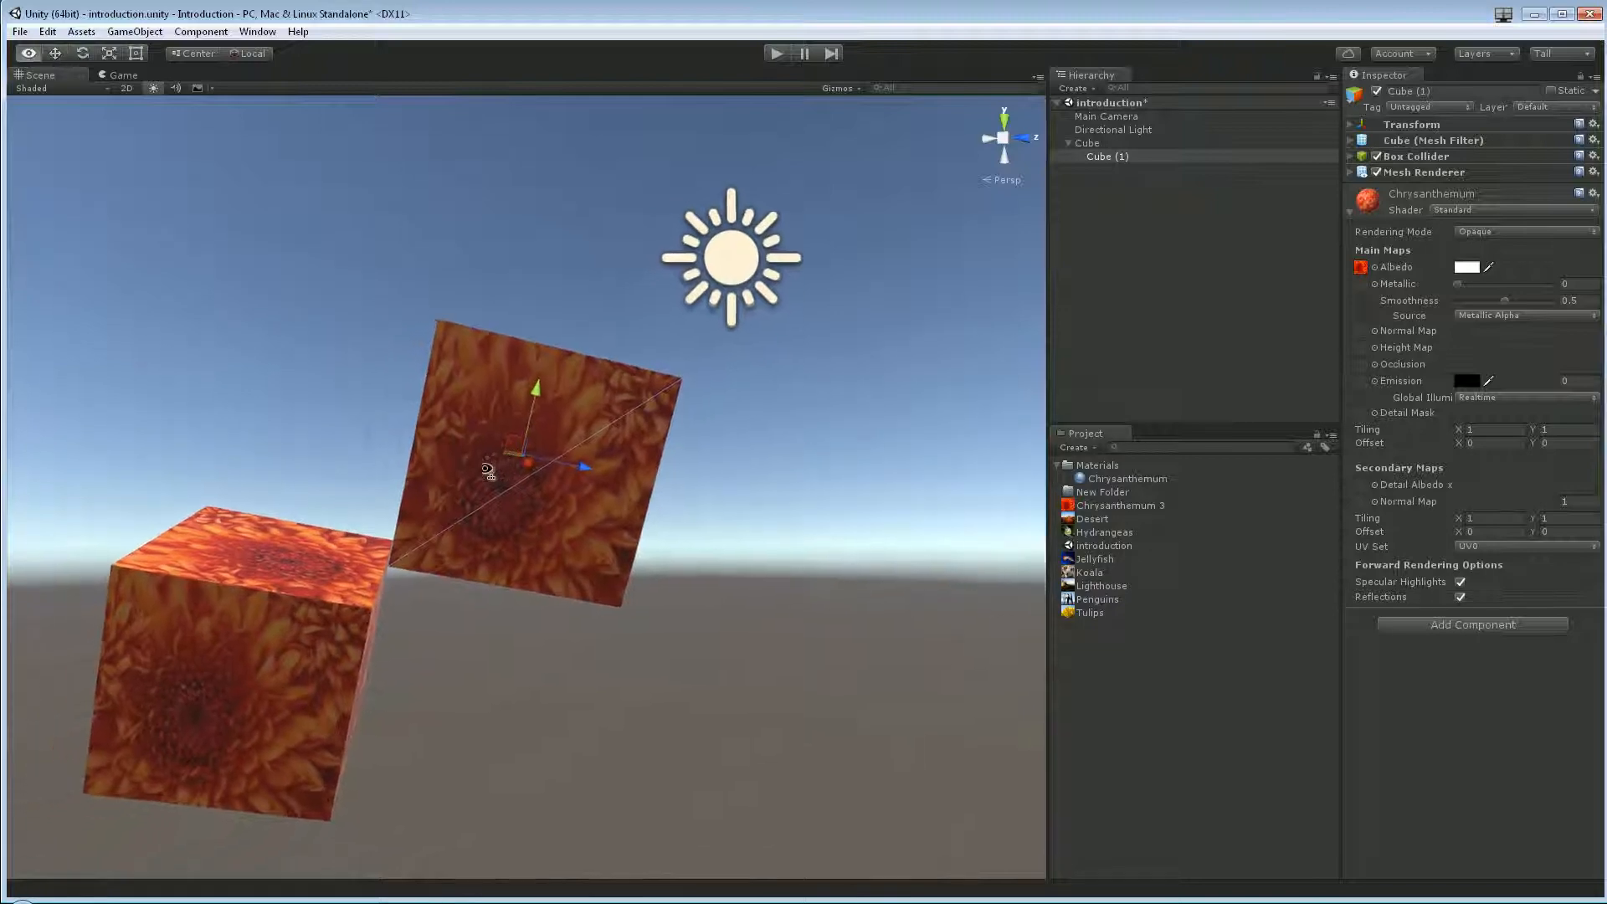
pyautogui.moveTo(507, 453)
pyautogui.mouseDown(button='middle')
pyautogui.moveTo(477, 444)
pyautogui.moveTo(460, 409)
pyautogui.moveTo(514, 434)
pyautogui.mouseUp(button='middle')
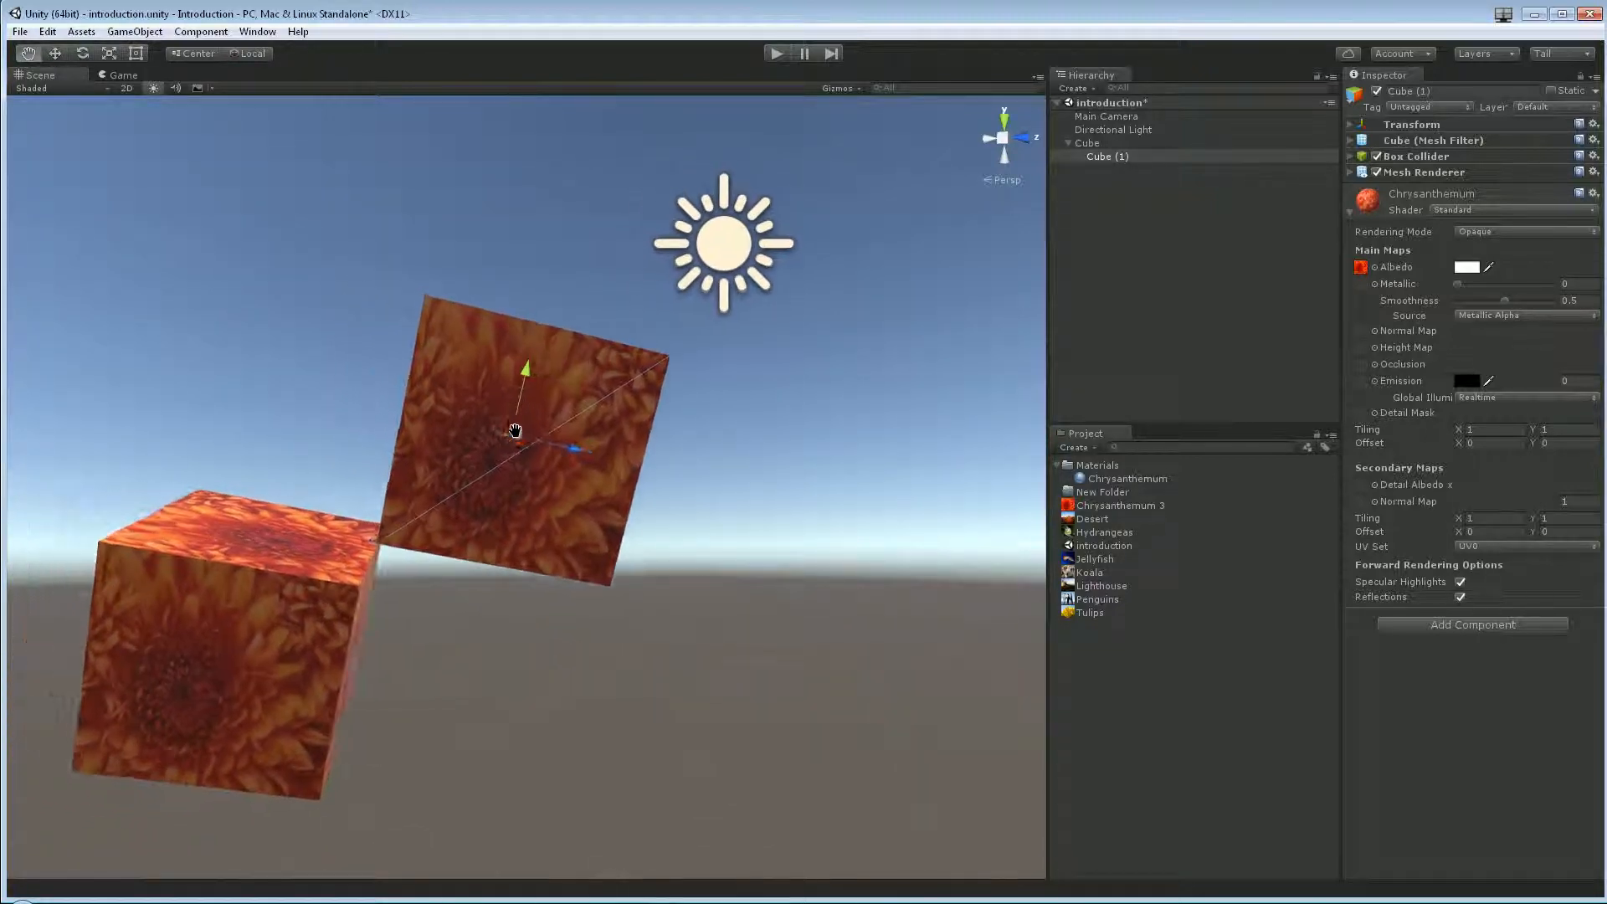
# Step: Switch the tool handle orientation from Local to Global and move Cube (1) in the horizontal plane
pyautogui.click(264, 55)
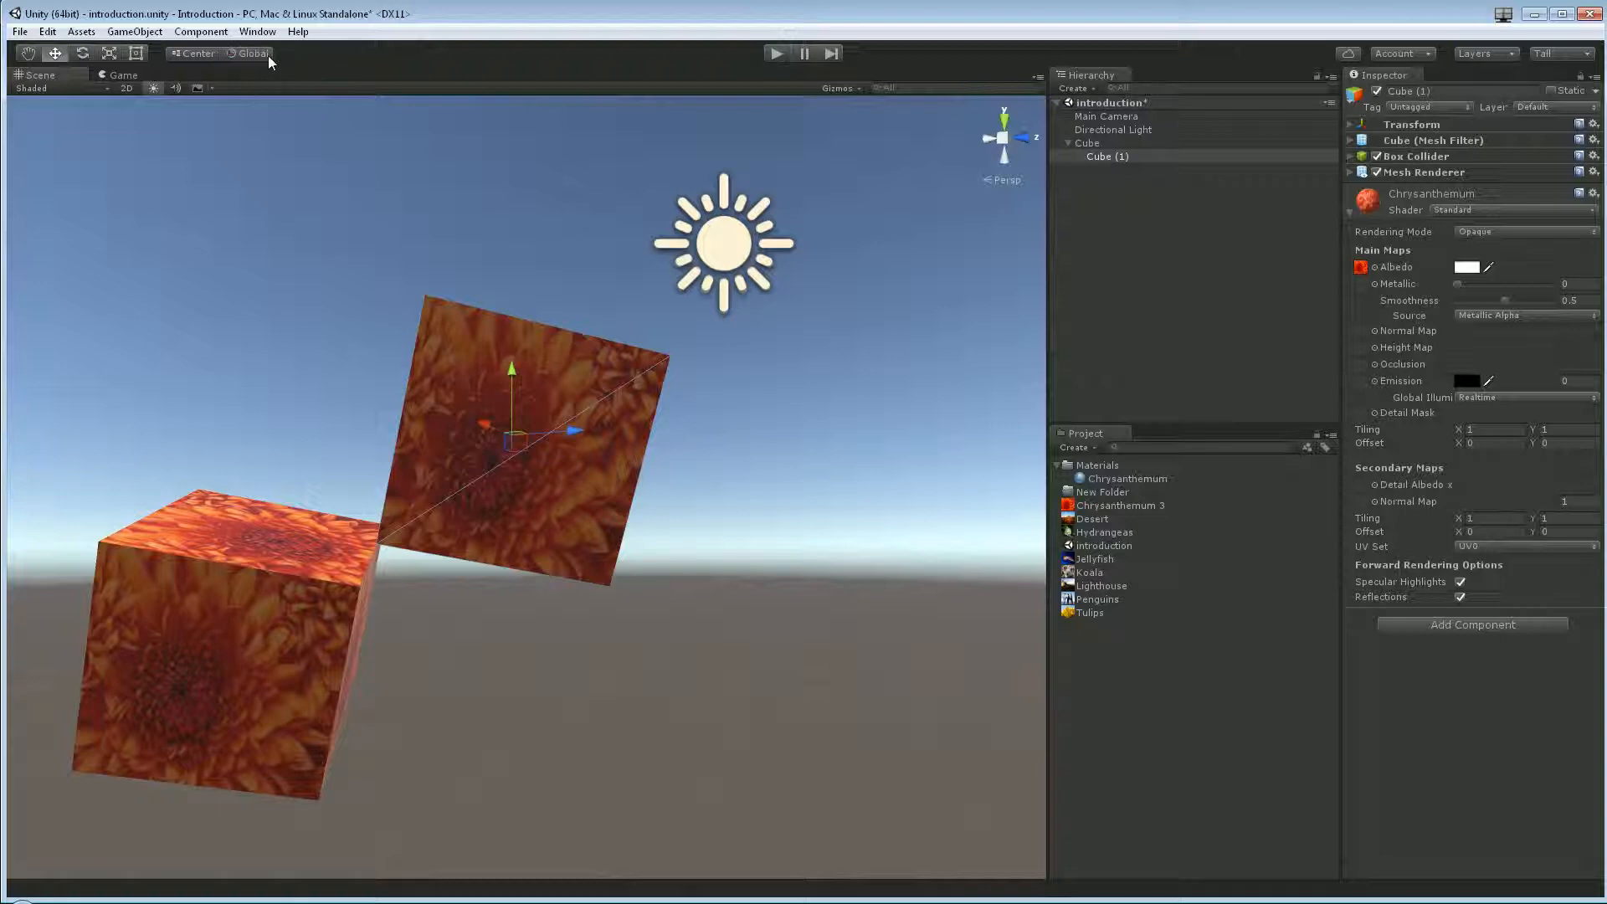
pyautogui.moveTo(562, 409); pyautogui.dragTo(649, 585, button='right')
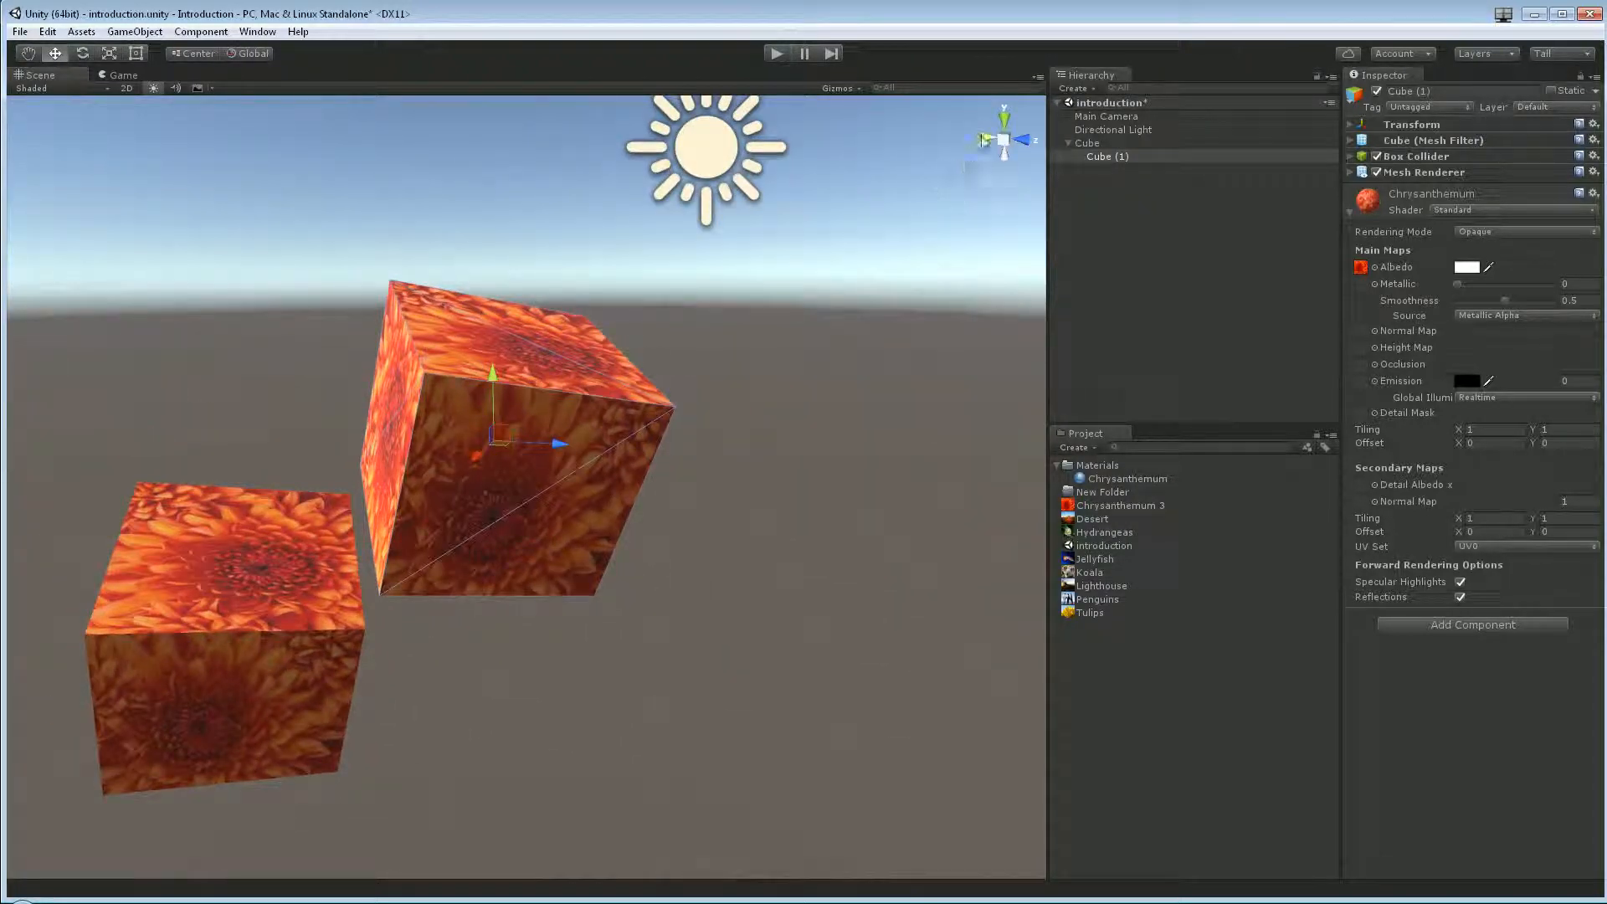
pyautogui.moveTo(1020, 127); pyautogui.dragTo(925, 274, button='right')
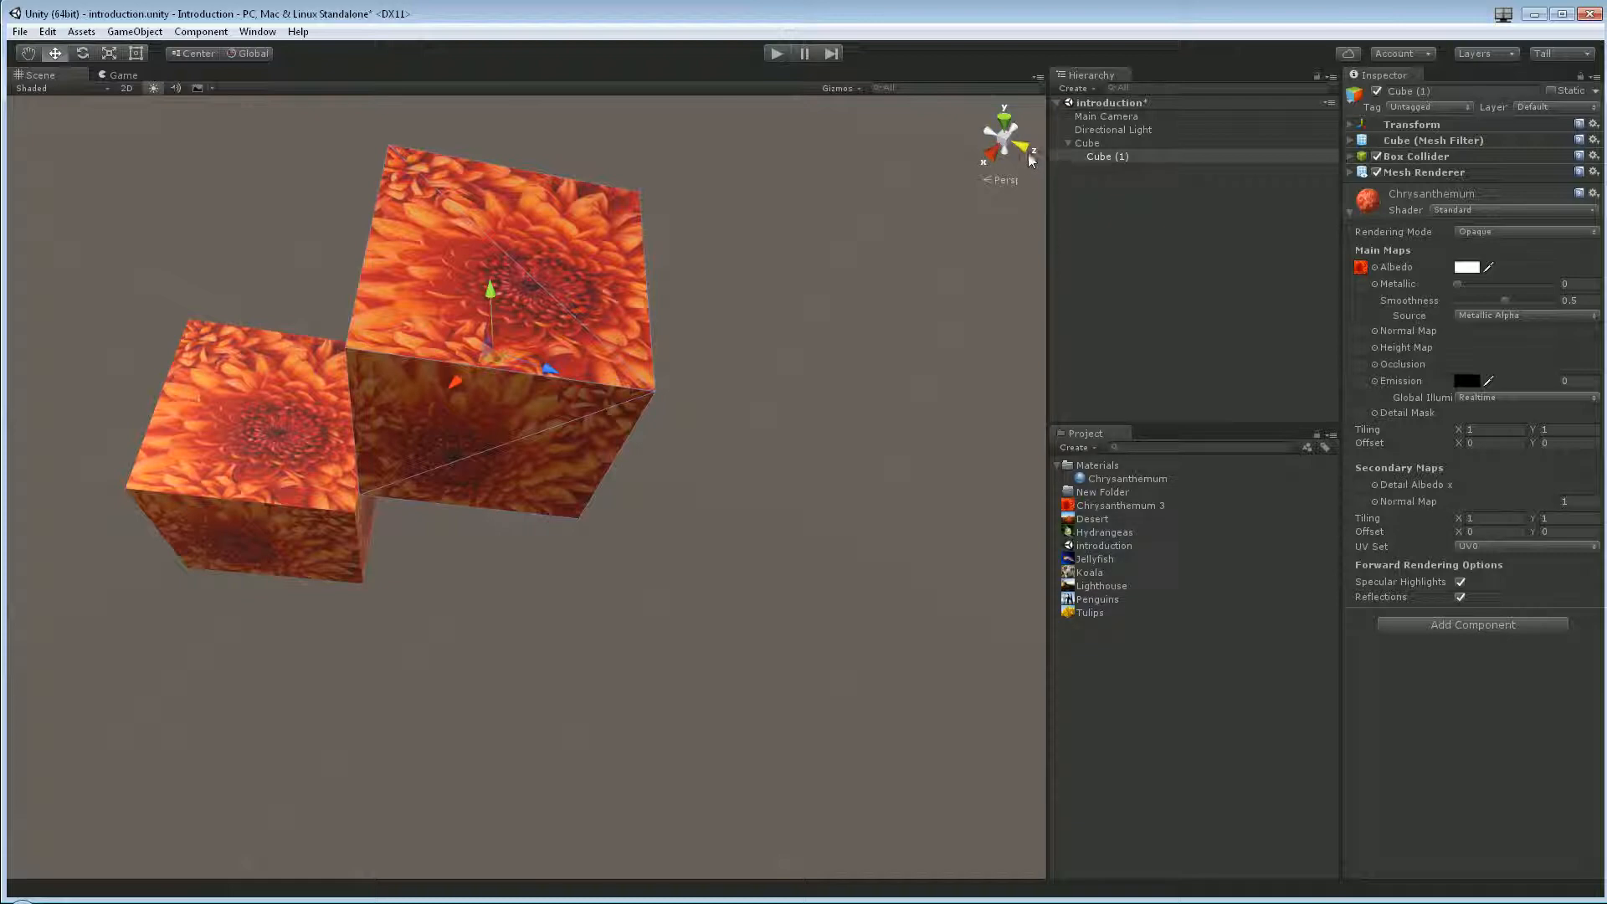
pyautogui.moveTo(695, 332); pyautogui.dragTo(611, 416, button='right')
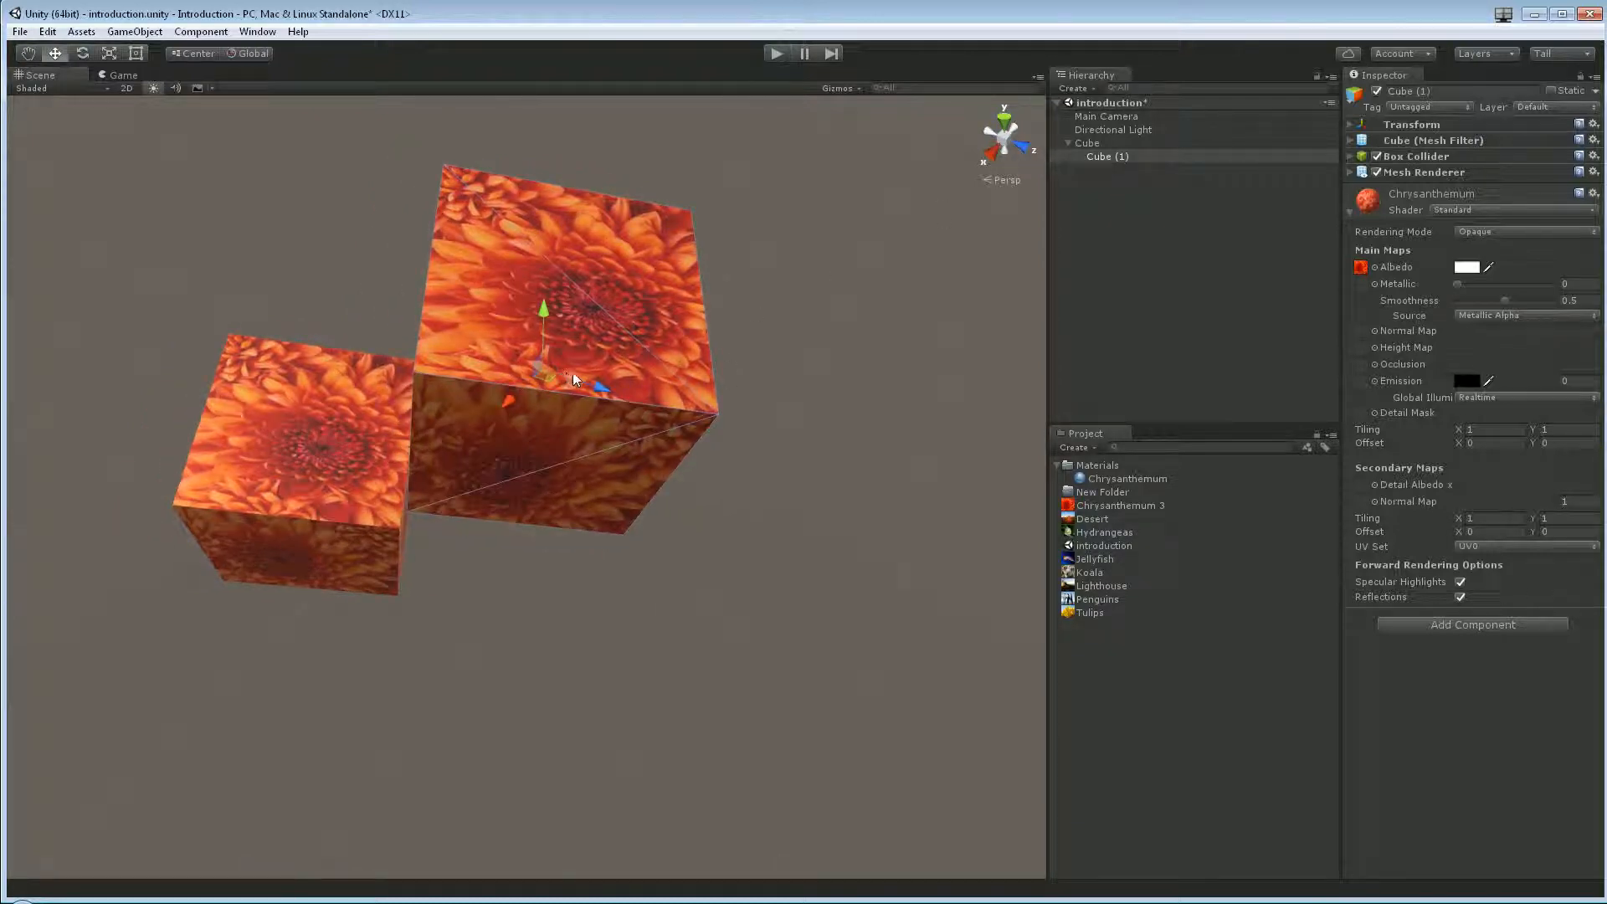
pyautogui.moveTo(572, 379); pyautogui.dragTo(561, 341)
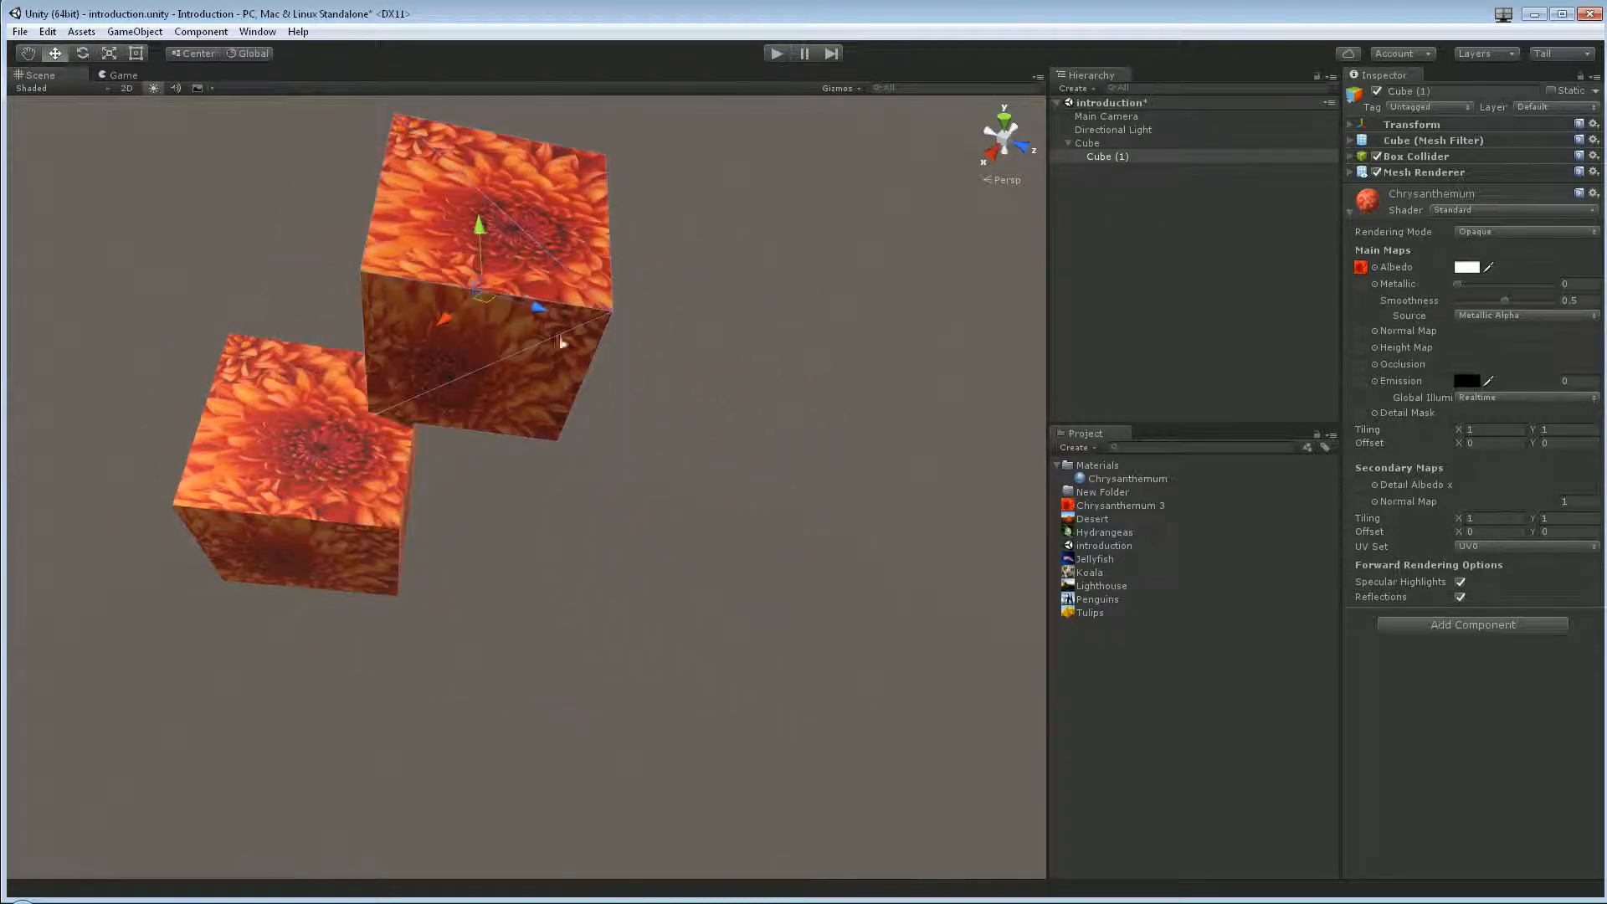
# Step: Move Cube (1) along the global Z axis away from its parent, deselect it and select it again
pyautogui.moveTo(560, 337); pyautogui.dragTo(620, 294, button='right')
pyautogui.moveTo(620, 436); pyautogui.dragTo(711, 256, button='middle')
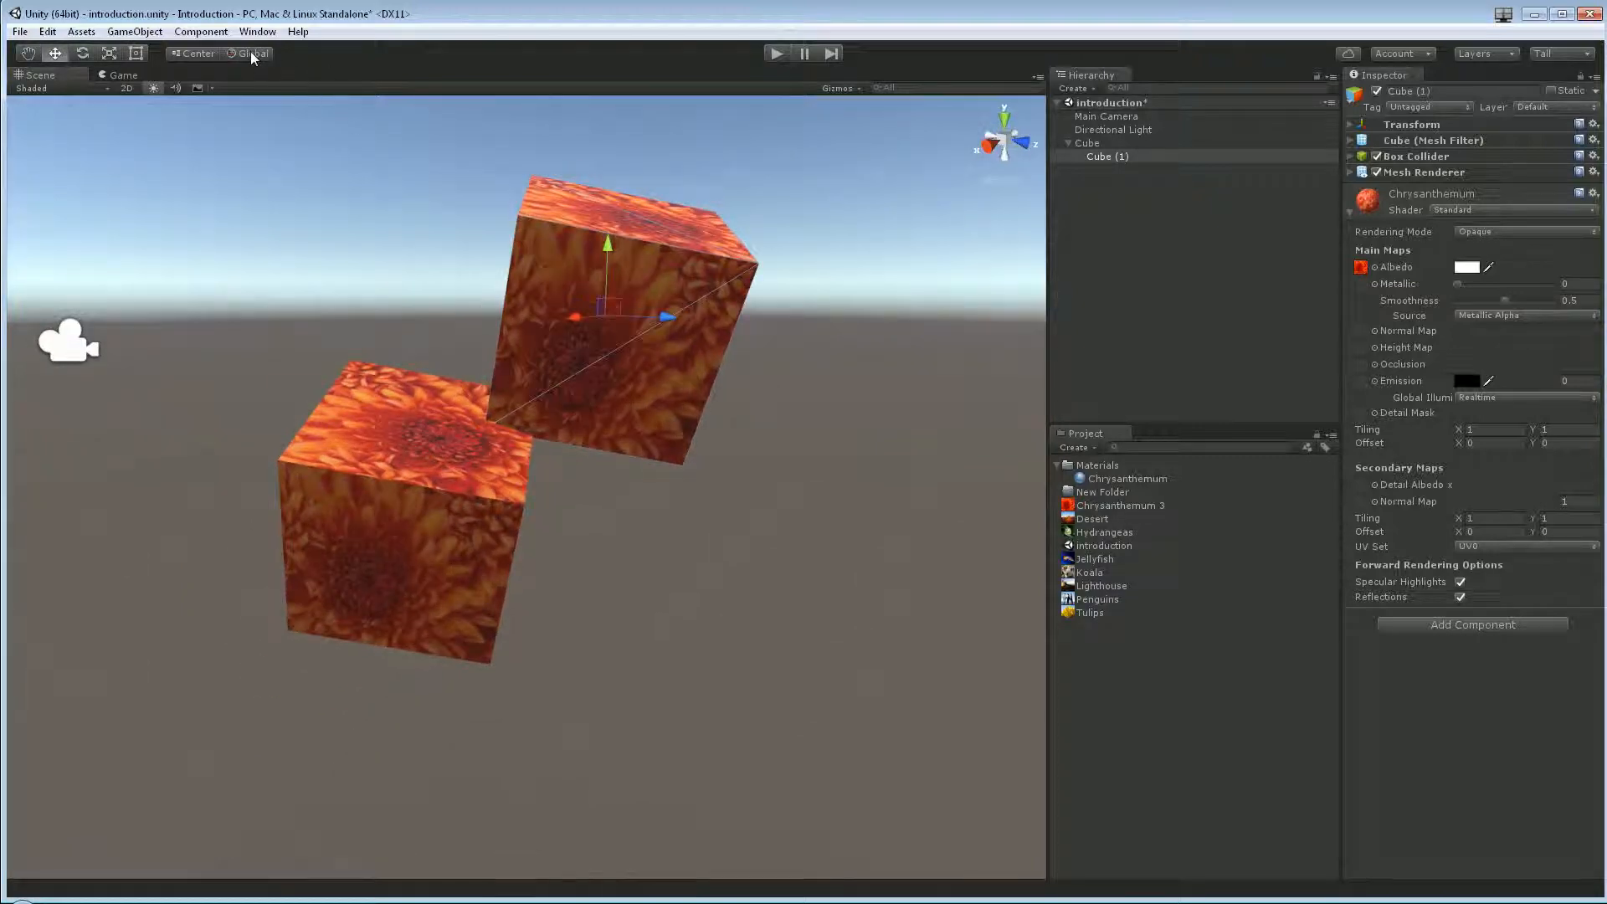
pyautogui.moveTo(410, 385); pyautogui.dragTo(420, 338, button='right')
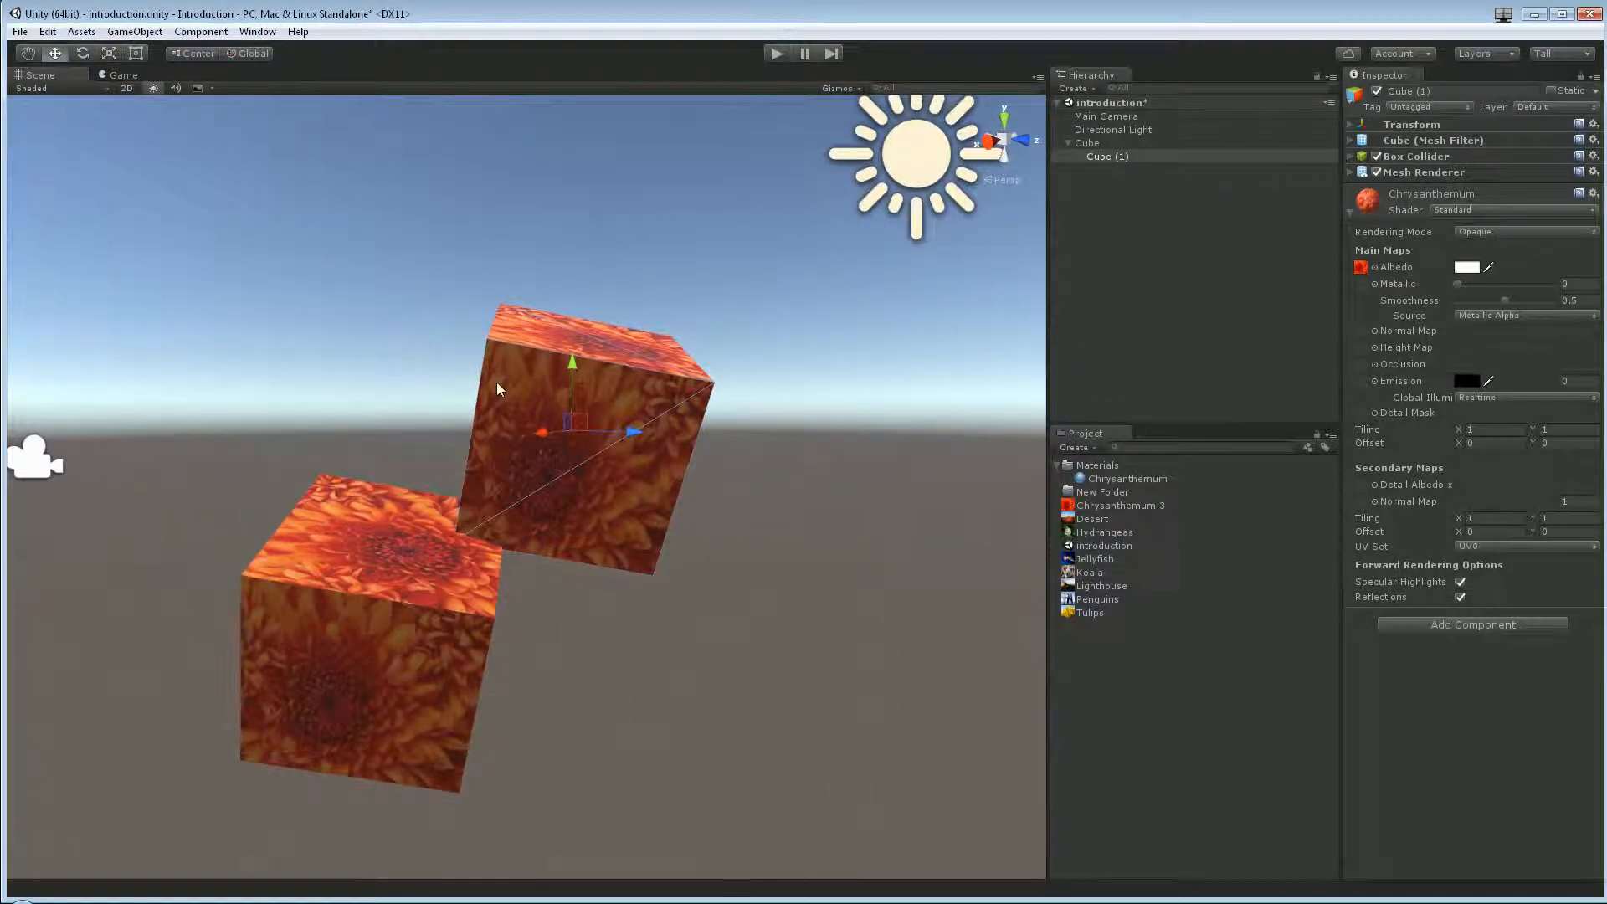
pyautogui.moveTo(500, 469); pyautogui.dragTo(621, 383, button='middle')
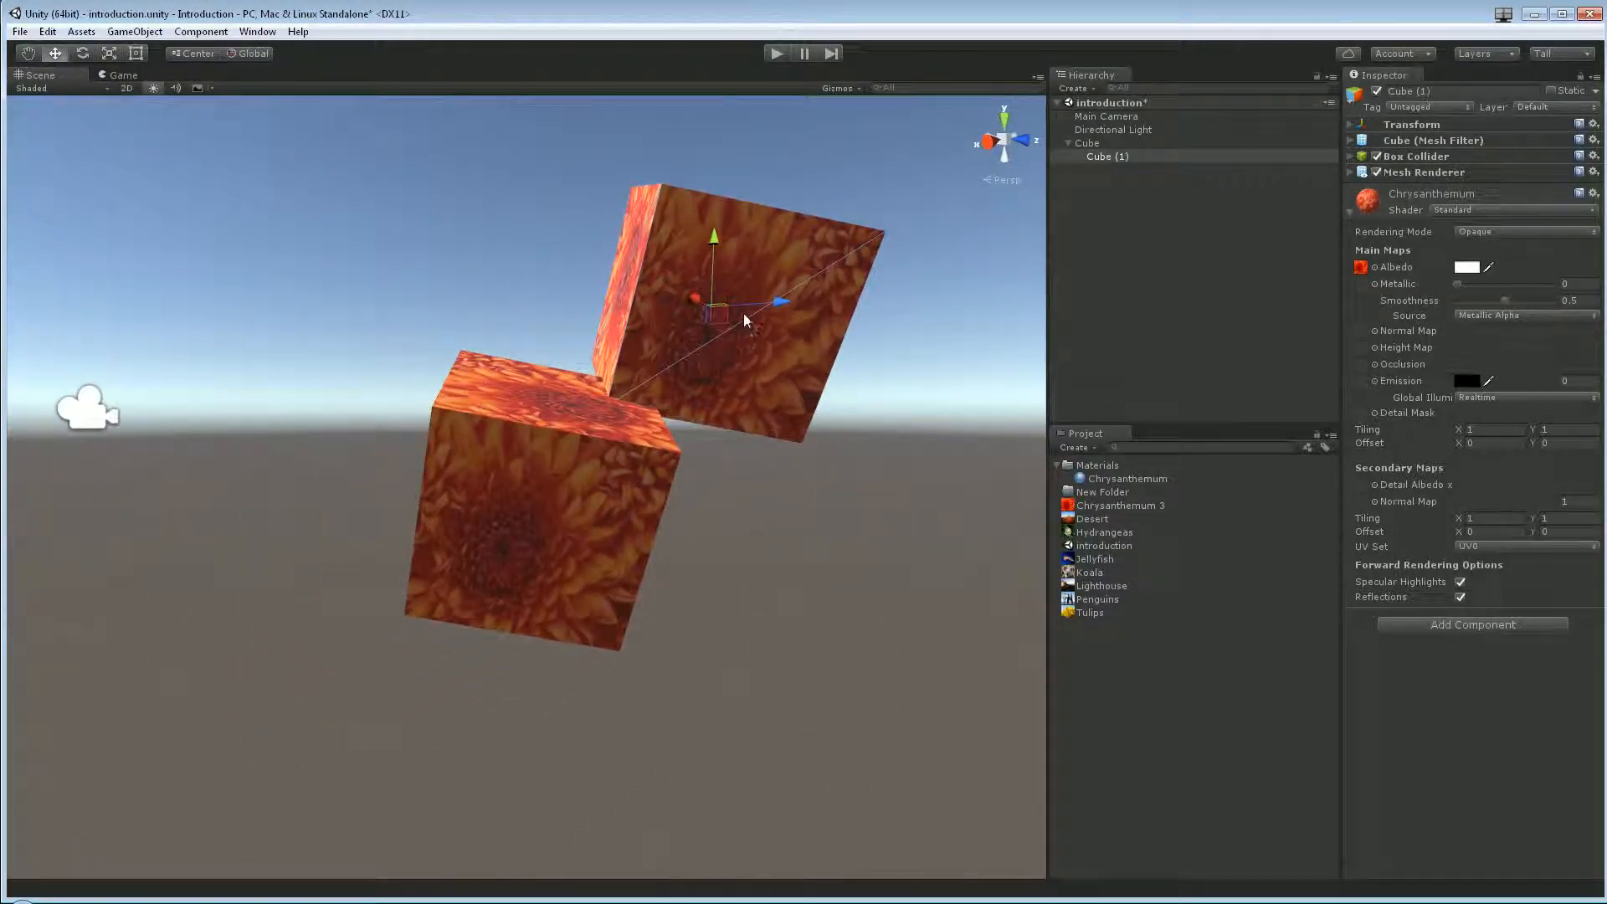
pyautogui.moveTo(756, 308); pyautogui.dragTo(847, 295)
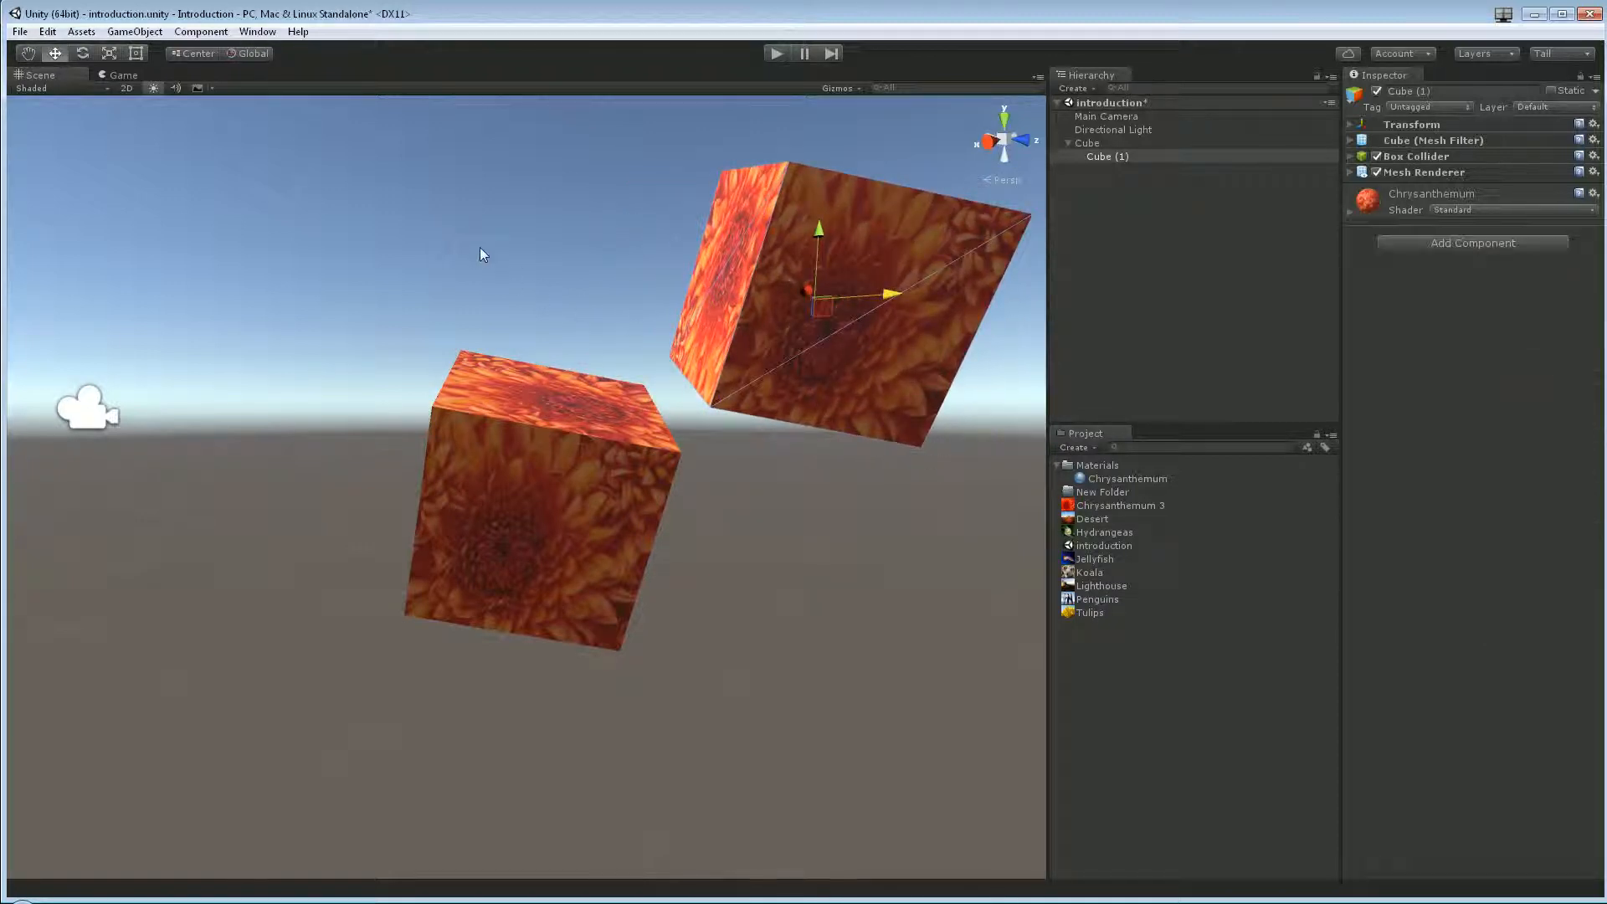
pyautogui.click(335, 231)
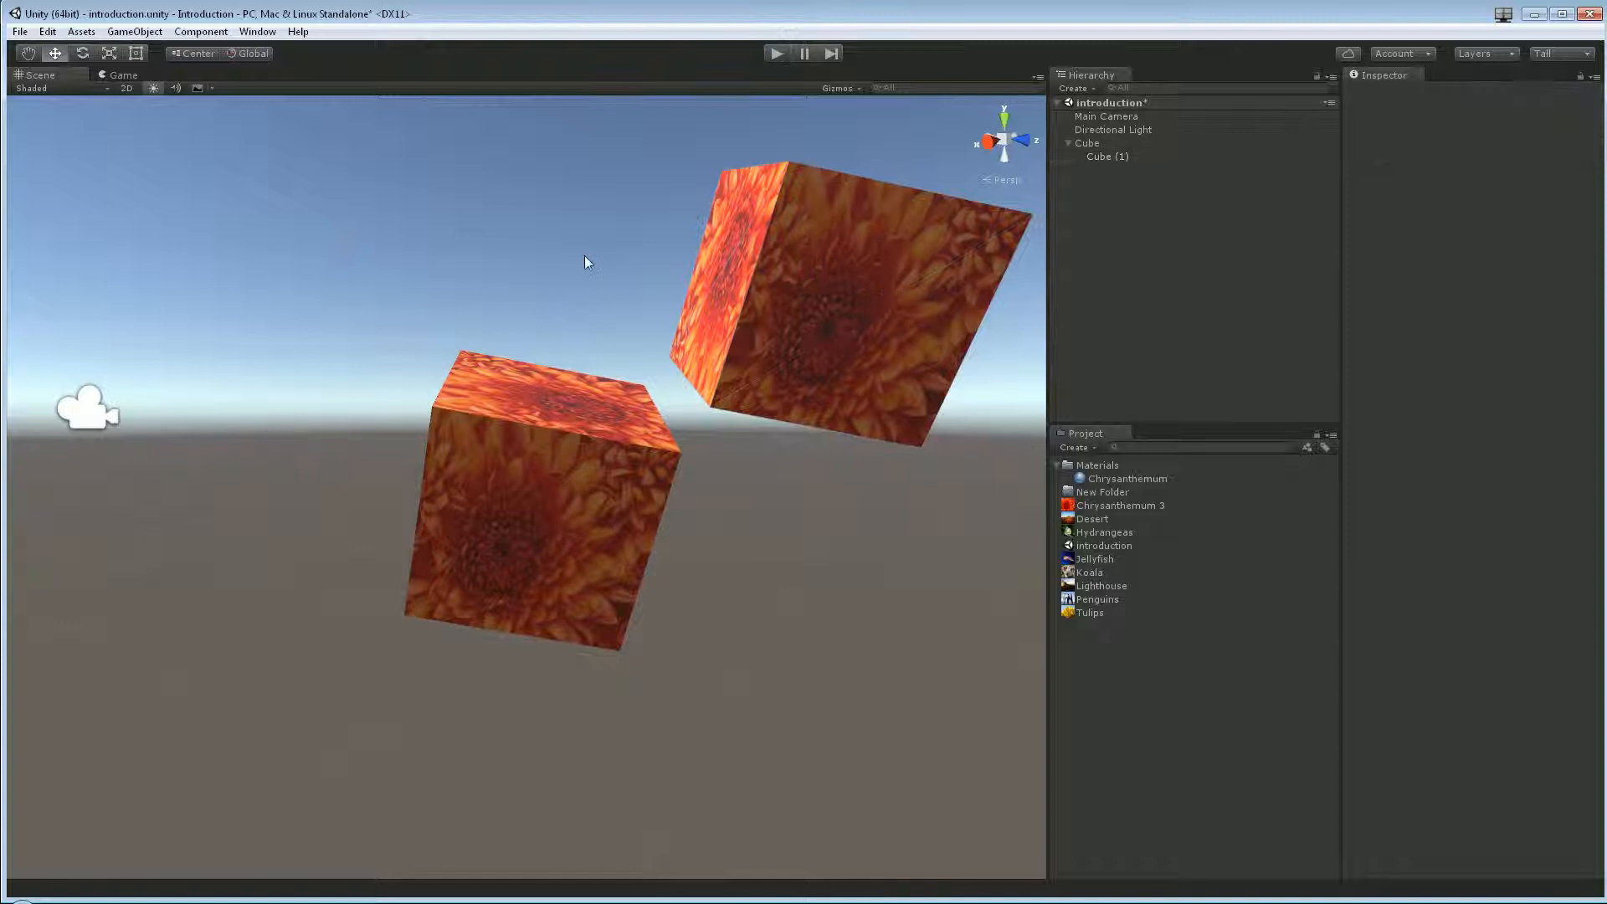
pyautogui.click(944, 255)
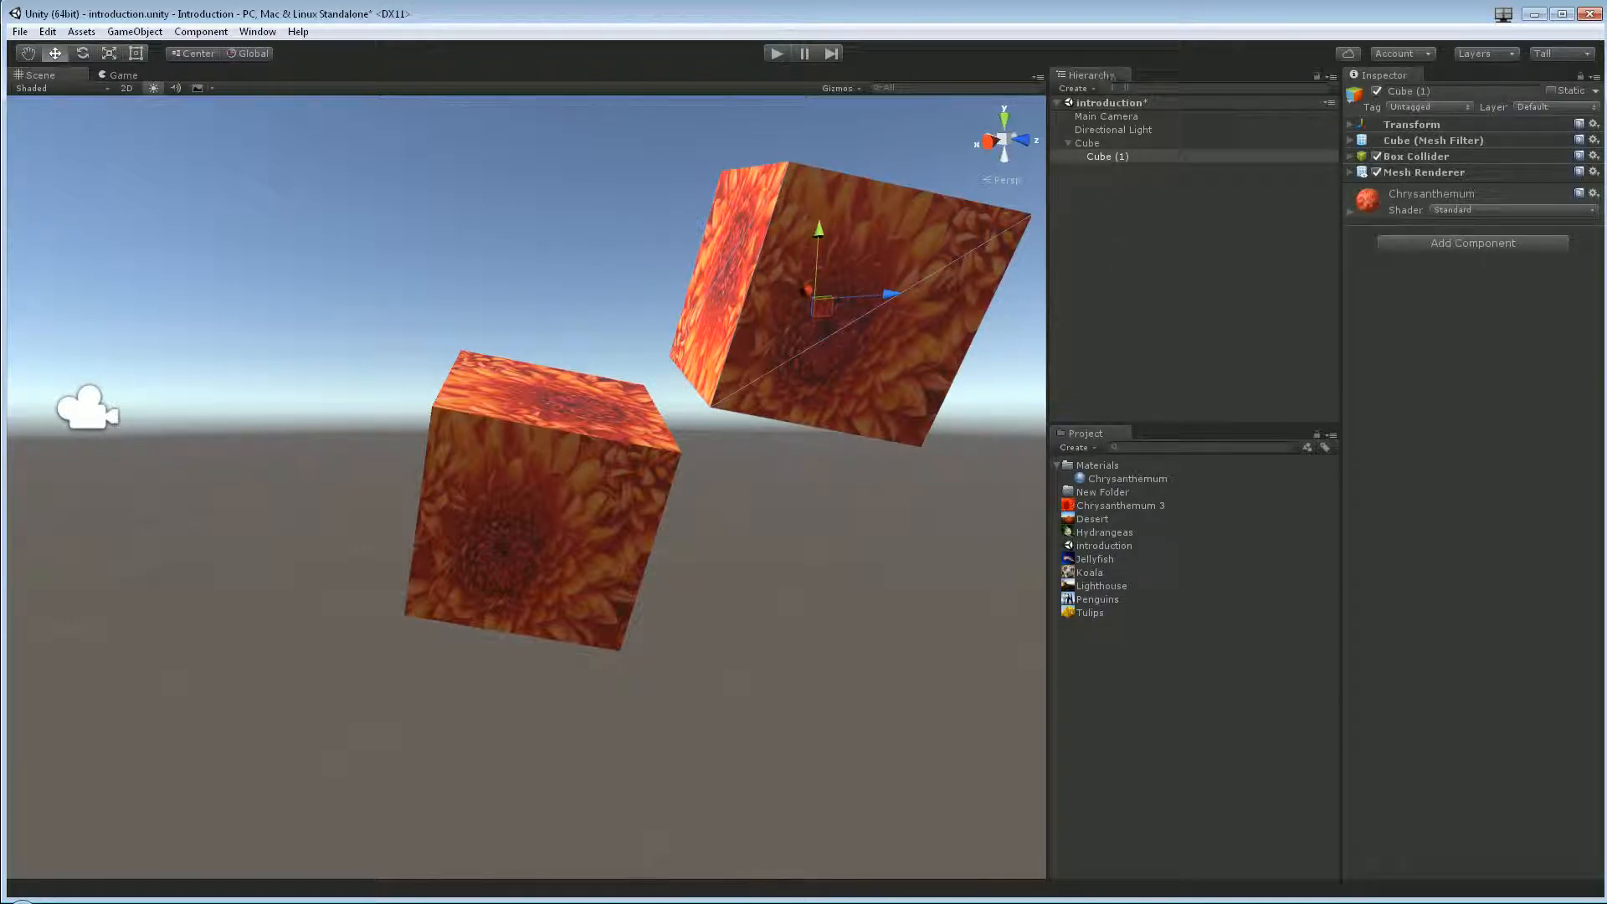
# Step: Create an empty GameObject at the root level of the introduction scene
pyautogui.moveTo(753, 305); pyautogui.dragTo(878, 352, button='right')
pyautogui.moveTo(828, 310); pyautogui.dragTo(838, 529, button='middle')
pyautogui.moveTo(790, 491); pyautogui.dragTo(711, 529, button='right')
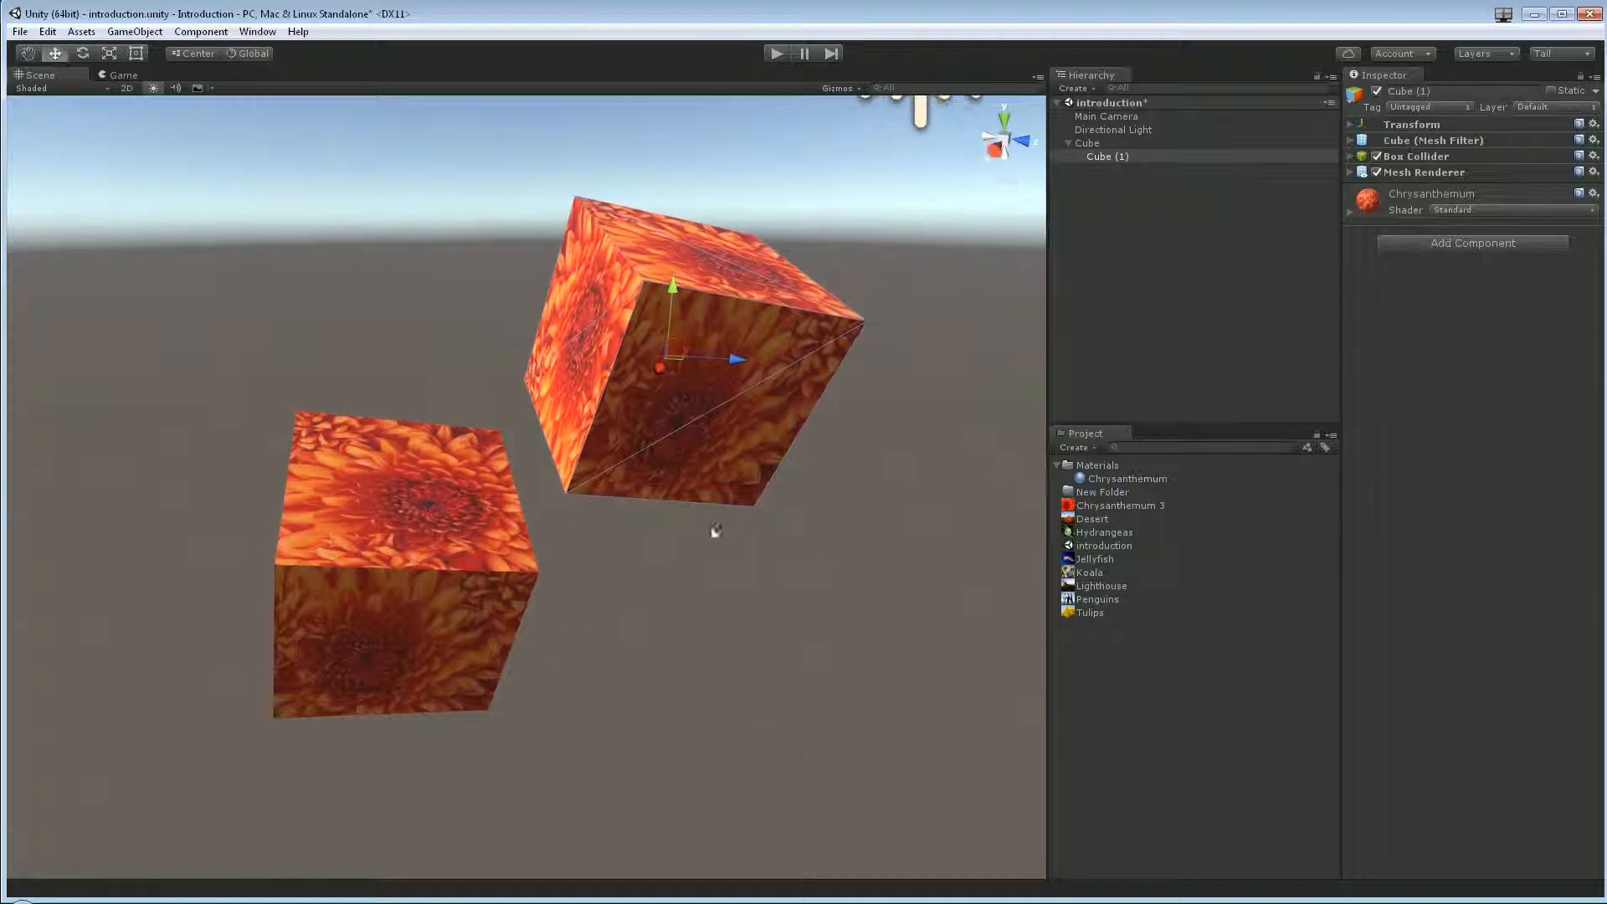
pyautogui.rightClick(1175, 264)
pyautogui.click(1260, 405)
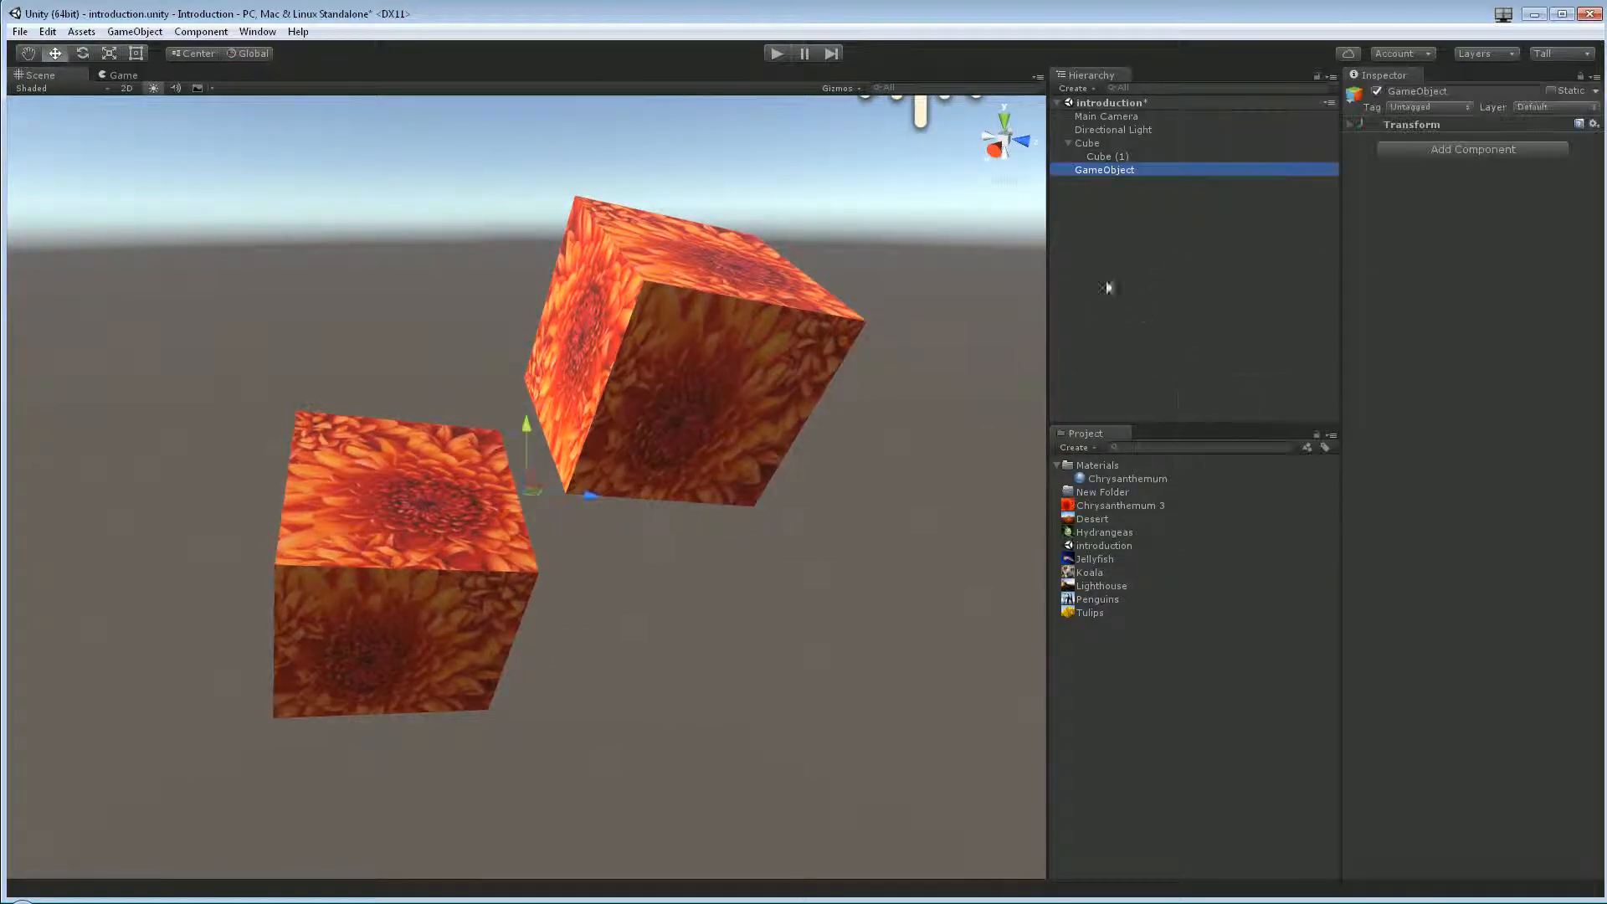
# Step: Compare the components attached to the Main Camera and the Directional Light
pyautogui.click(1102, 116)
pyautogui.click(1118, 131)
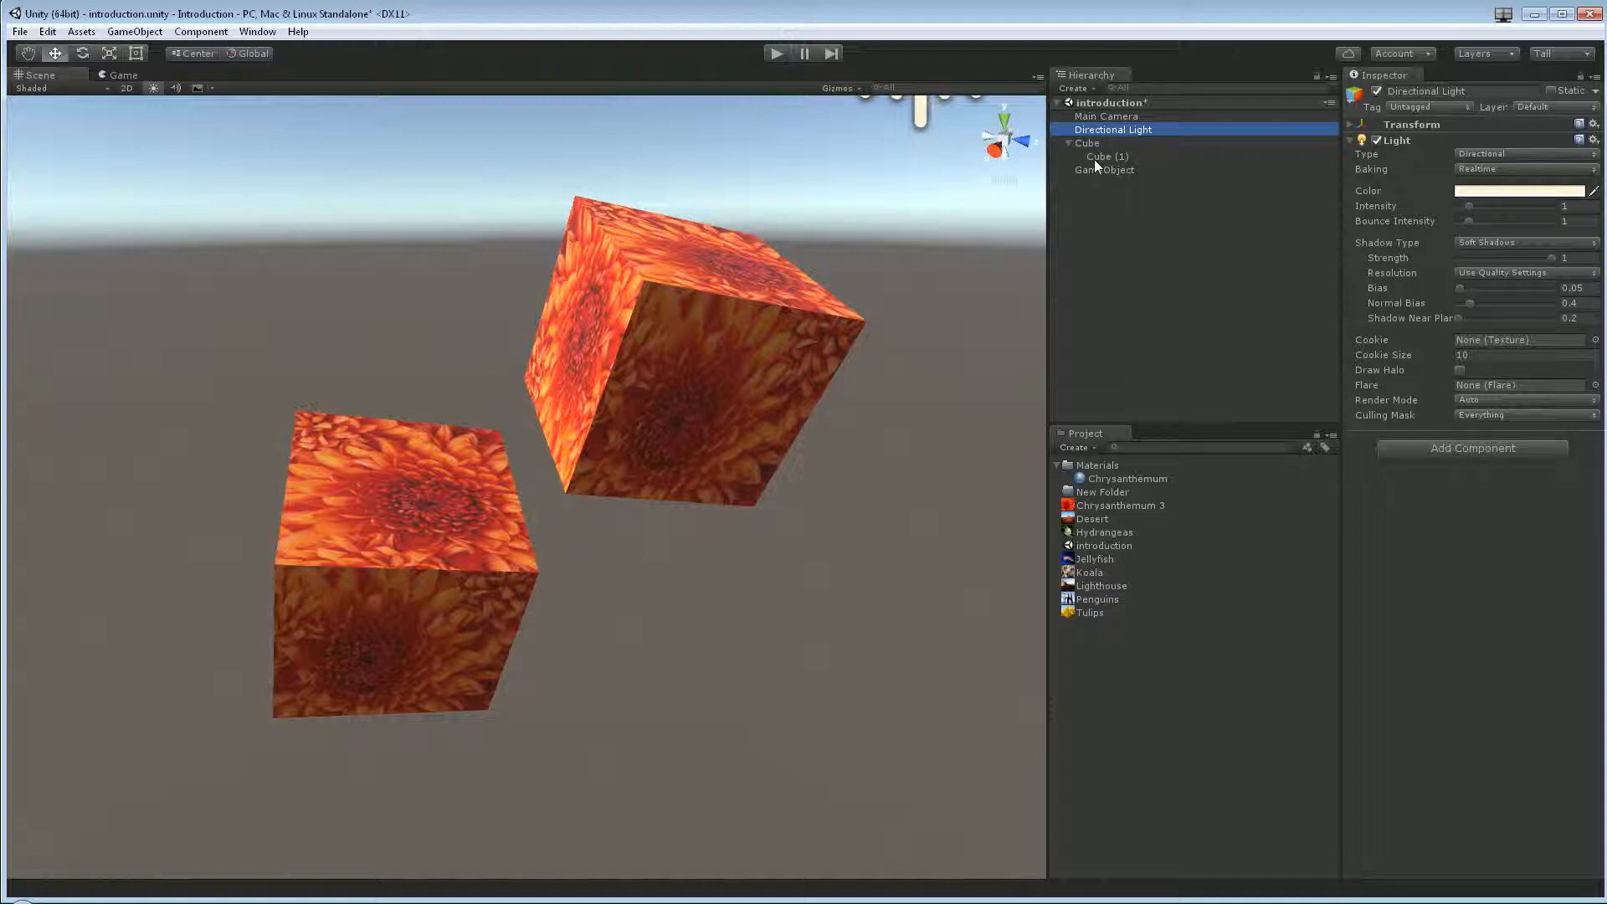
pyautogui.click(1105, 116)
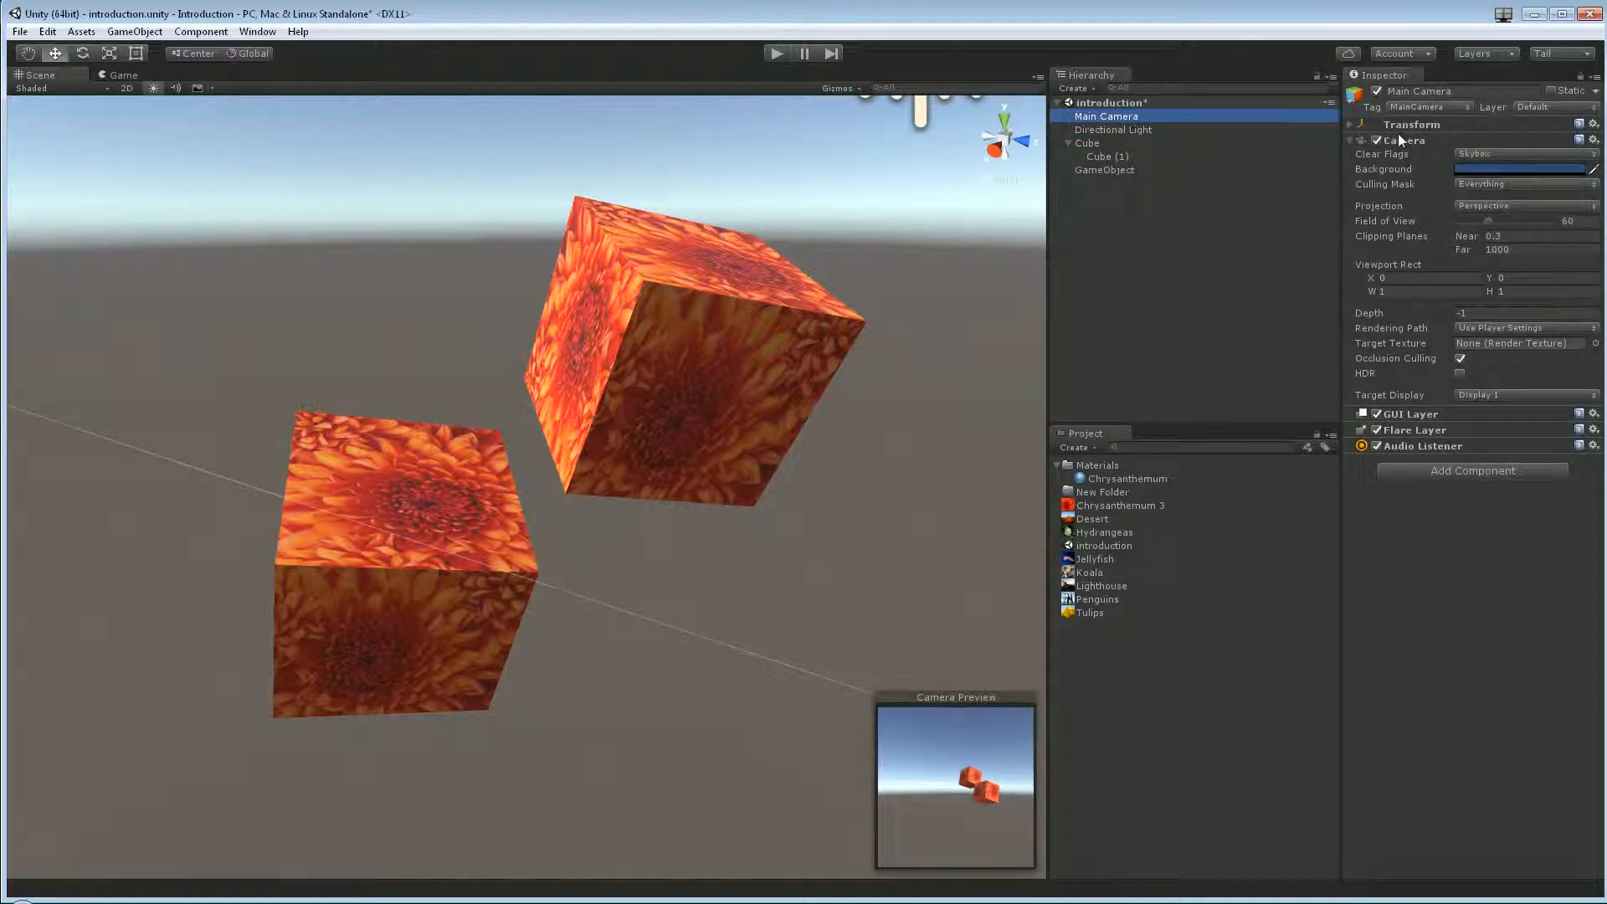
# Step: Try adding a Camera component to the empty GameObject and undo the addition
pyautogui.click(1125, 170)
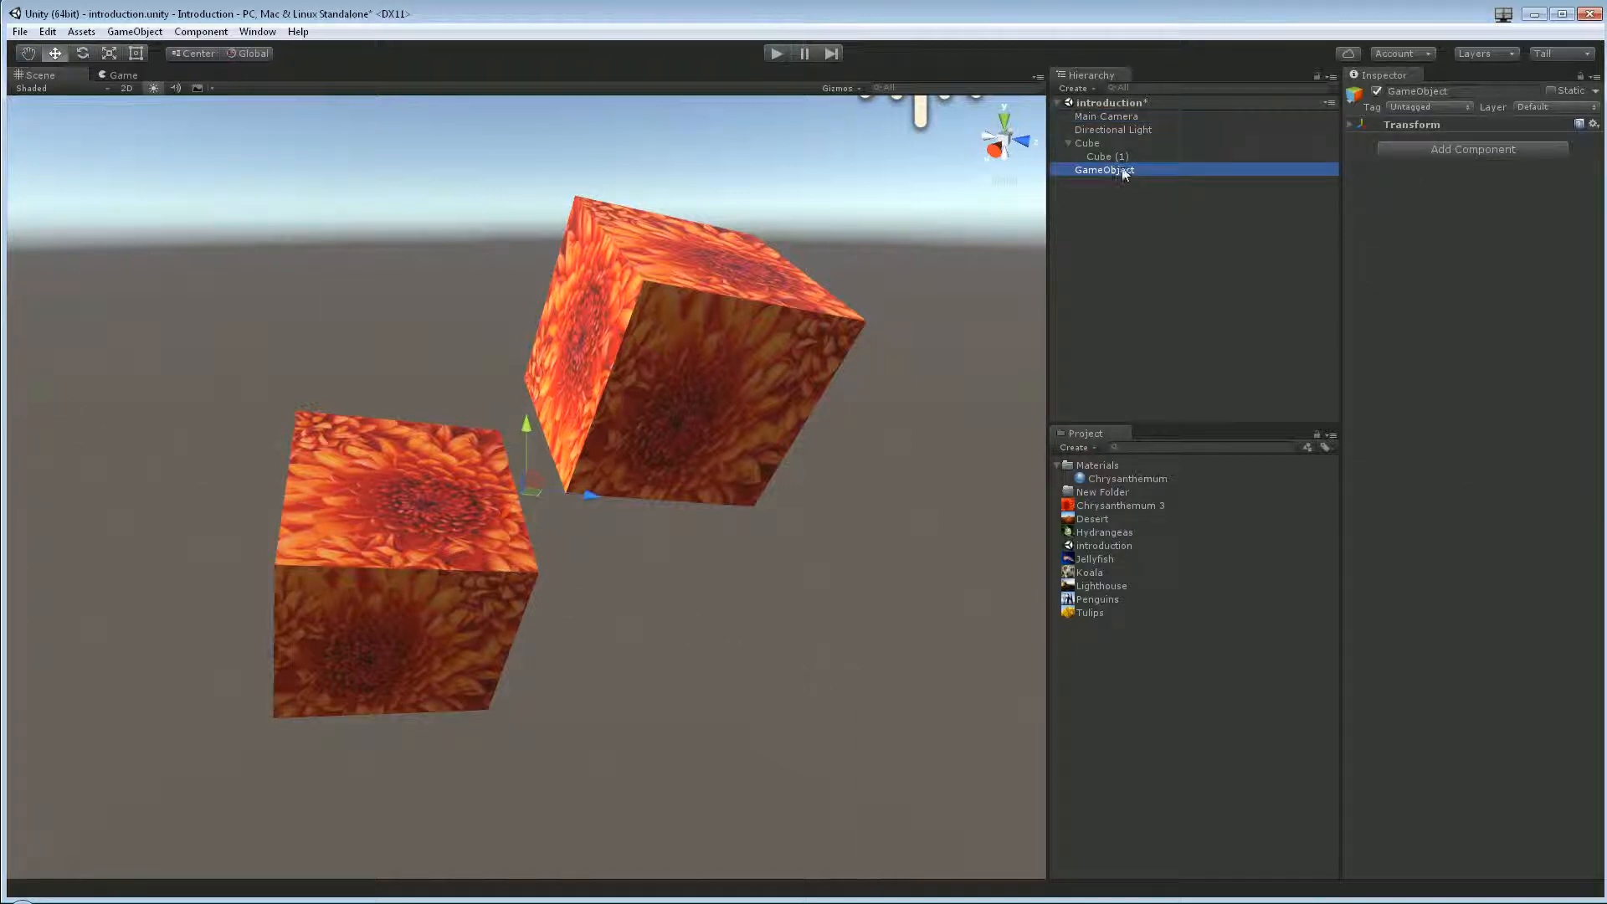
pyautogui.click(1478, 154)
pyautogui.write('camera')
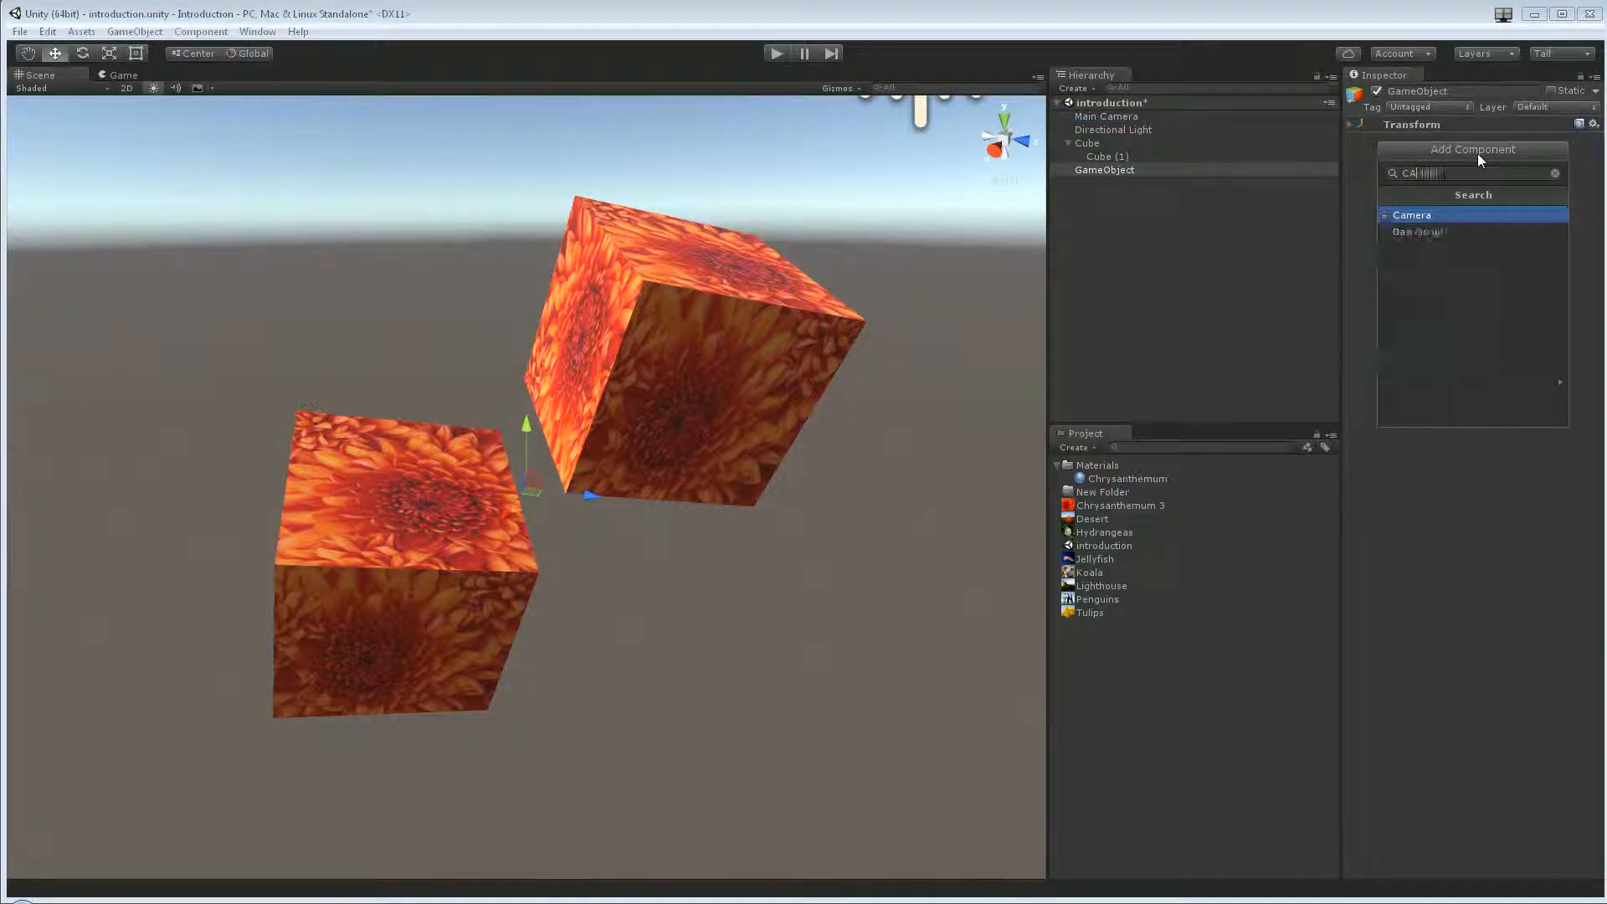
pyautogui.press('Return')
pyautogui.moveTo(834, 424); pyautogui.dragTo(880, 435, button='right')
pyautogui.hotkey('ctrl', 'z')
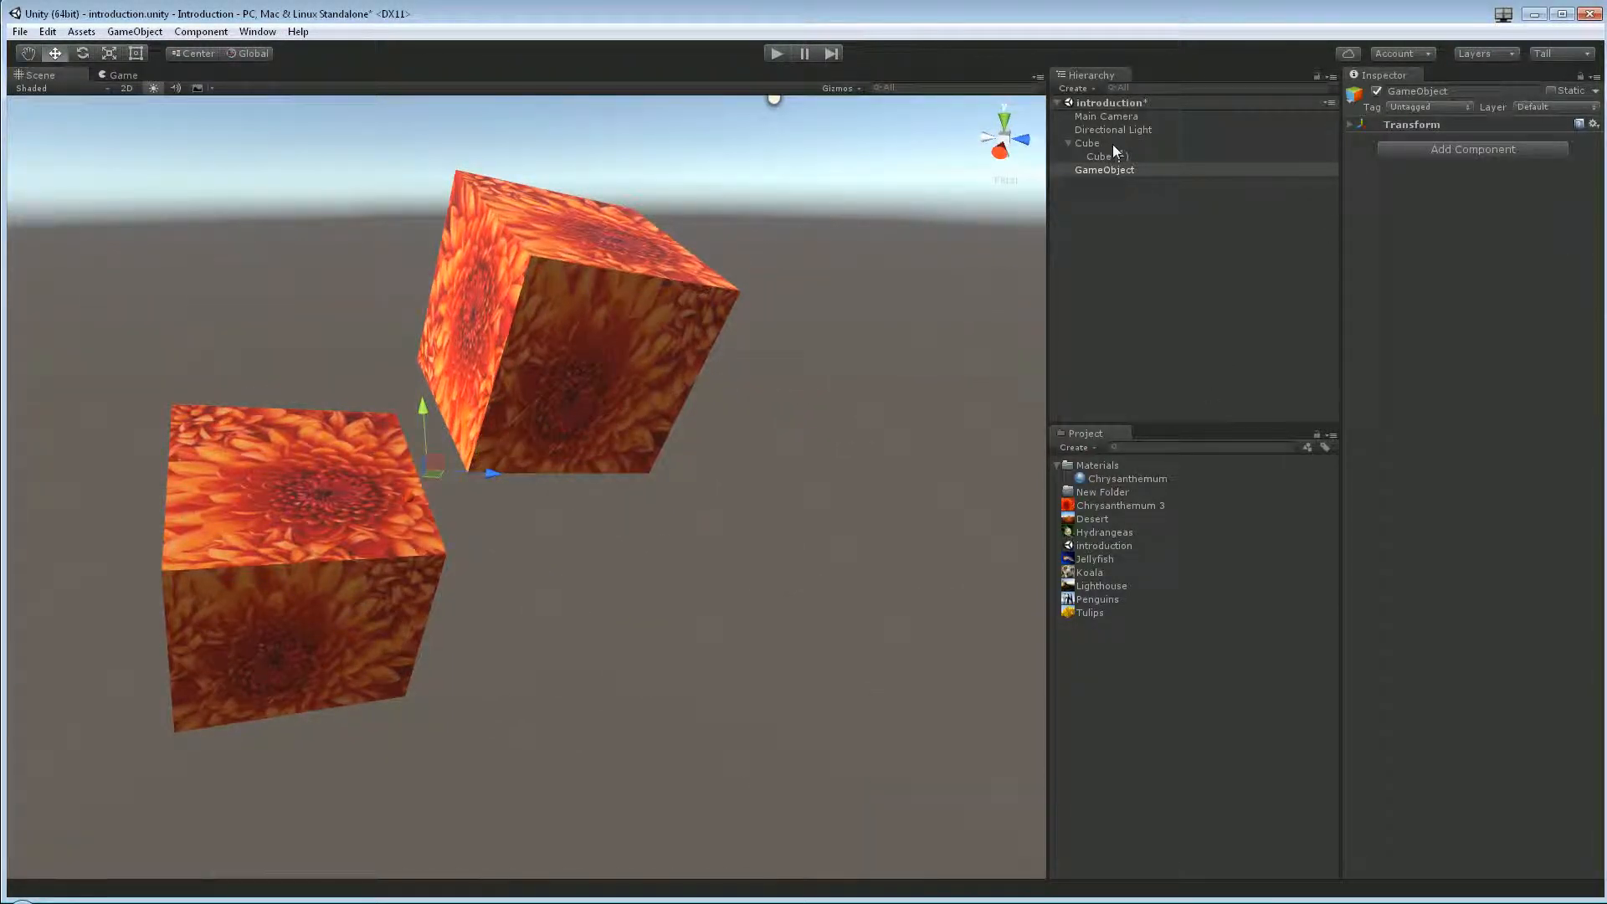
# Step: Review the components of the parent Cube and its child Cube (1) in turn
pyautogui.click(1110, 143)
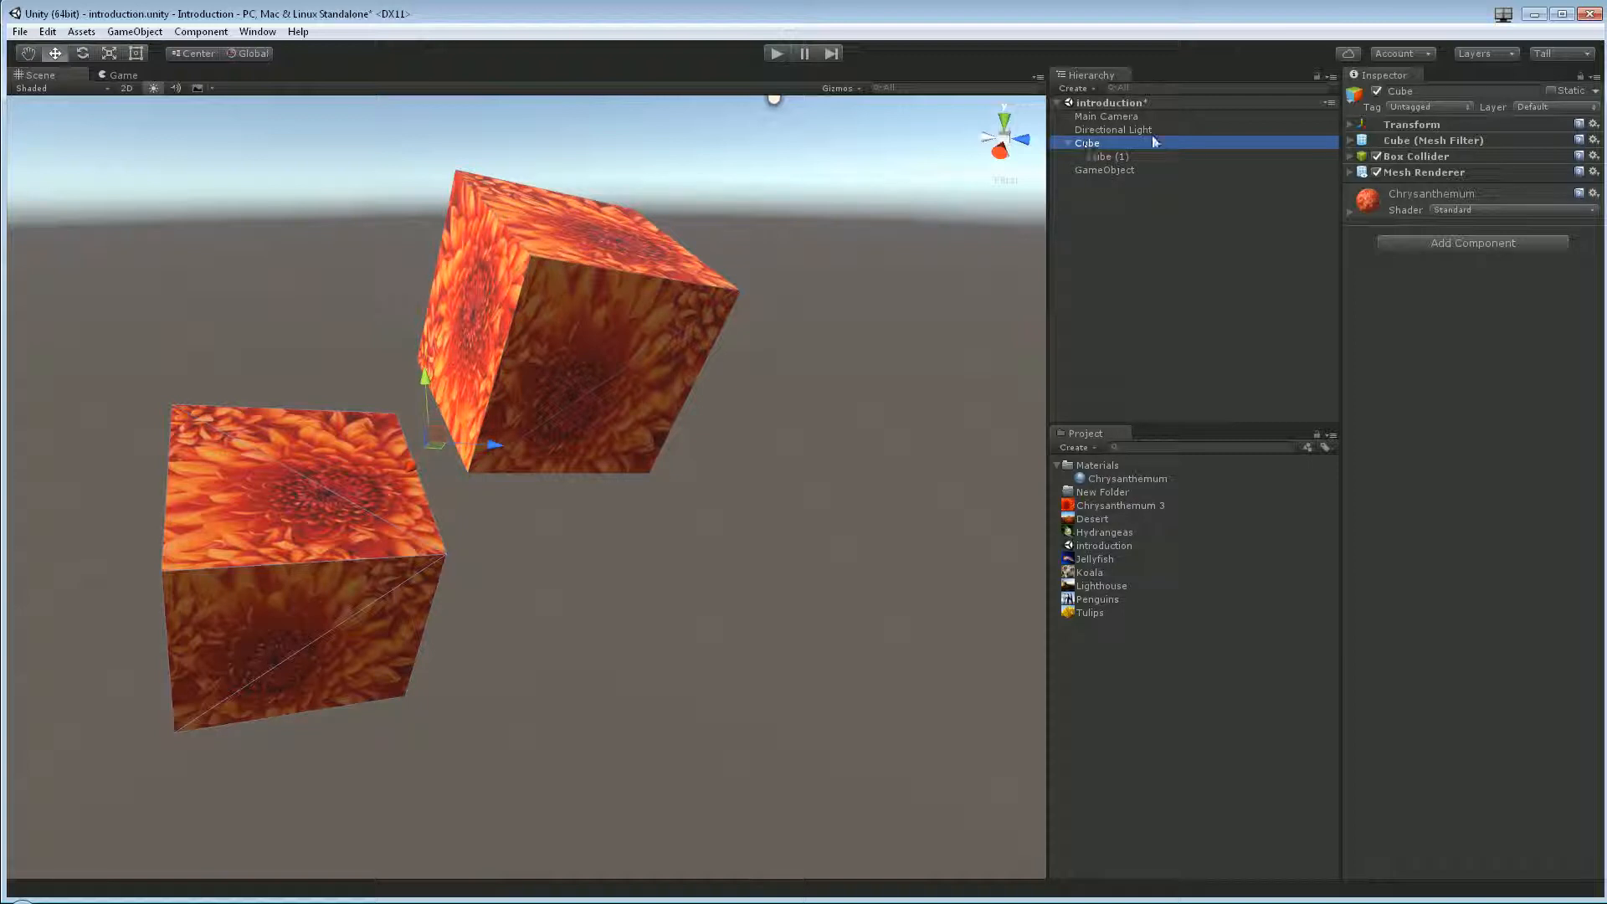
pyautogui.click(1106, 156)
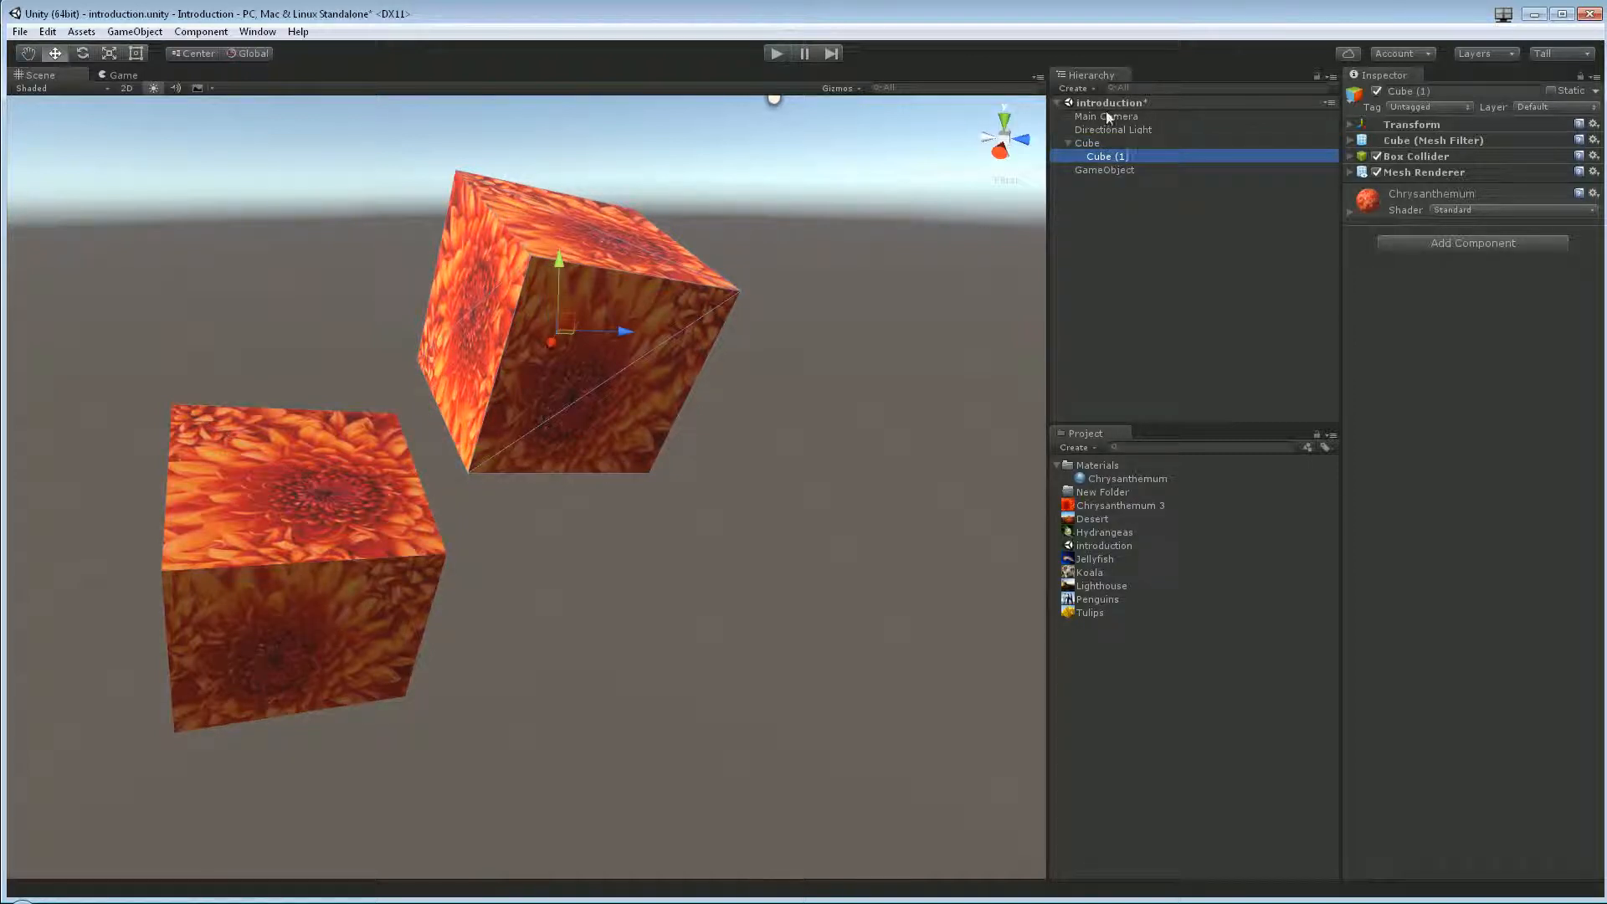
# Step: Compare the components of the Directional Light and the Main Camera, collapsing their Light and Camera component details
pyautogui.click(1130, 127)
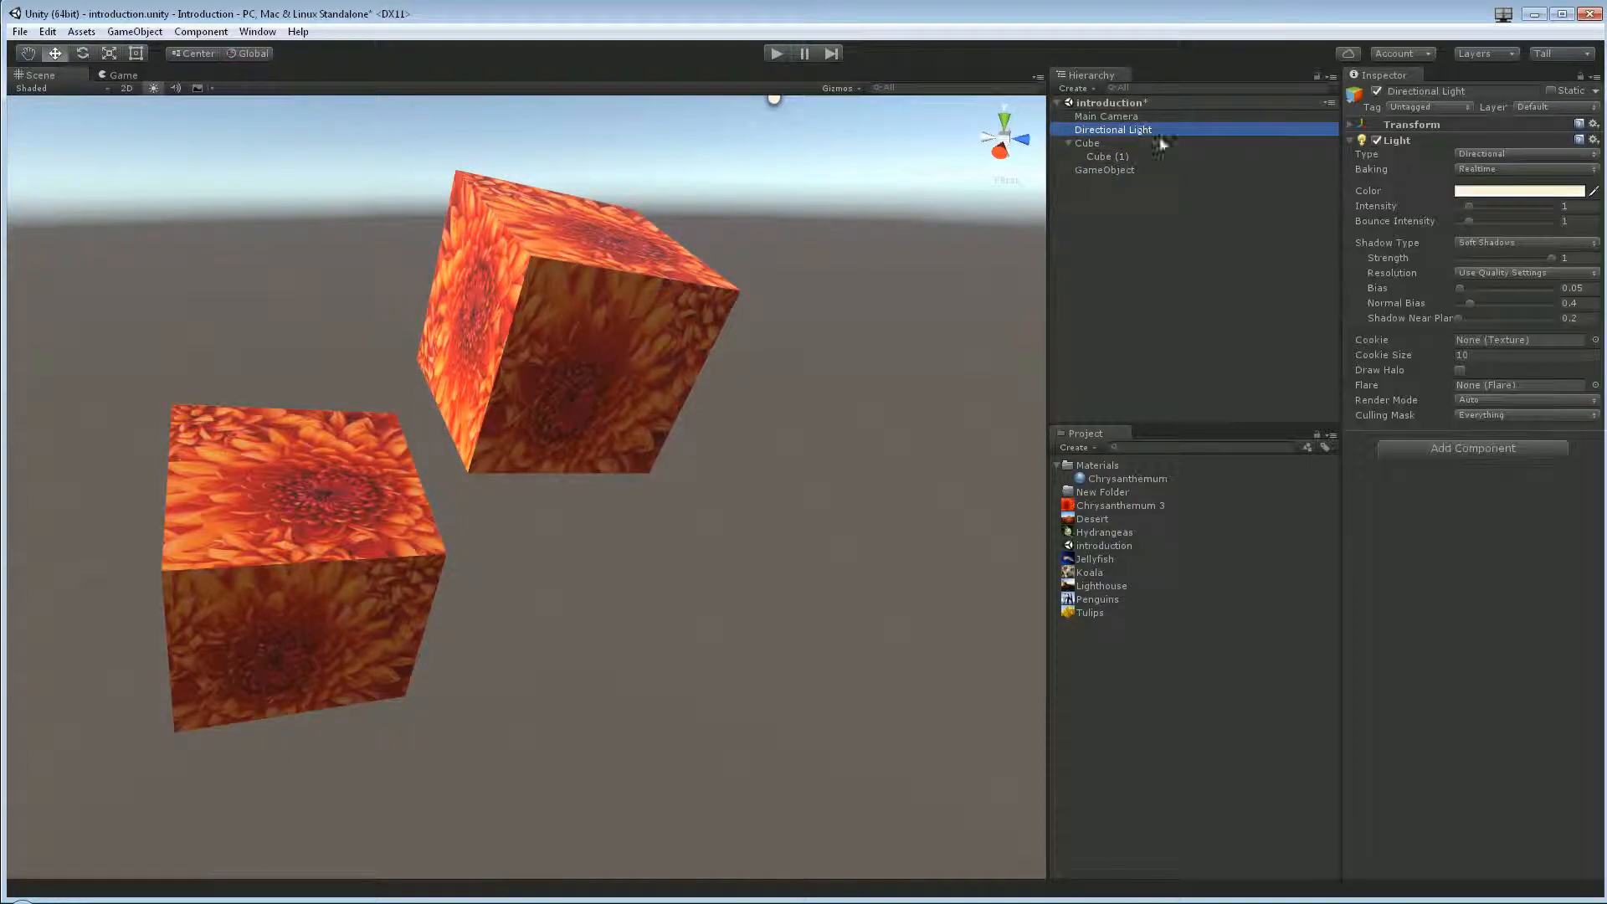
pyautogui.click(1408, 140)
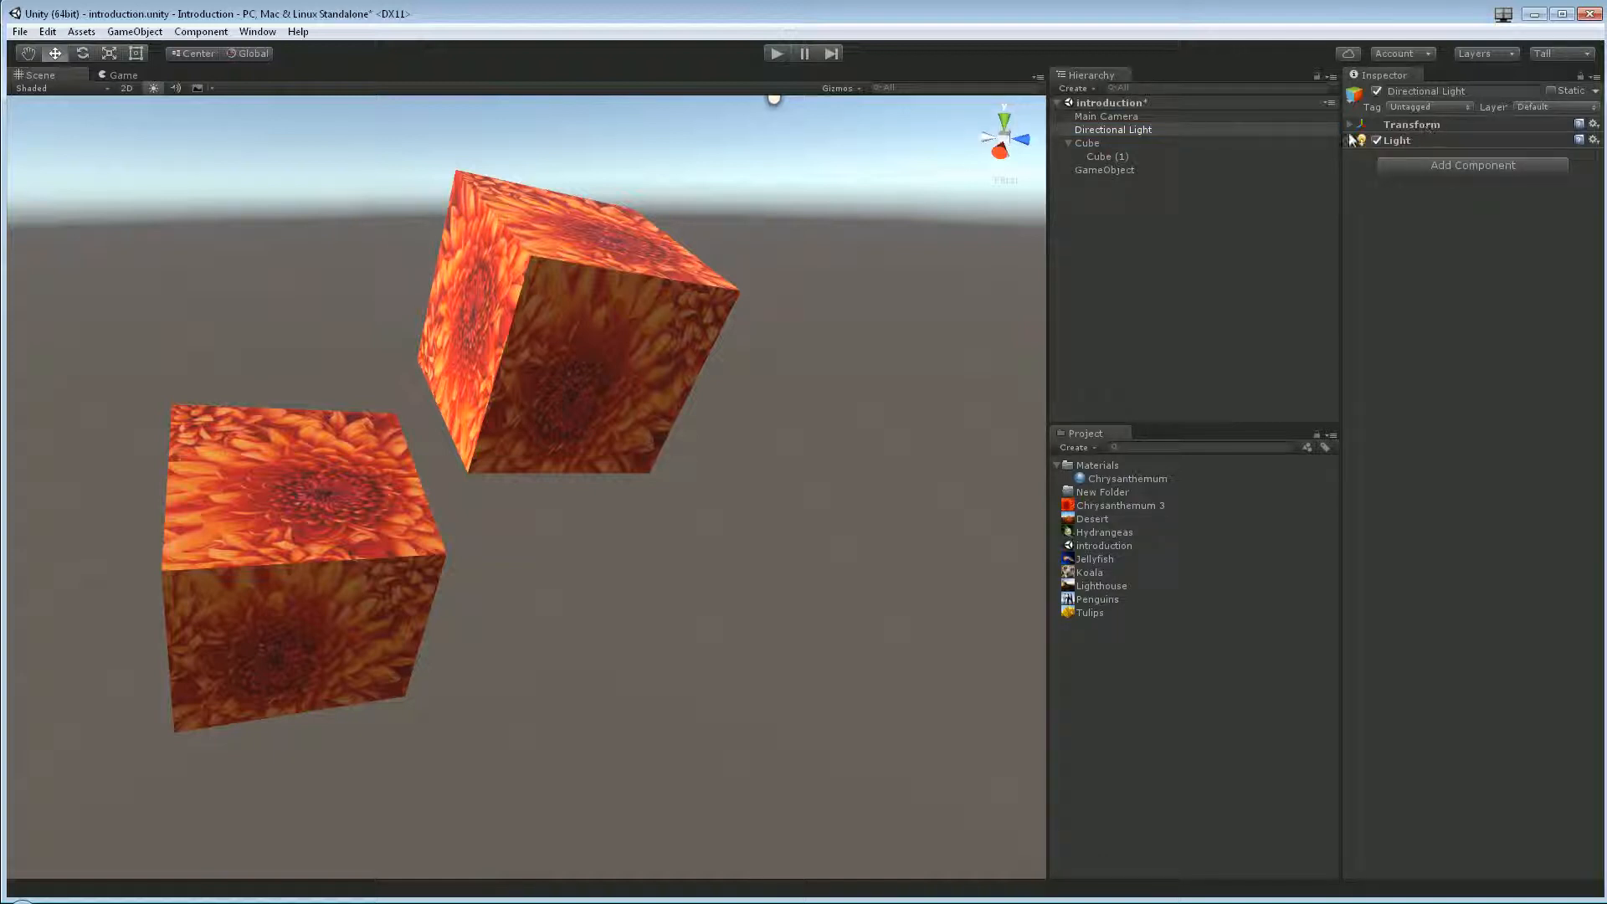
pyautogui.click(1091, 117)
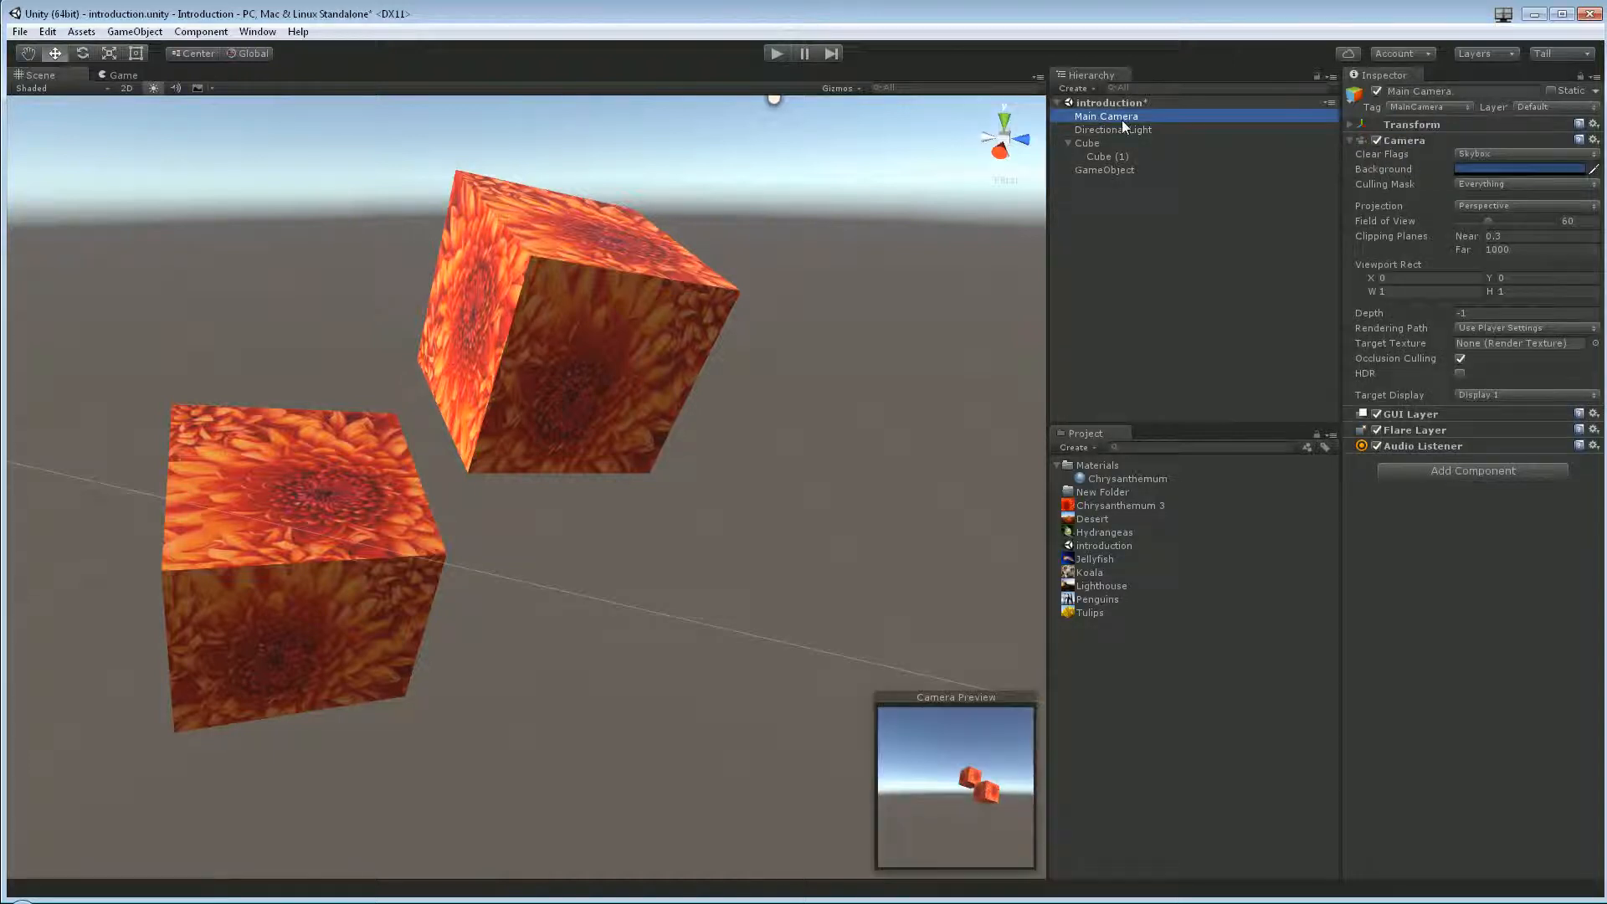
pyautogui.click(1122, 129)
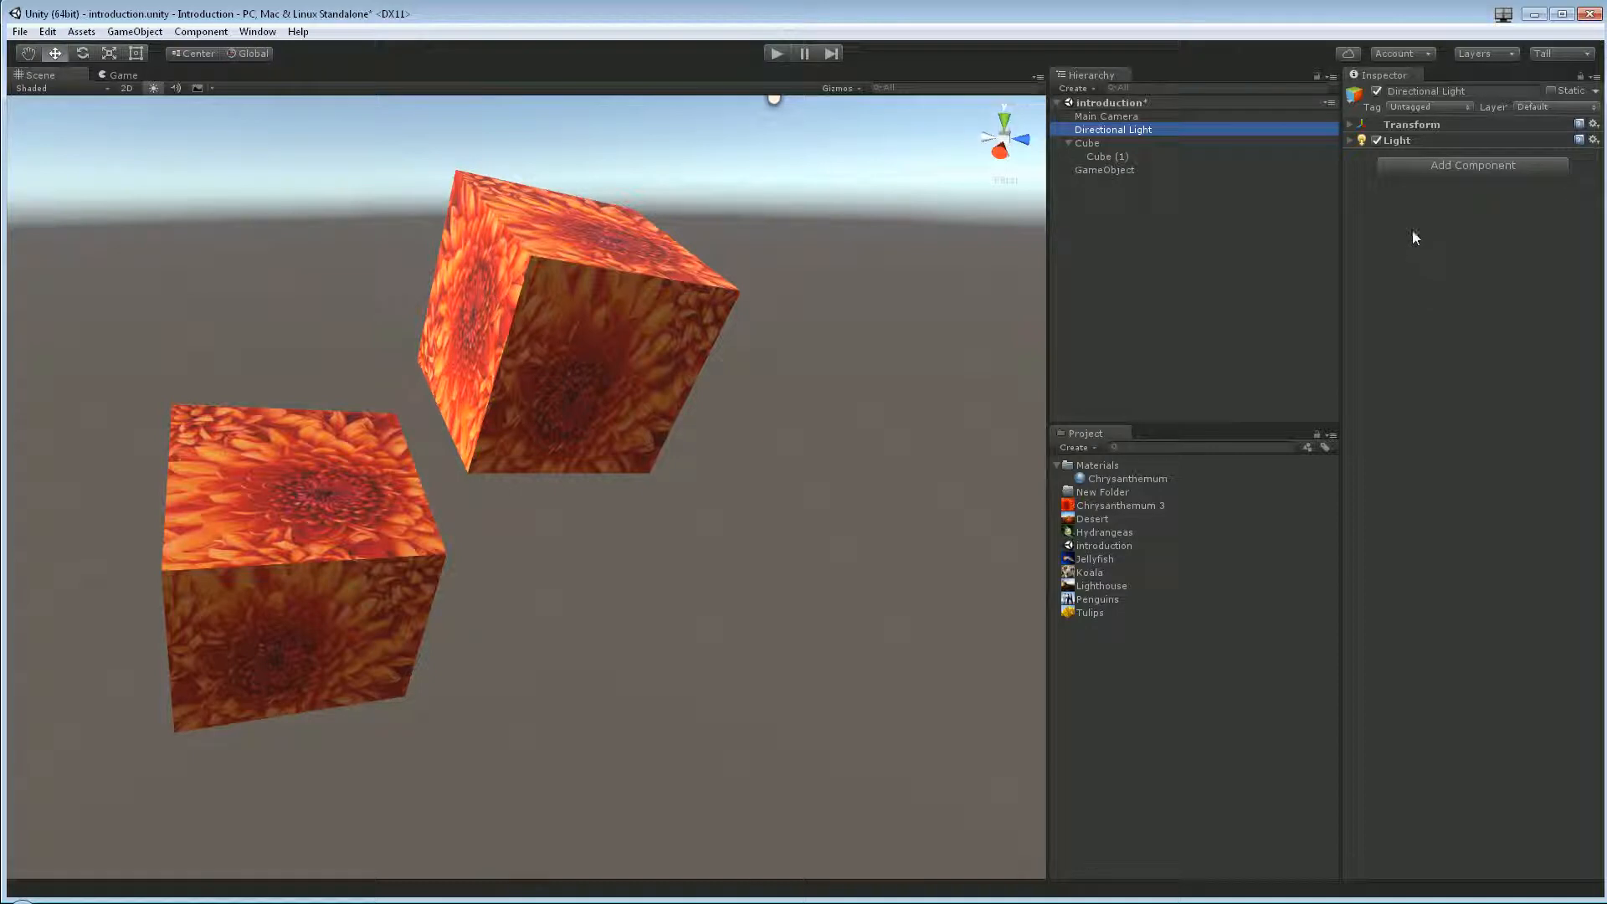
pyautogui.click(1148, 116)
pyautogui.click(1423, 141)
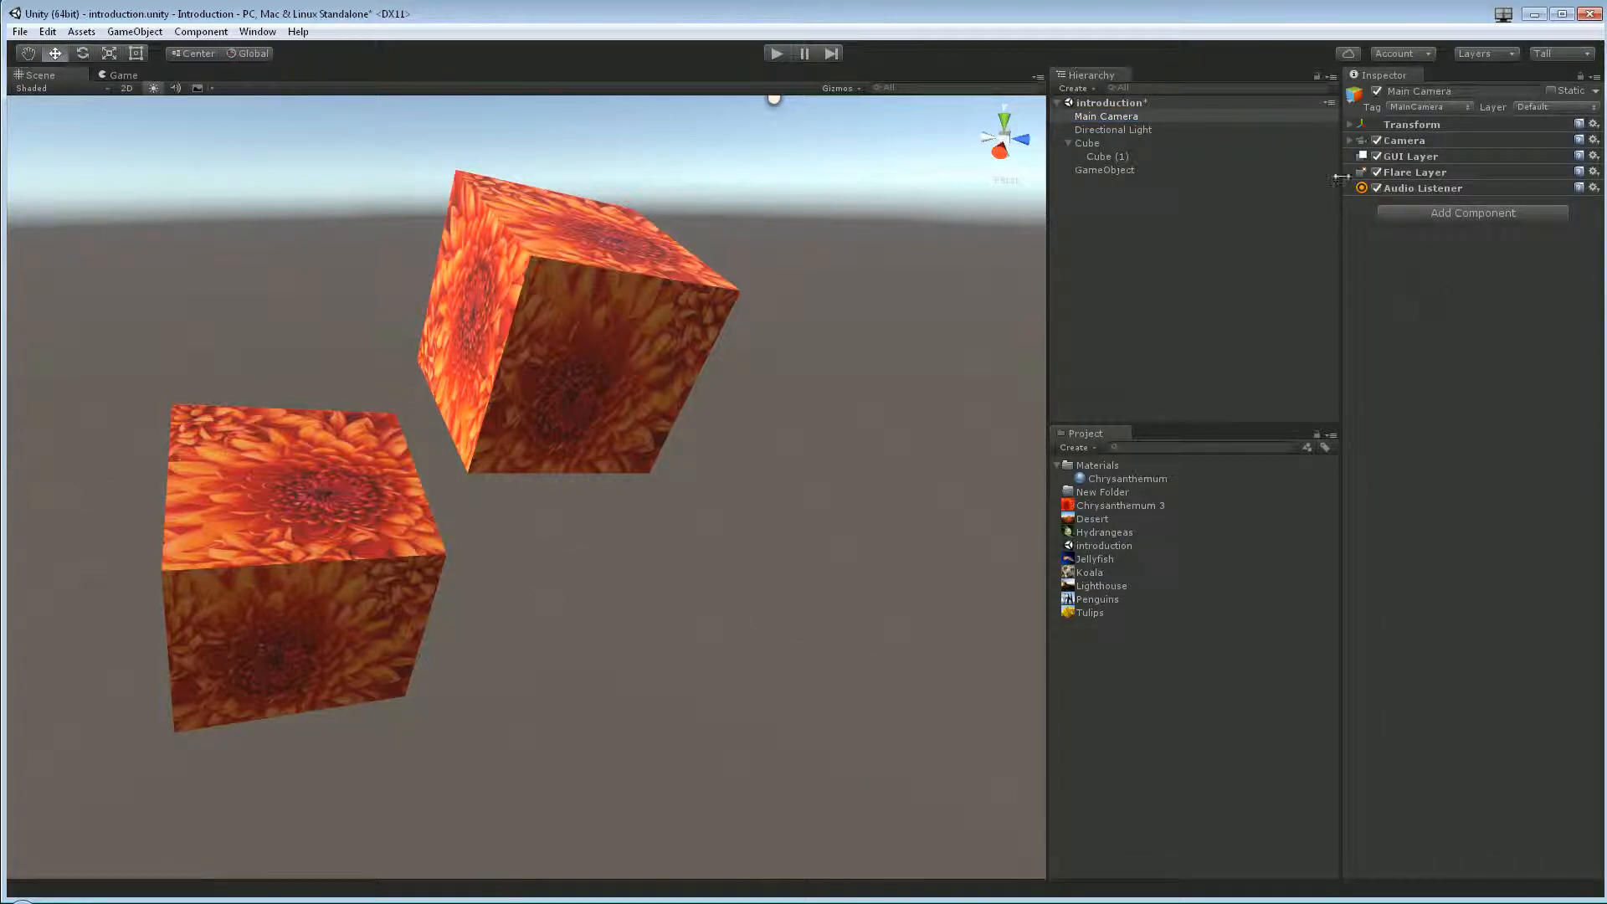
pyautogui.press('q')
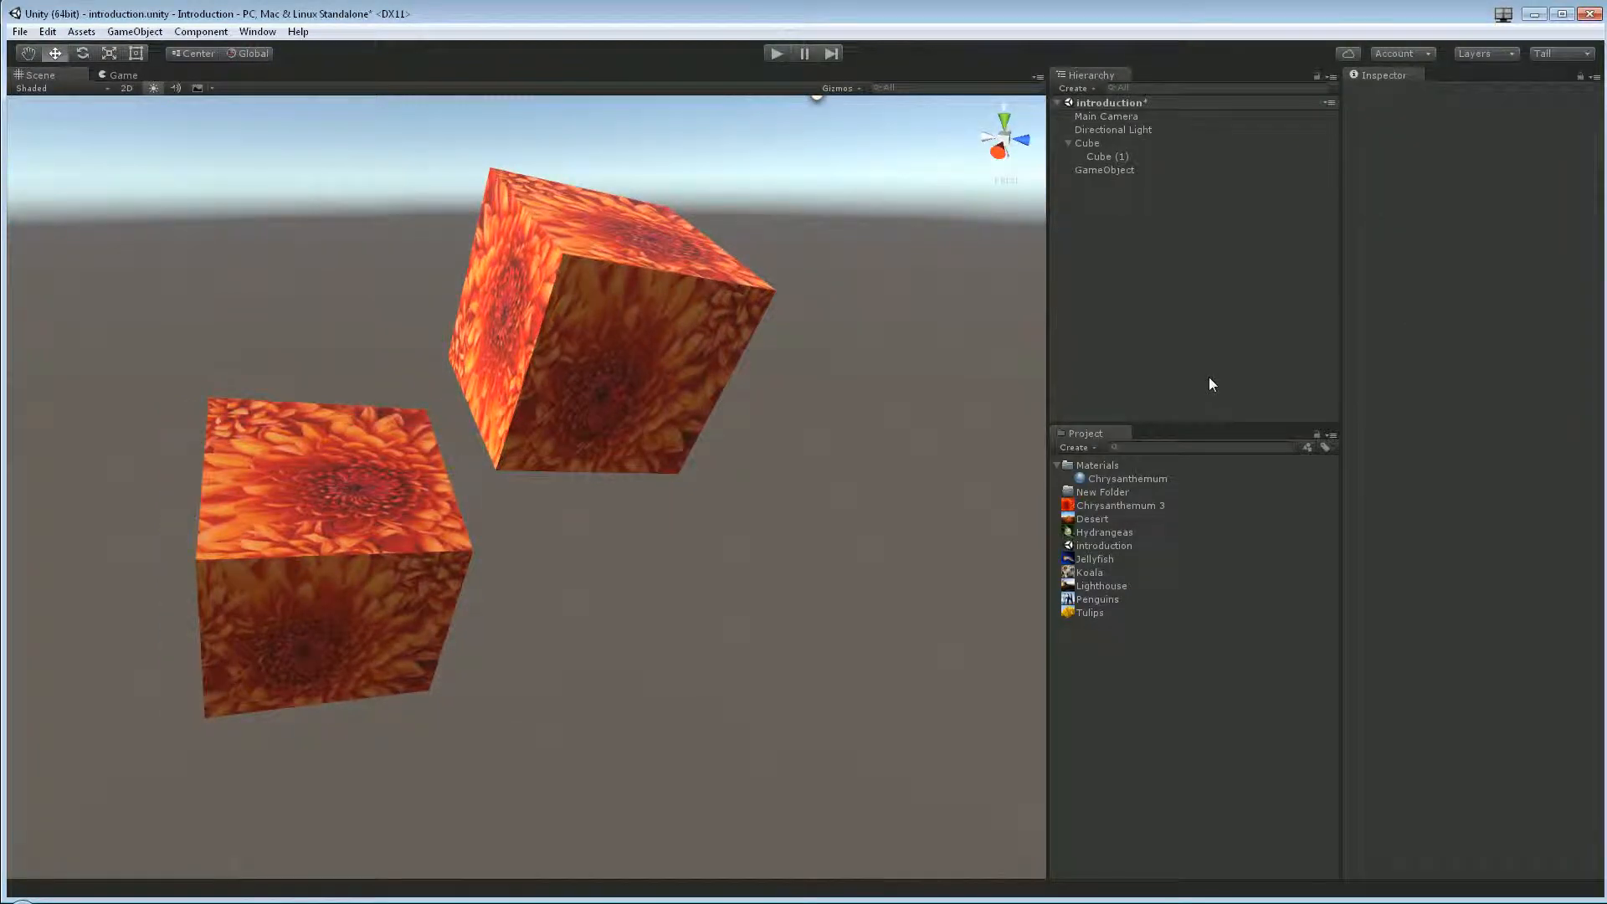
# Step: Set the Directional Light's Intensity to 2.27 and its Bounce Intensity to 1.77
pyautogui.click(1098, 131)
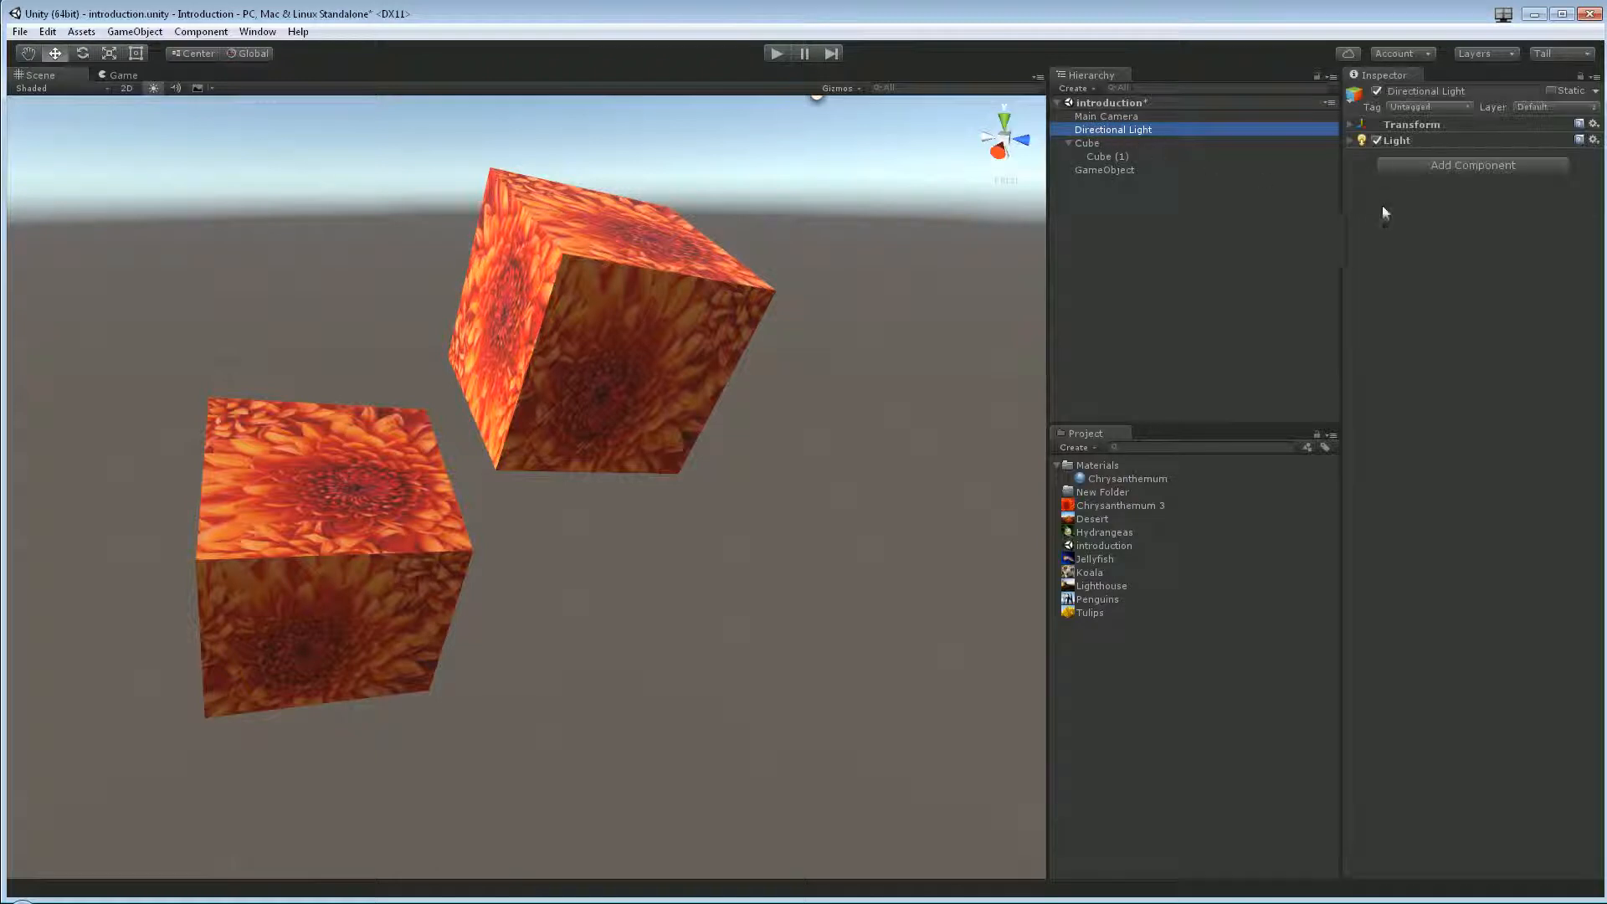
pyautogui.click(1404, 140)
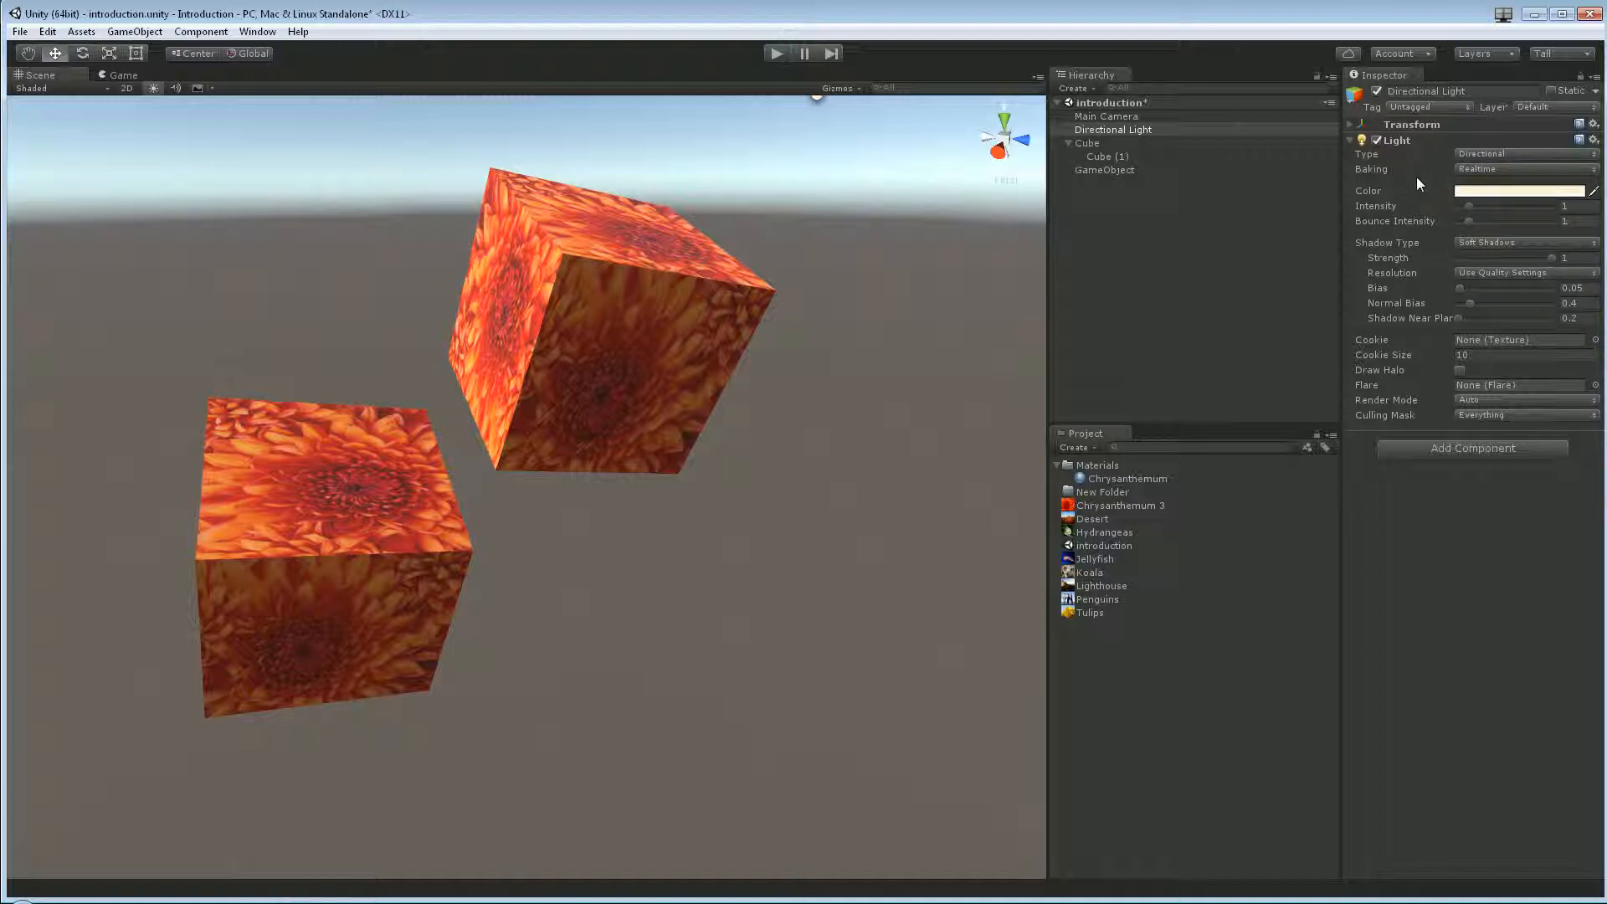
pyautogui.click(1484, 206)
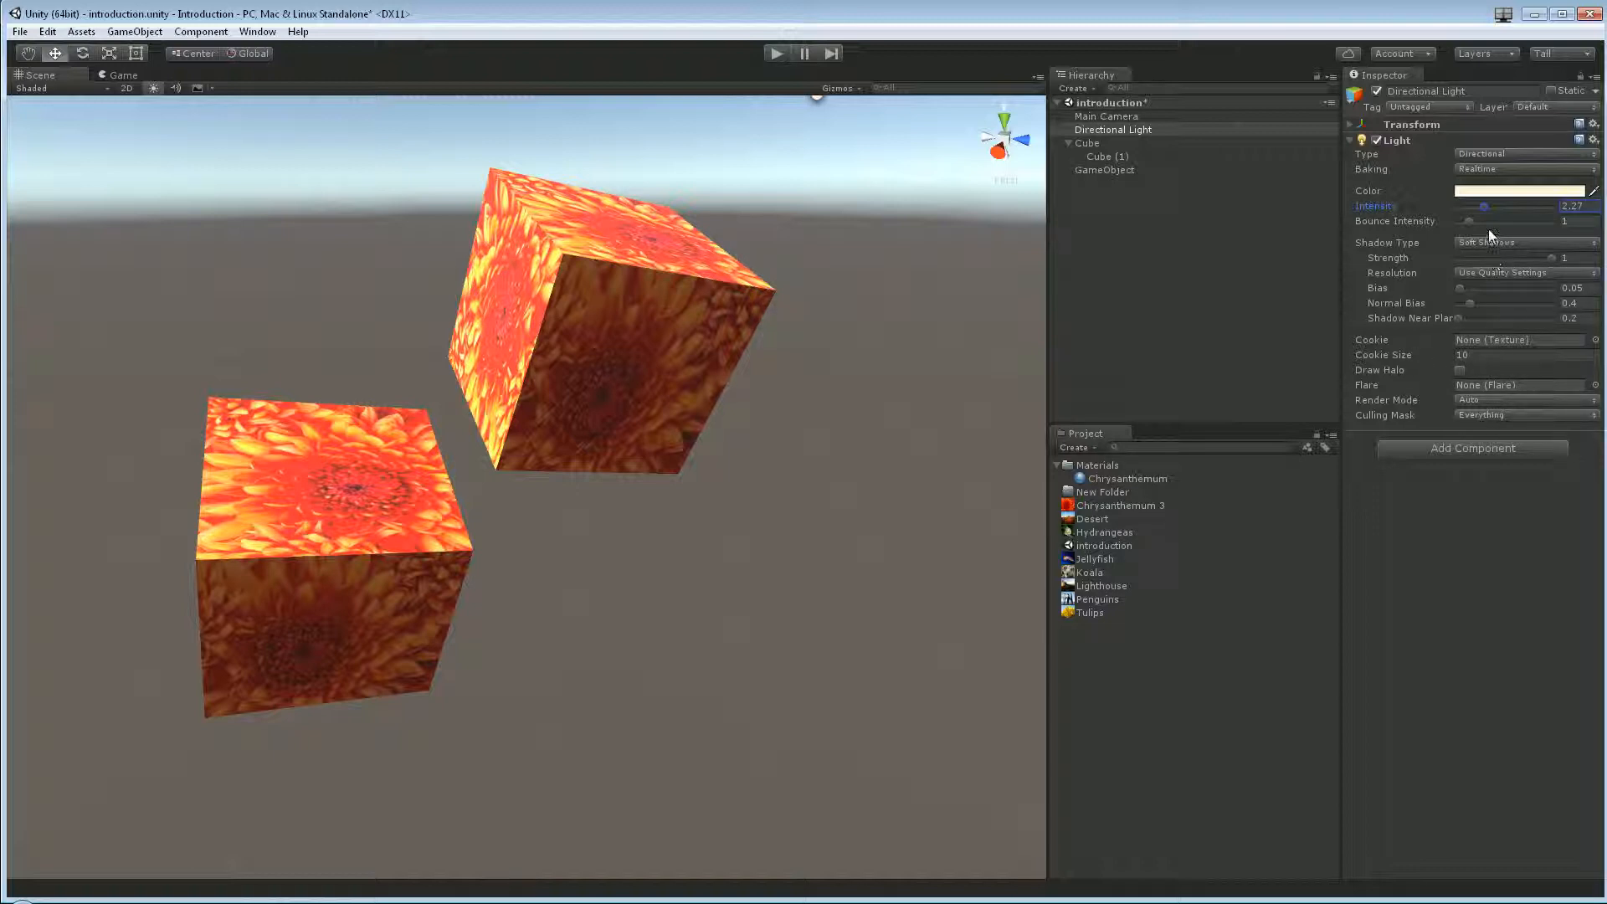
pyautogui.click(1494, 191)
pyautogui.click(1492, 172)
pyautogui.click(1494, 170)
pyautogui.click(1501, 187)
pyautogui.moveTo(1476, 224)
pyautogui.mouseDown()
pyautogui.moveTo(1507, 225)
pyautogui.moveTo(1480, 224)
pyautogui.mouseUp()
pyautogui.click(1480, 355)
pyautogui.click(1459, 370)
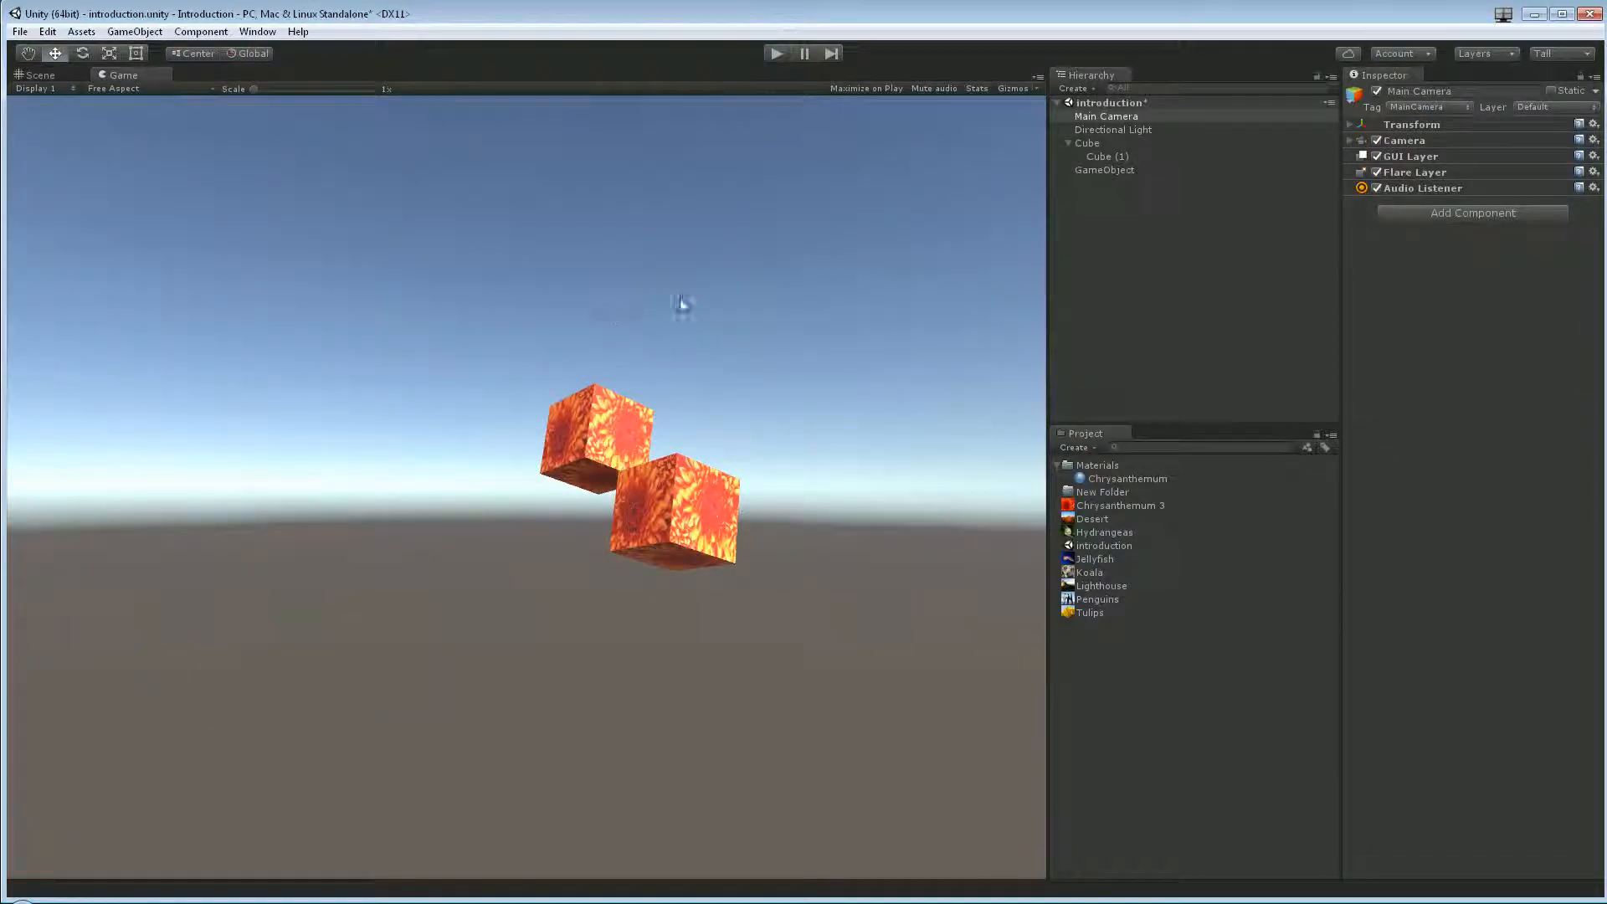
# Step: Run the scene in Play mode and inspect the Main Camera while it plays
pyautogui.click(57, 73)
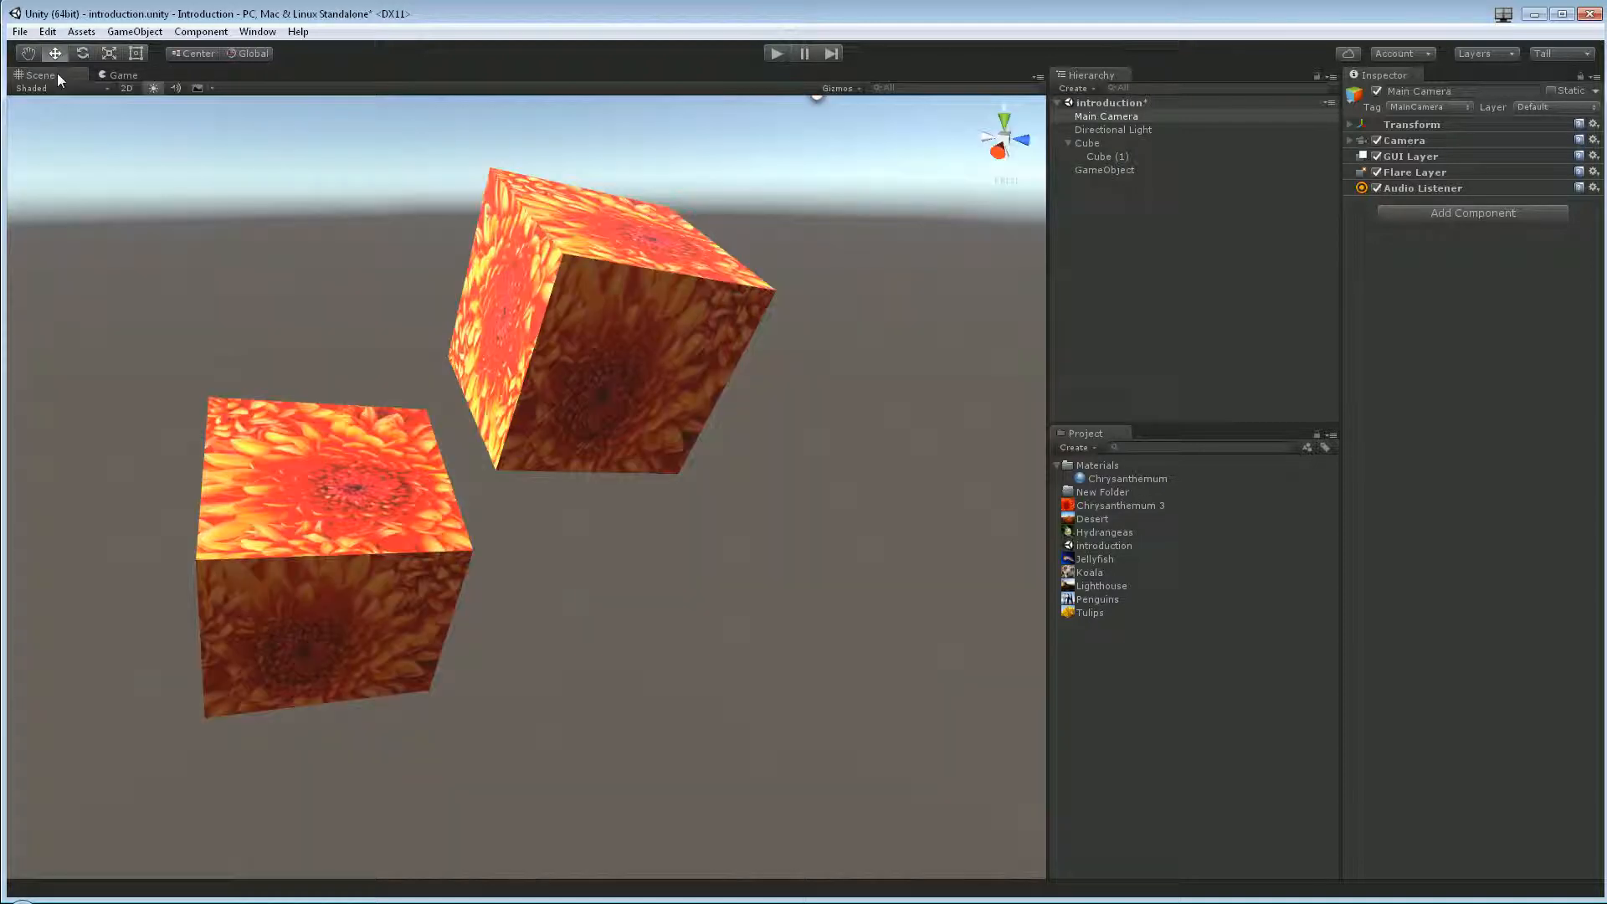
pyautogui.click(777, 54)
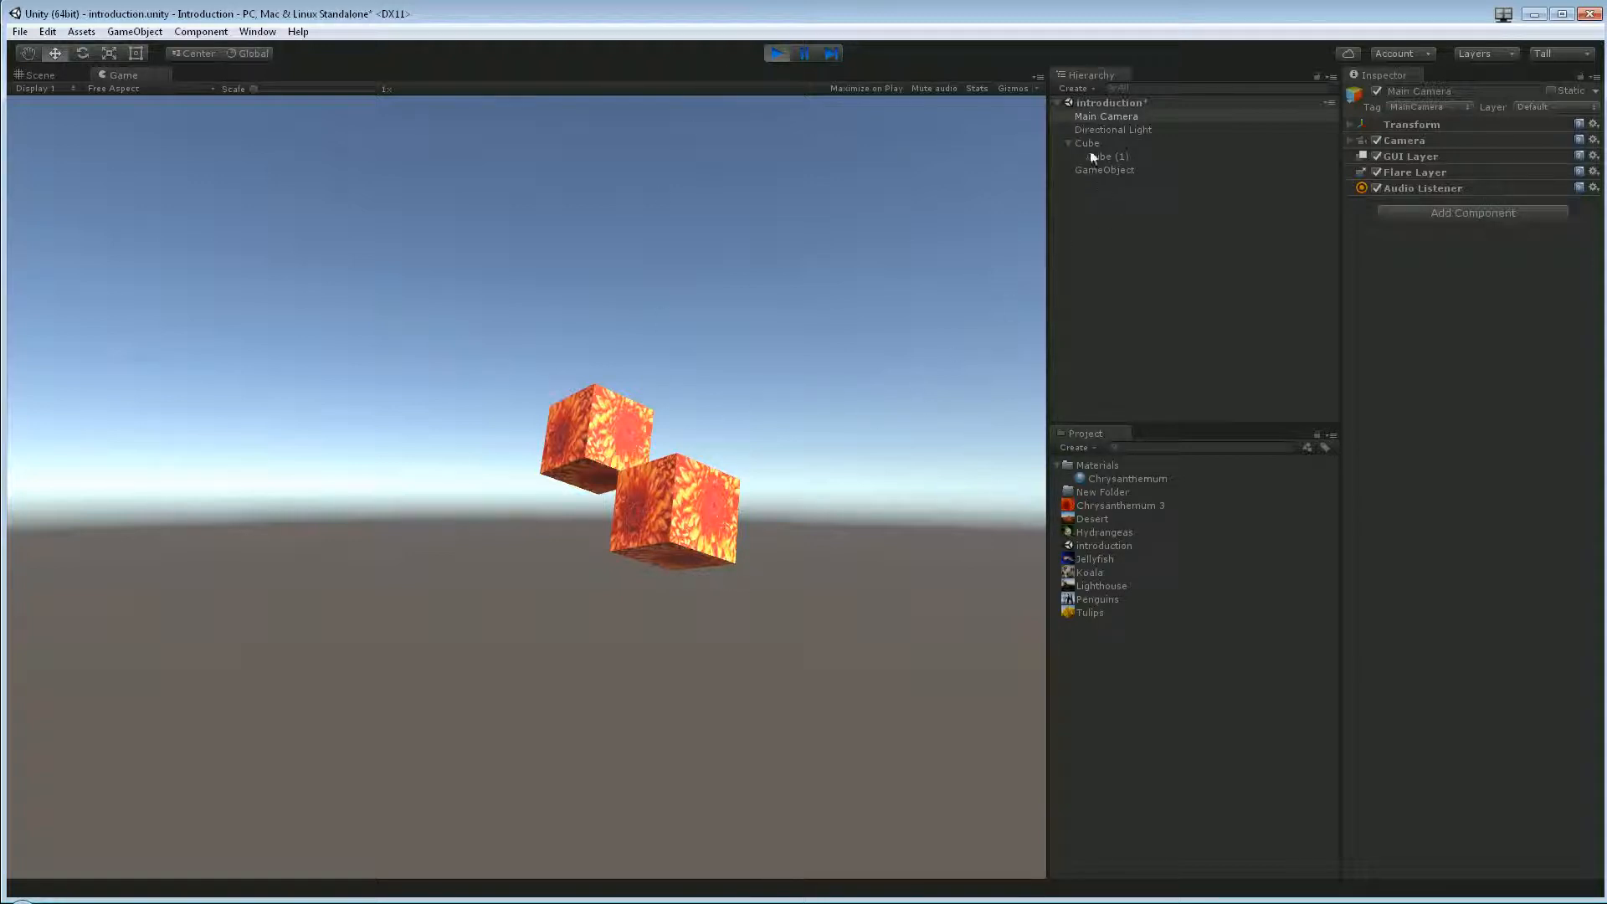
pyautogui.click(1111, 129)
pyautogui.click(1122, 115)
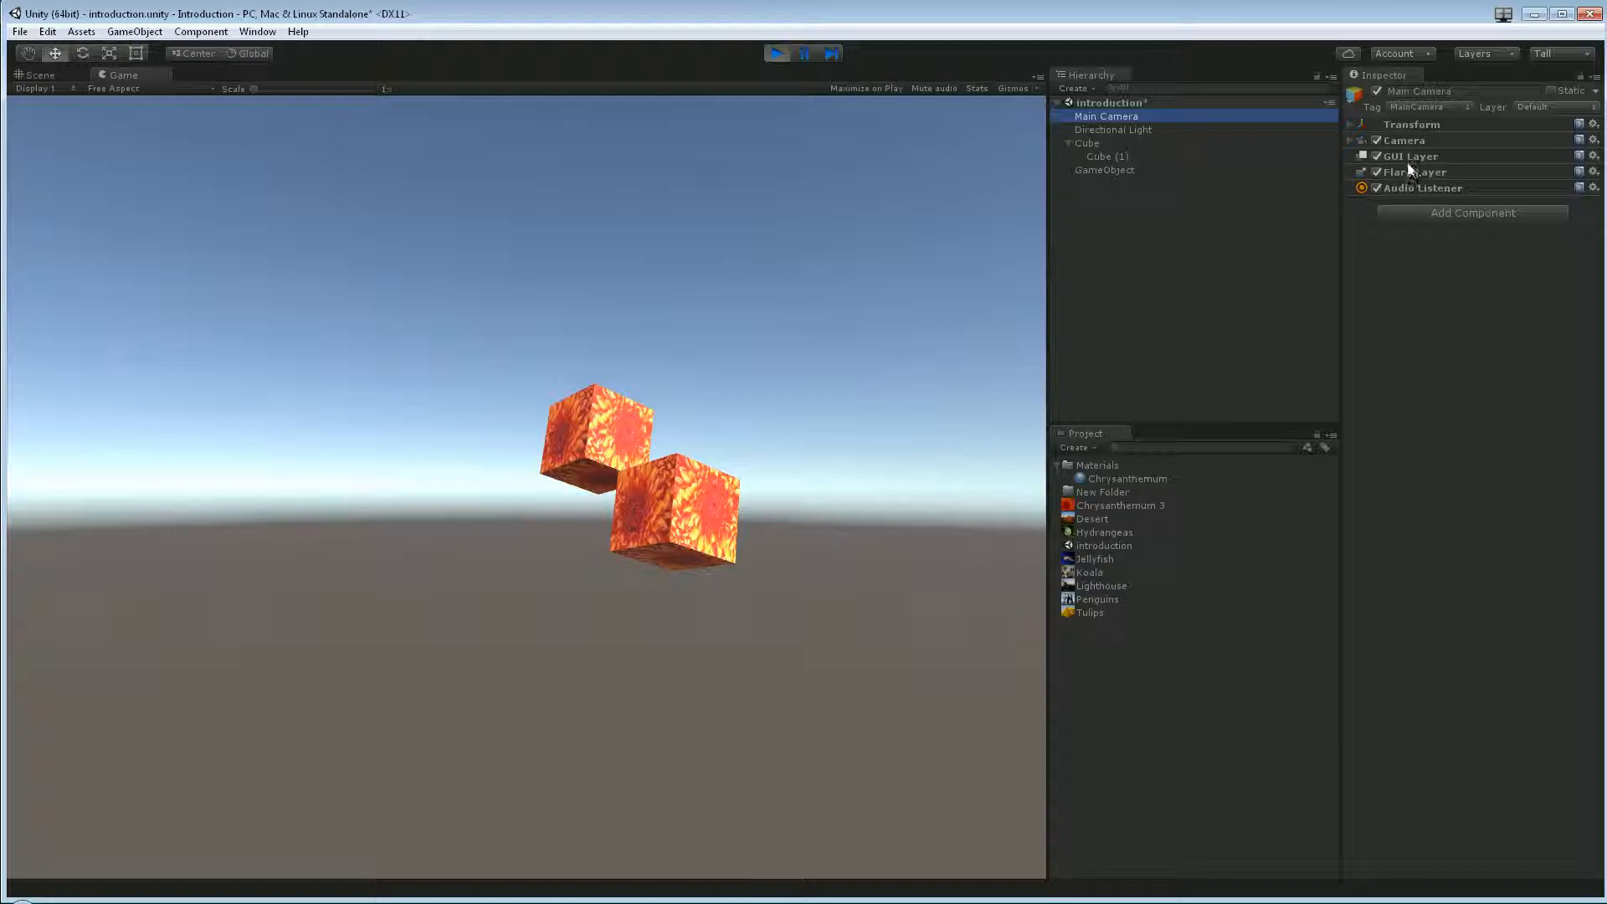
pyautogui.click(791, 486)
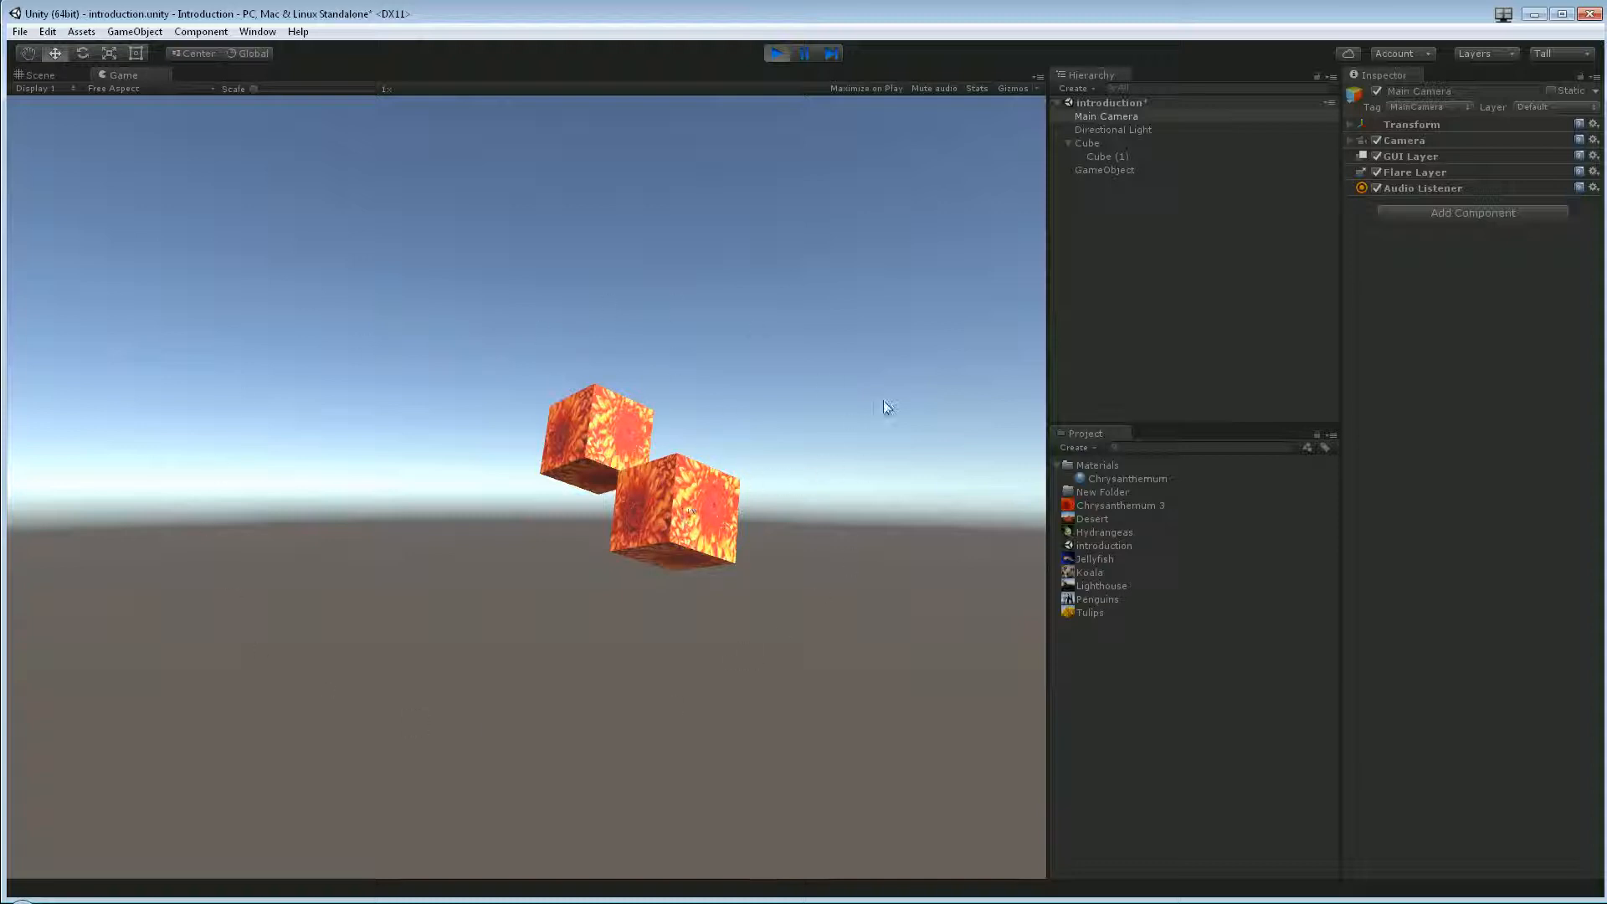
# Step: While the scene plays, rotate the Directional Light to about X 134.8 and Y -31.95
pyautogui.click(1151, 130)
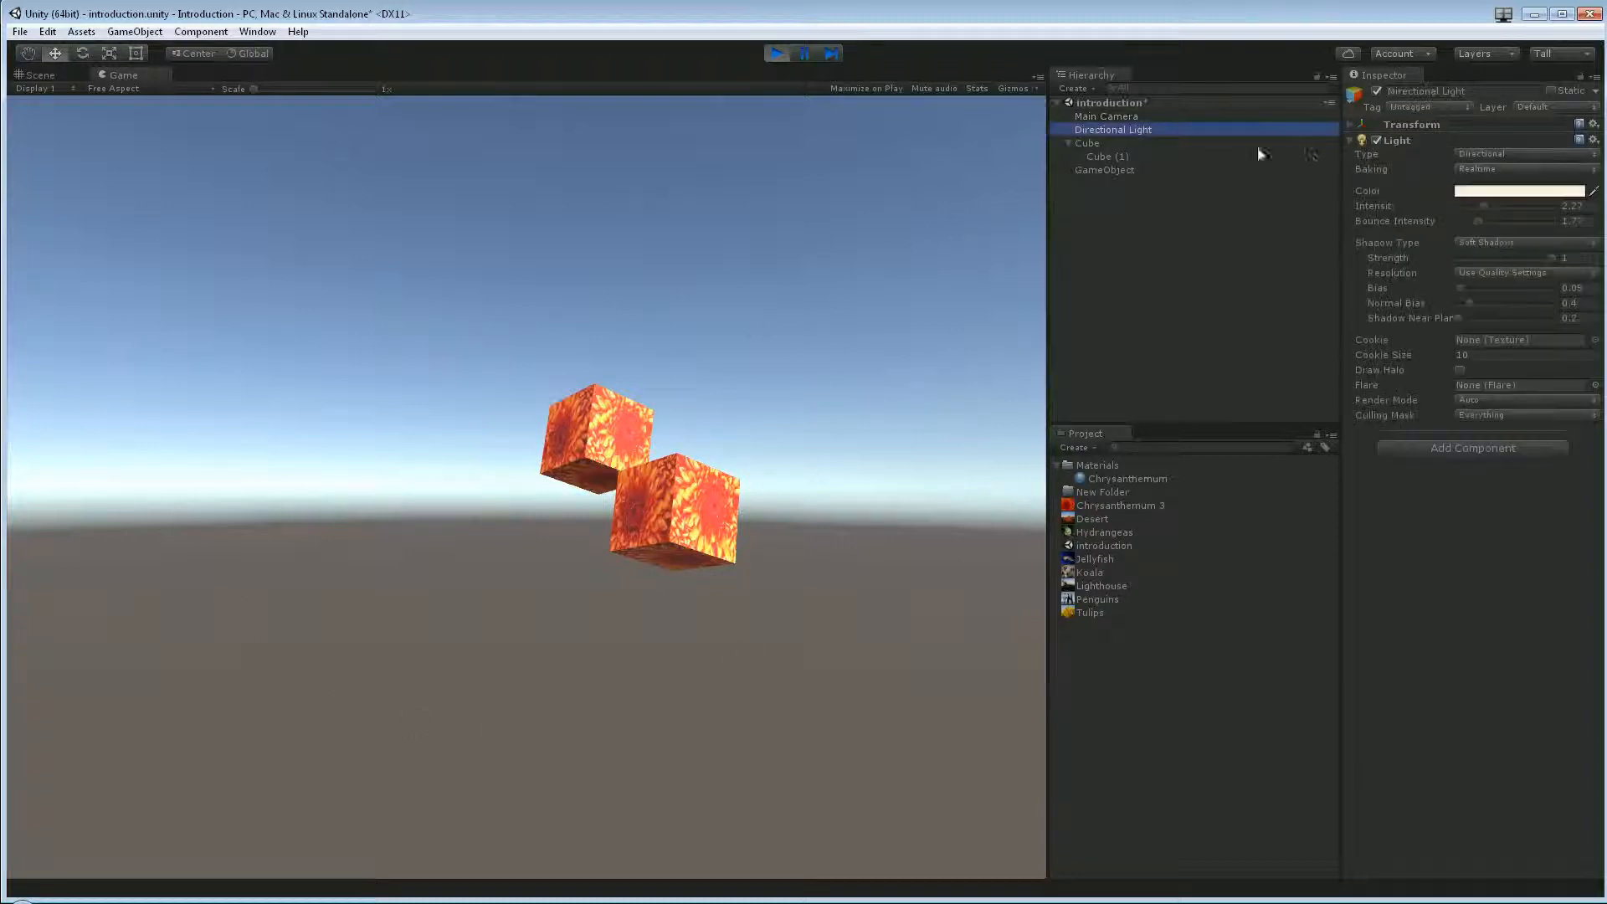
pyautogui.click(1473, 129)
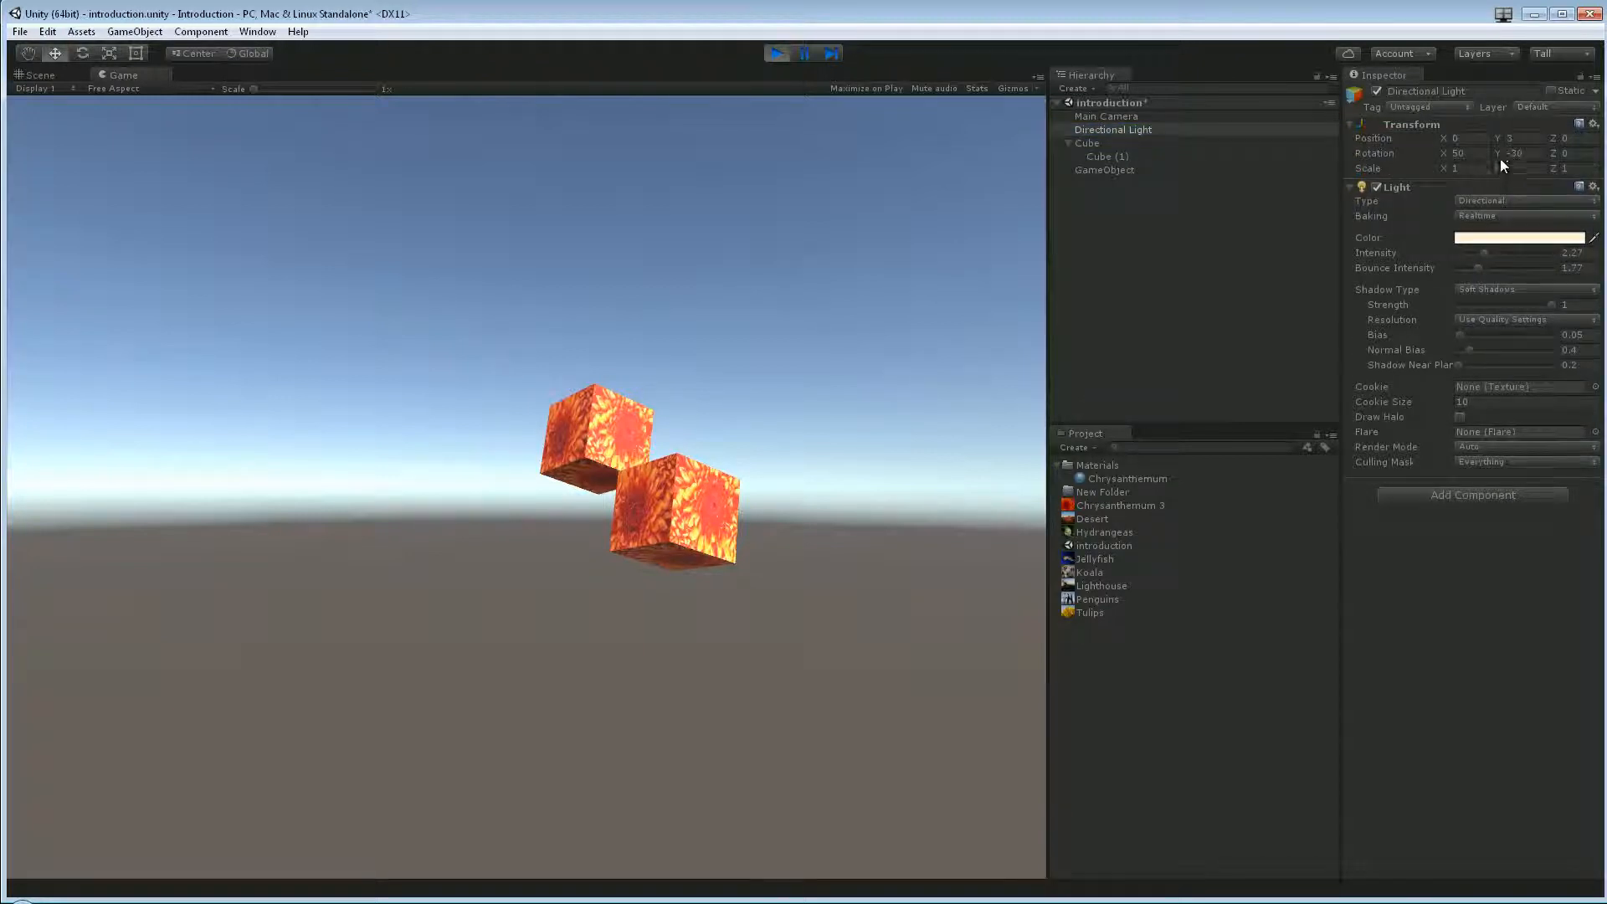
pyautogui.click(1498, 153)
pyautogui.moveTo(1442, 154); pyautogui.dragTo(1474, 167)
pyautogui.press('q')
pyautogui.press('w')
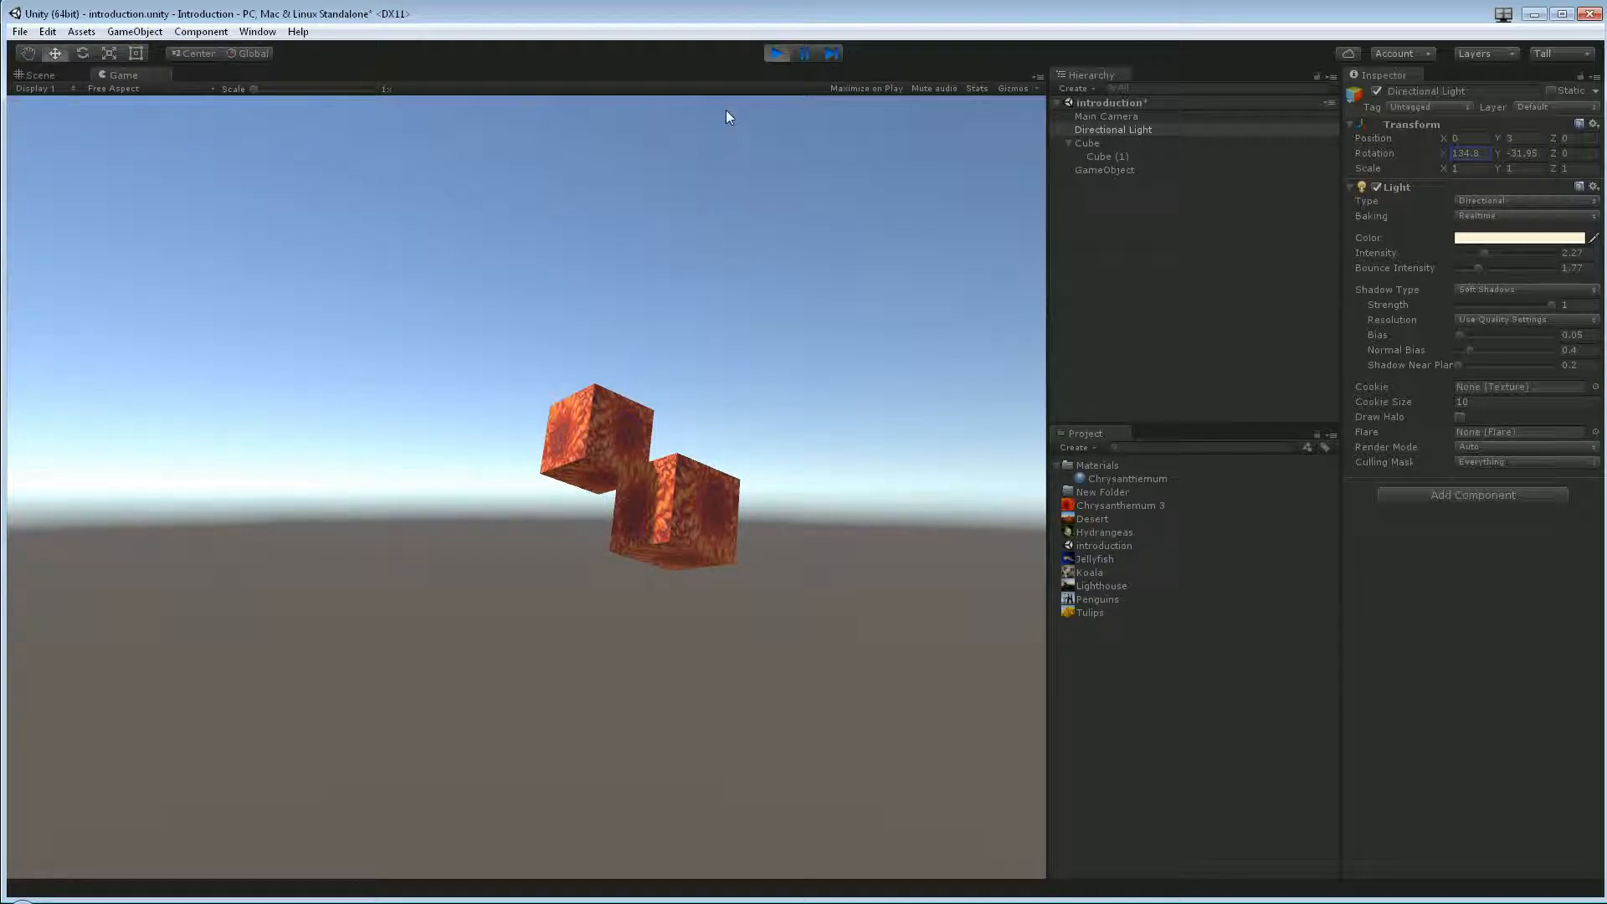
# Step: Dock the Game view beneath the Scene view so that both are shown at once
pyautogui.click(805, 54)
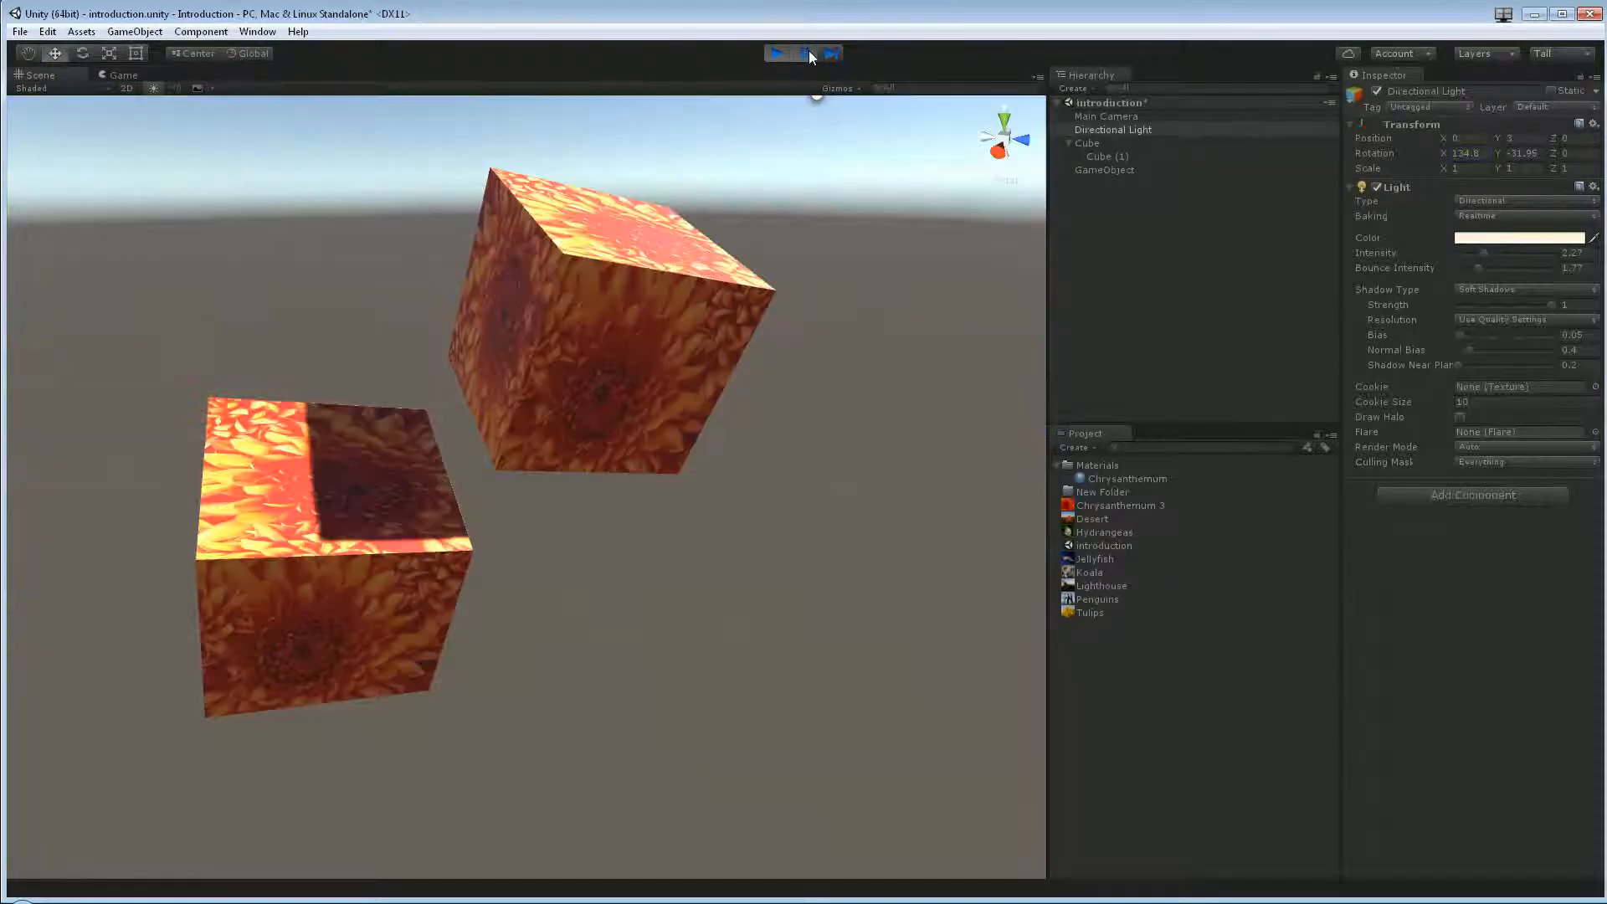
pyautogui.click(106, 77)
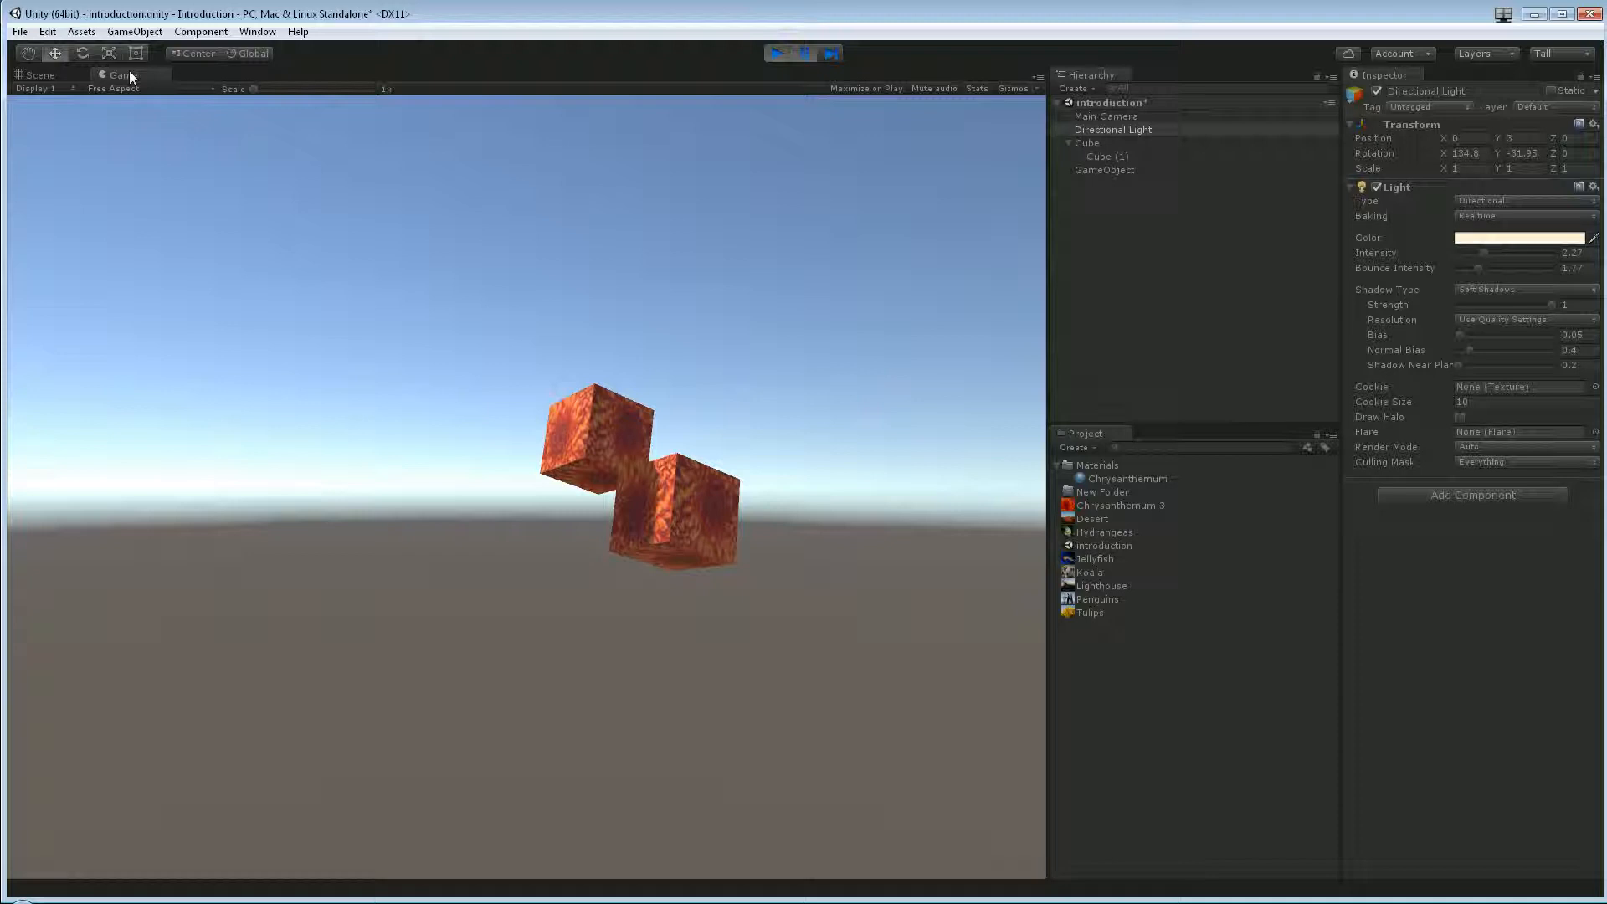
pyautogui.moveTo(127, 72); pyautogui.dragTo(636, 475)
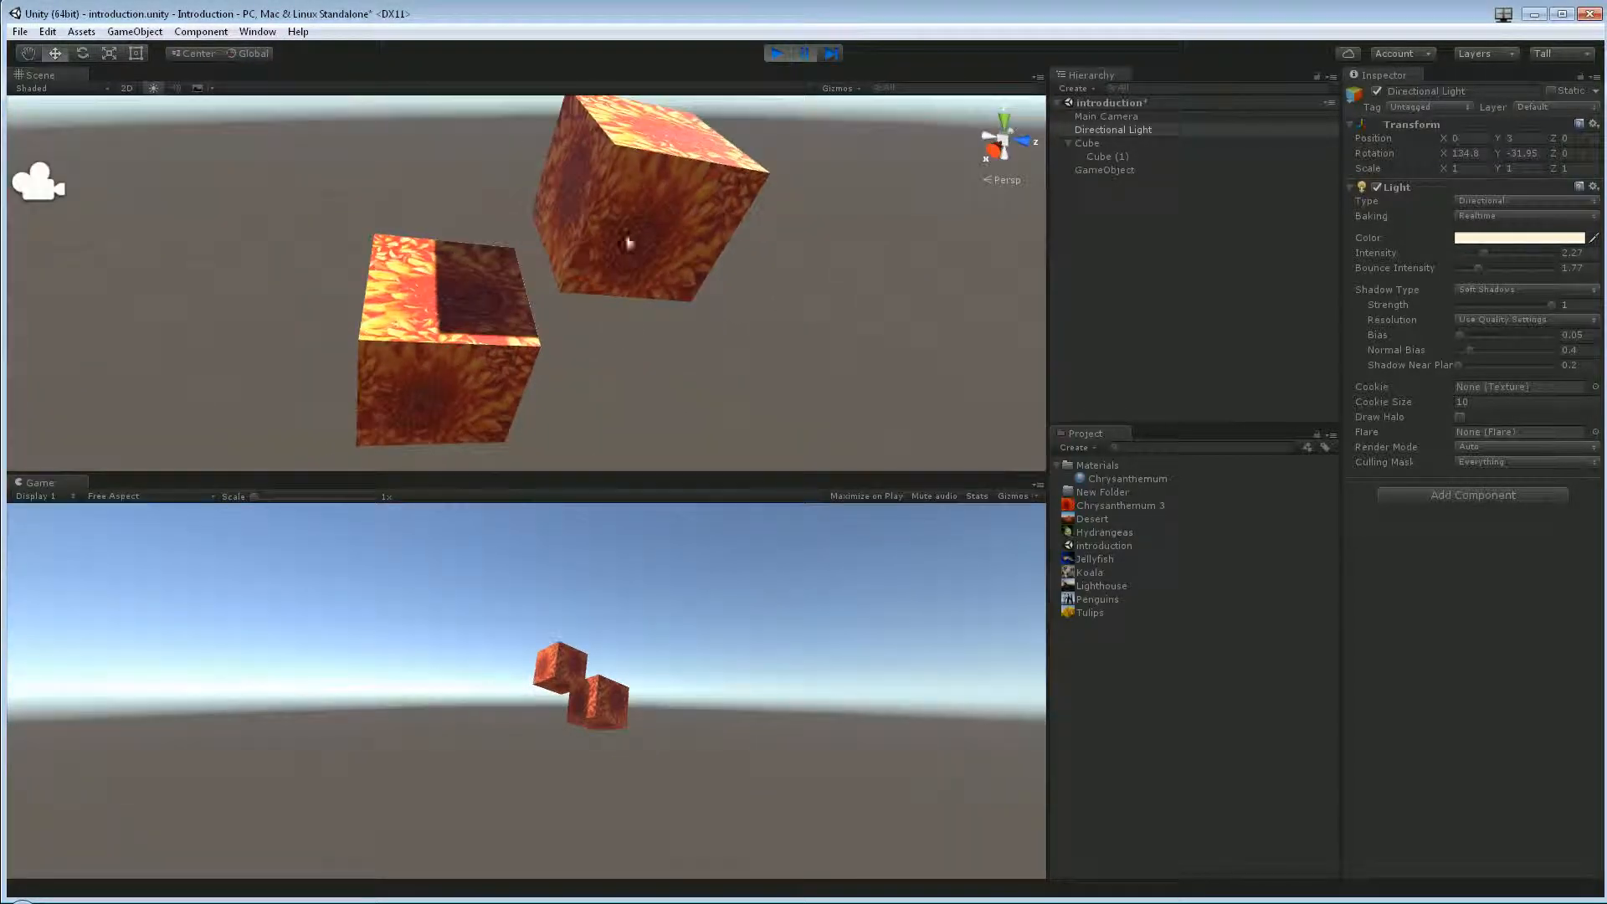
# Step: In Play mode, move Cube (1) to about X 2.855, Y 2.223, Z 3.144 and scale it uniformly to about 2
pyautogui.click(665, 229)
pyautogui.moveTo(829, 181); pyautogui.dragTo(809, 338, button='right')
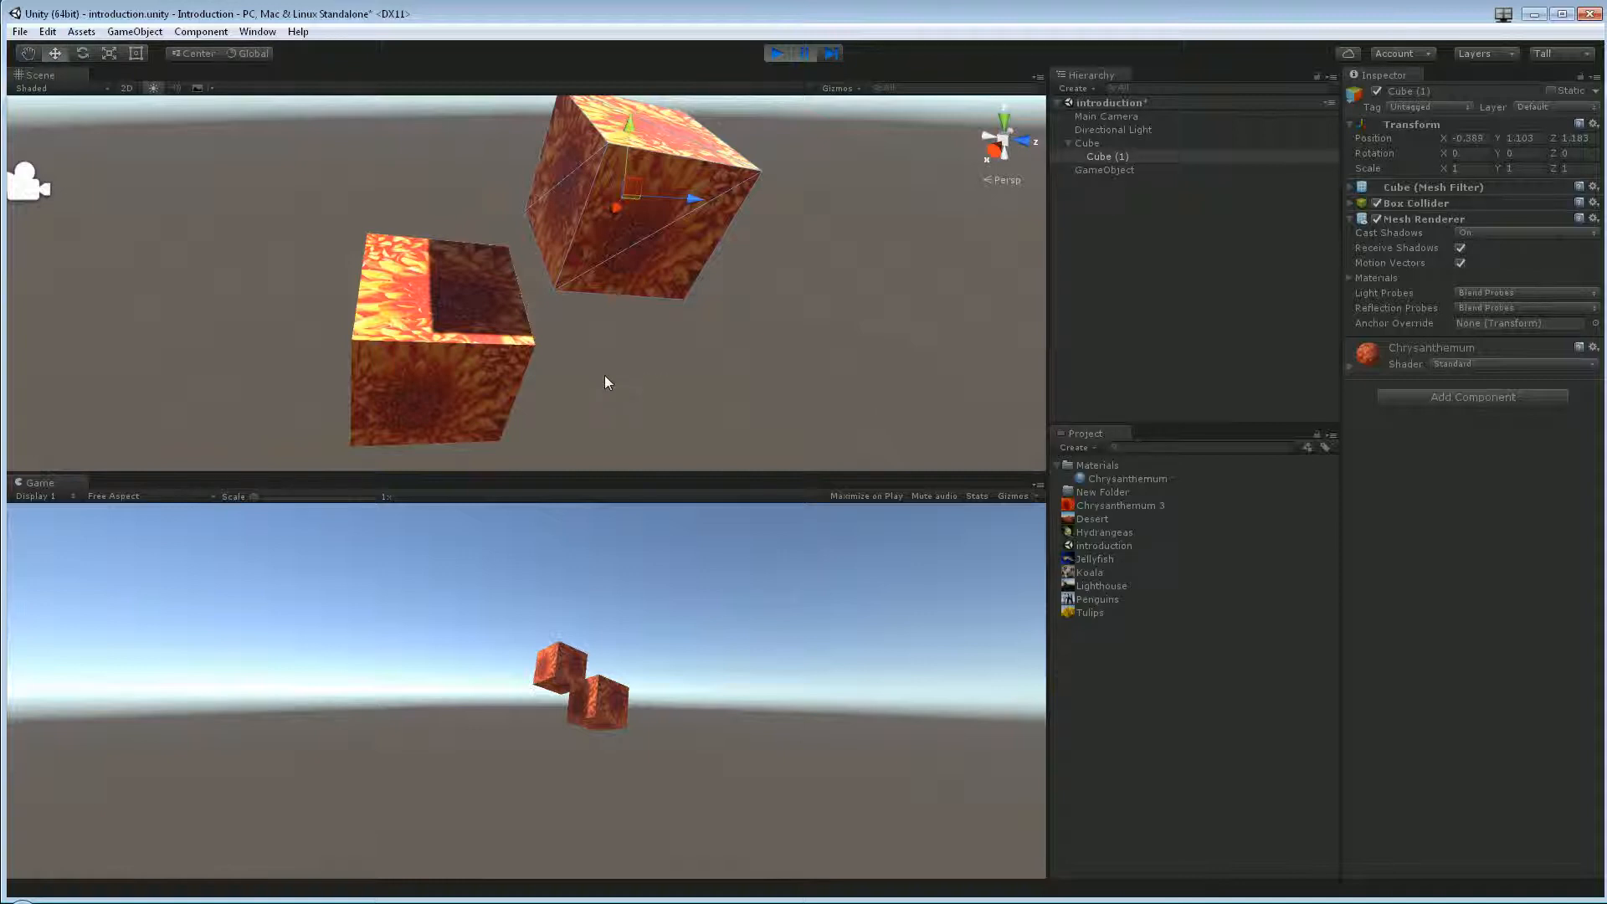
pyautogui.moveTo(600, 368); pyautogui.dragTo(596, 355, button='right')
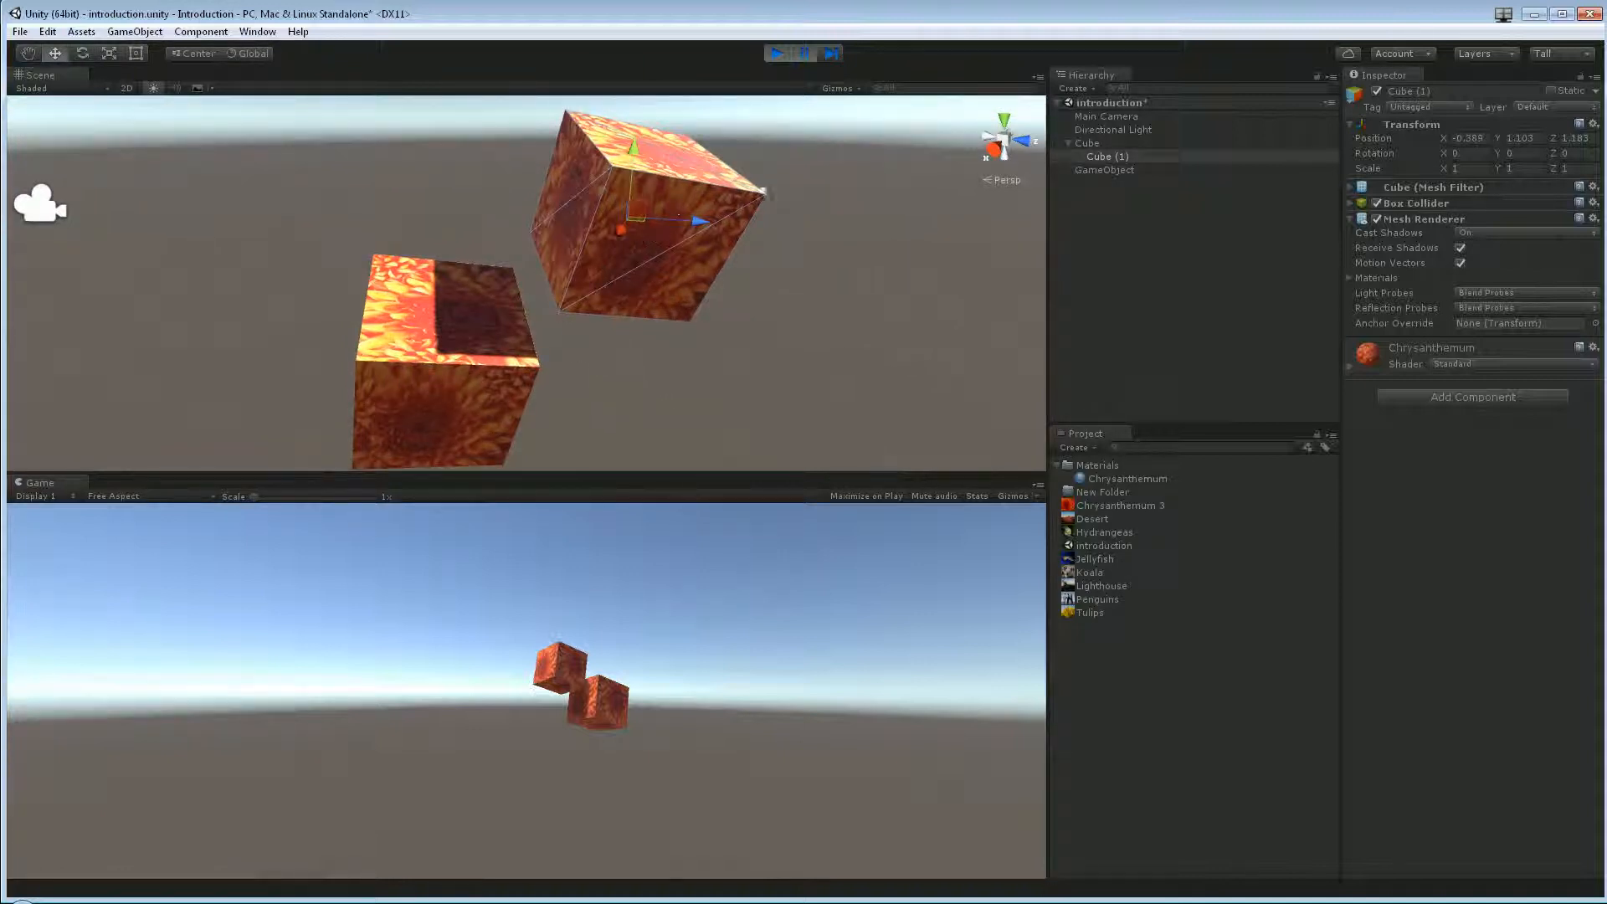
pyautogui.click(527, 299)
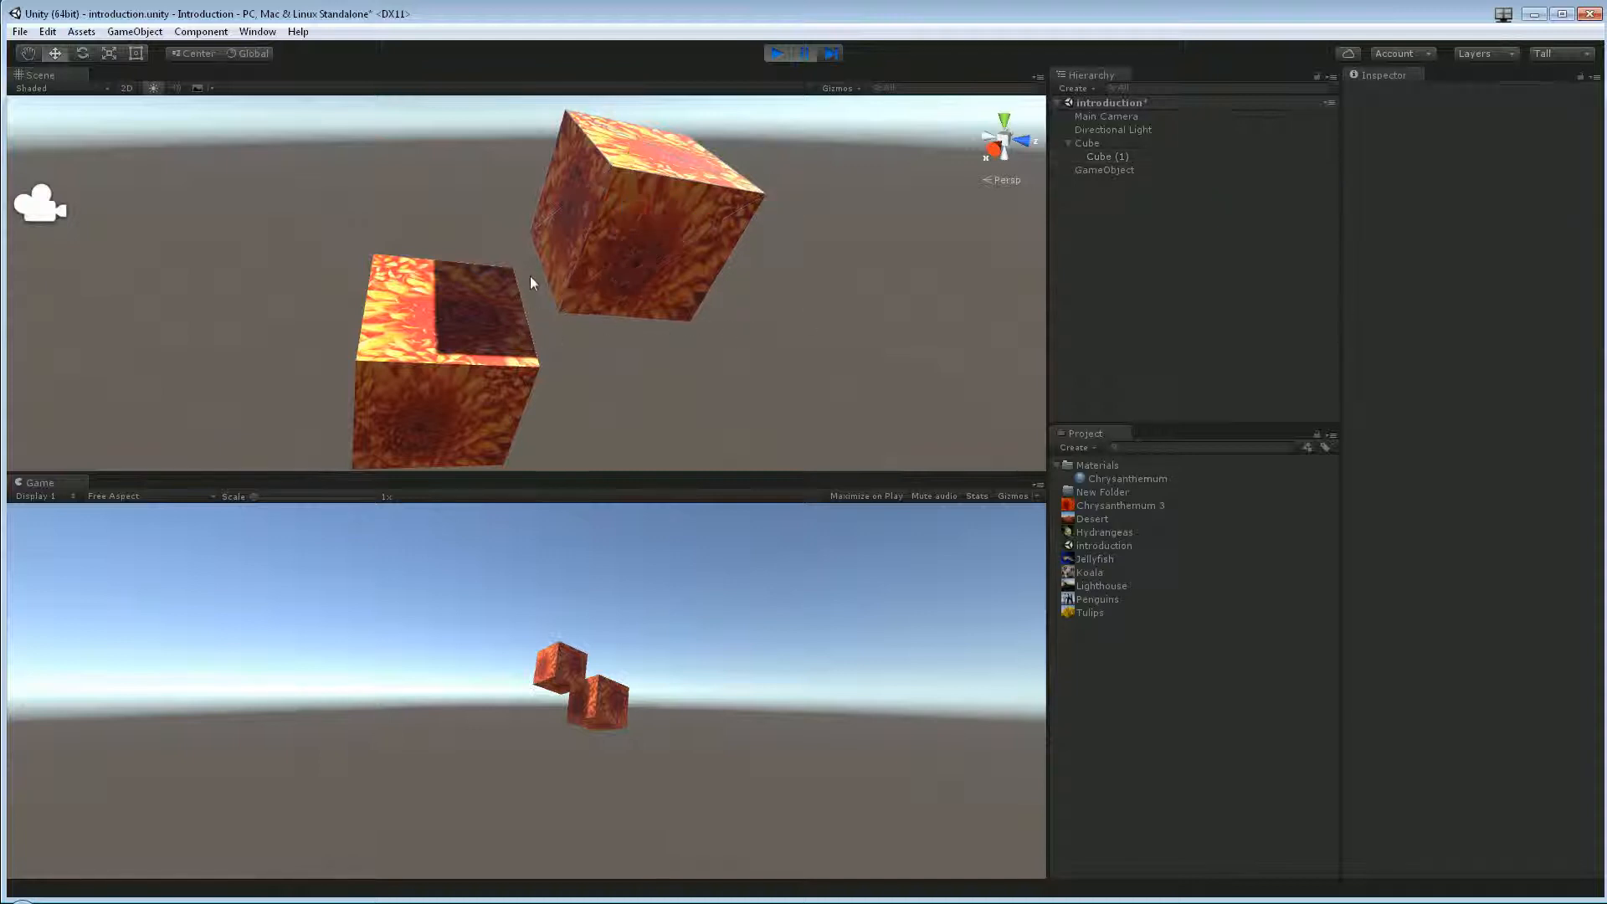
pyautogui.click(594, 256)
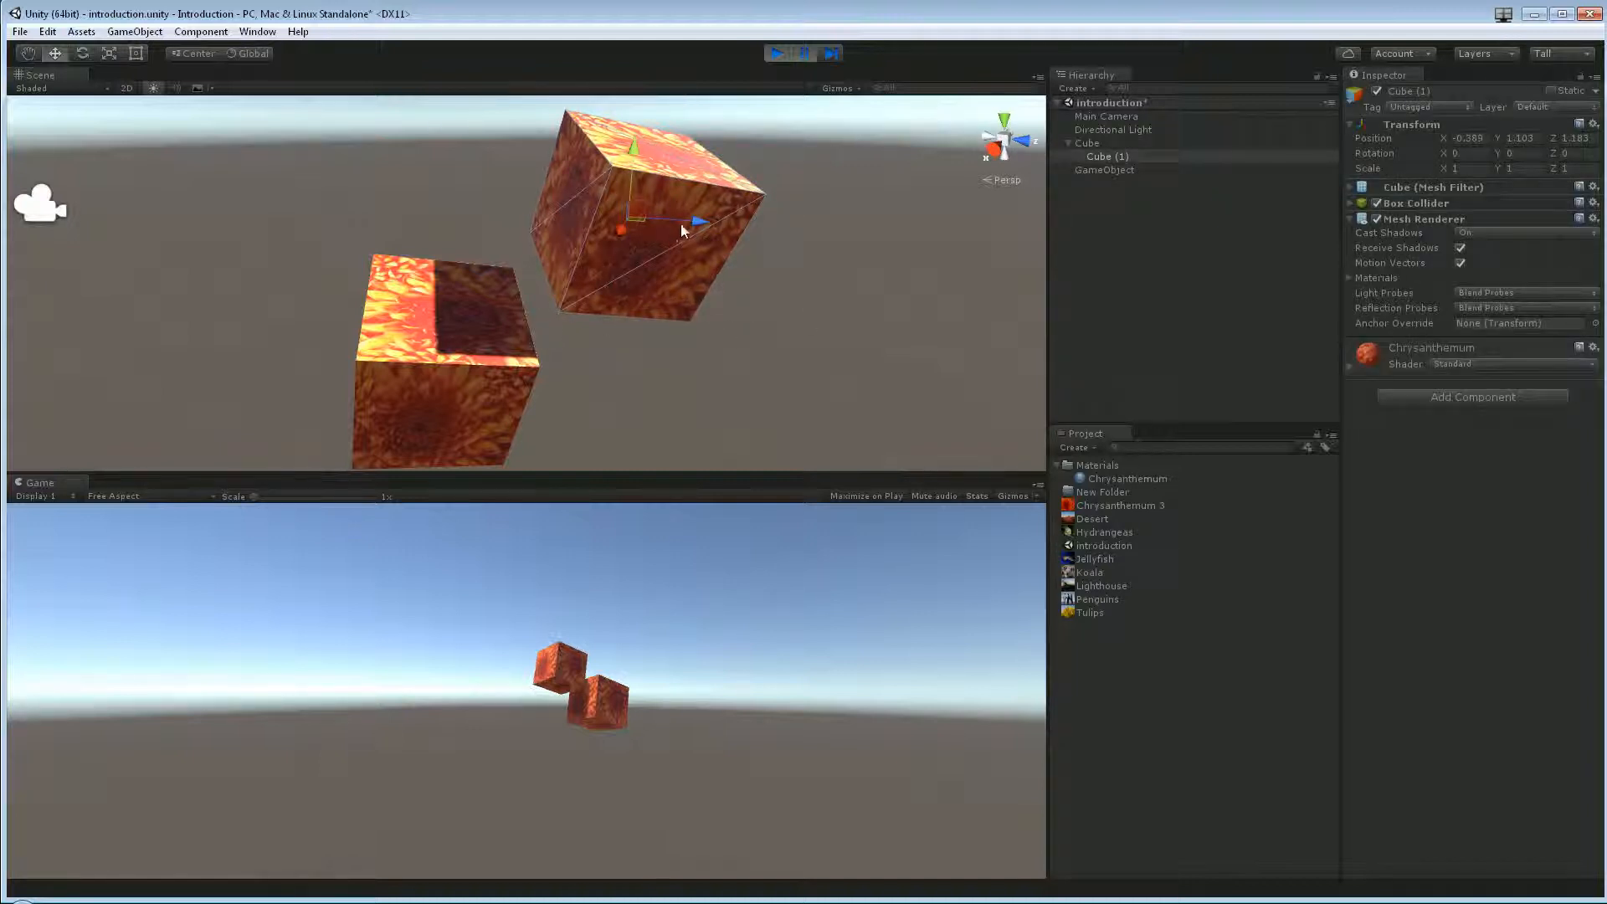
pyautogui.moveTo(818, 330); pyautogui.dragTo(757, 280, button='right')
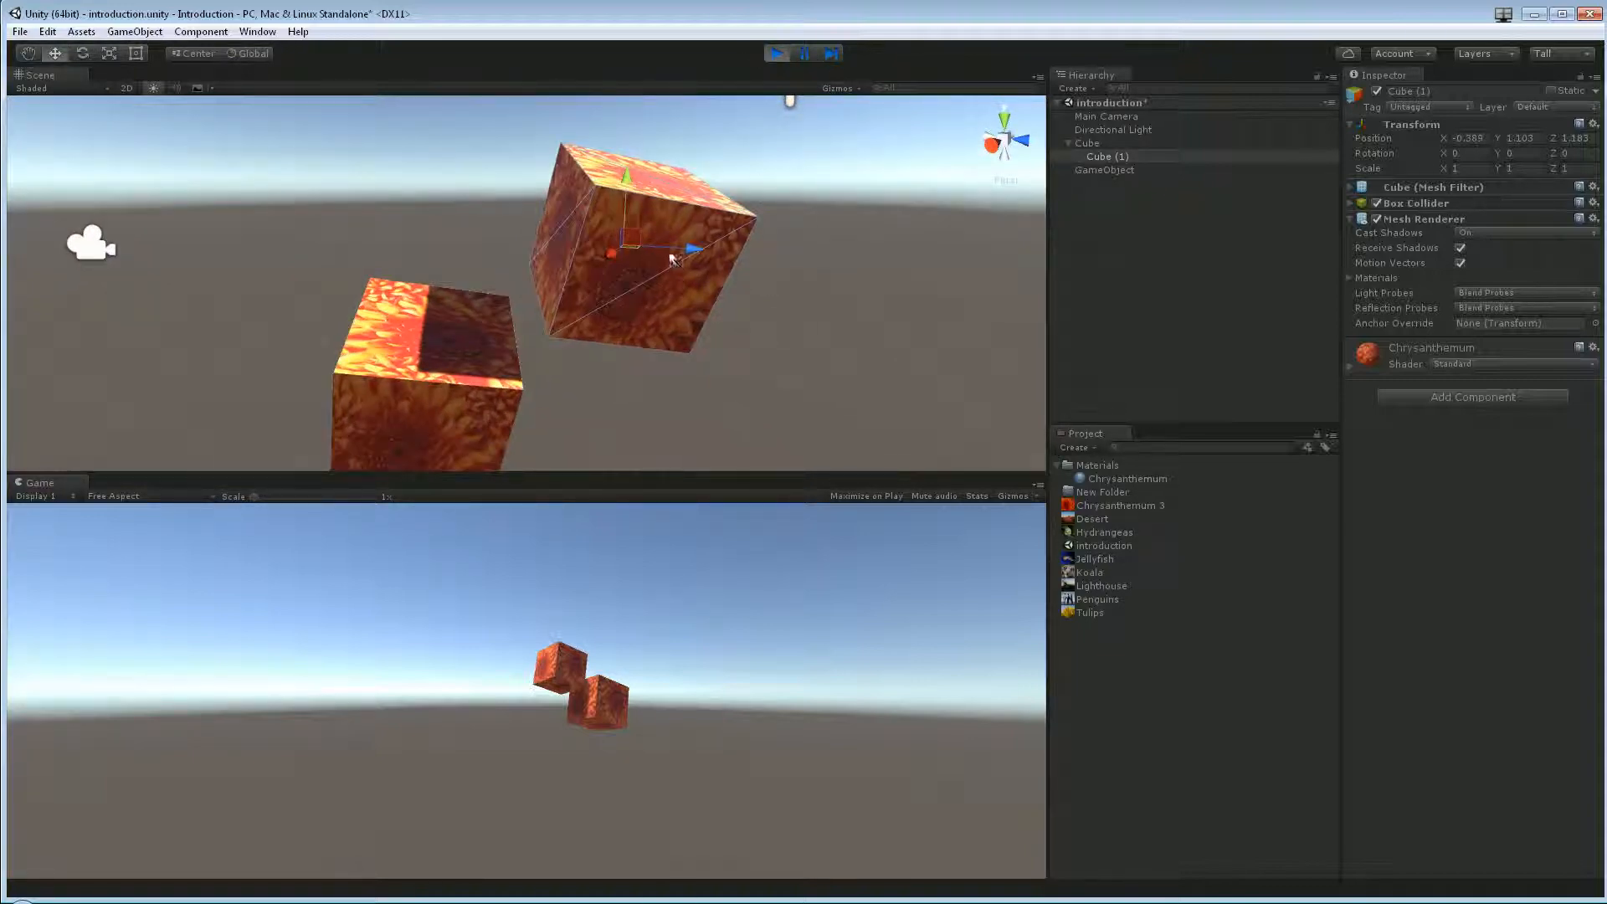
pyautogui.moveTo(680, 249); pyautogui.dragTo(992, 262)
pyautogui.moveTo(719, 234); pyautogui.dragTo(806, 325, button='right')
pyautogui.scroll(-3, 778, 243)
pyautogui.moveTo(741, 153); pyautogui.dragTo(734, 261, button='middle')
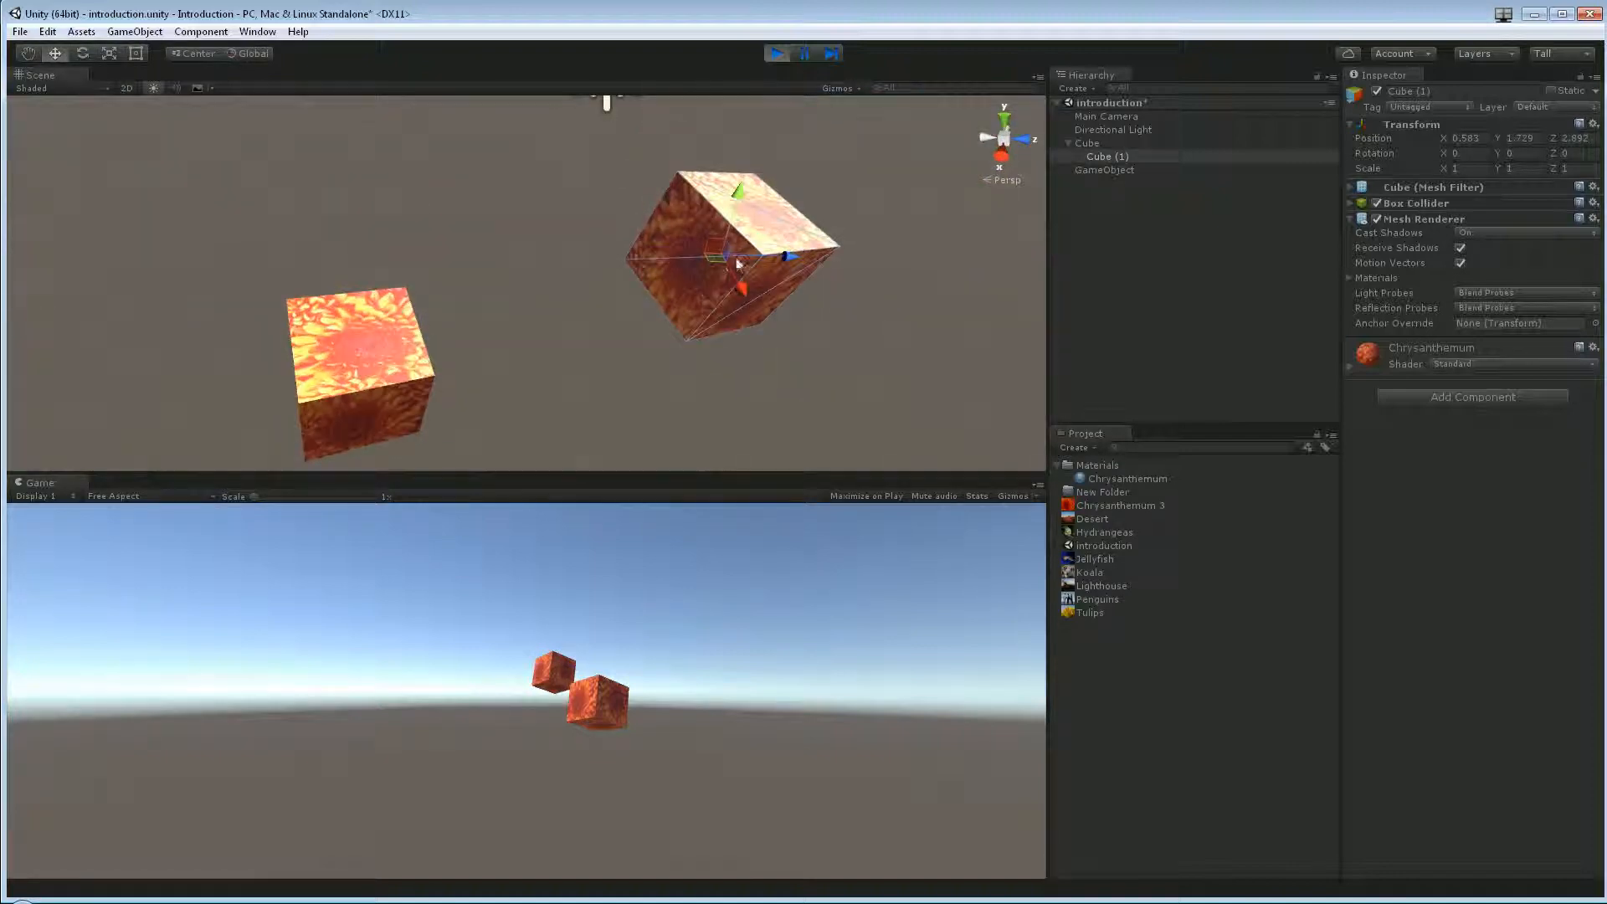
pyautogui.moveTo(716, 259); pyautogui.dragTo(896, 243)
pyautogui.scroll(-2, 850, 339)
pyautogui.press('r')
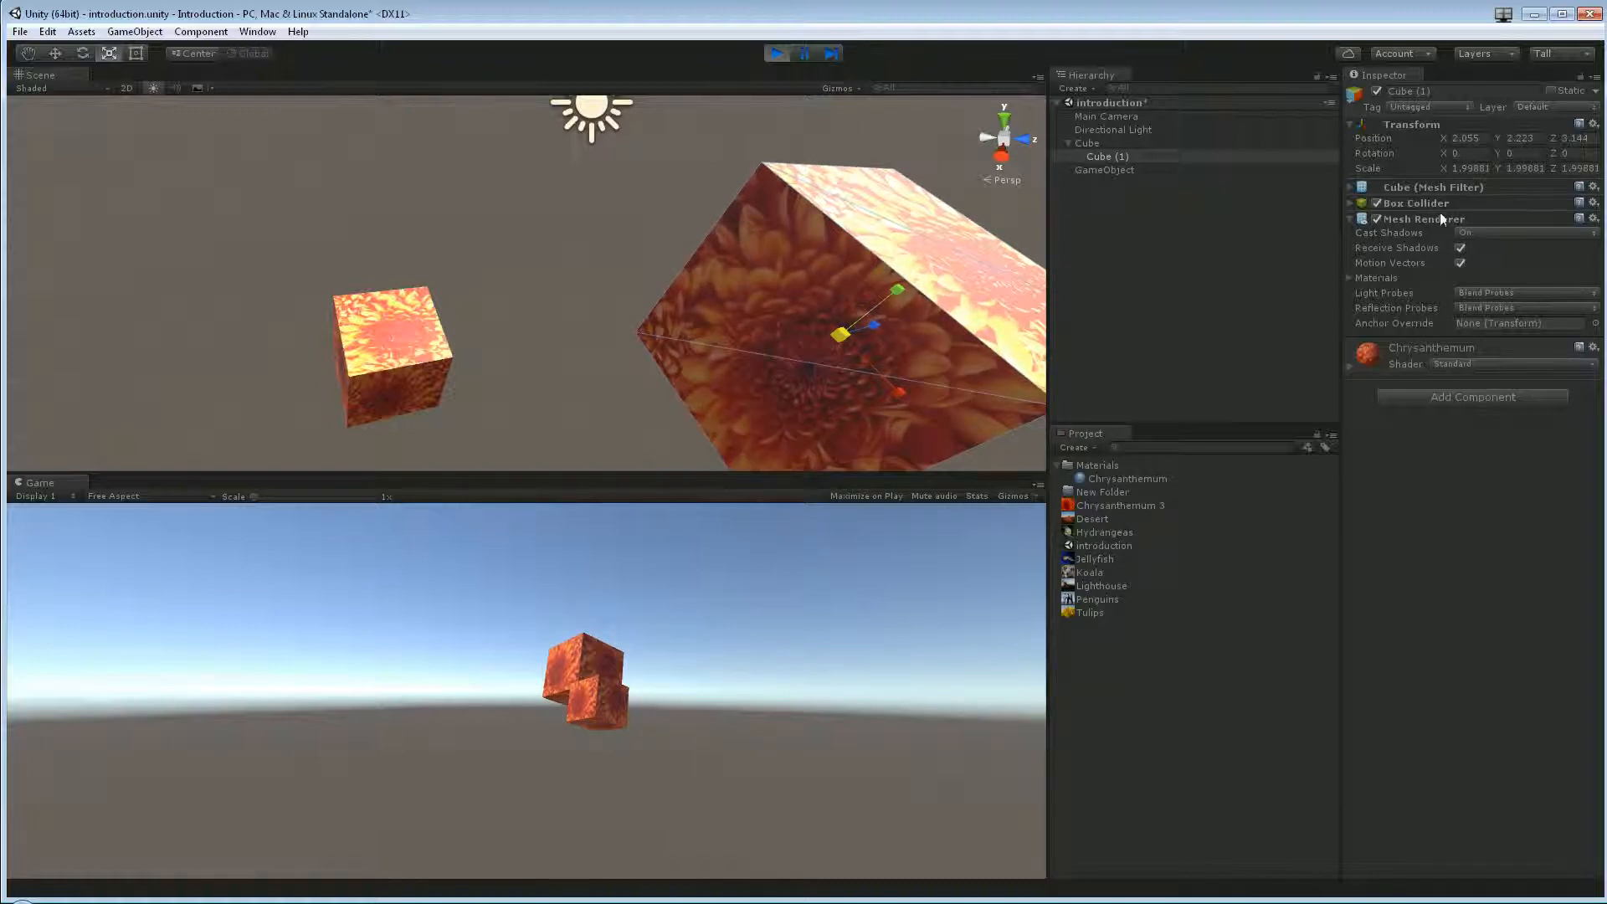
# Step: Make Cube (1)'s Box Collider a trigger and set its size to X 4 and Y 2.42 in Play mode
pyautogui.click(1428, 206)
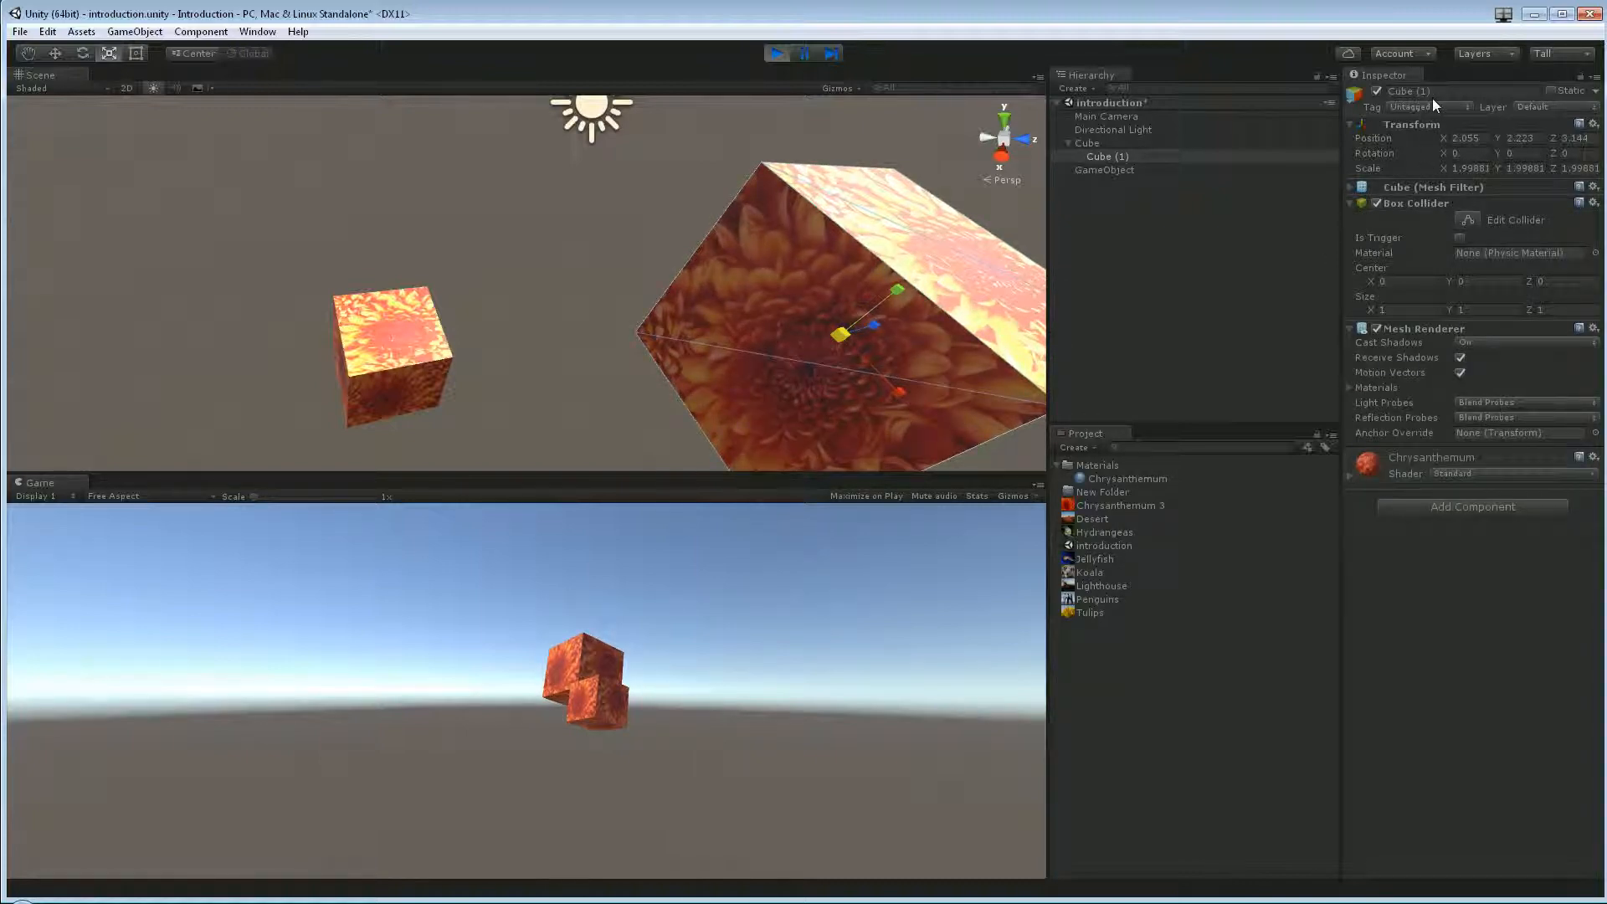
pyautogui.click(1459, 238)
pyautogui.moveTo(1371, 311); pyautogui.dragTo(1488, 309)
pyautogui.keyDown('alt'); pyautogui.moveTo(686, 252); pyautogui.dragTo(880, 226); pyautogui.keyUp('alt')
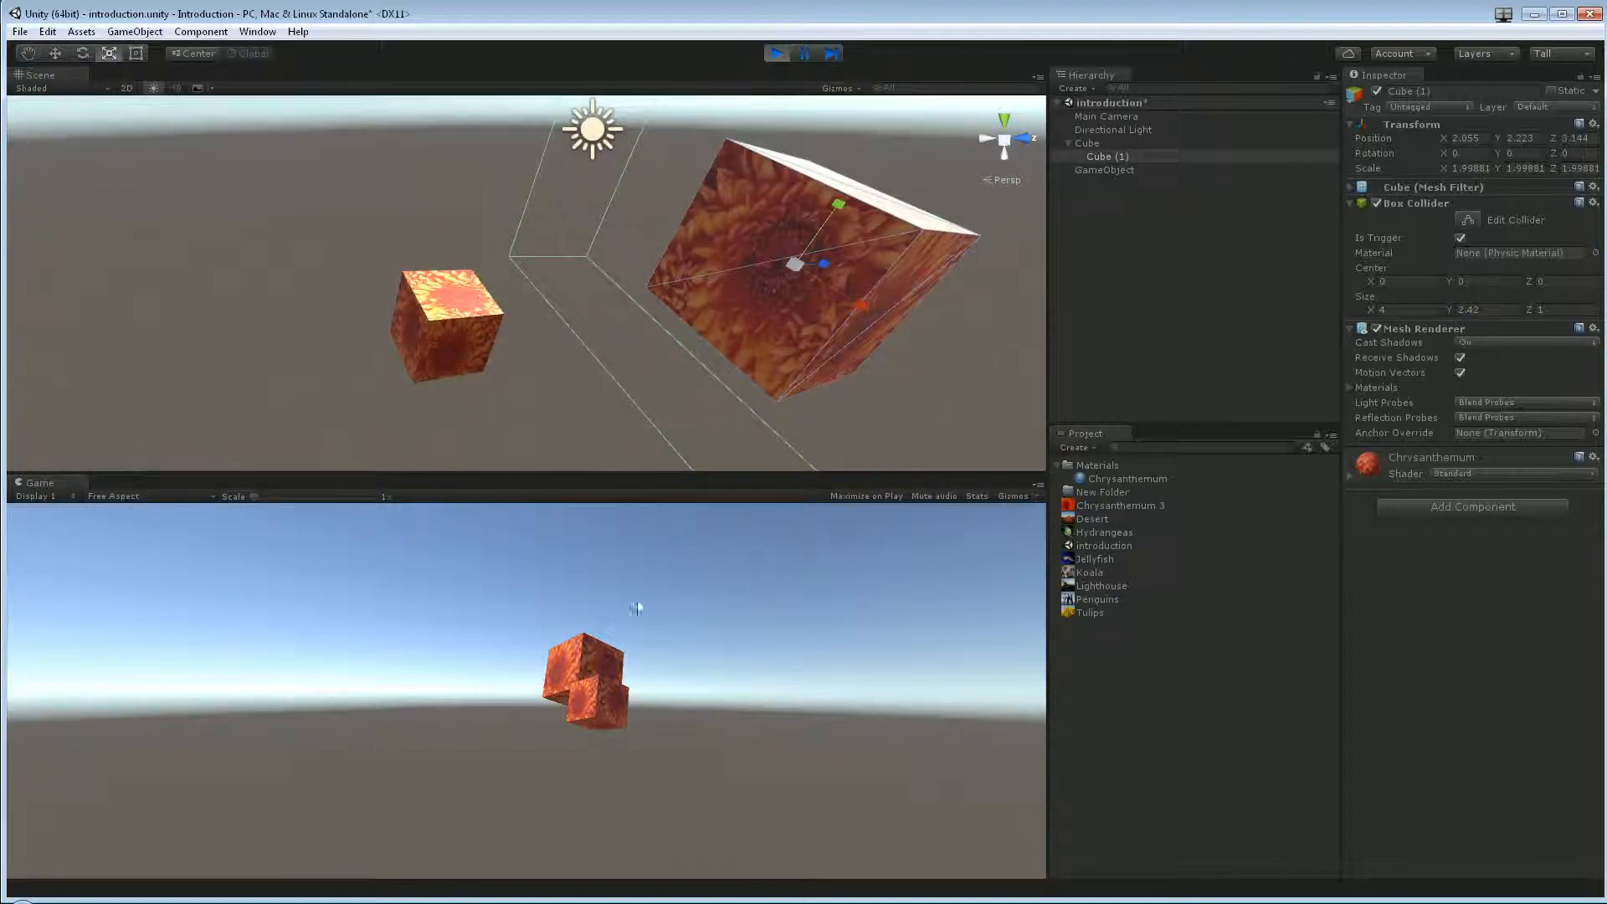
pyautogui.moveTo(984, 203); pyautogui.dragTo(874, 193, button='right')
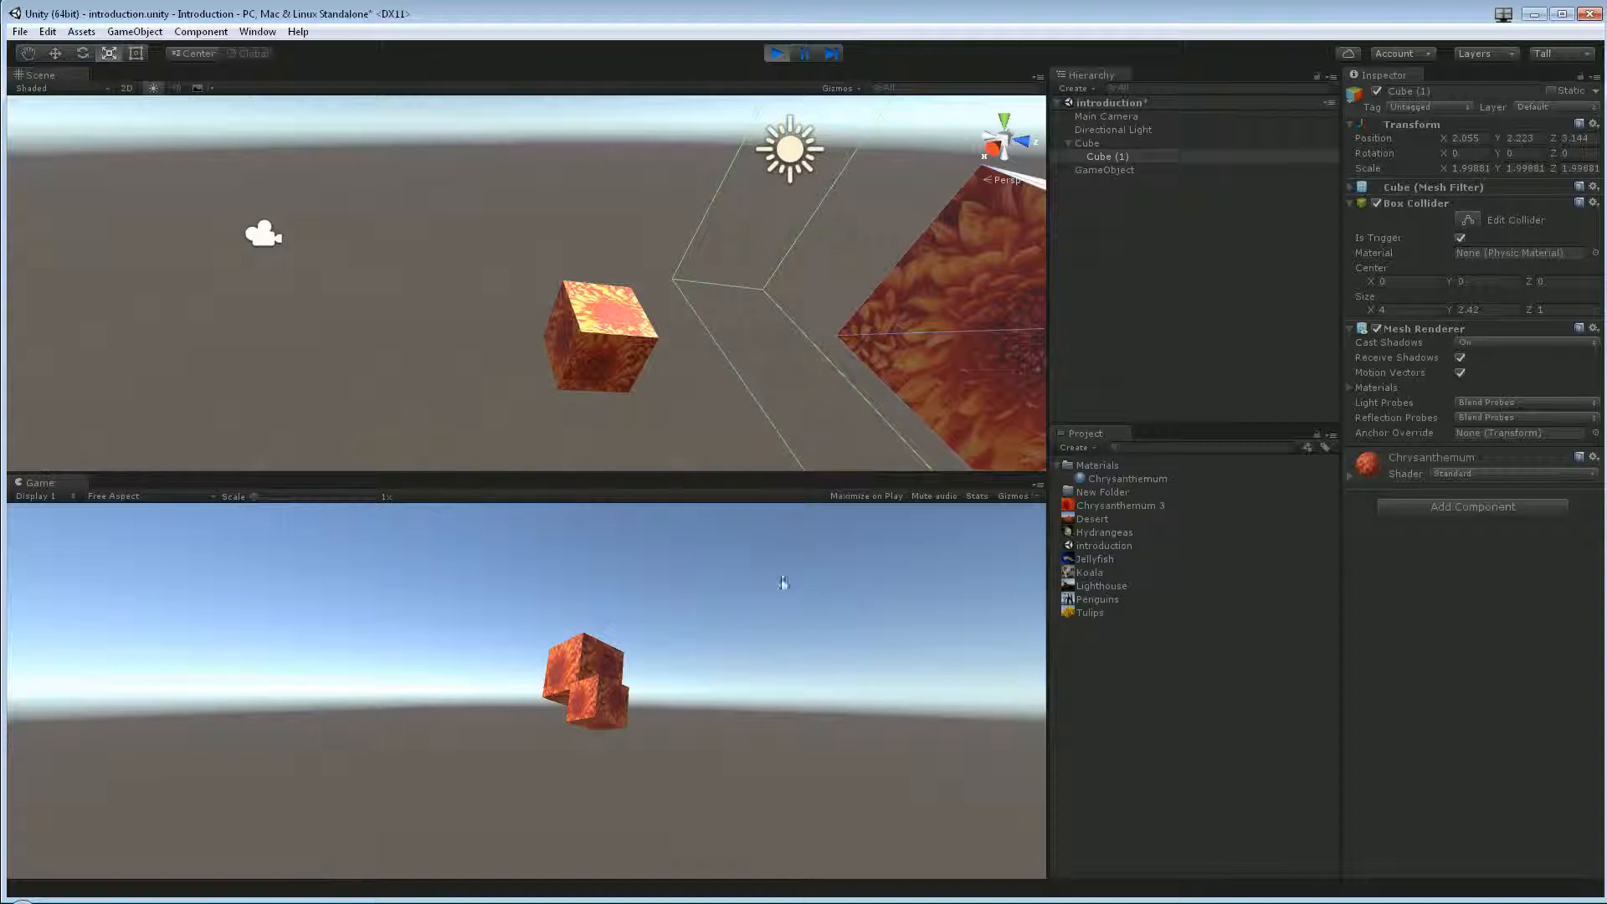
# Step: Stop Play mode and look at both cubes from slightly different angles in the Scene view
pyautogui.click(777, 56)
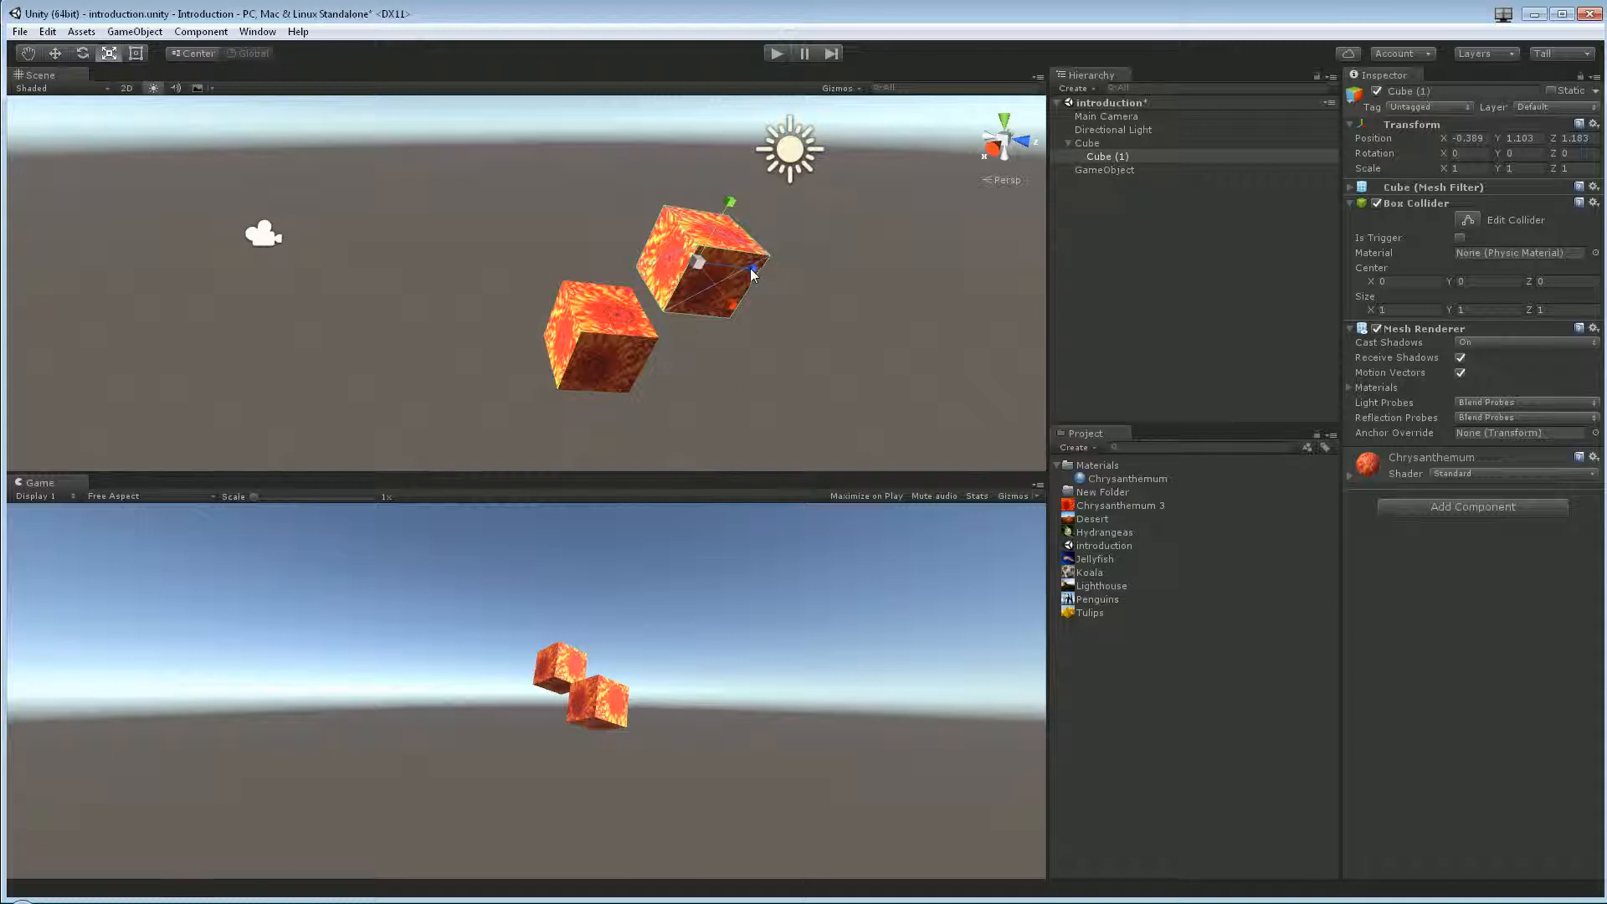
pyautogui.press('alt')
pyautogui.keyDown('alt'); pyautogui.moveTo(809, 253); pyautogui.dragTo(786, 226); pyautogui.keyUp('alt')
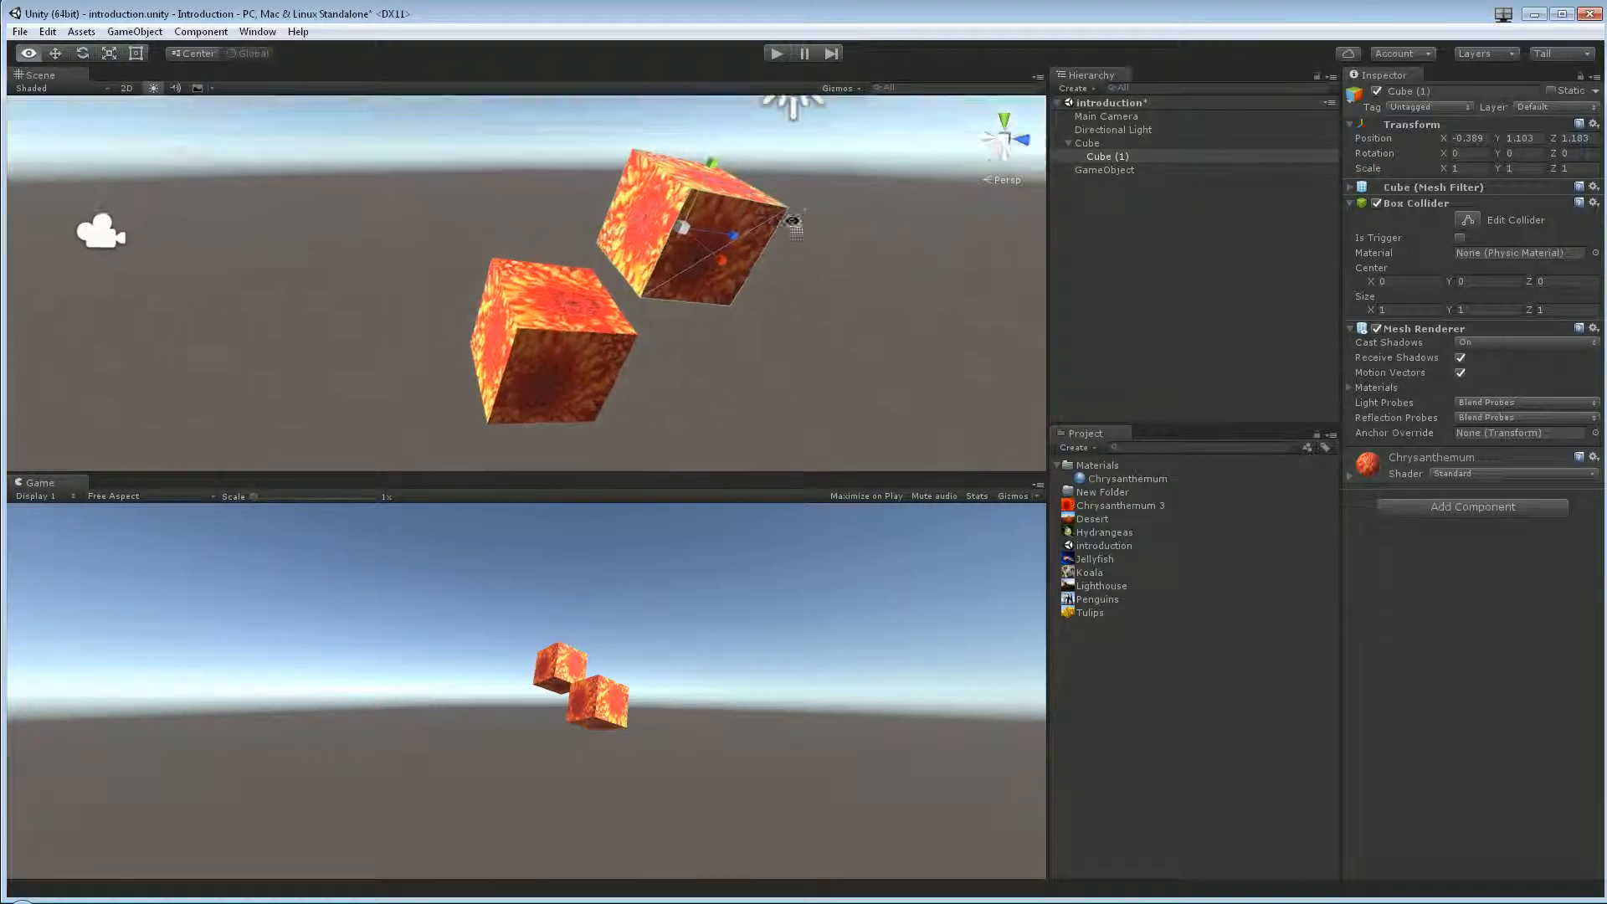
pyautogui.moveTo(801, 231); pyautogui.dragTo(753, 252, button='middle')
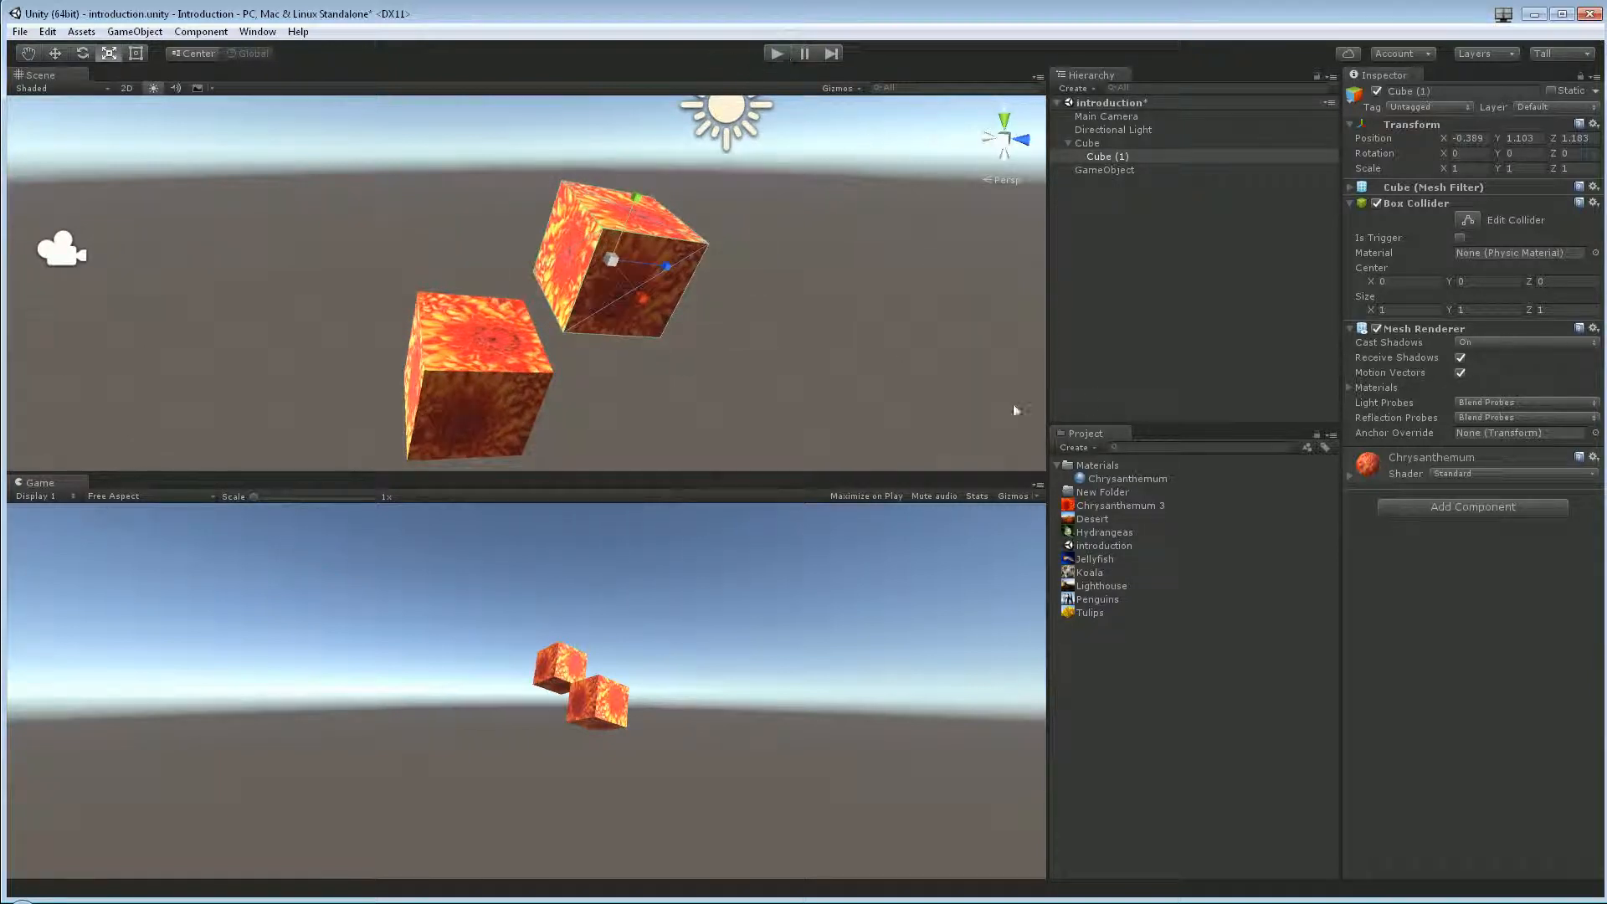
pyautogui.moveTo(571, 222); pyautogui.dragTo(527, 235, button='right')
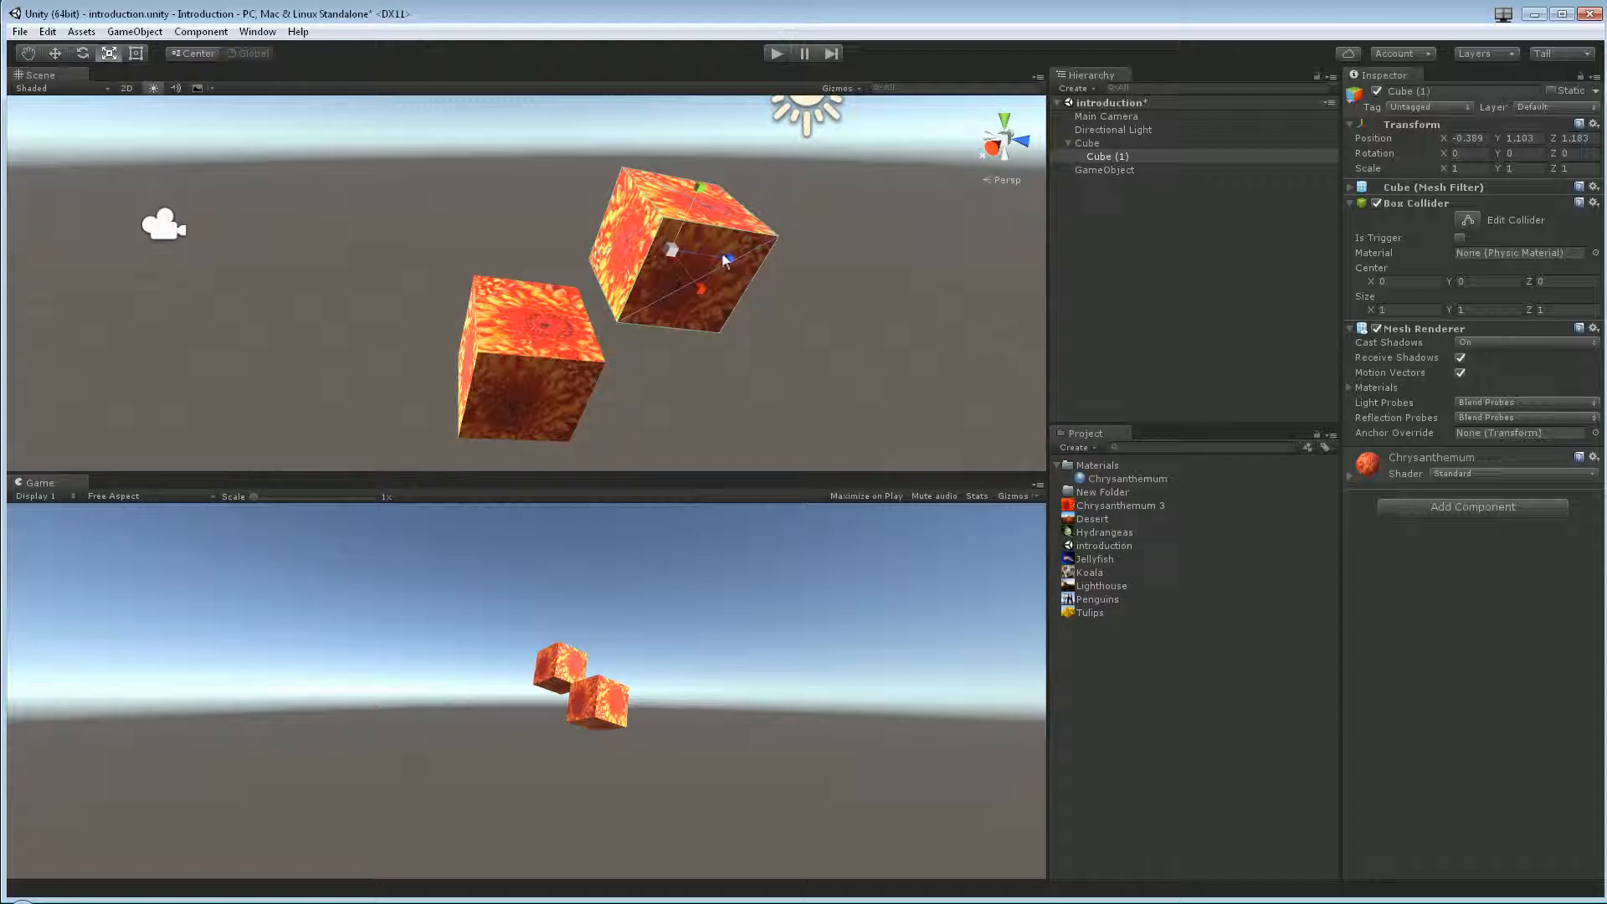
pyautogui.keyDown('alt'); pyautogui.moveTo(811, 233); pyautogui.dragTo(796, 233); pyautogui.keyUp('alt')
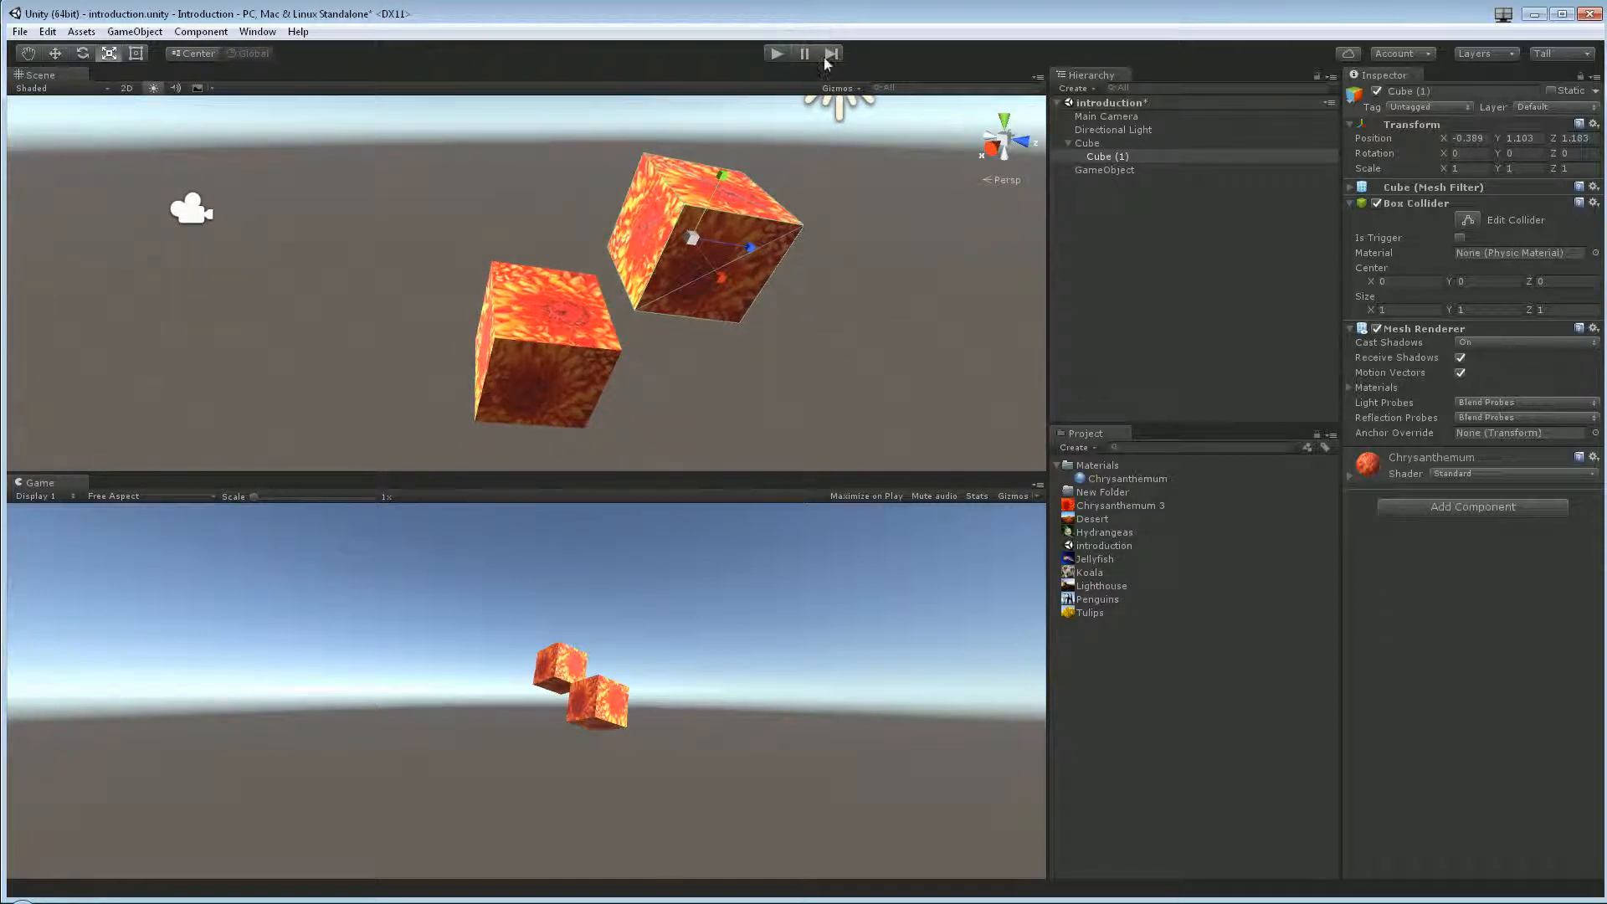
pyautogui.keyDown('alt'); pyautogui.moveTo(740, 246); pyautogui.dragTo(747, 251); pyautogui.keyUp('alt')
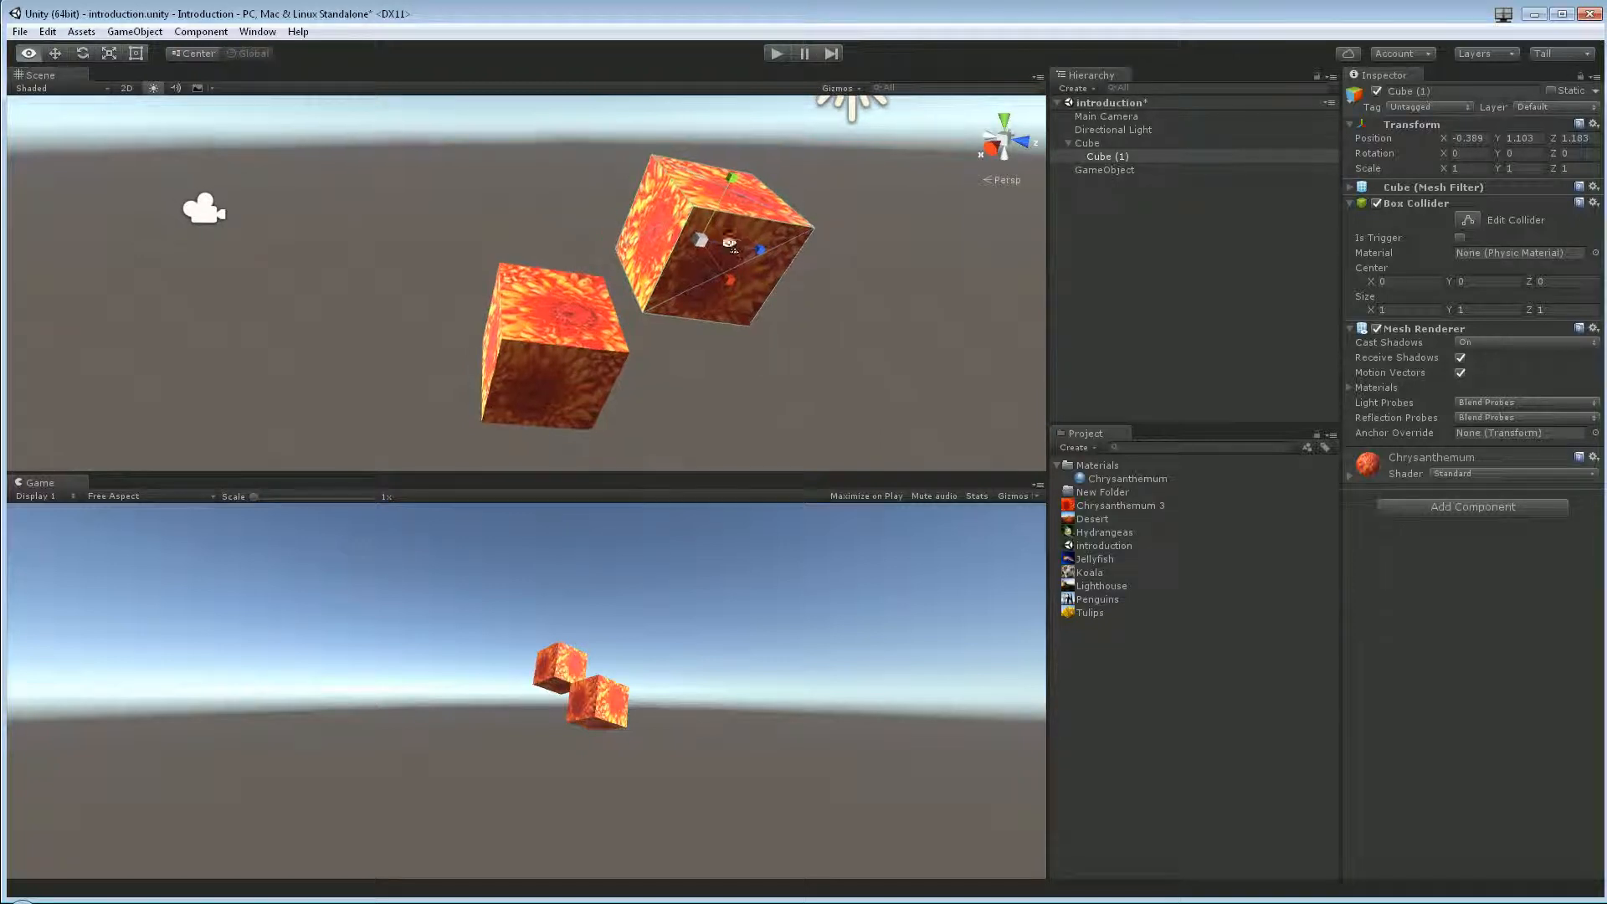